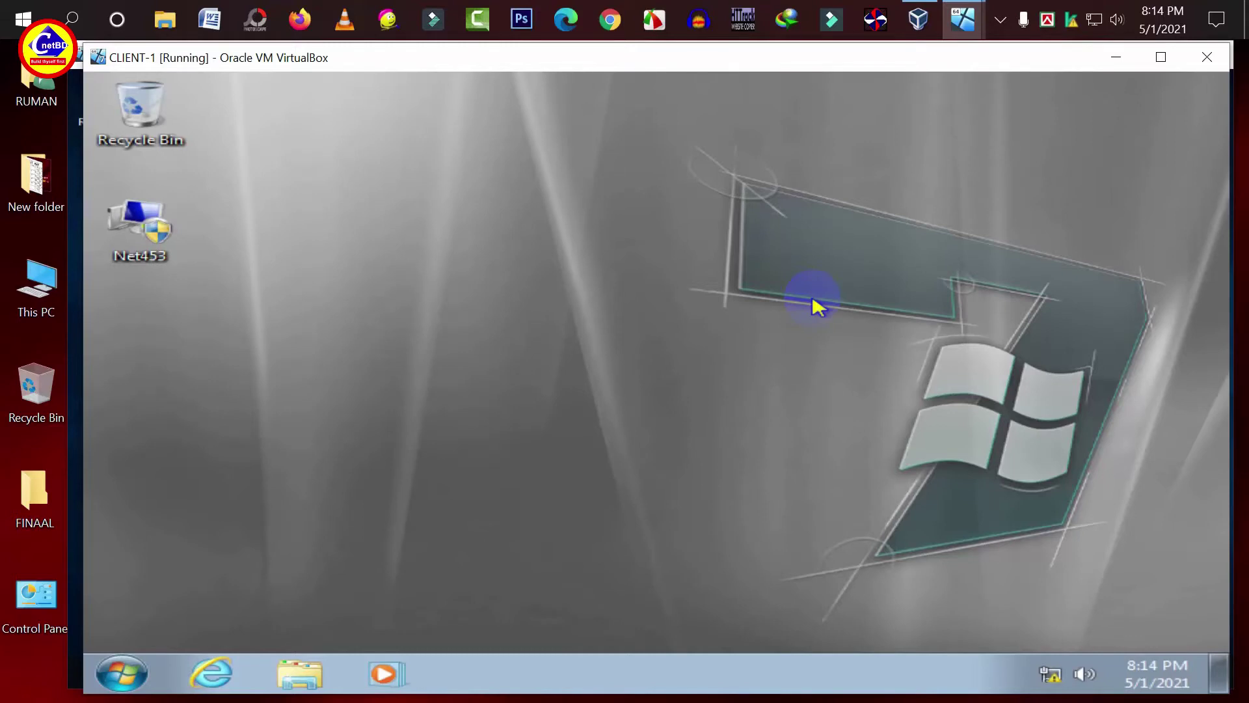
- Switch to SERVER-1, return to CLIENT-1, and open Windows Explorer in the client guest
mouse_move(963, 19)
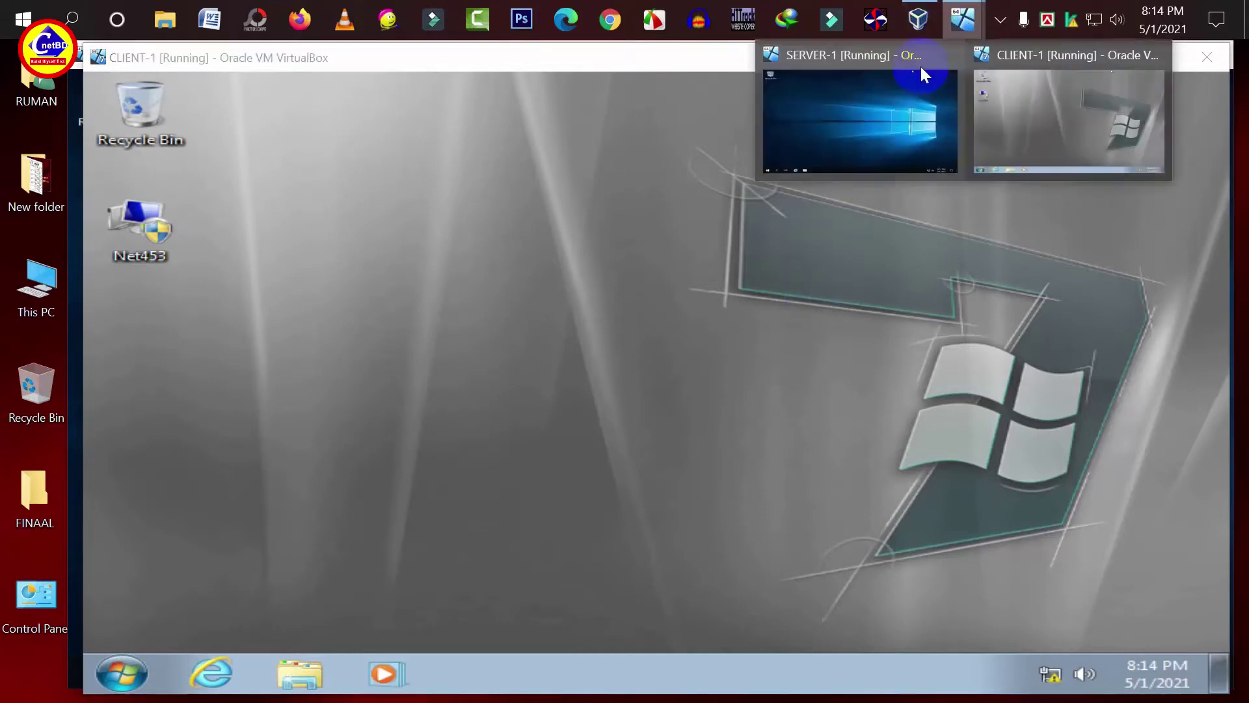
left_click(893, 108)
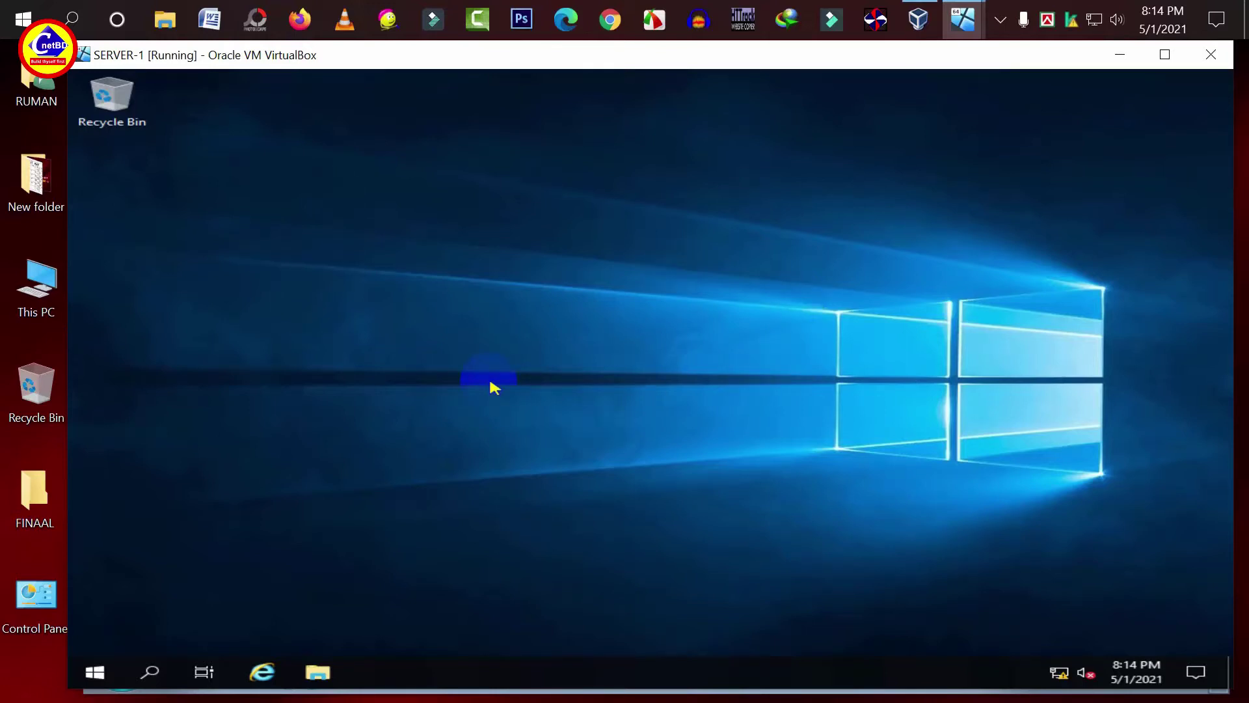
mouse_move(963, 19)
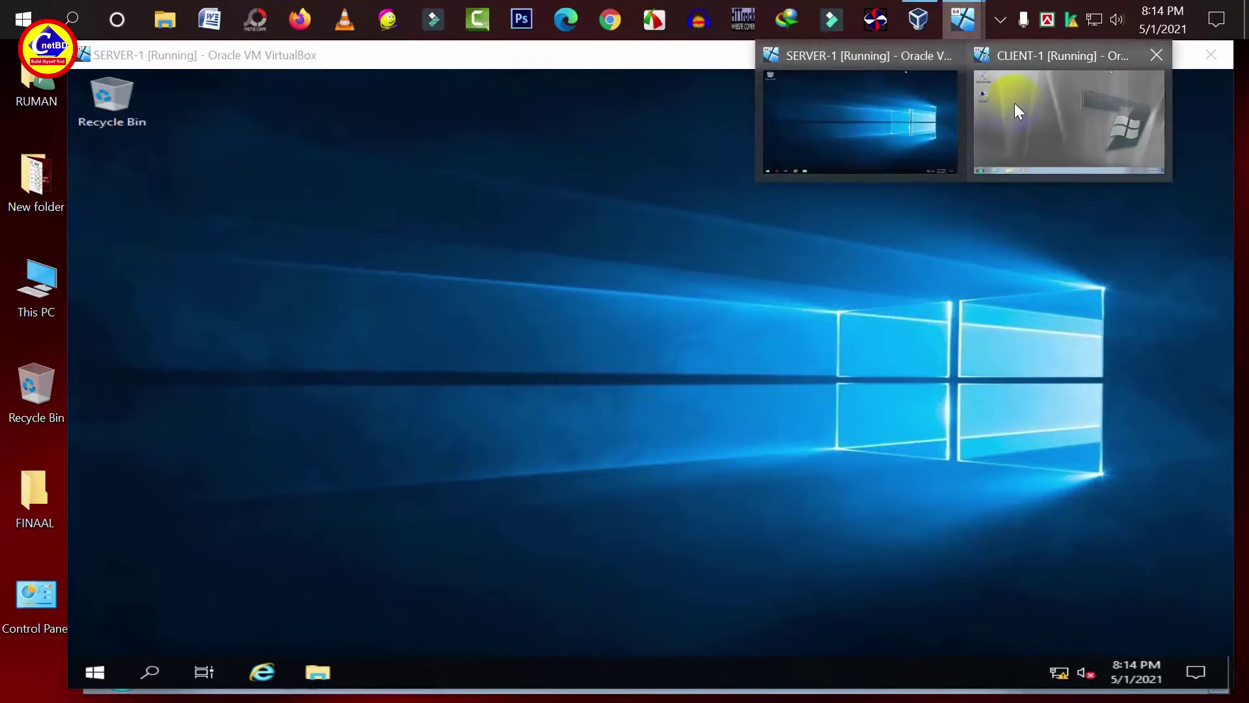
left_click(1015, 105)
left_click(311, 685)
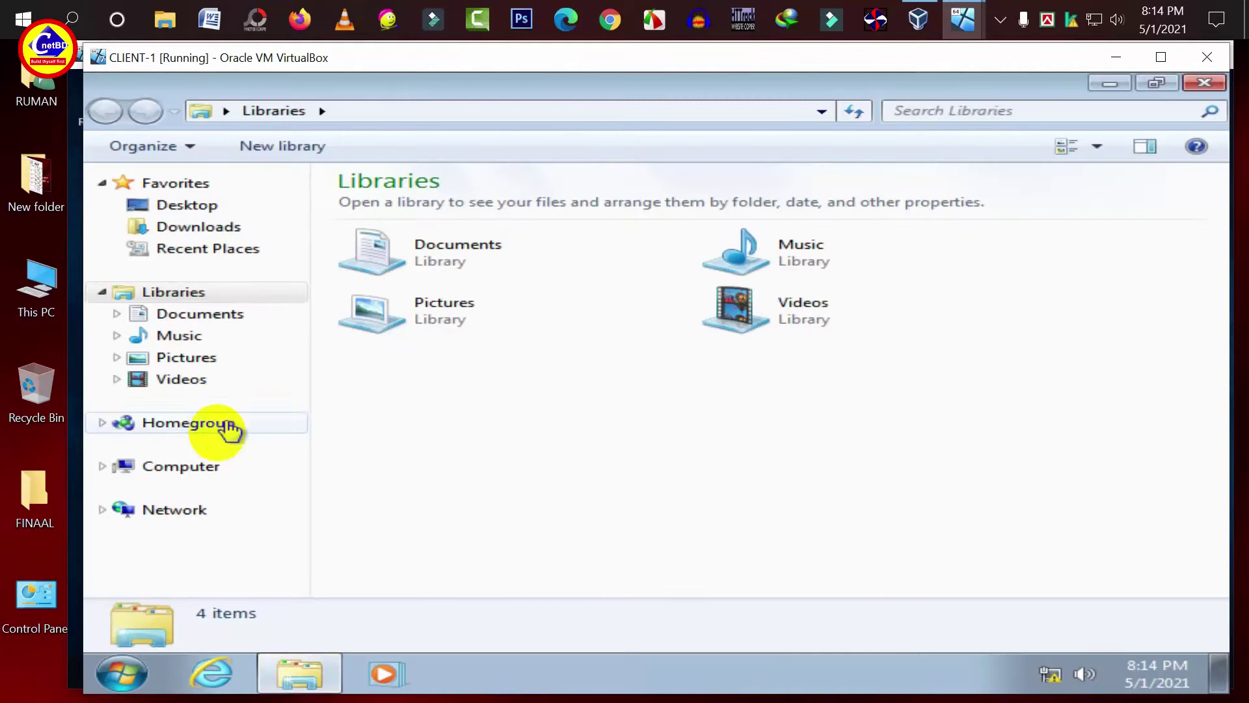
- Open the client's Advanced system settings from Computer's System properties page
left_click(209, 464)
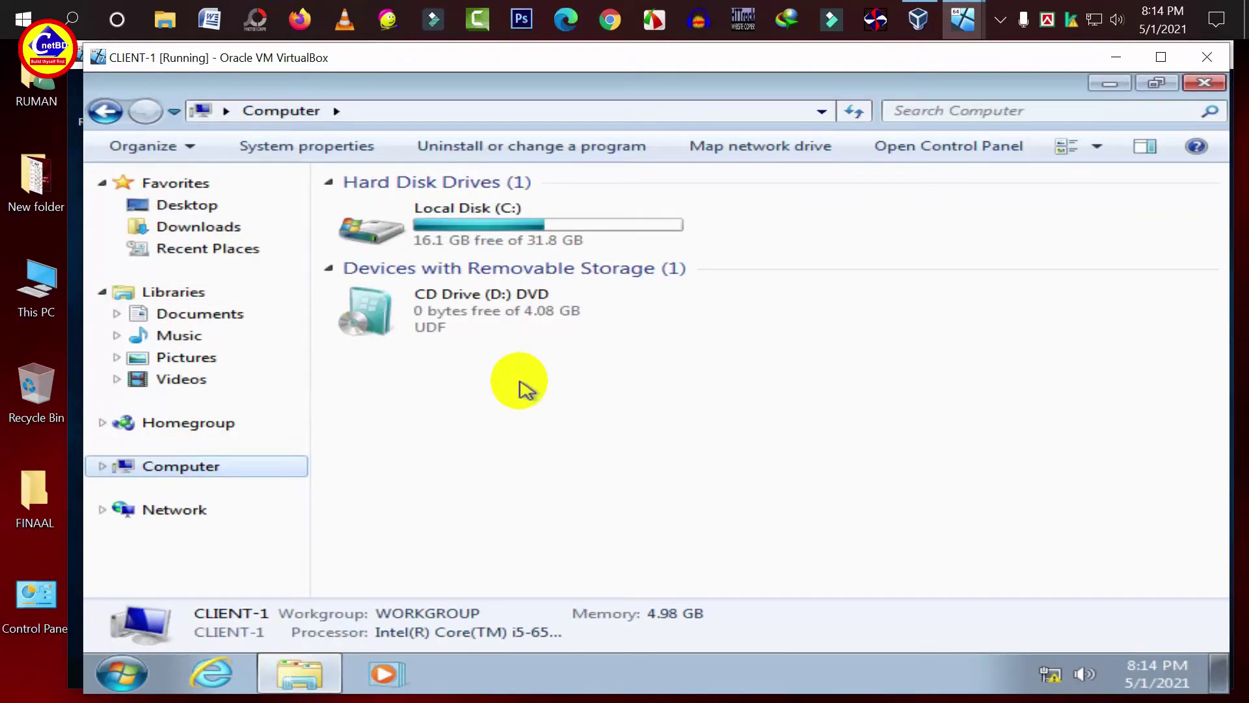
left_click(324, 149)
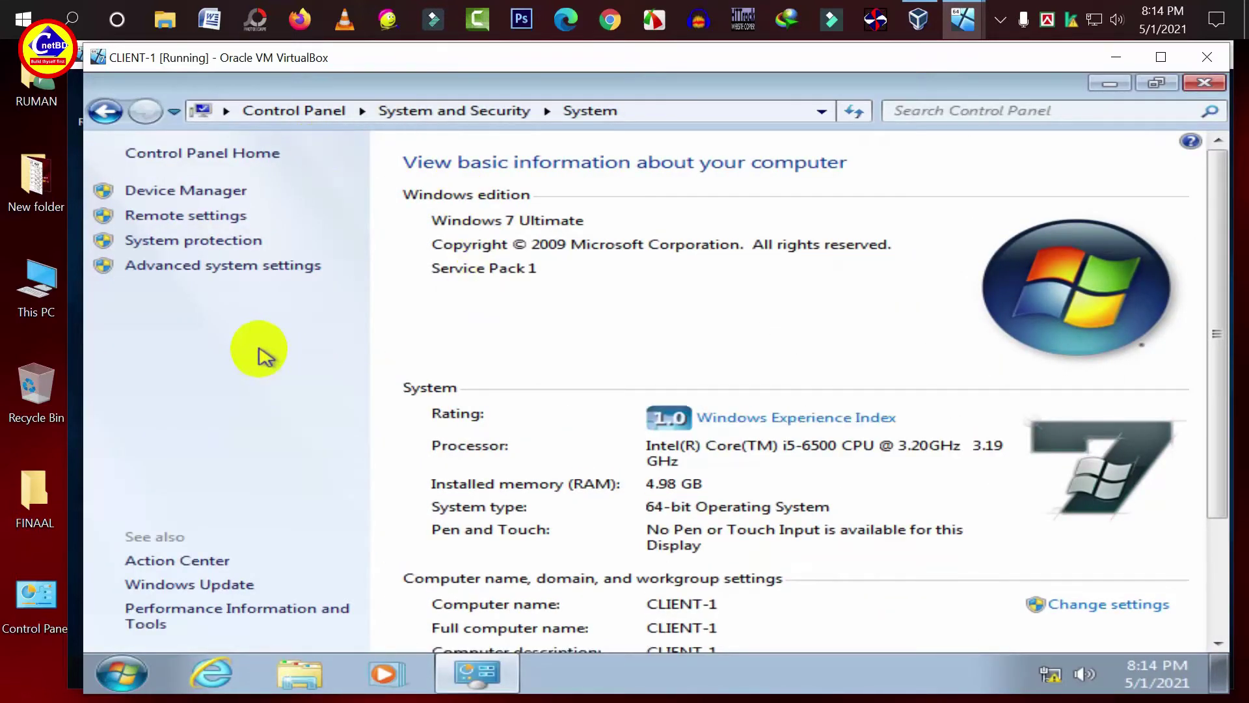
left_click(242, 267)
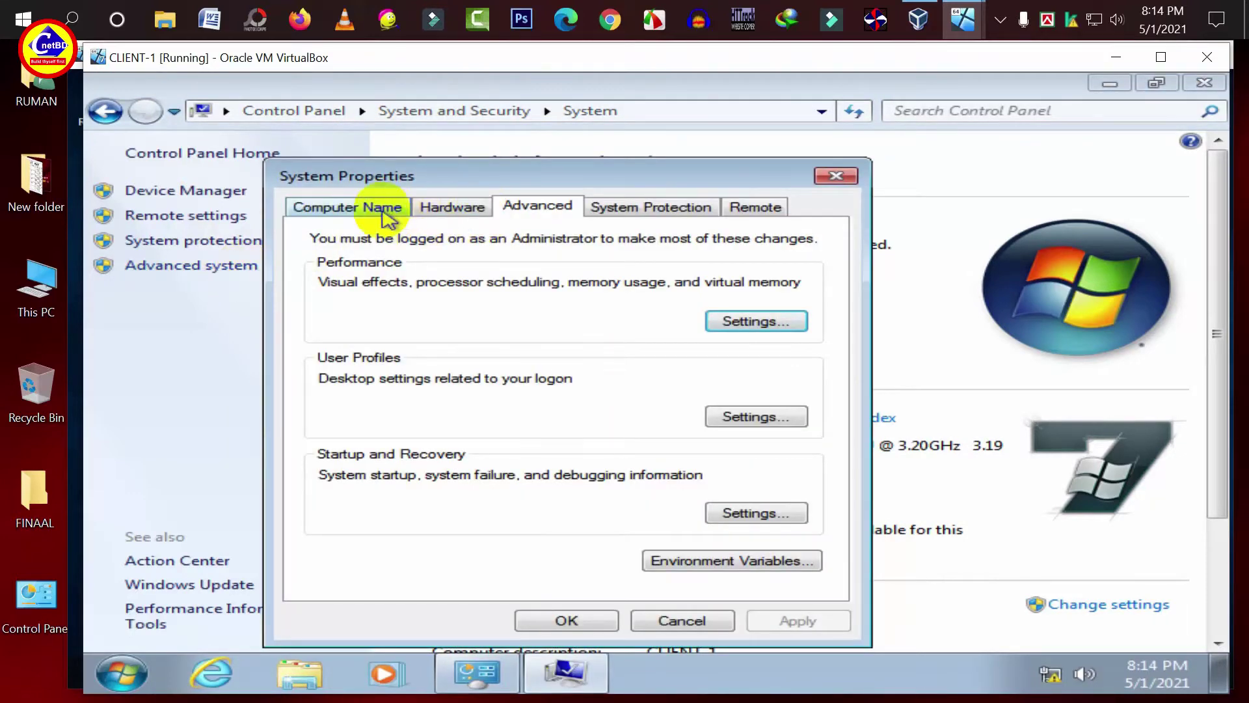
- Change CLIENT-1's membership to the cnetbd.com domain on the Computer Name tab
left_click(383, 208)
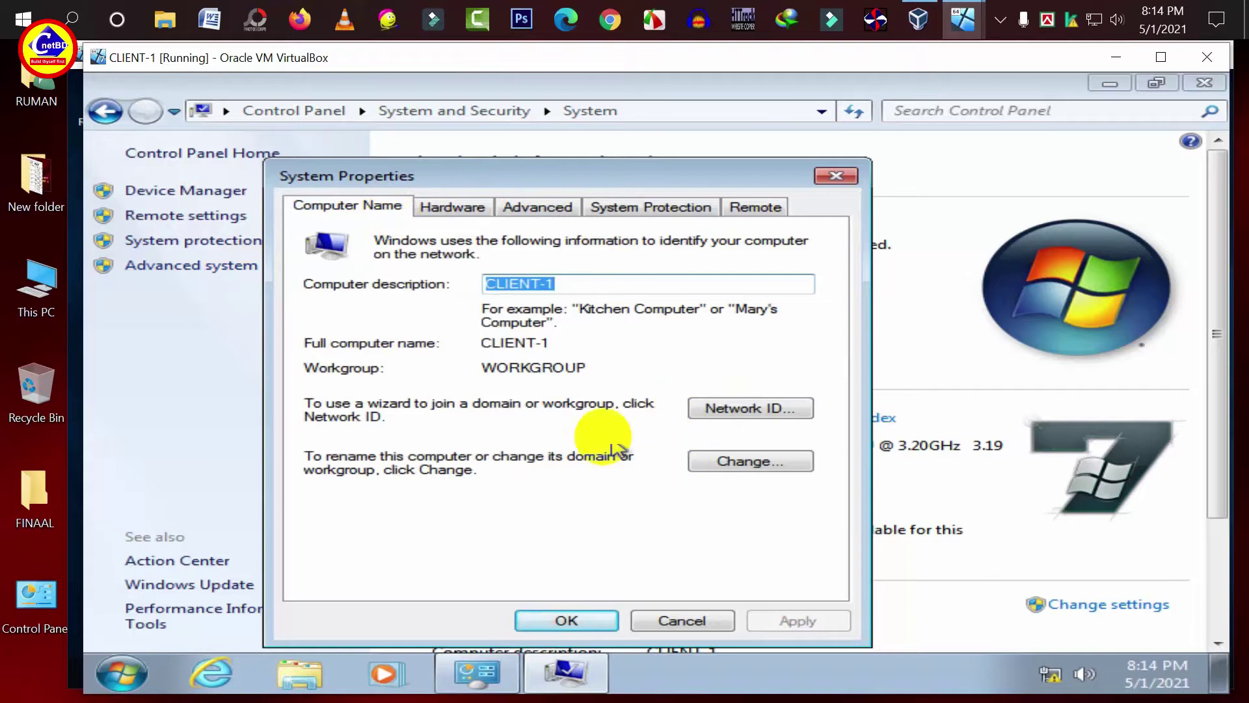
left_click(727, 474)
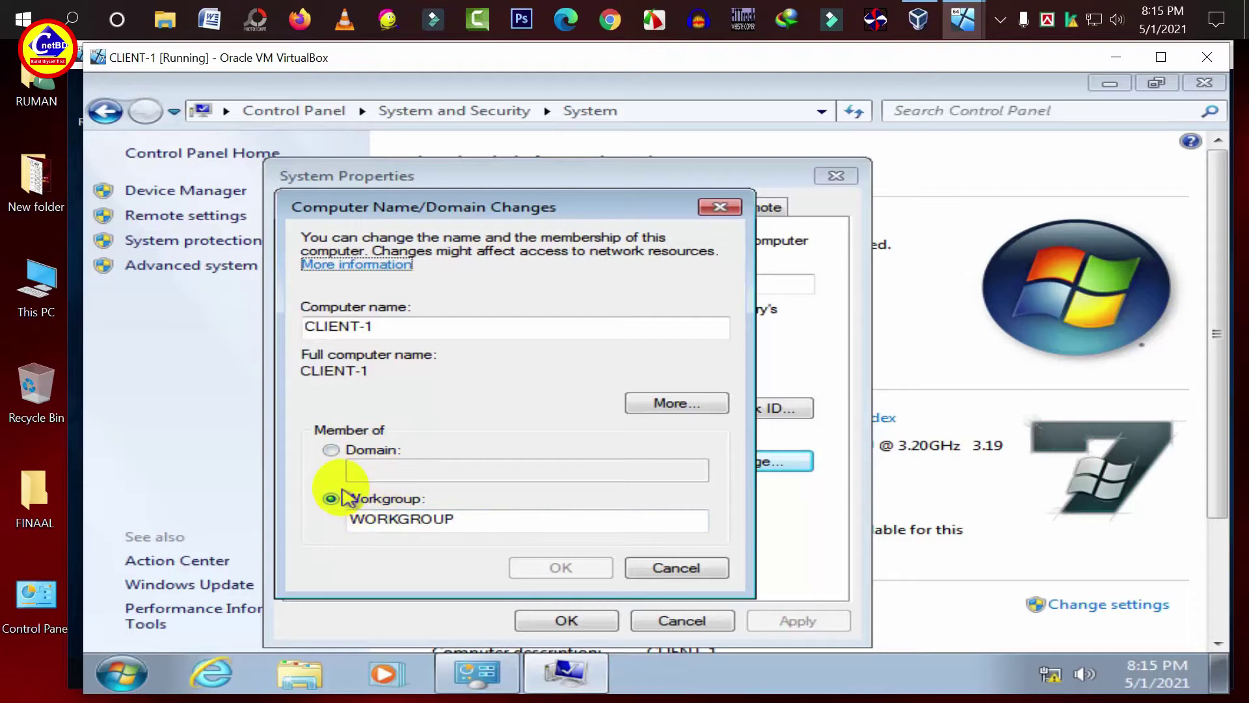
left_click(331, 451)
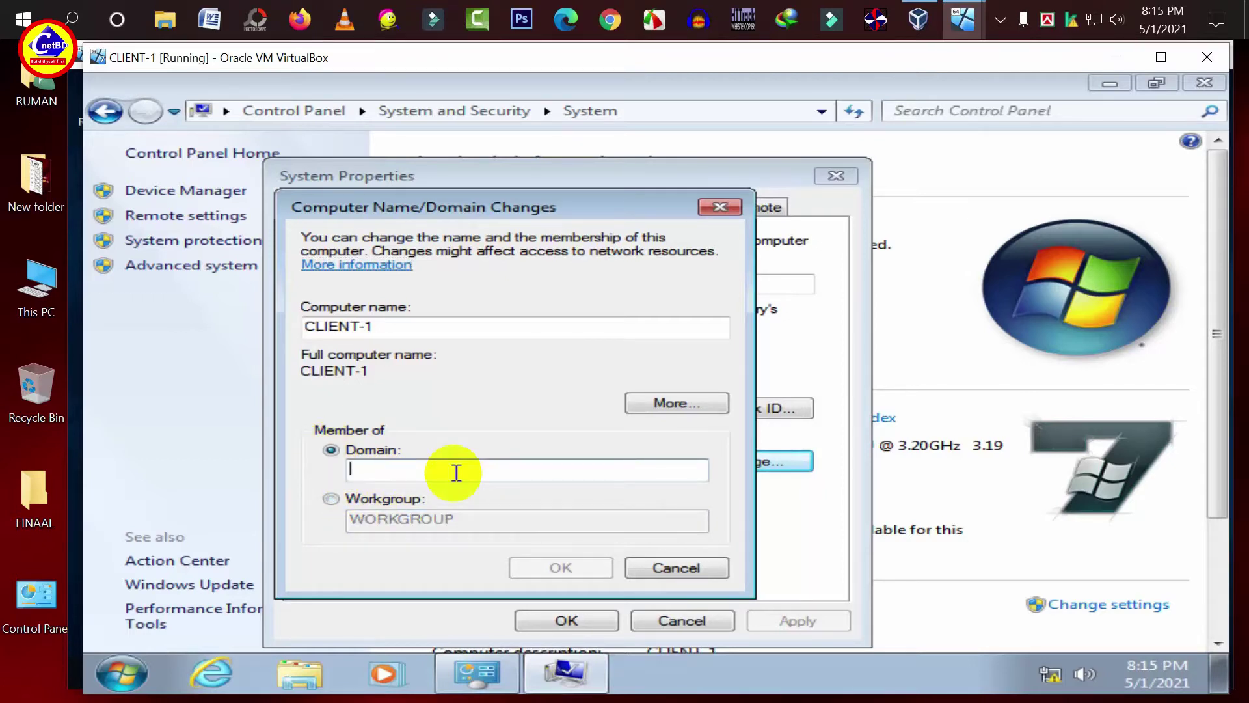
type("cnetb")
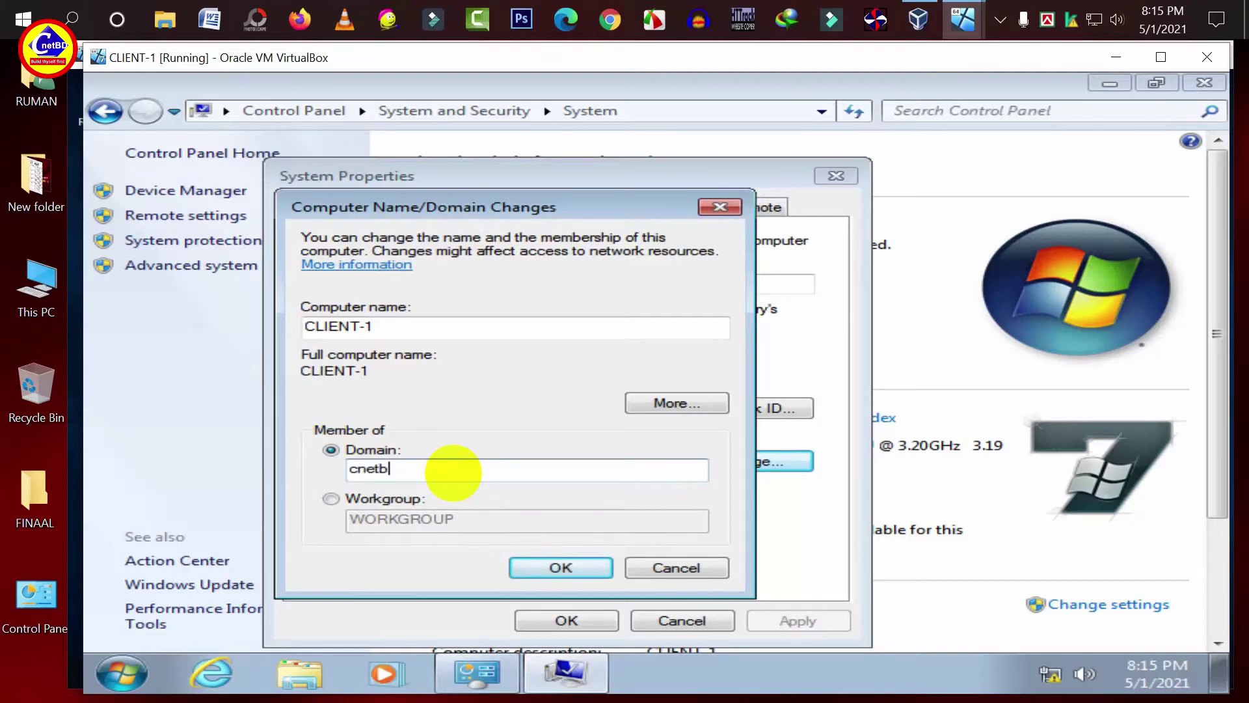
type("d.com")
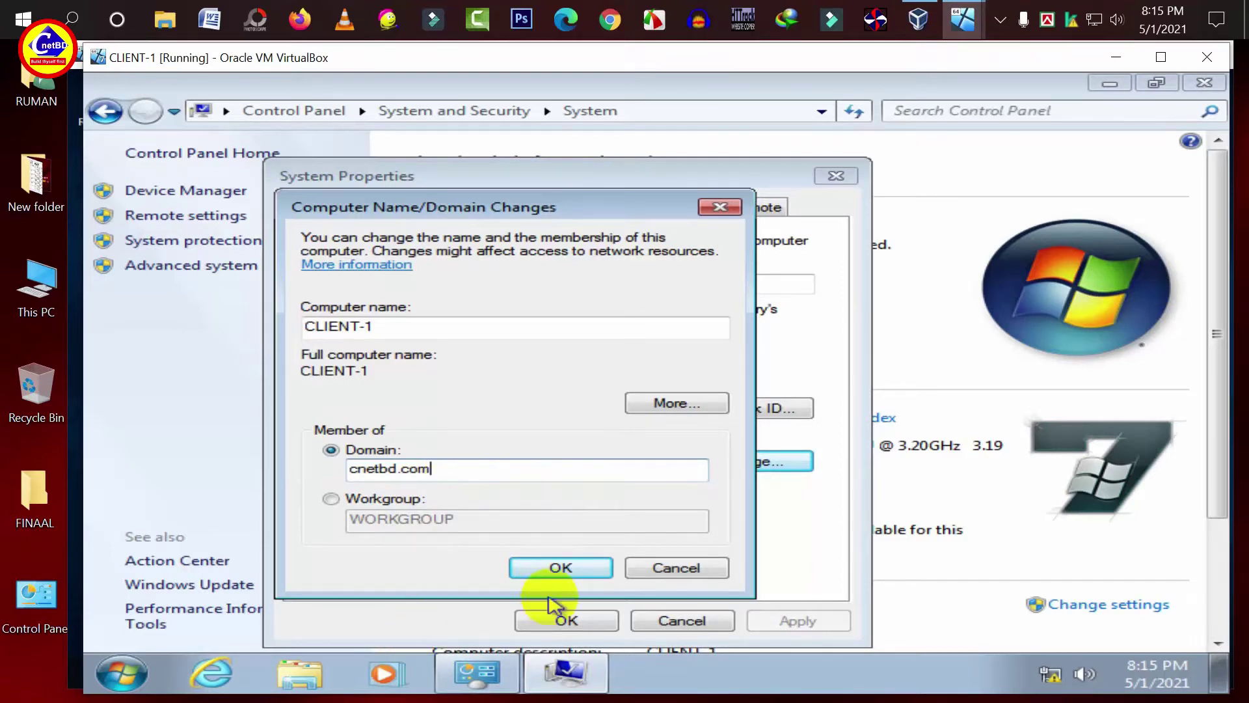
left_click(564, 568)
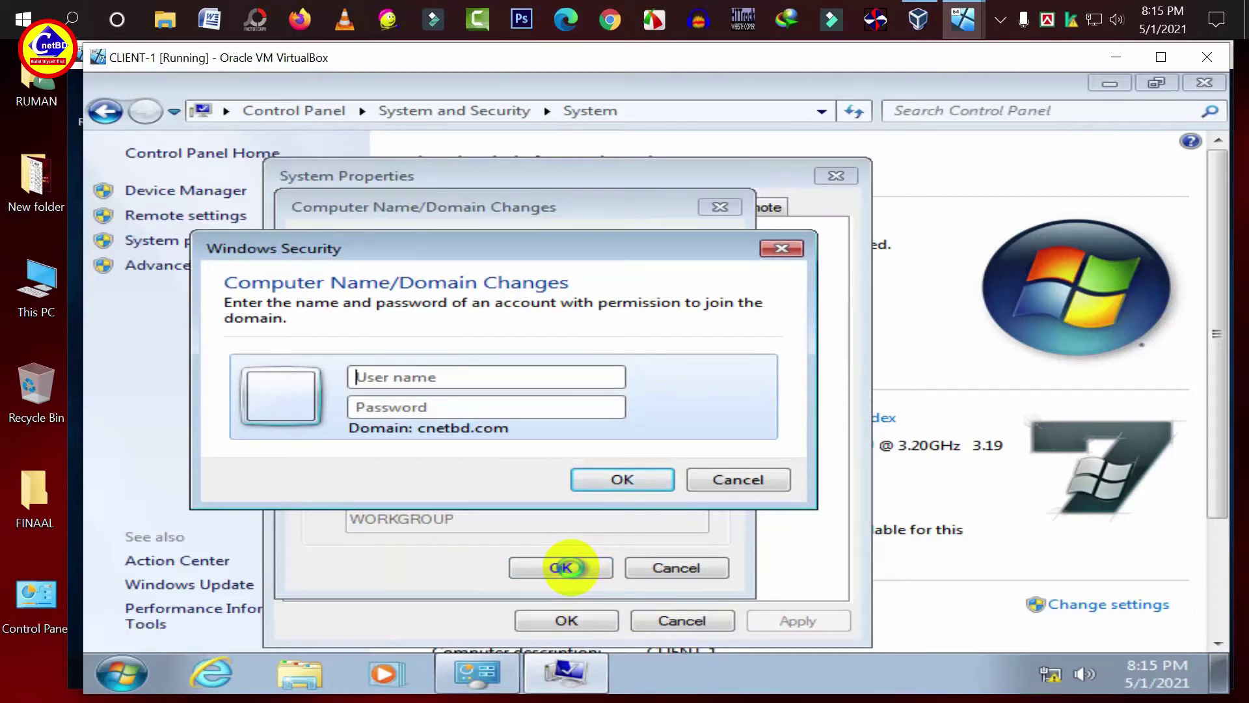
- Enter the domain administrator password, confirm the join, and restart CLIENT-1
type("Administrator")
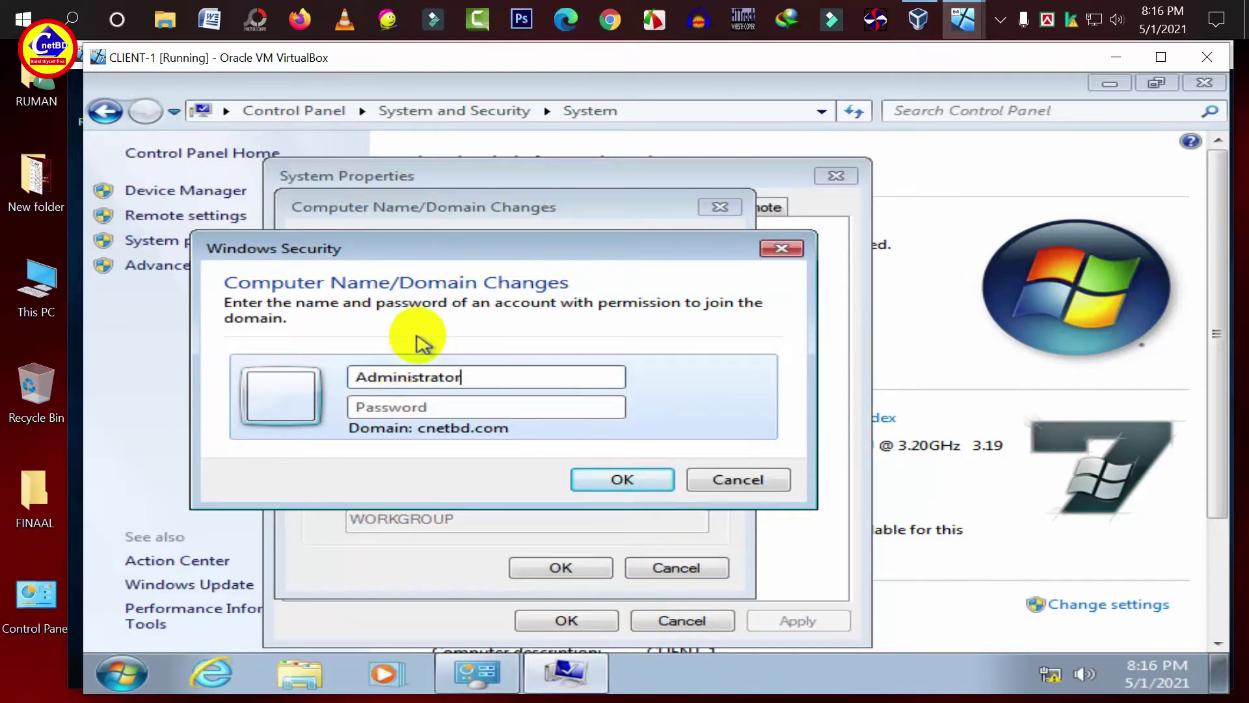
type("P@ssw0rd1")
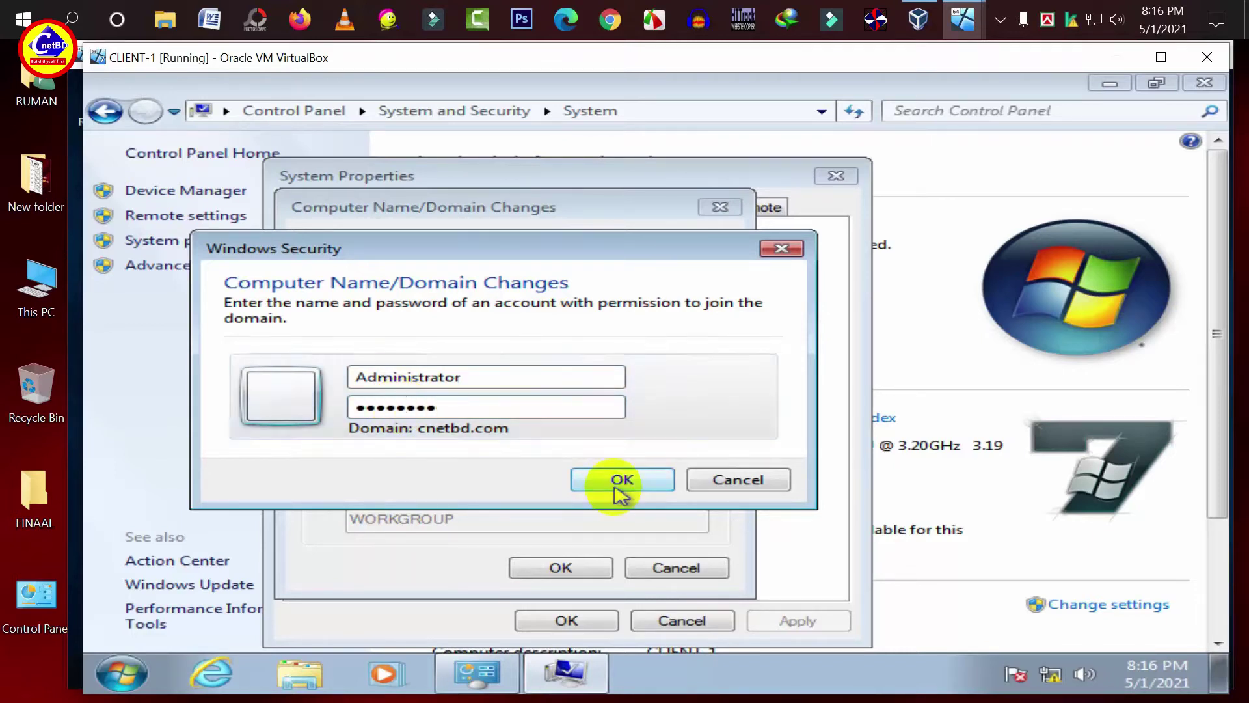
left_click(619, 480)
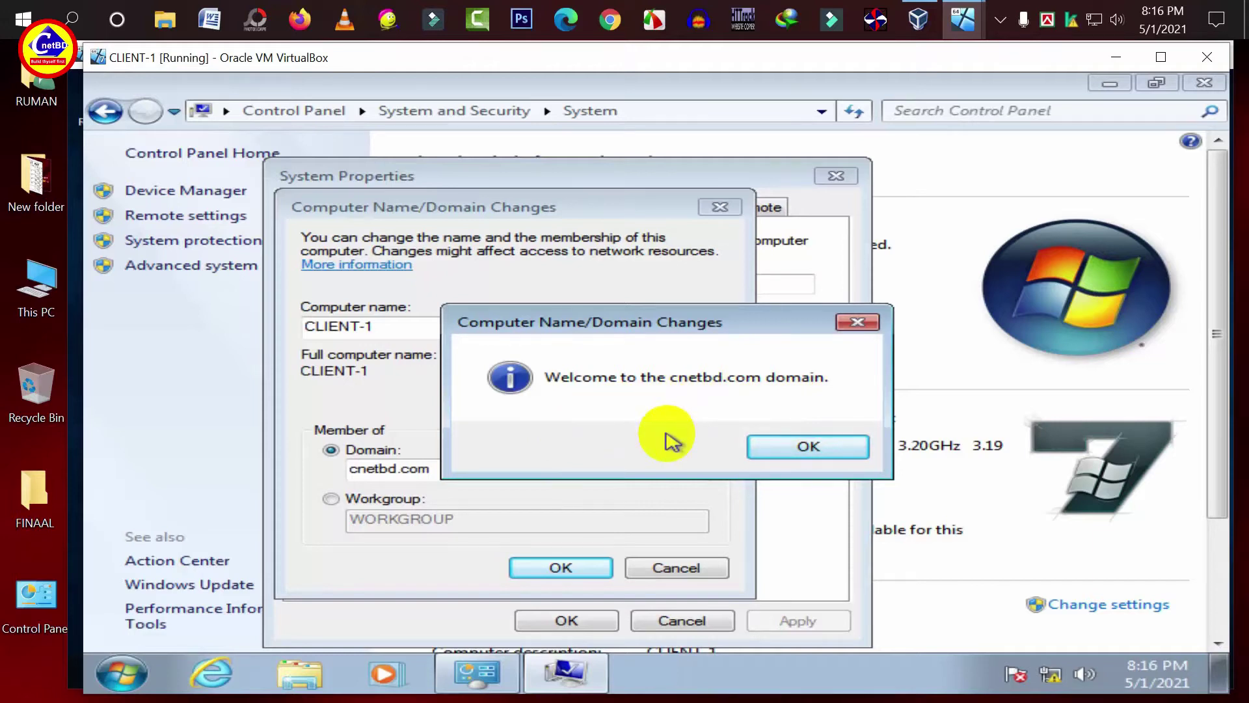
left_click(779, 445)
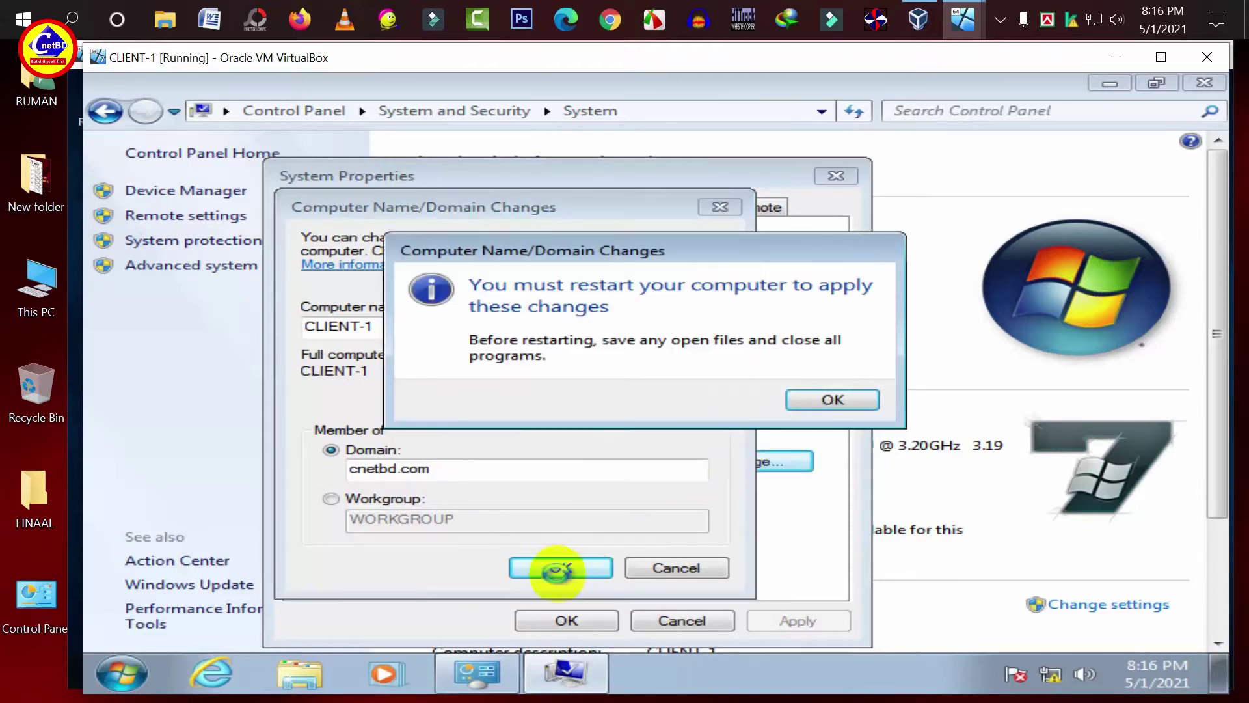
left_click(807, 398)
left_click(594, 620)
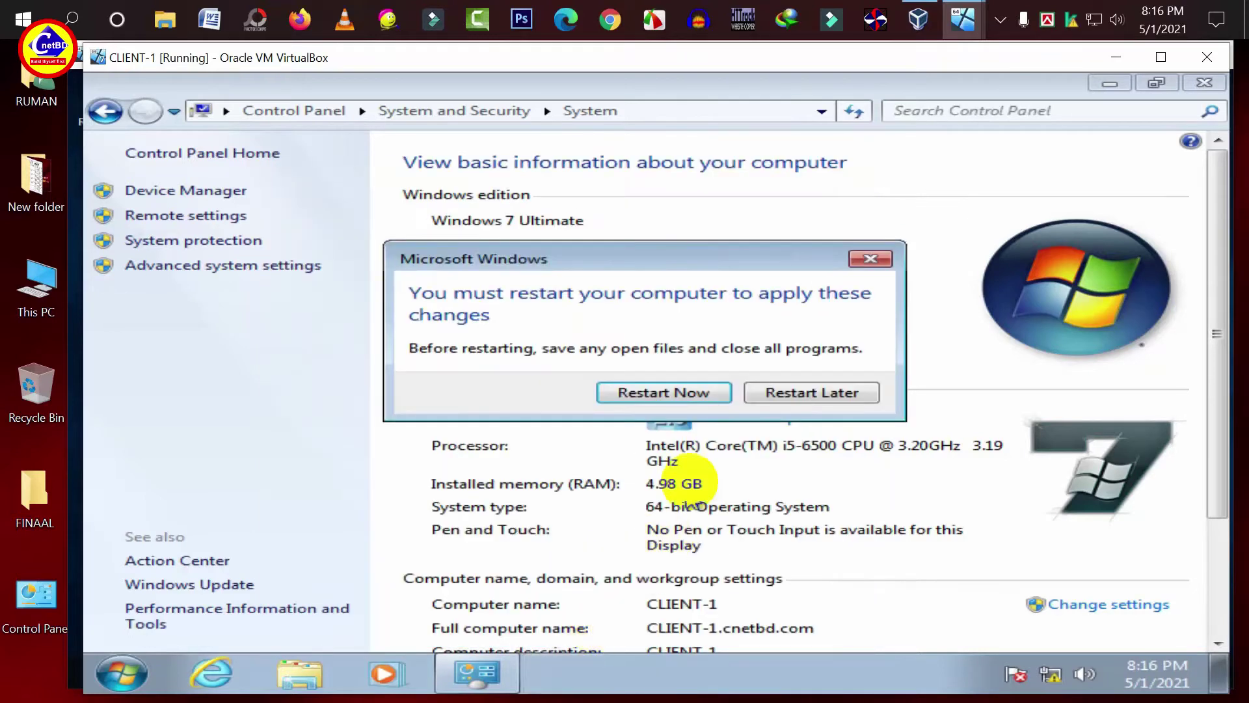
left_click(692, 397)
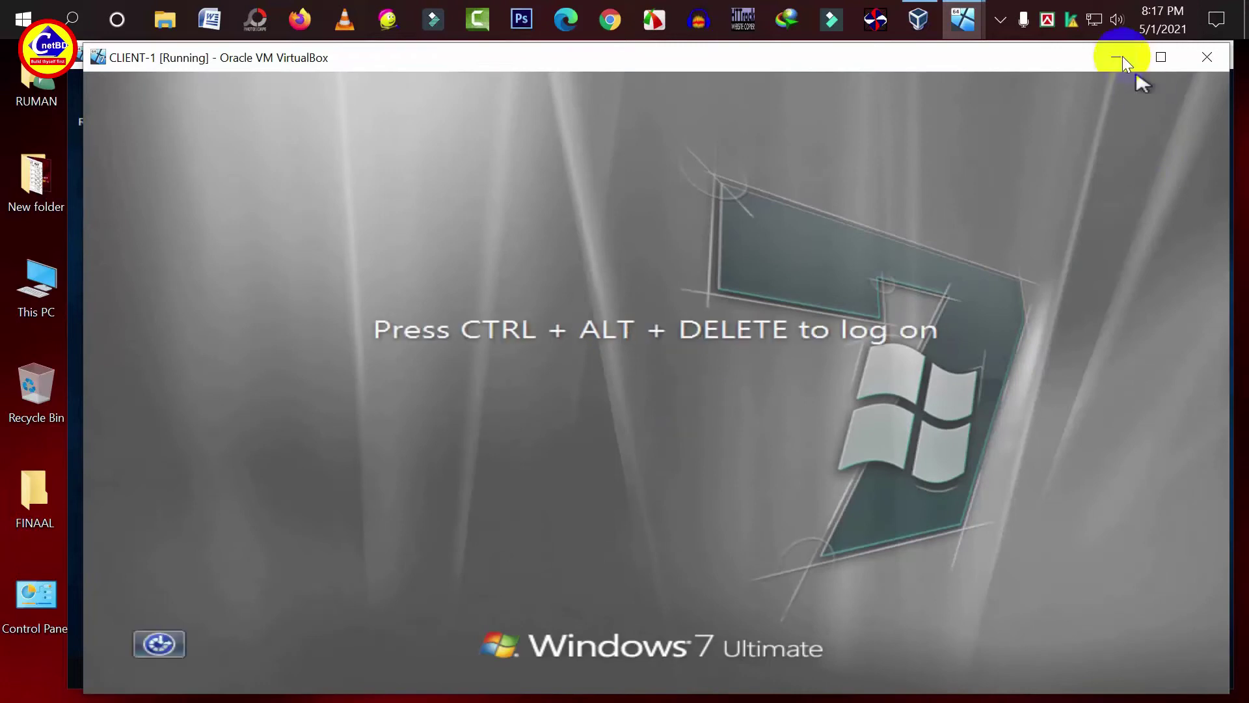
- Minimize CLIENT-1 and open Active Directory Users and Computers from SERVER-1's Server Manager
left_click(1116, 57)
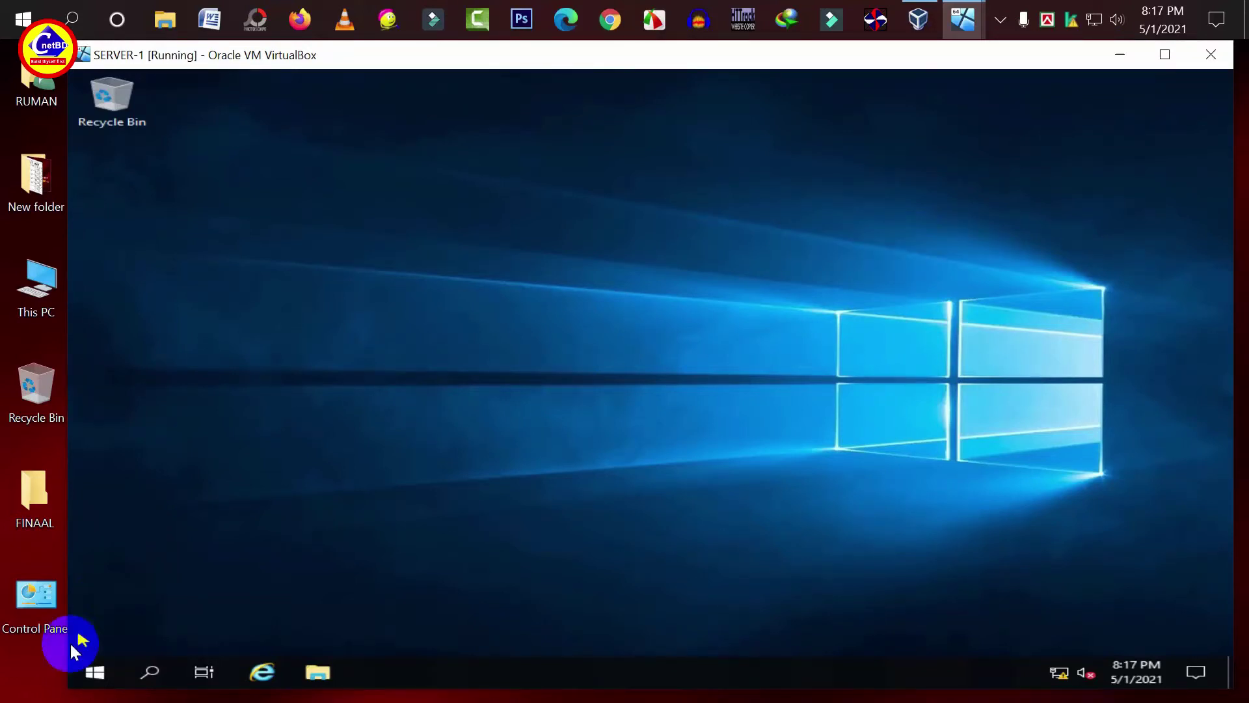
left_click(91, 677)
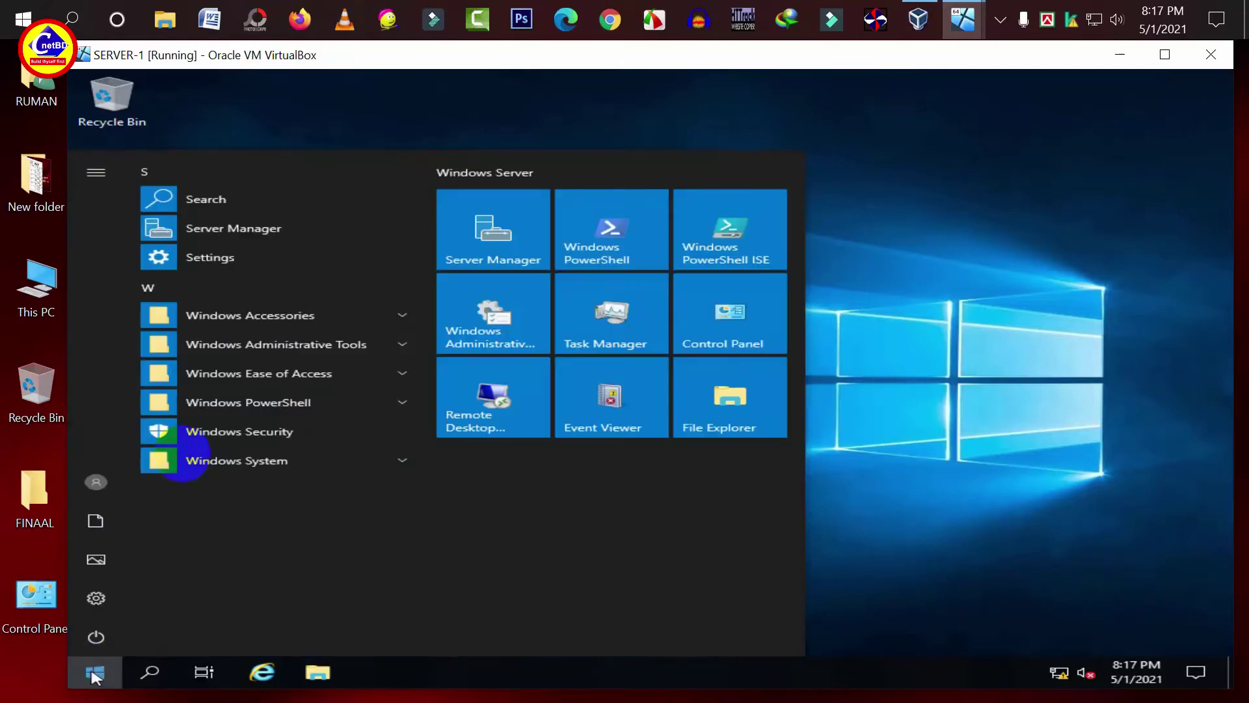
left_click(237, 240)
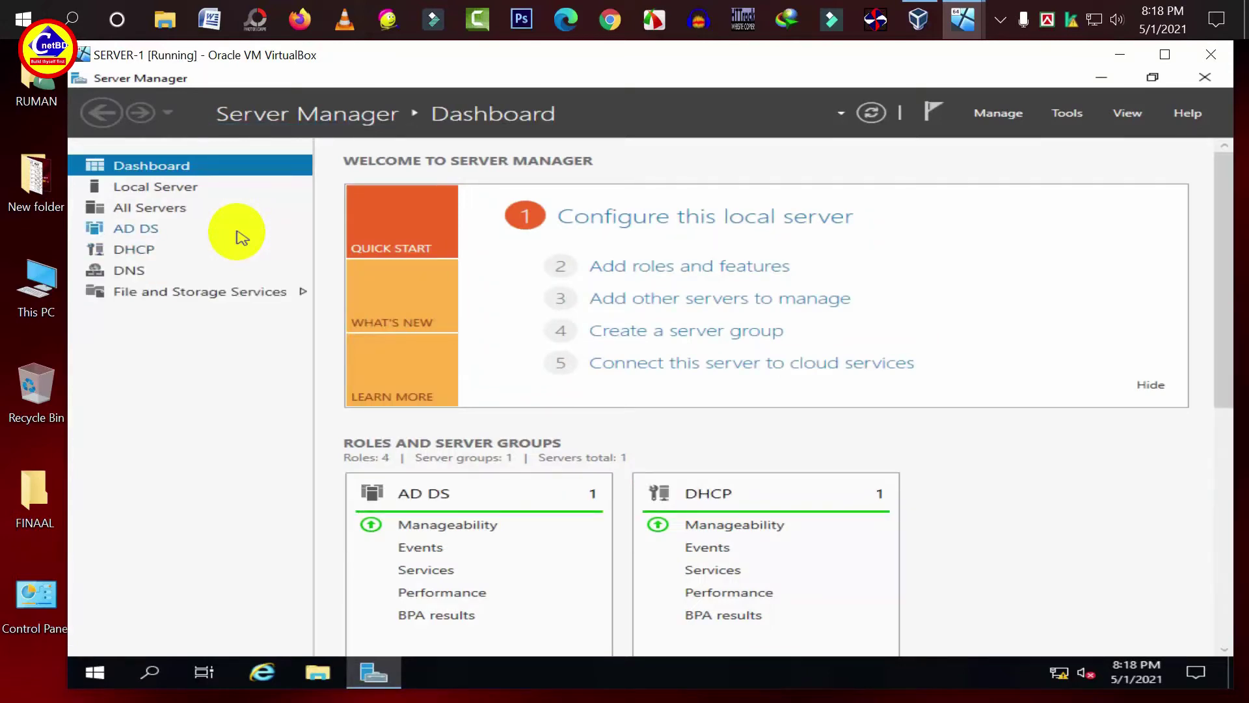
left_click(1066, 114)
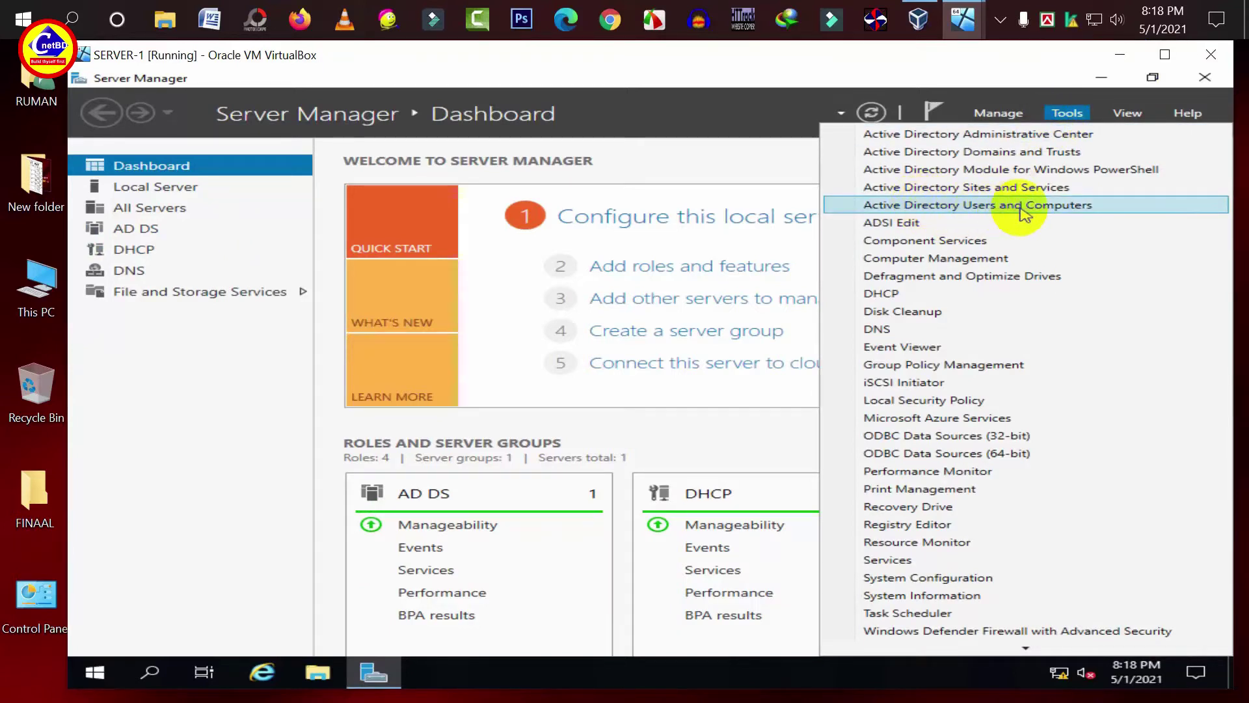
left_click(924, 204)
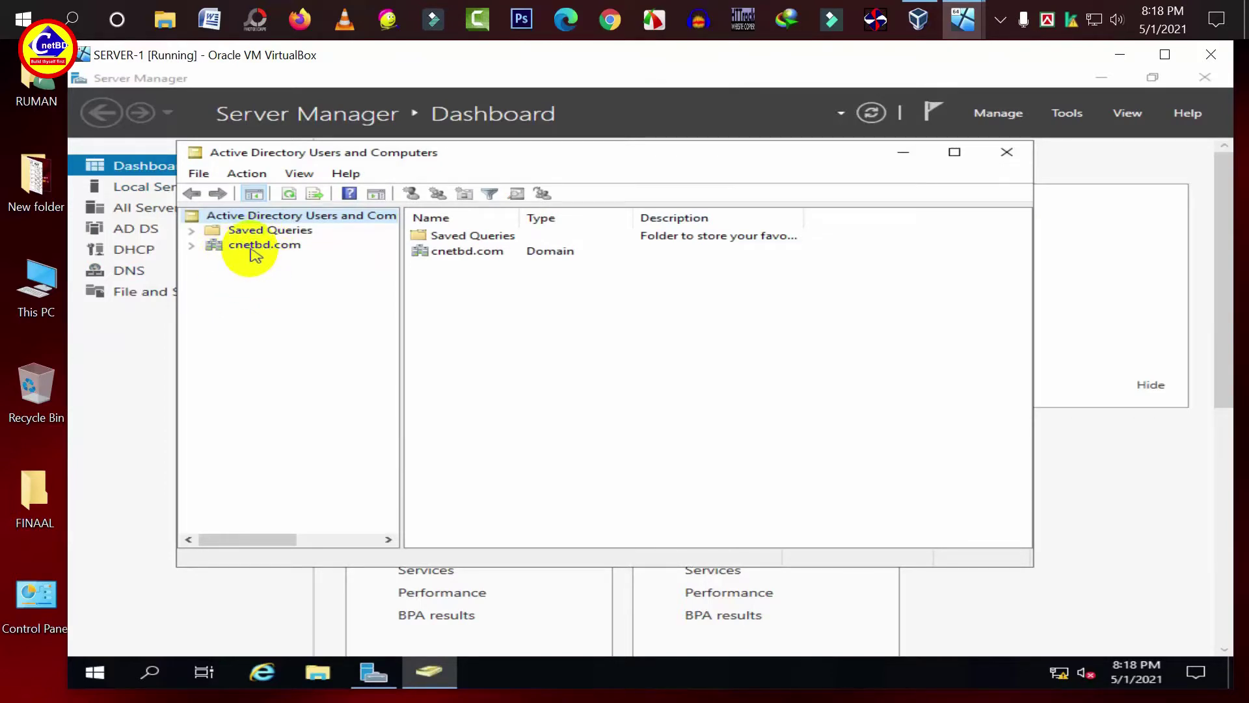
- Create an IT Admin organizational unit under cnetbd.com
left_click(254, 249)
right_click(252, 252)
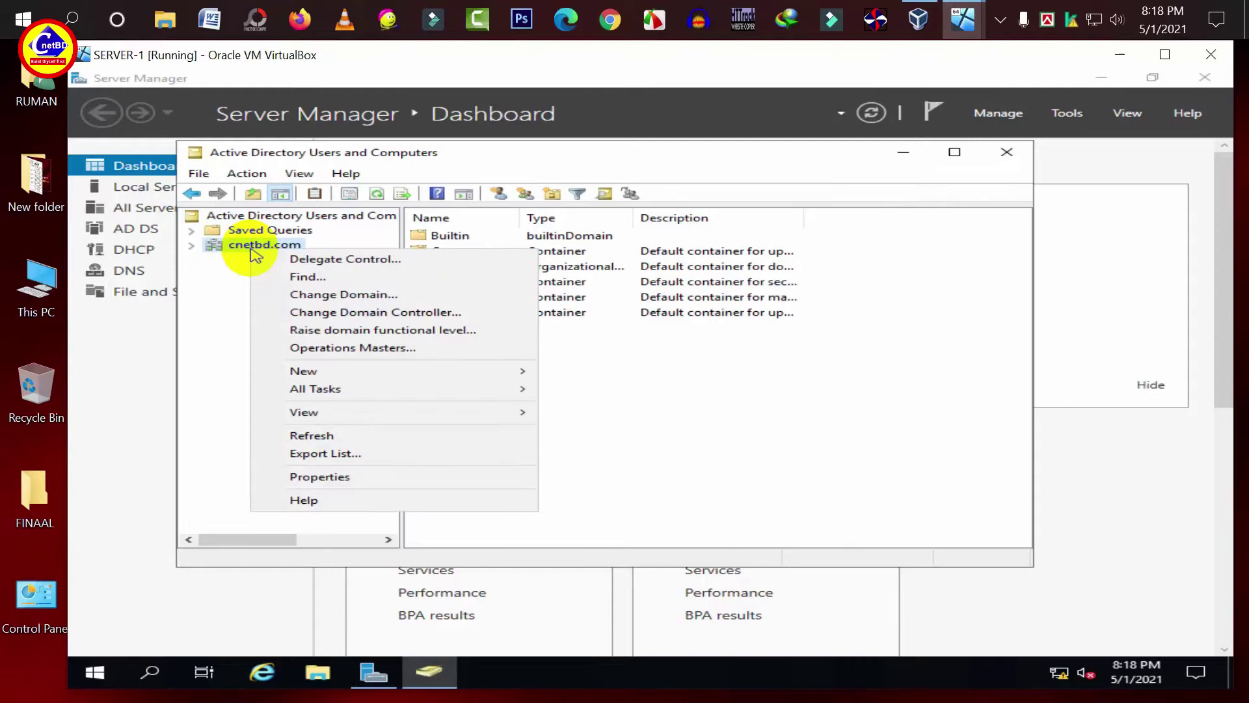
mouse_move(326, 373)
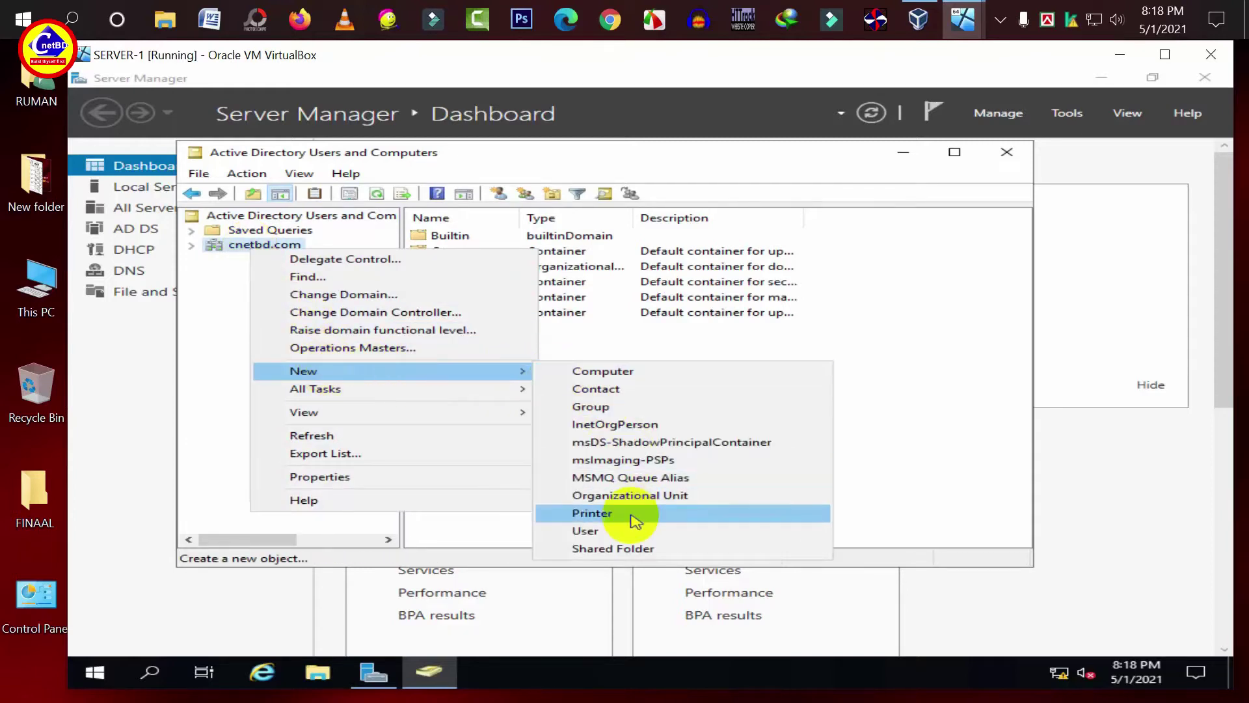
left_click(641, 497)
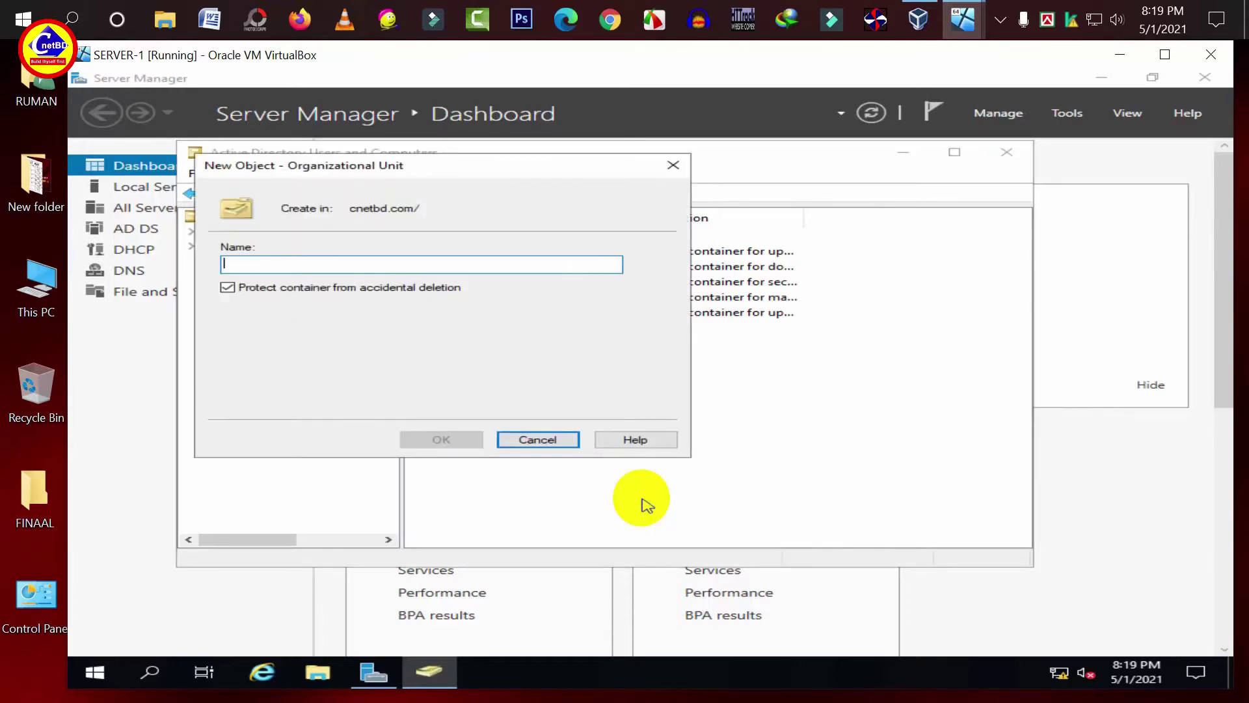
type("IT Admin")
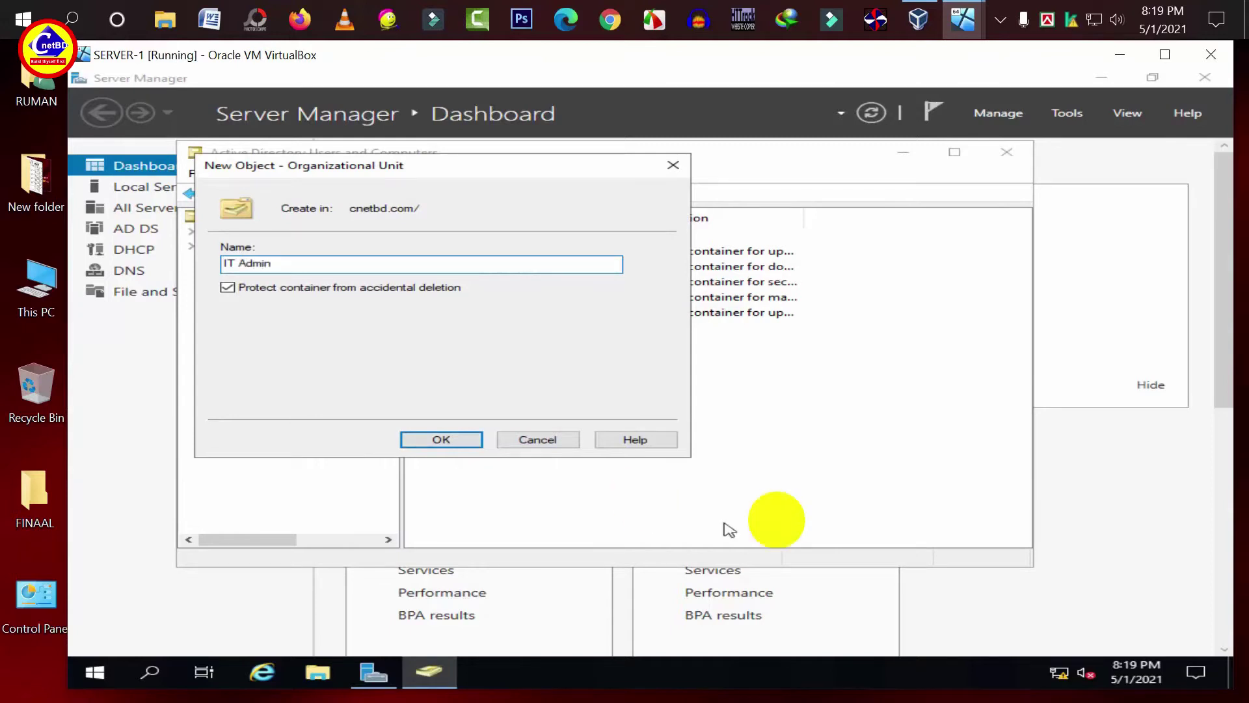
left_click(440, 442)
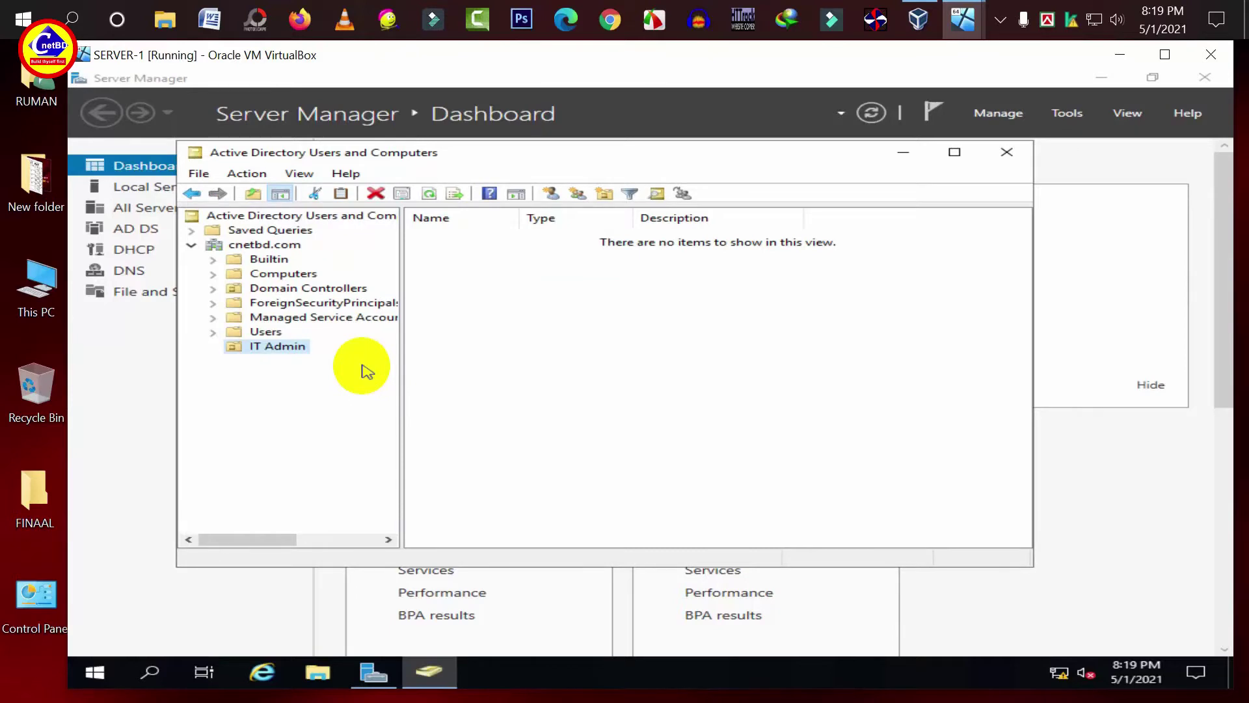
- Create a Sales organizational unit under cnetbd.com
left_click(254, 248)
right_click(253, 250)
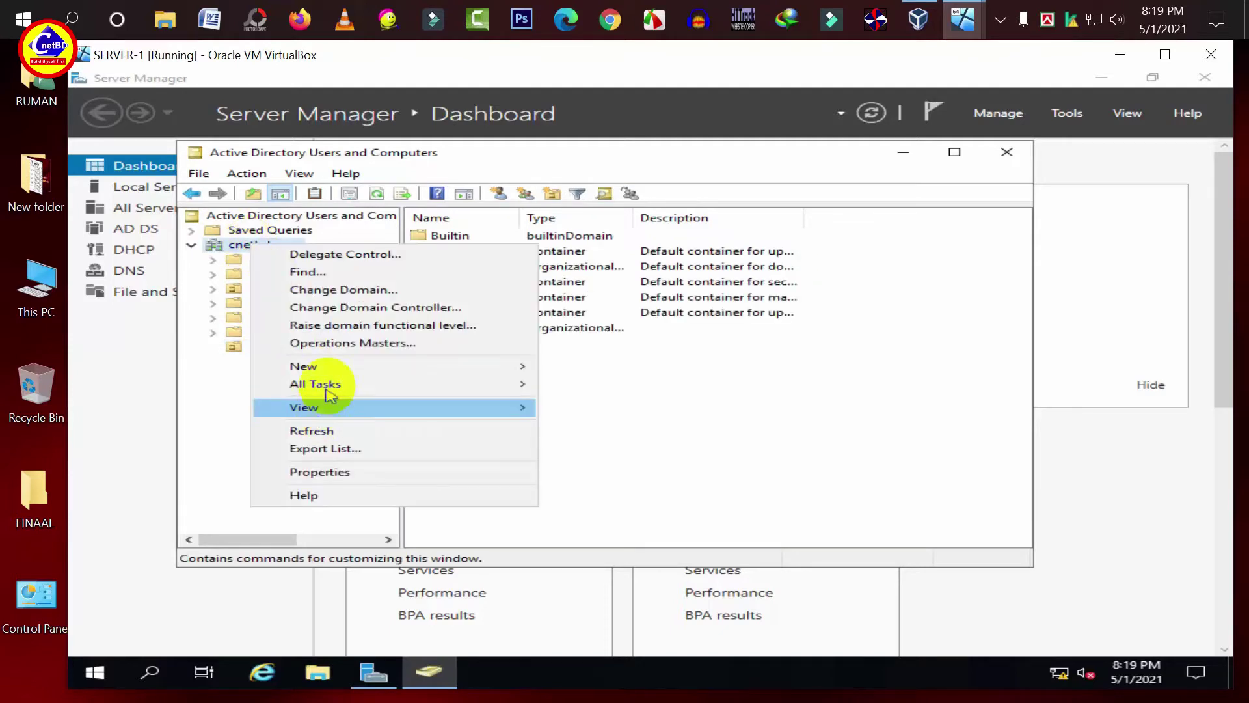
mouse_move(336, 370)
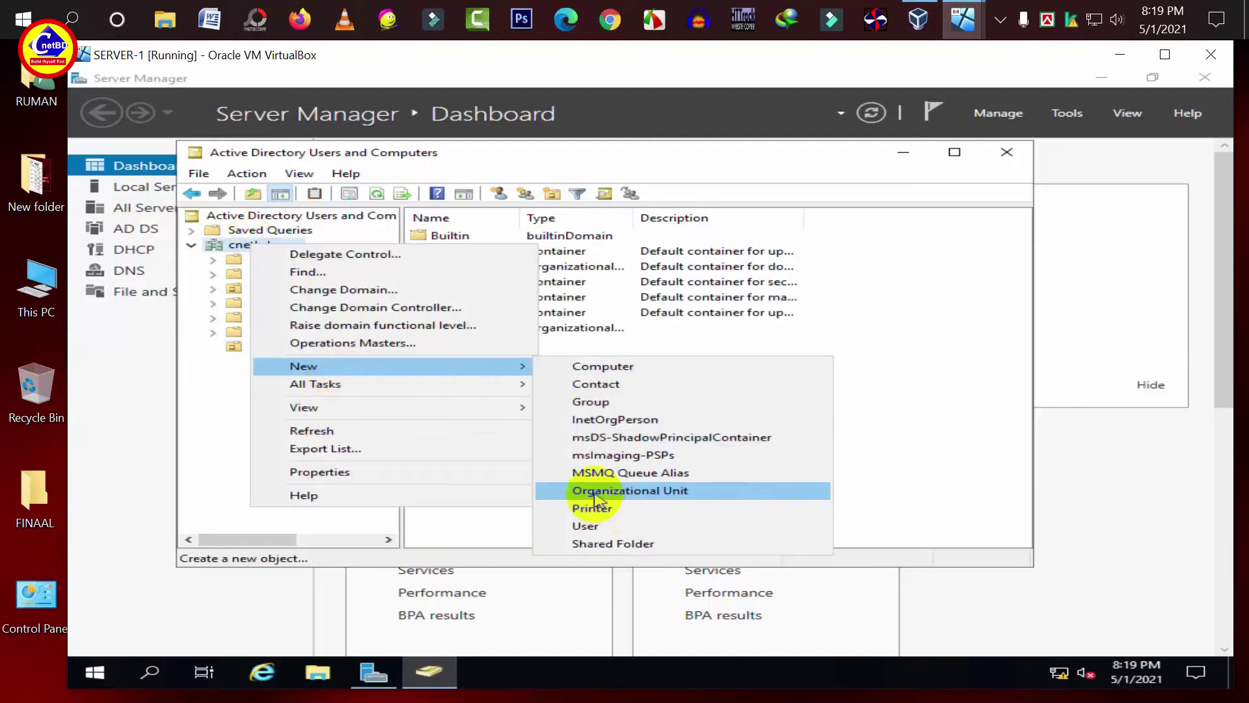
left_click(638, 493)
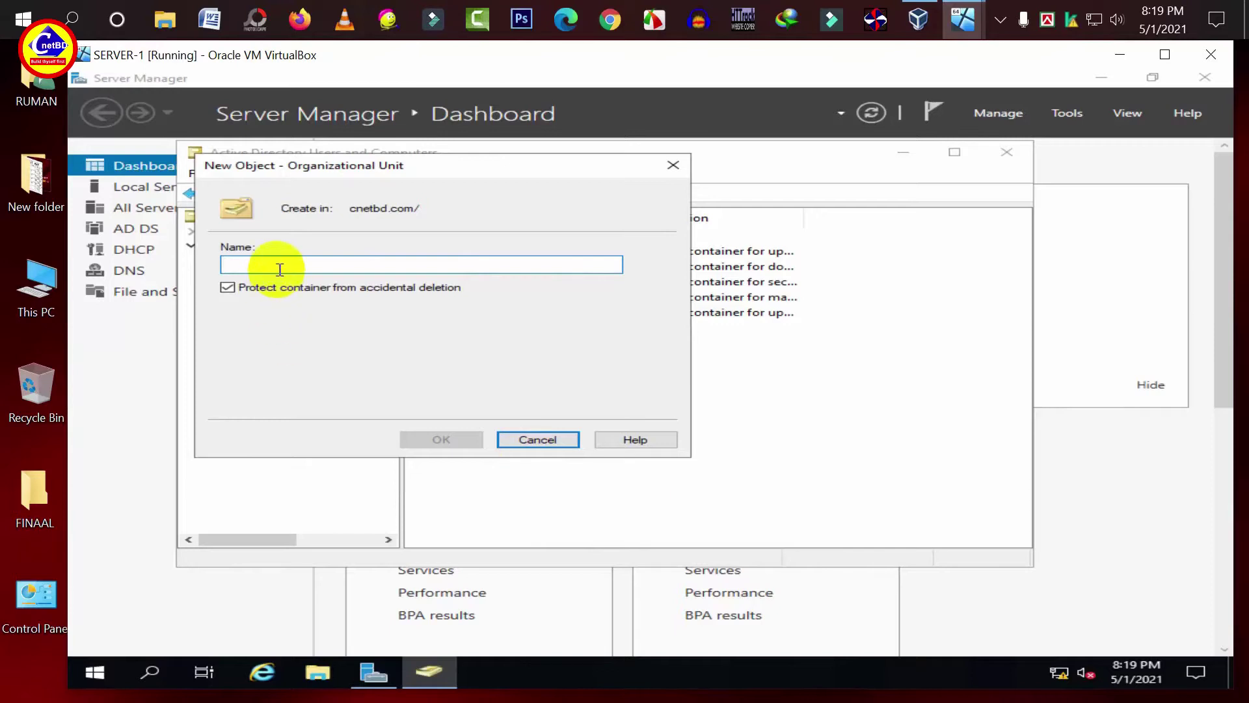
type("Sales")
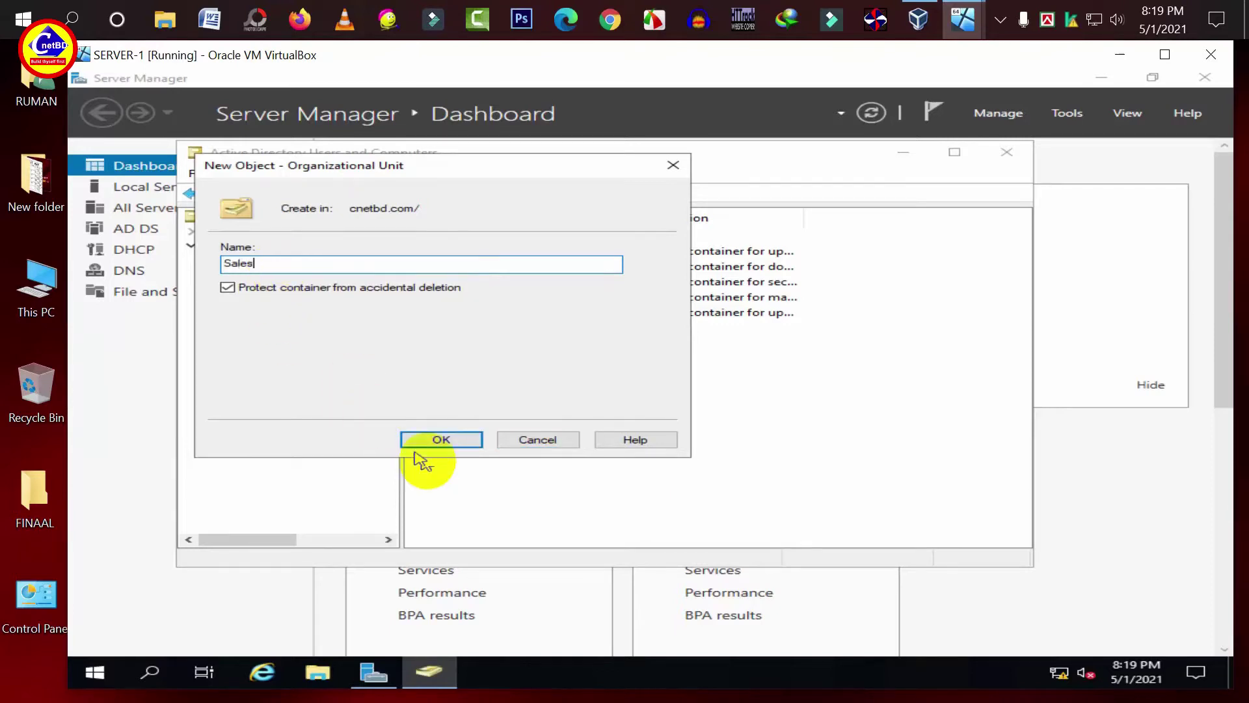
left_click(440, 439)
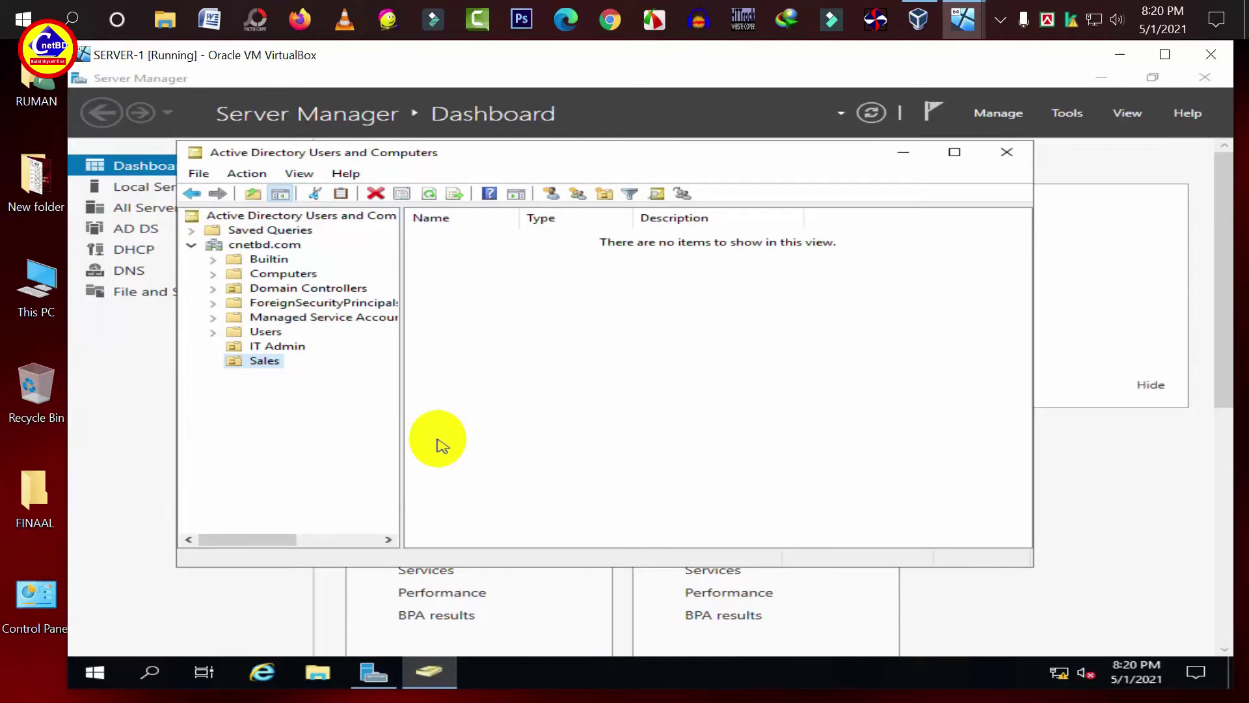
left_click(284, 349)
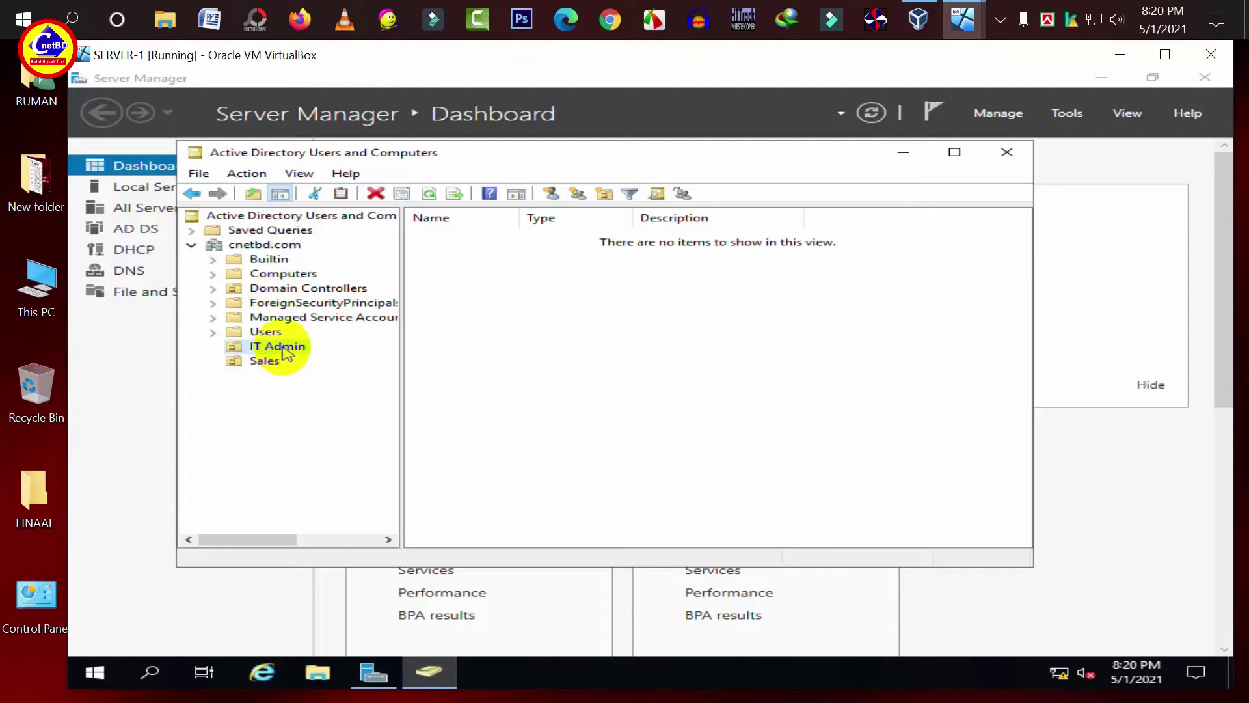
- Create user amin (logon amin) in IT Admin, without forcing a password change at next logon
right_click(284, 350)
left_click(344, 417)
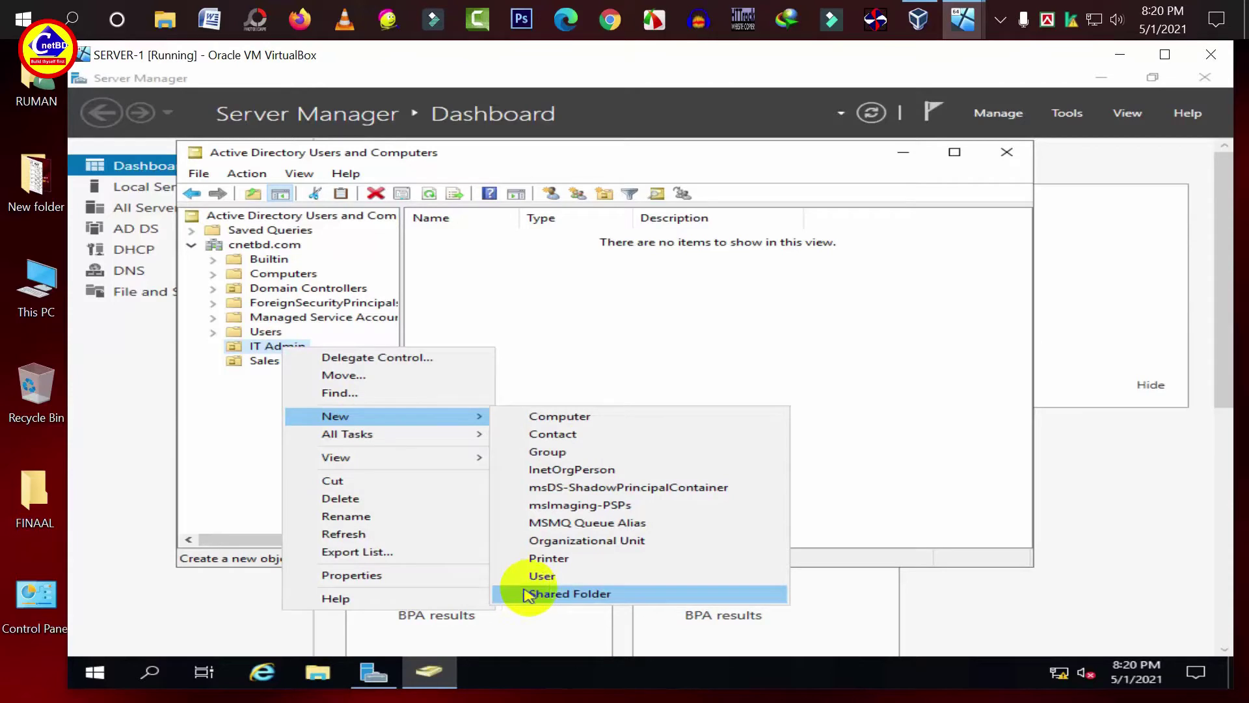
left_click(539, 577)
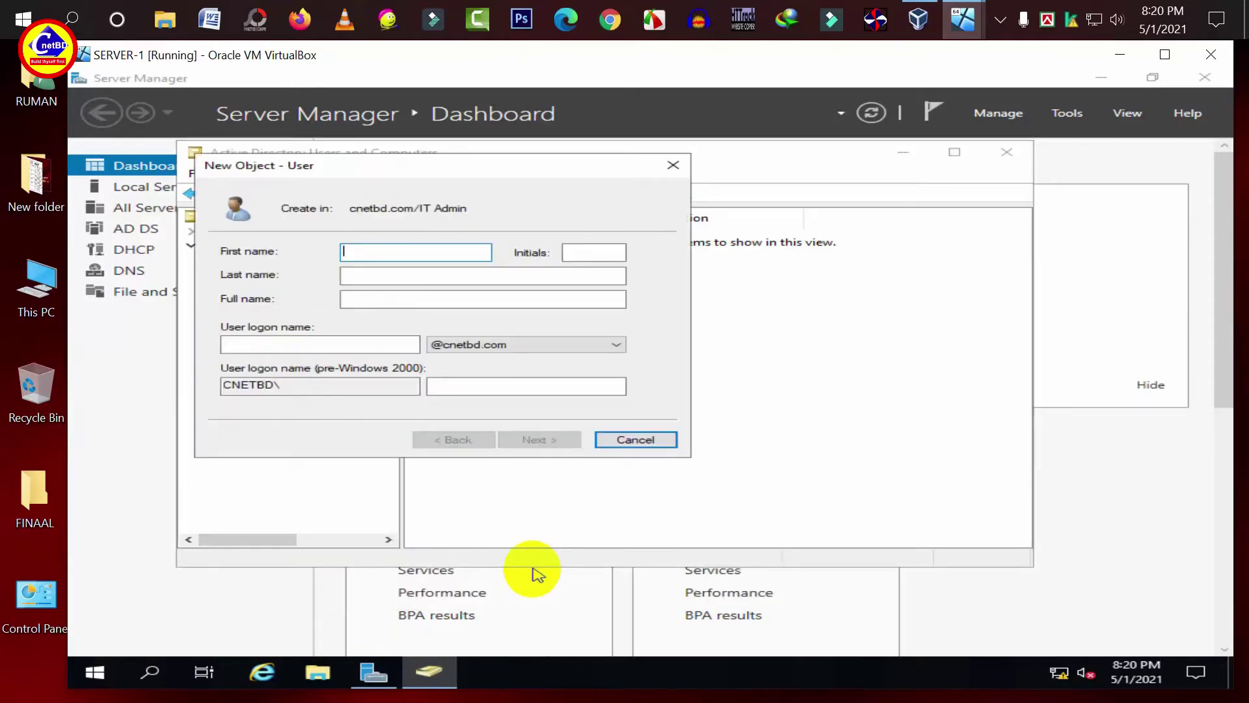
type("amin")
left_click(324, 339)
type("amin")
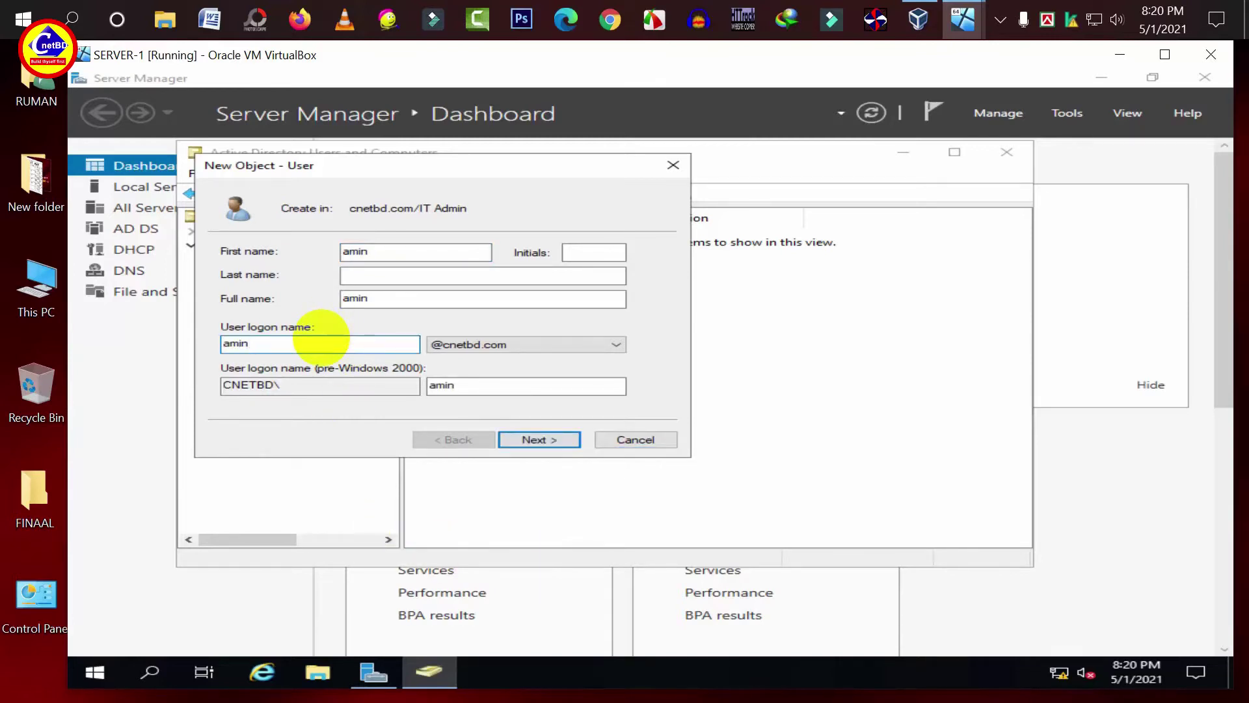
left_click(538, 443)
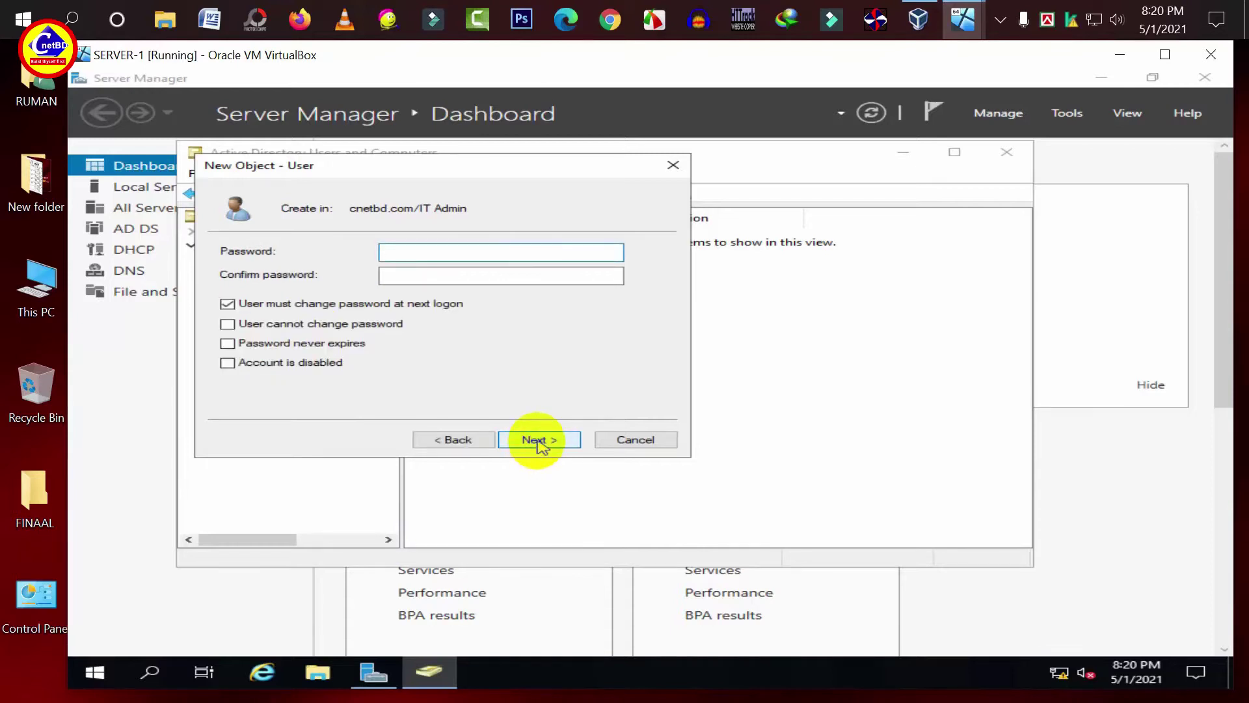
left_click(228, 304)
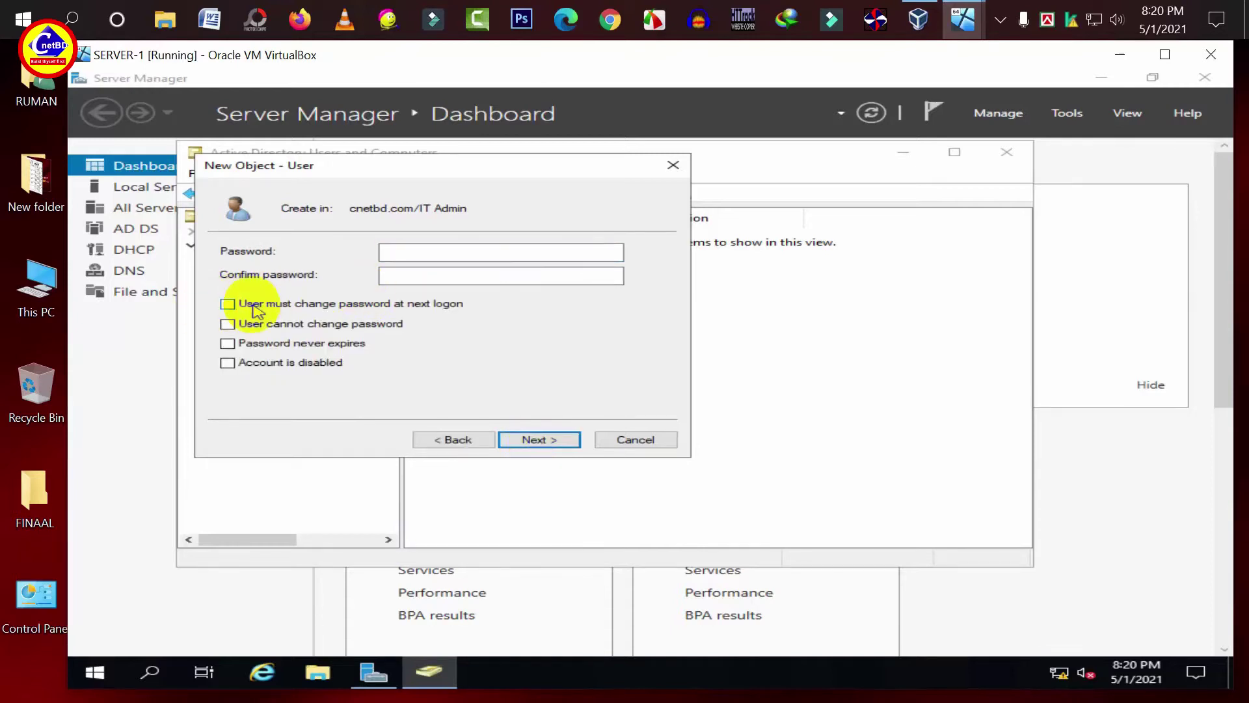
left_click(451, 257)
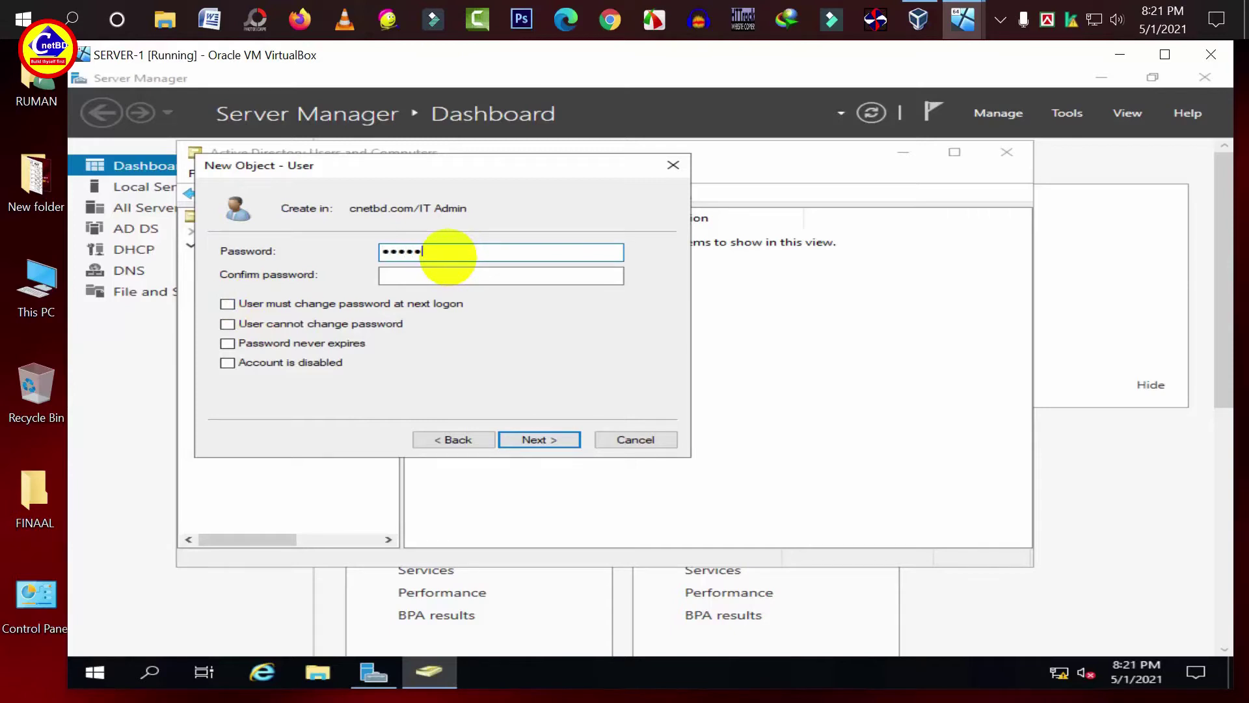
key("Tab")
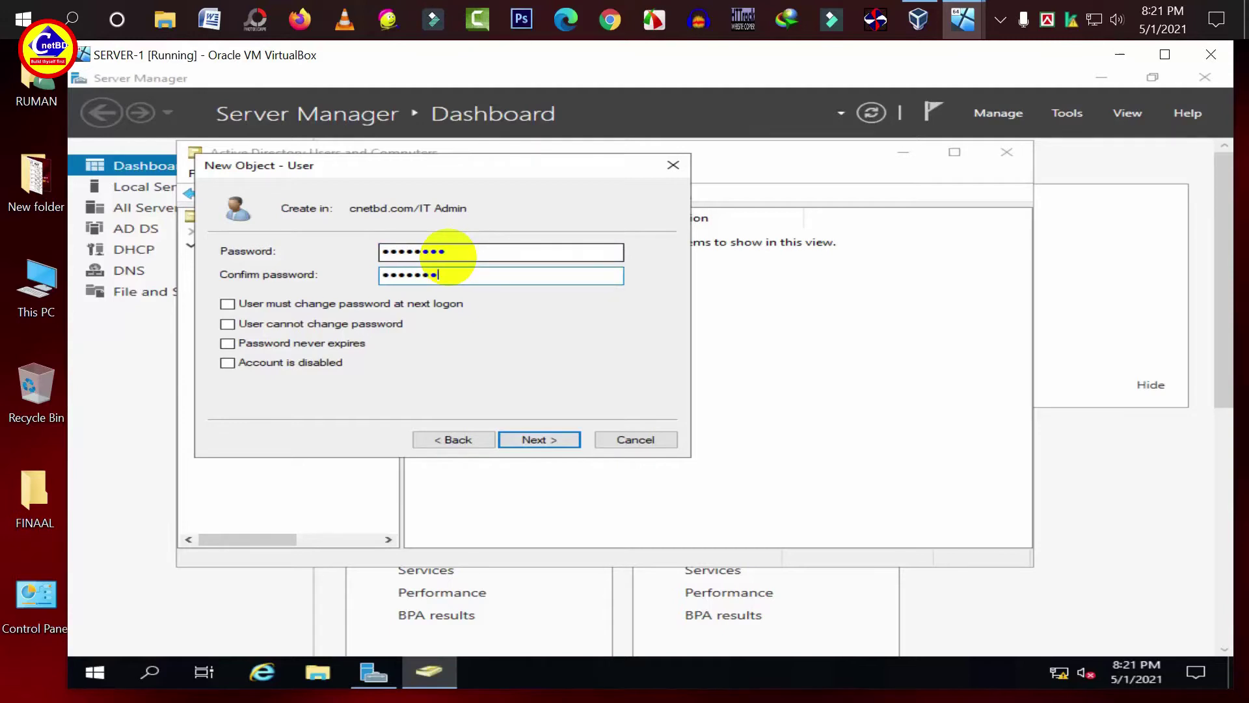
left_click(537, 441)
left_click(538, 442)
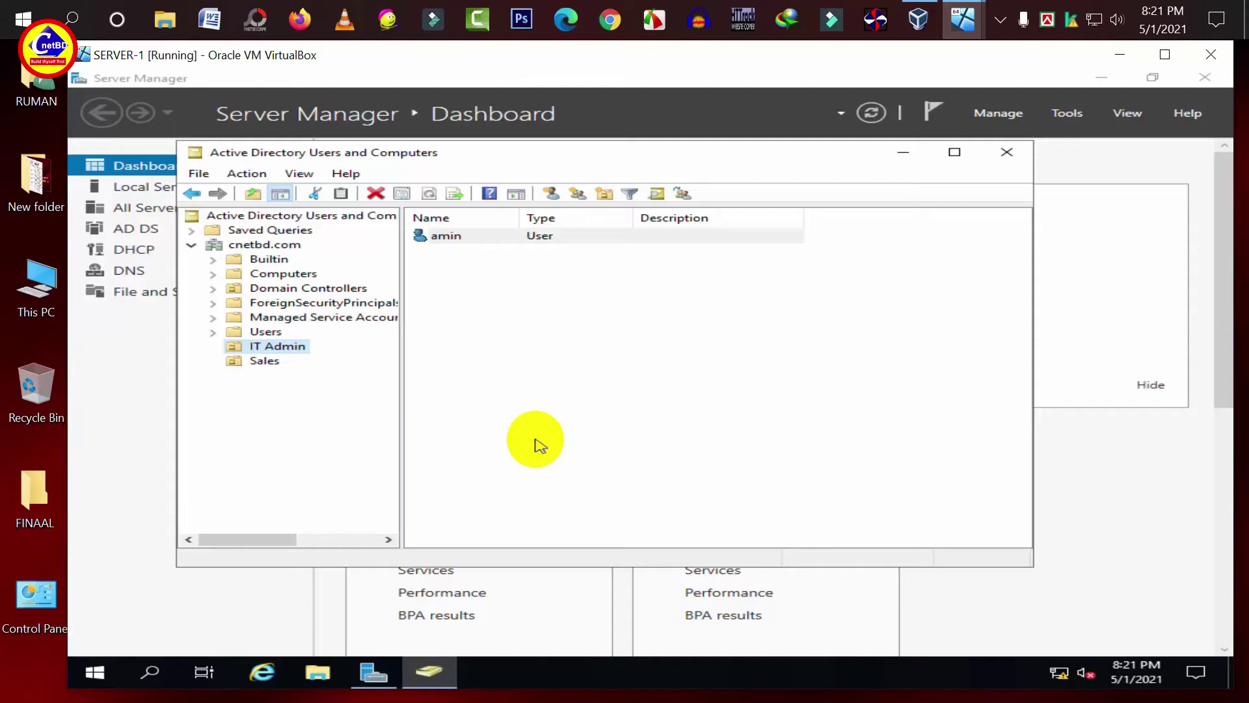
- Create a second IT Admin user, rahim, with logon name rahim and a password
right_click(266, 344)
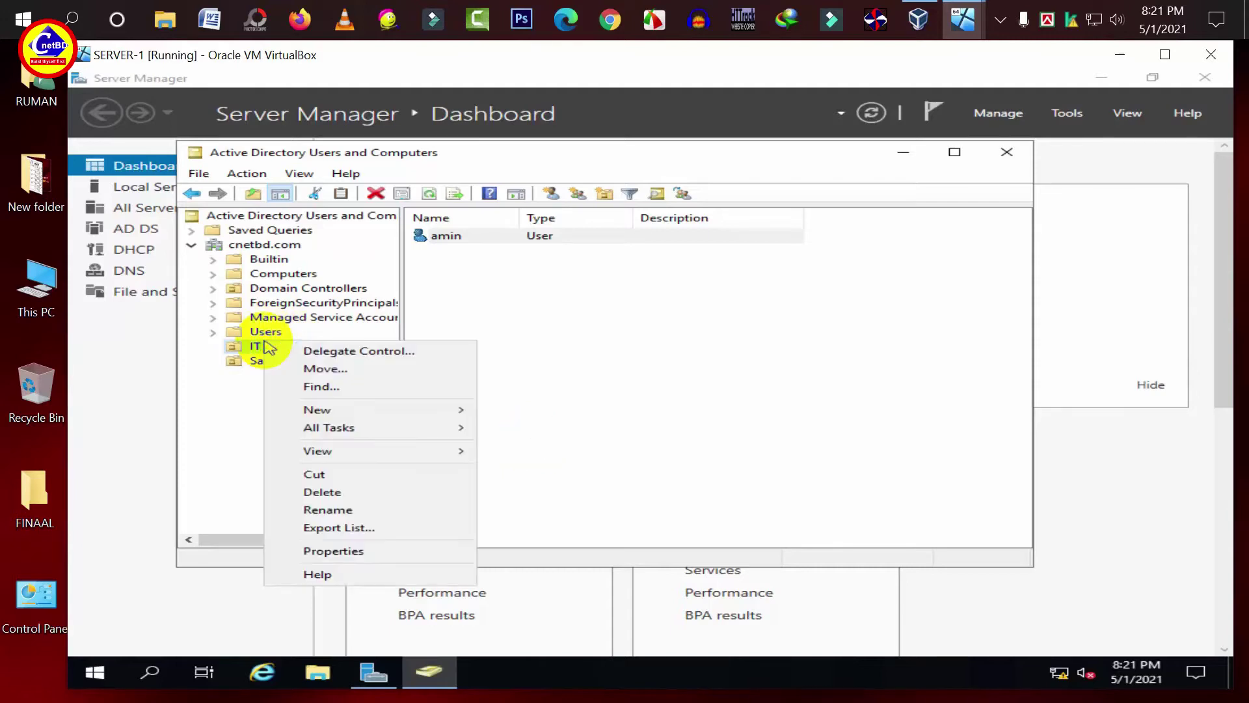
mouse_move(354, 410)
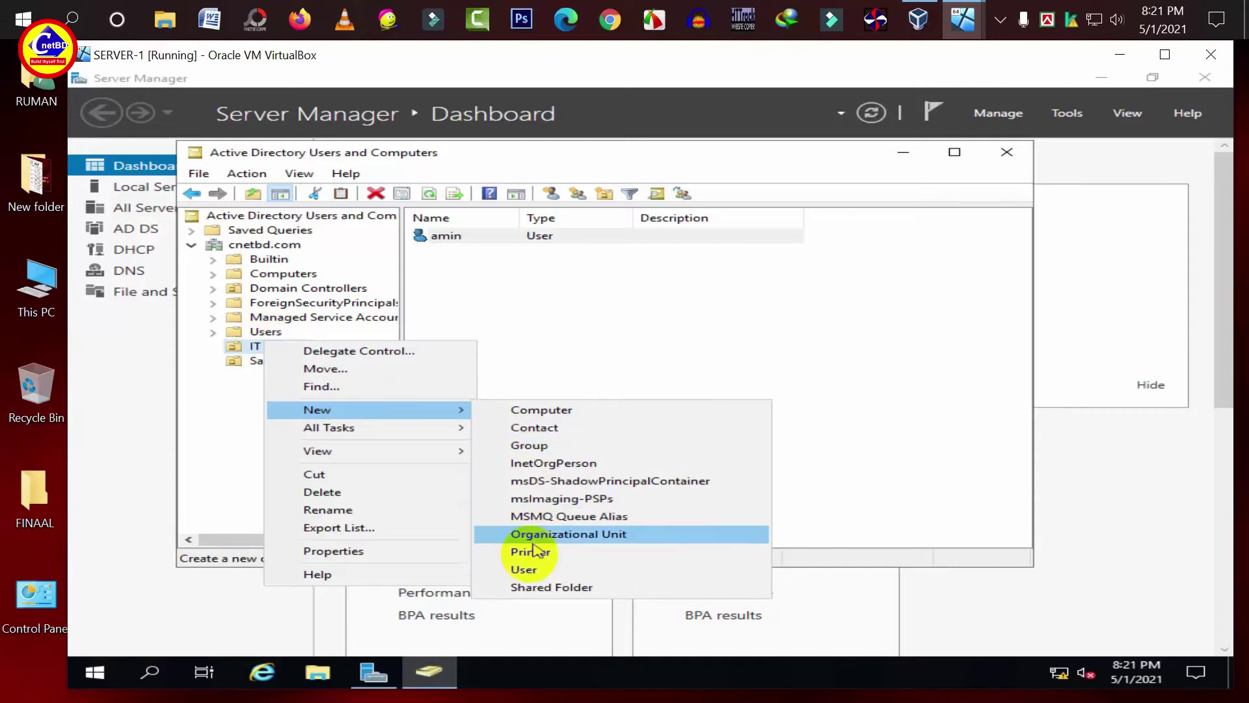
left_click(524, 569)
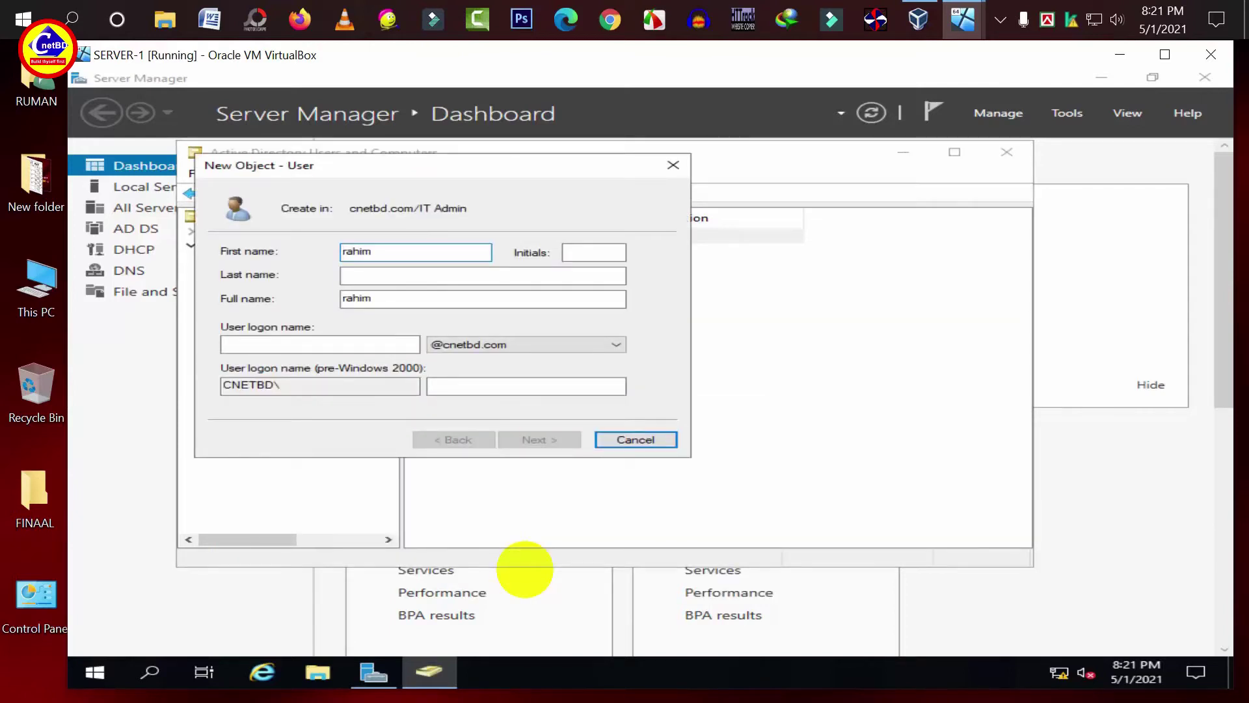
double_click(359, 251)
left_click(325, 344)
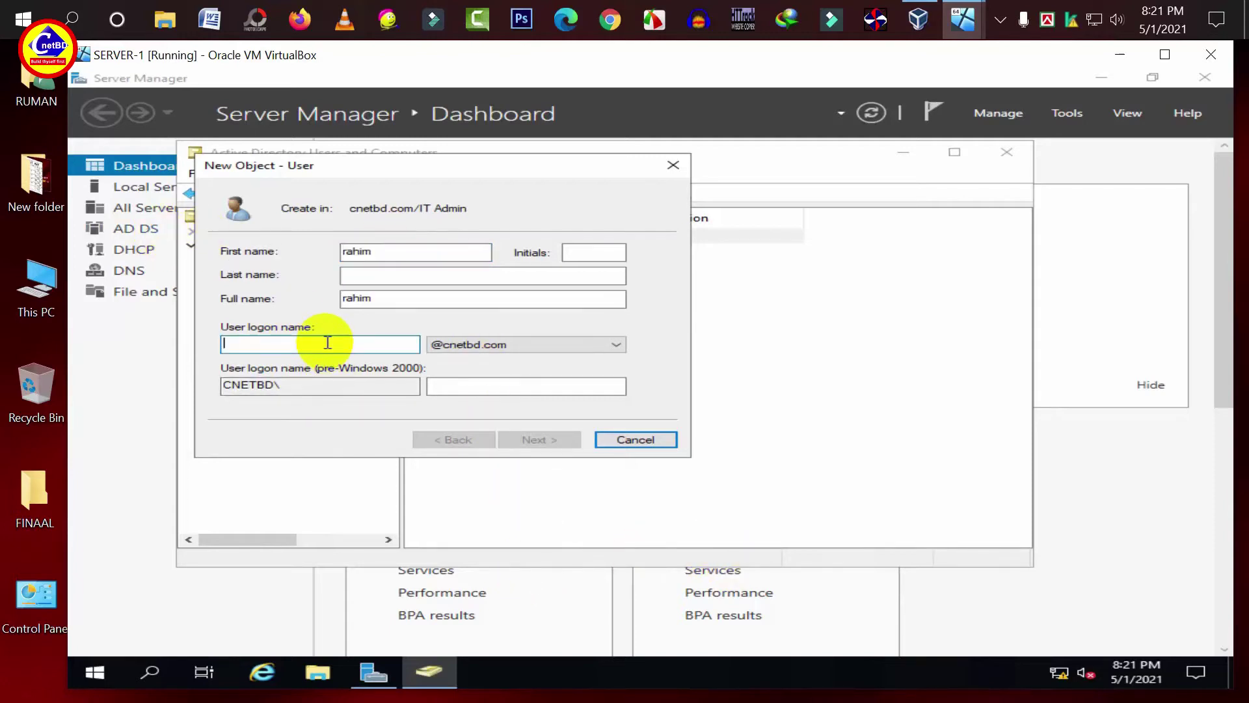
type("rahim")
left_click(571, 442)
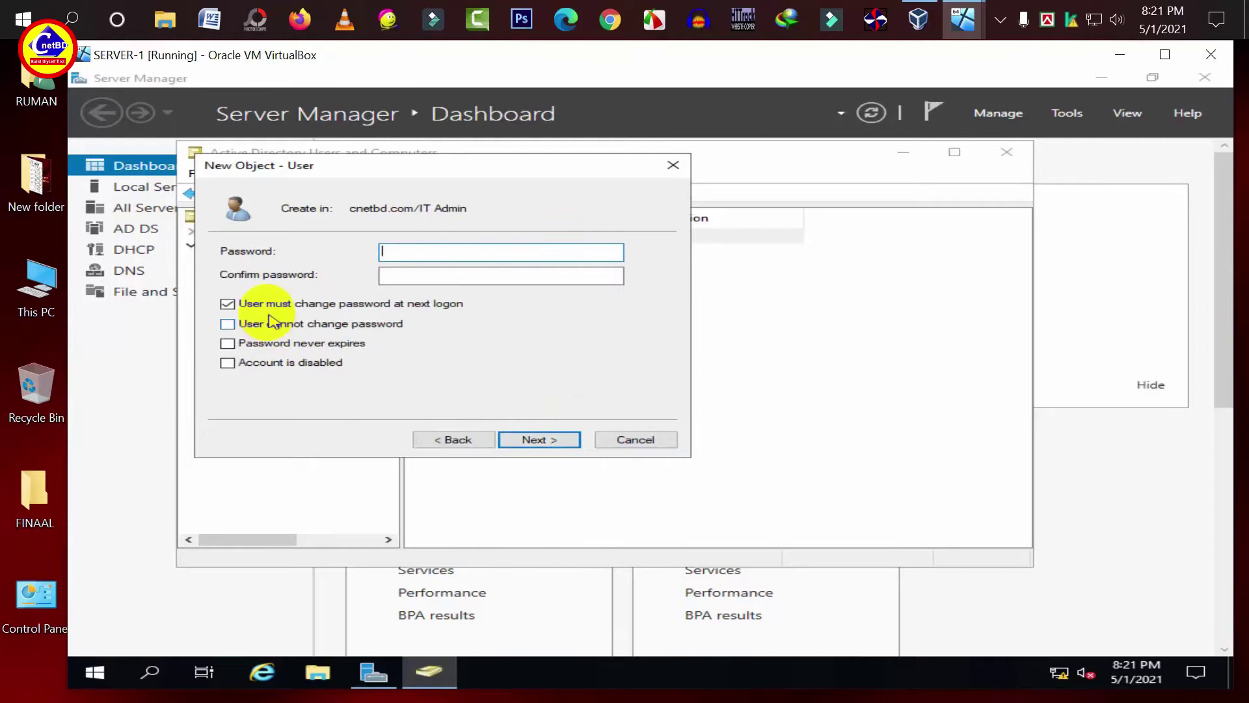
left_click(430, 253)
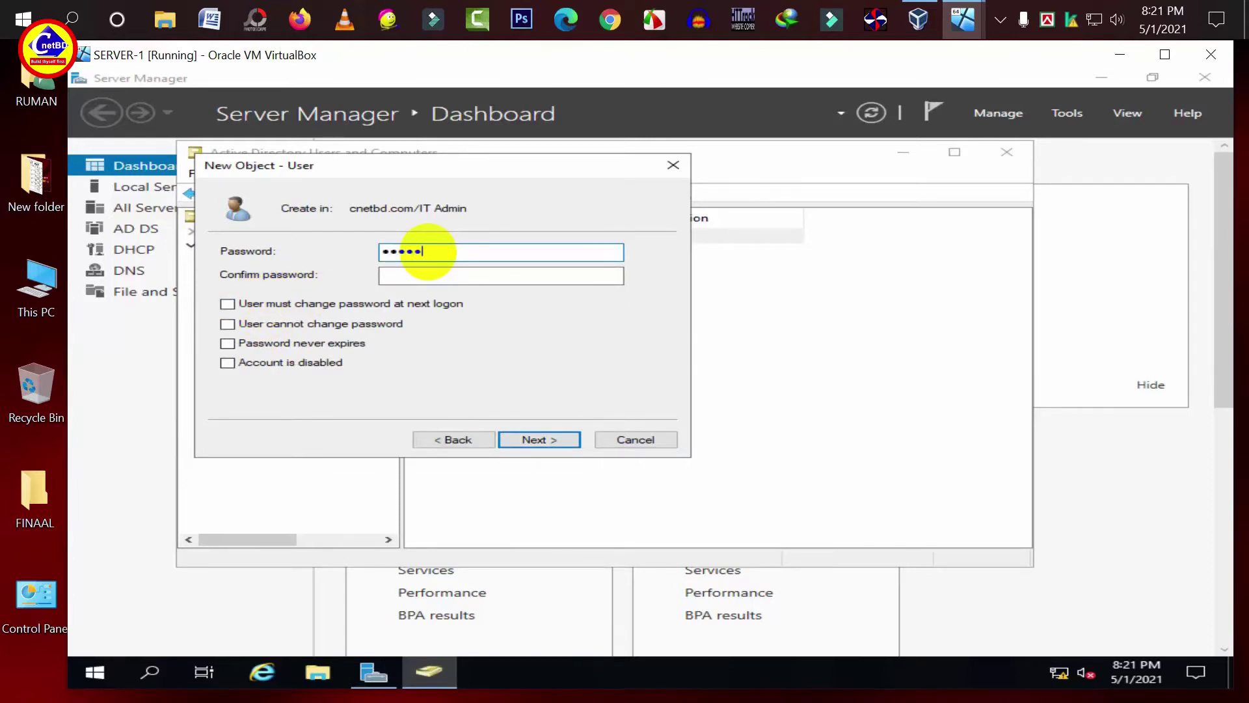
key("Tab")
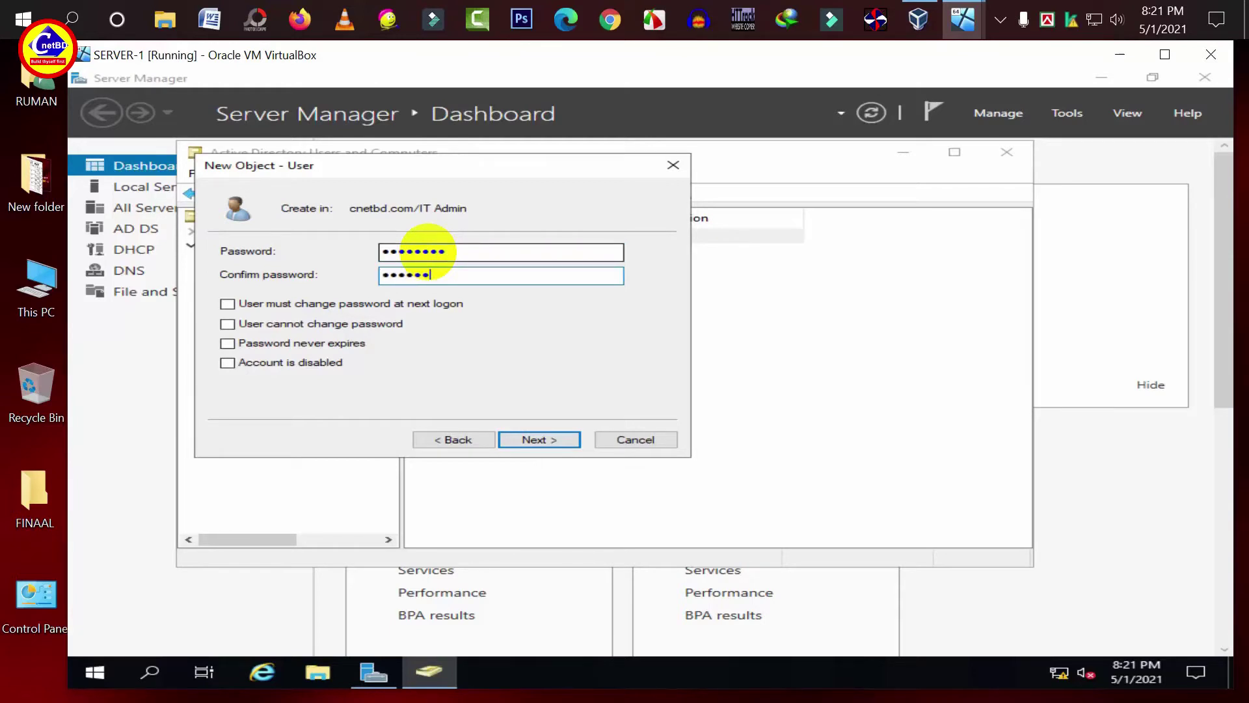
left_click(521, 440)
left_click(520, 442)
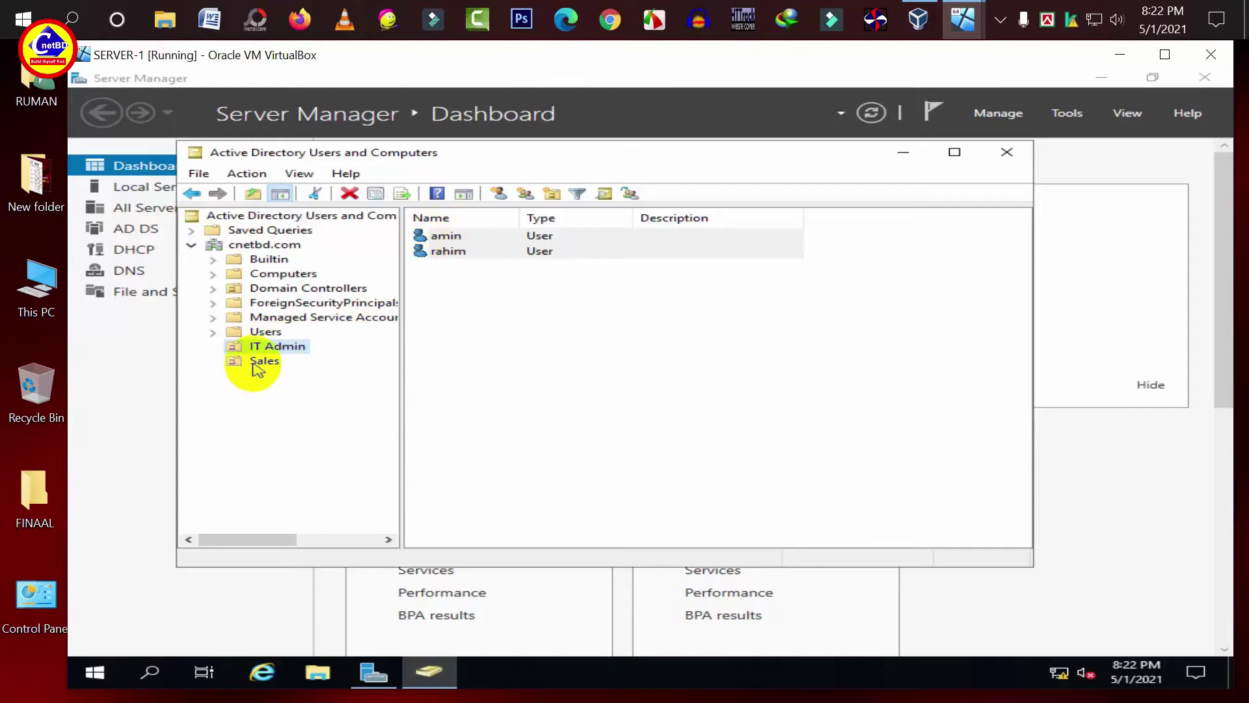
left_click(257, 362)
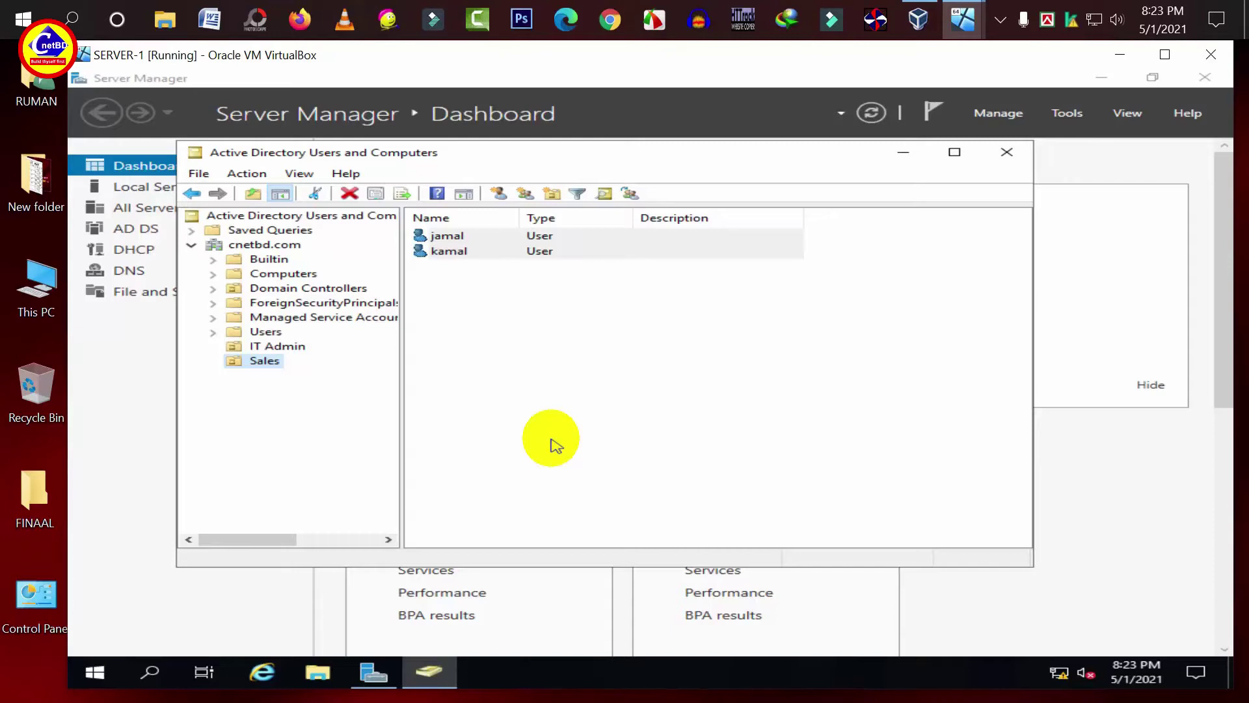
- Create a security group named IT Admin inside the IT Admin unit
left_click(298, 346)
right_click(298, 349)
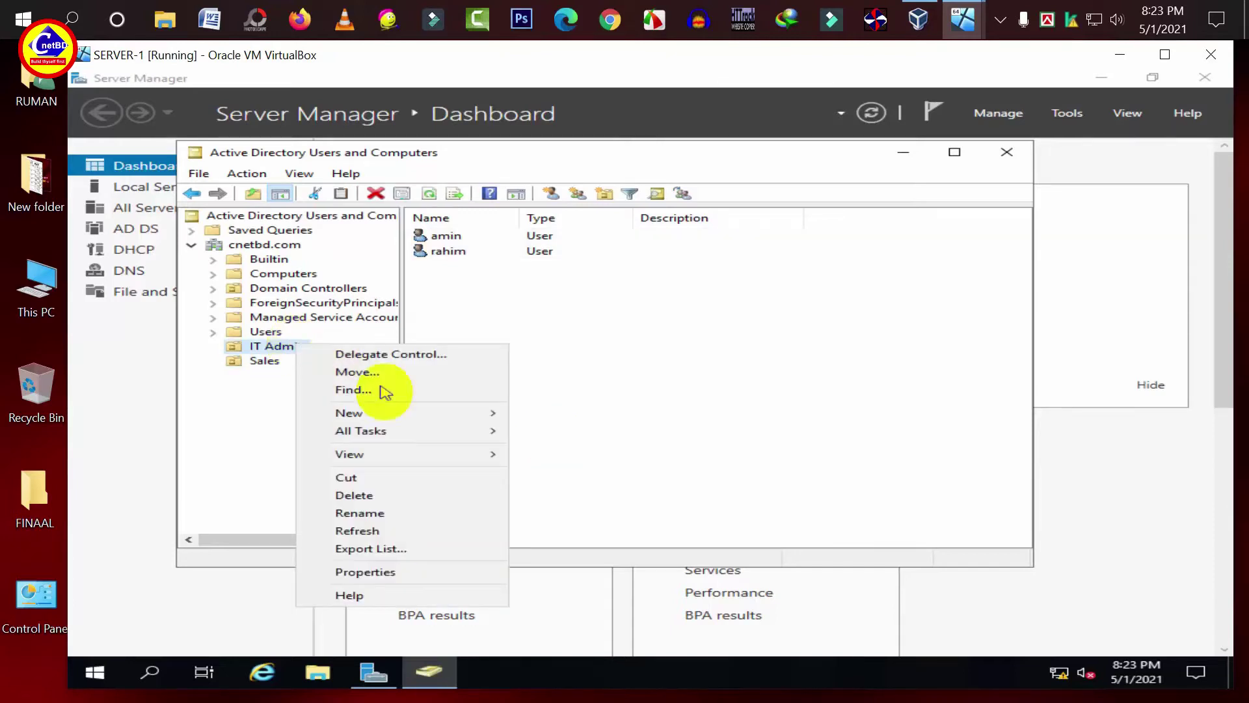
mouse_move(404, 412)
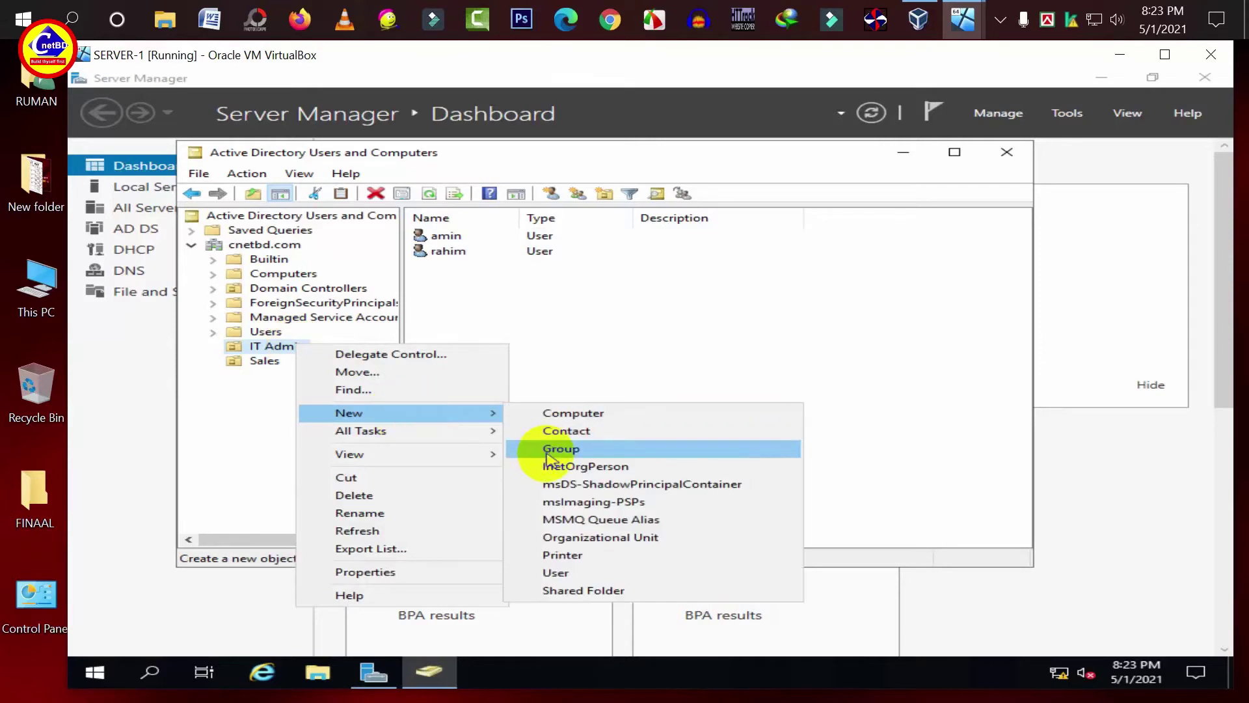
left_click(545, 450)
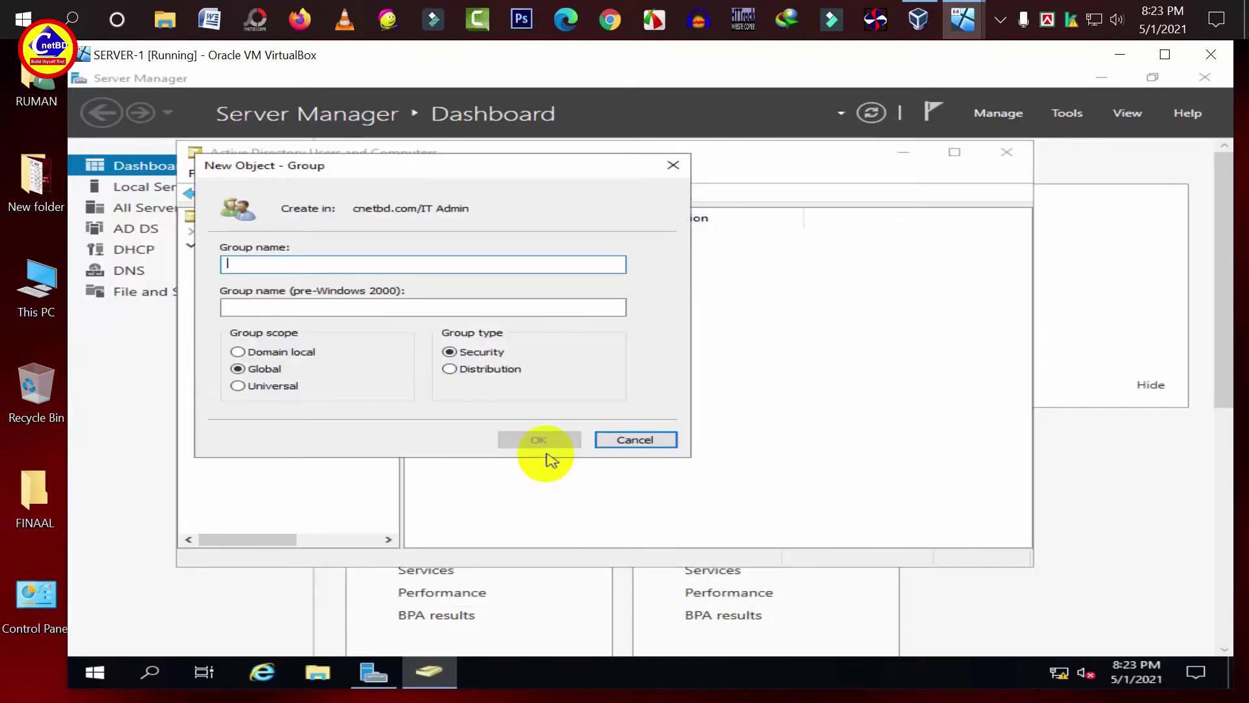
type("IT Admin")
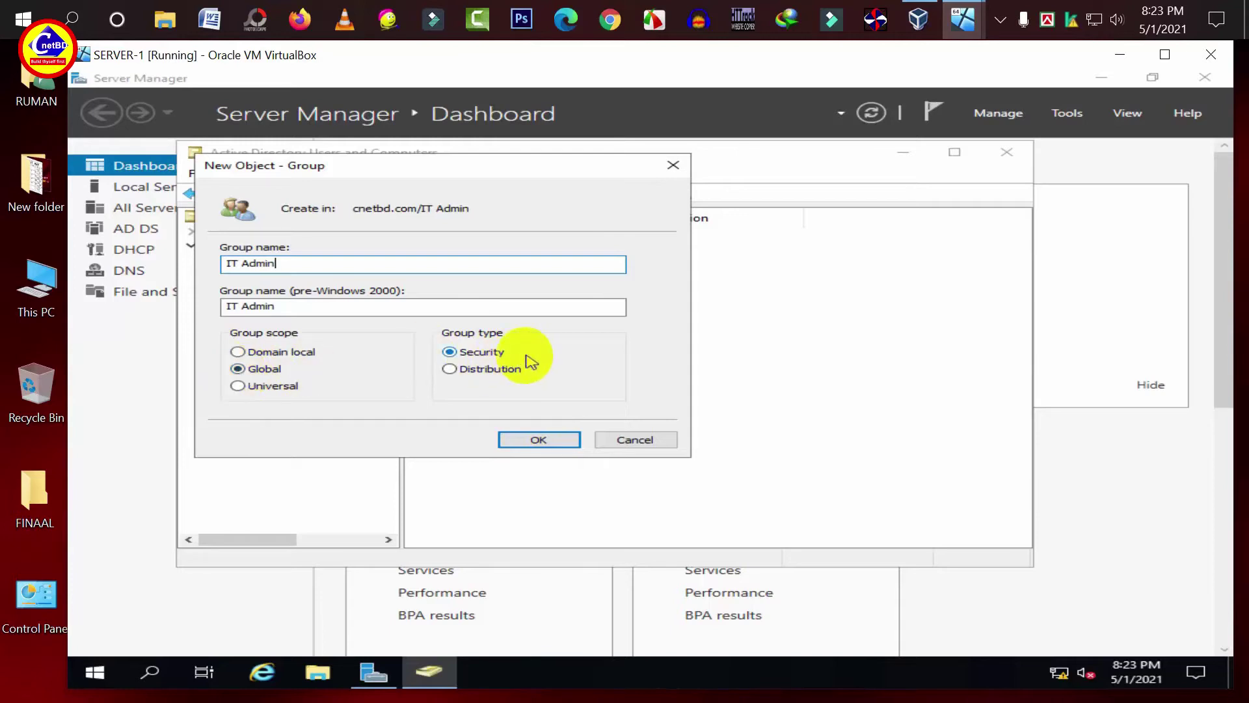
left_click(522, 440)
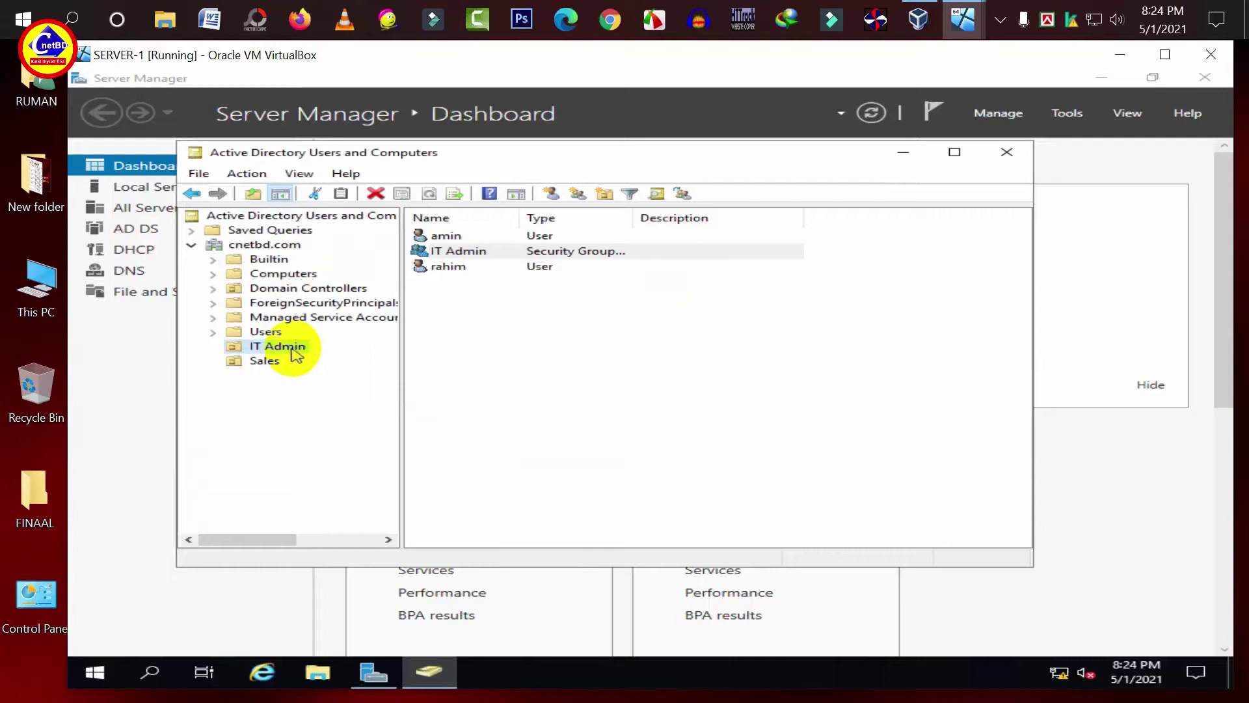
- Create a security group named Sales inside the Sales unit
left_click(270, 365)
right_click(268, 364)
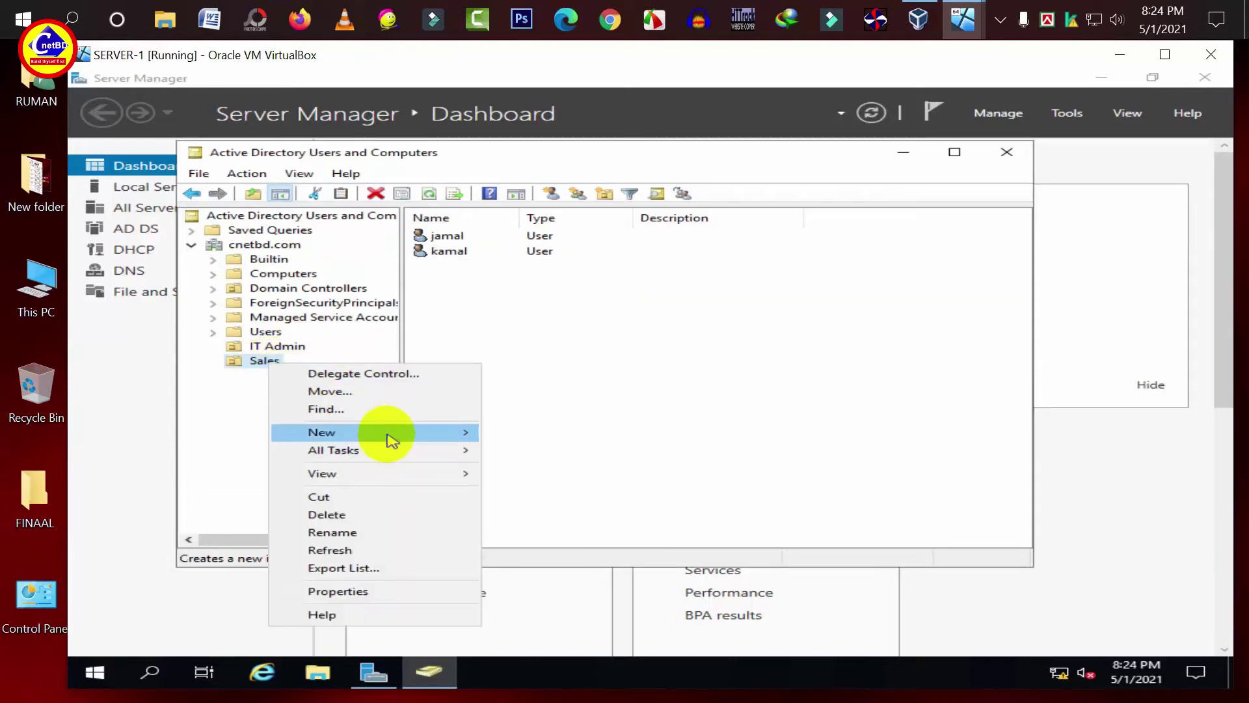
mouse_move(390, 434)
left_click(532, 467)
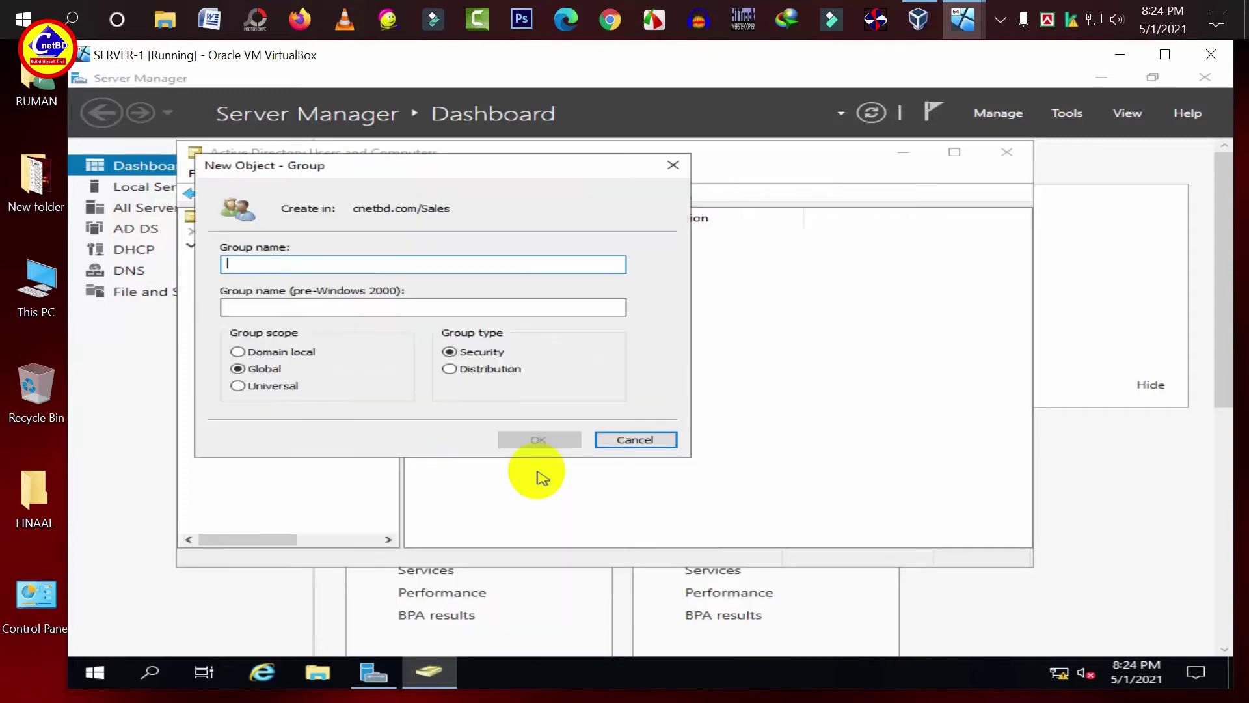
type("Sales")
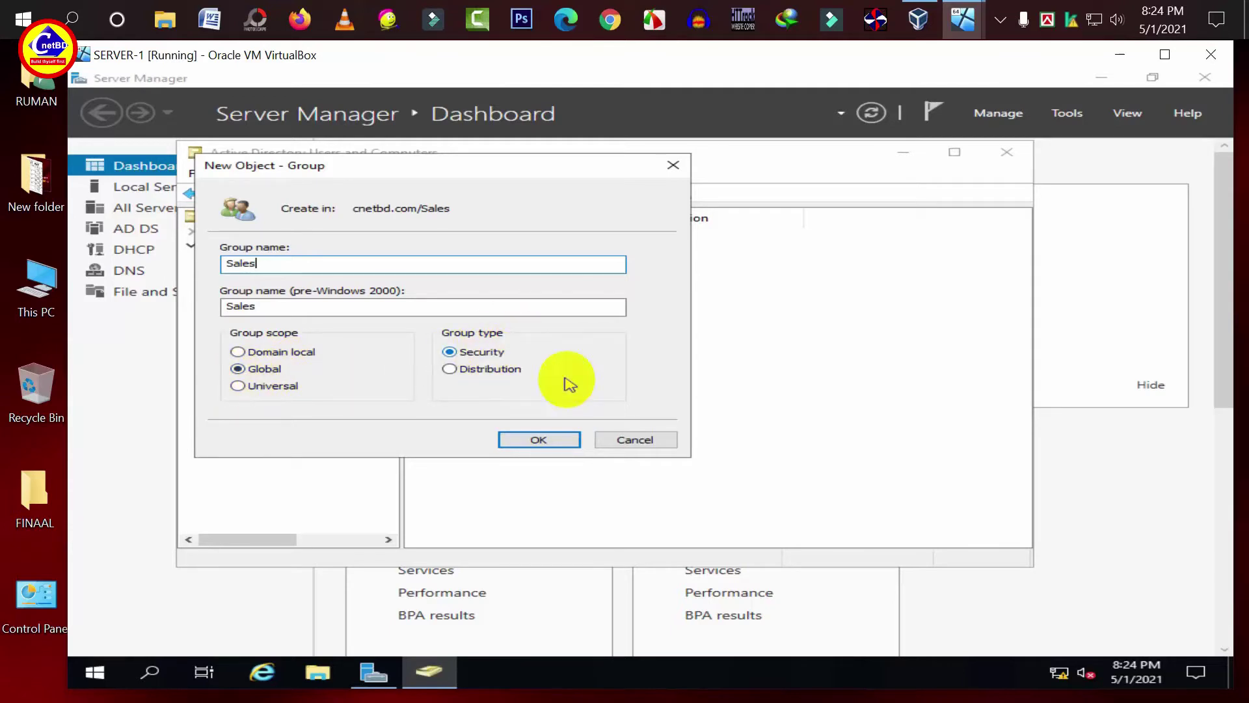
left_click(544, 441)
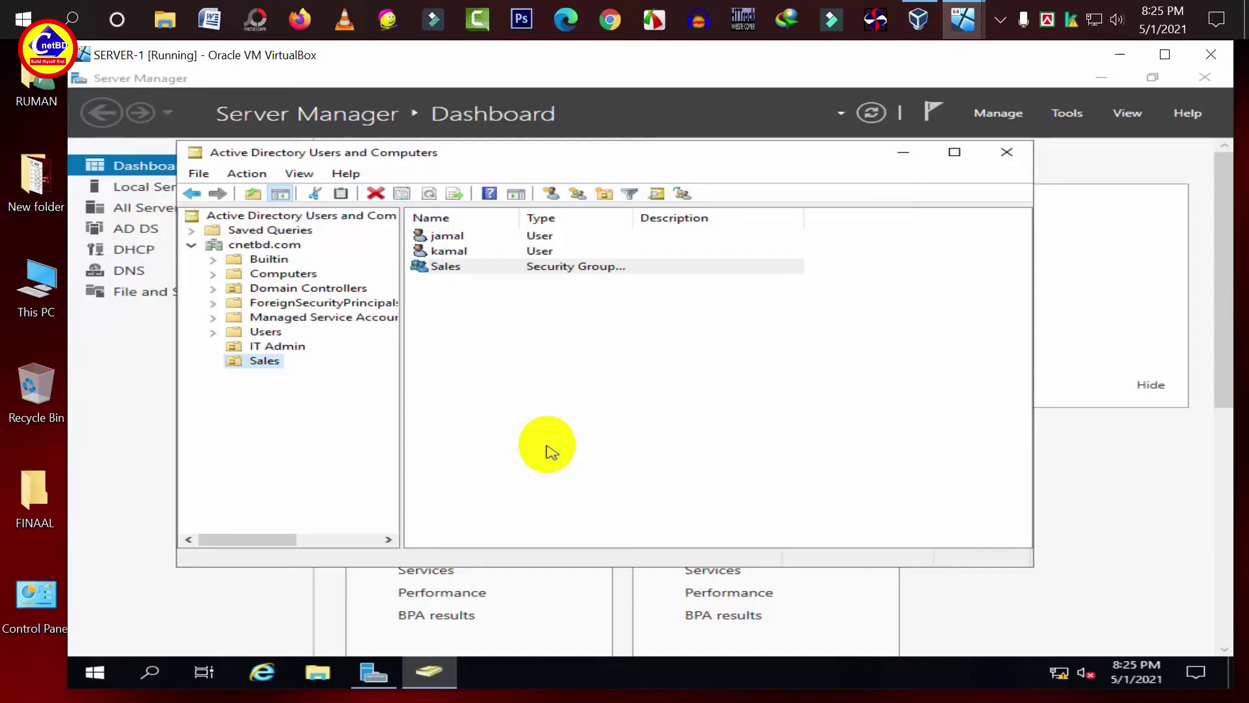
- Add user amin as a member of the IT Admin security group and apply
left_click(250, 349)
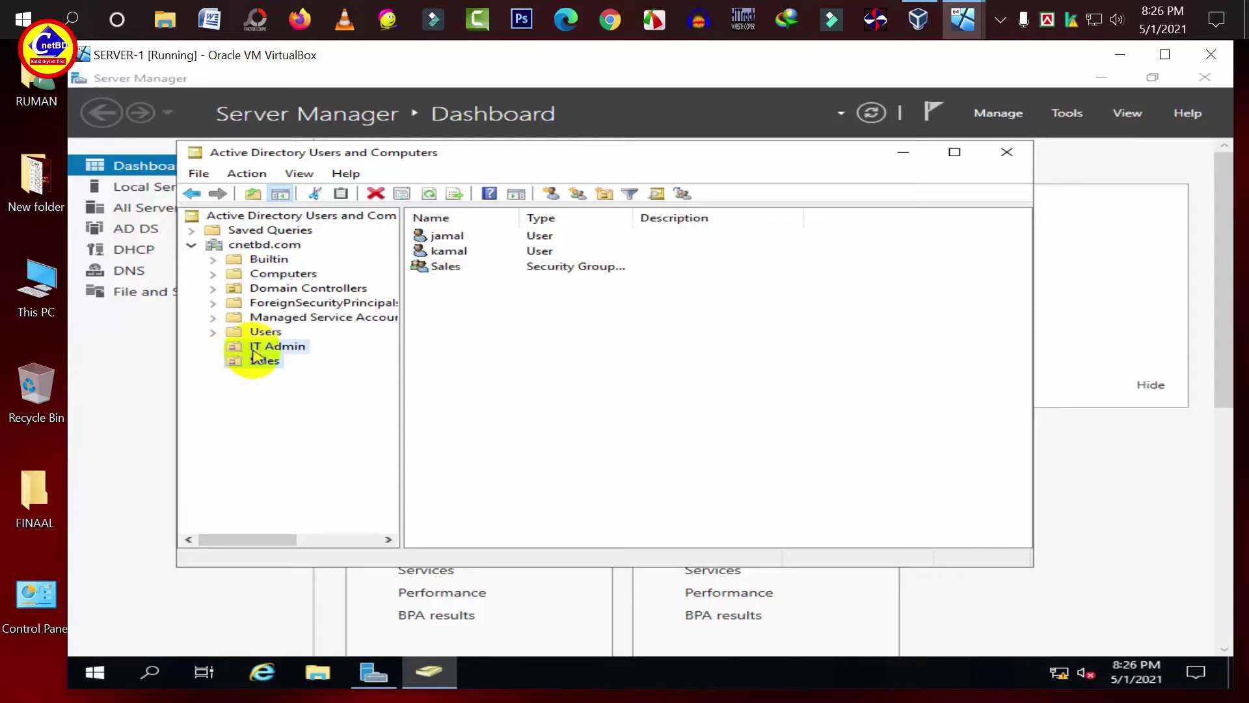
left_click(255, 350)
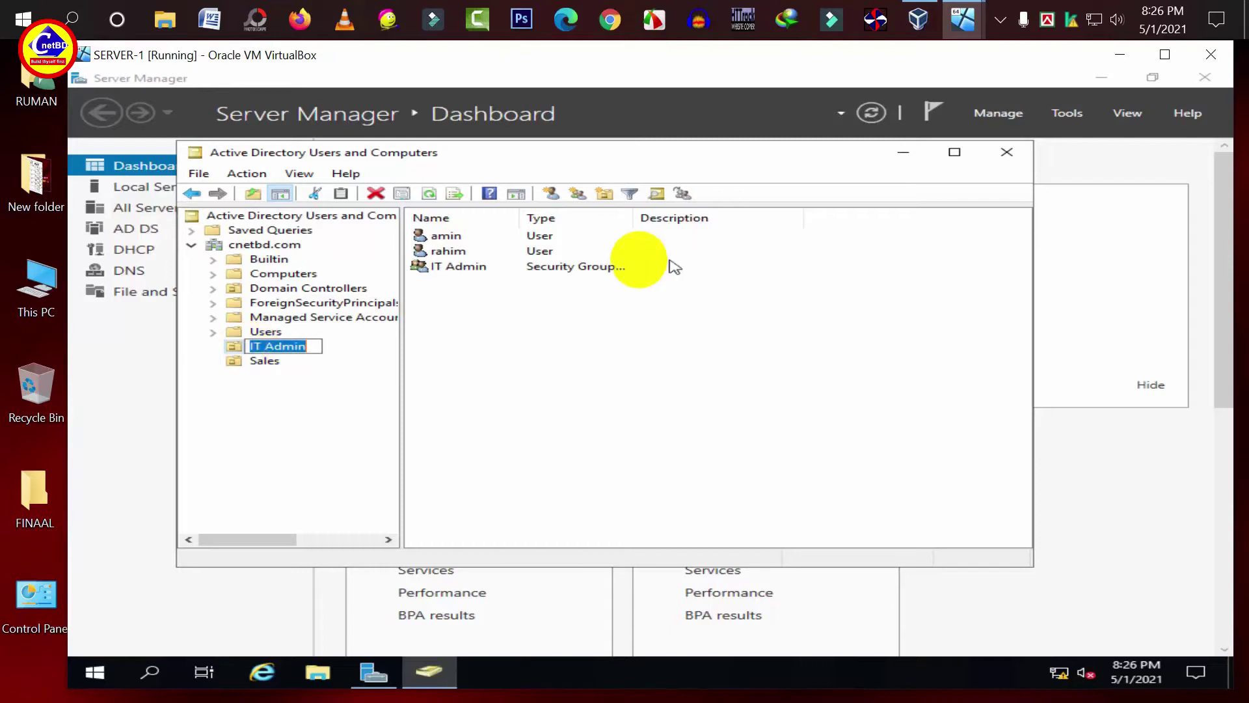
left_click(335, 354)
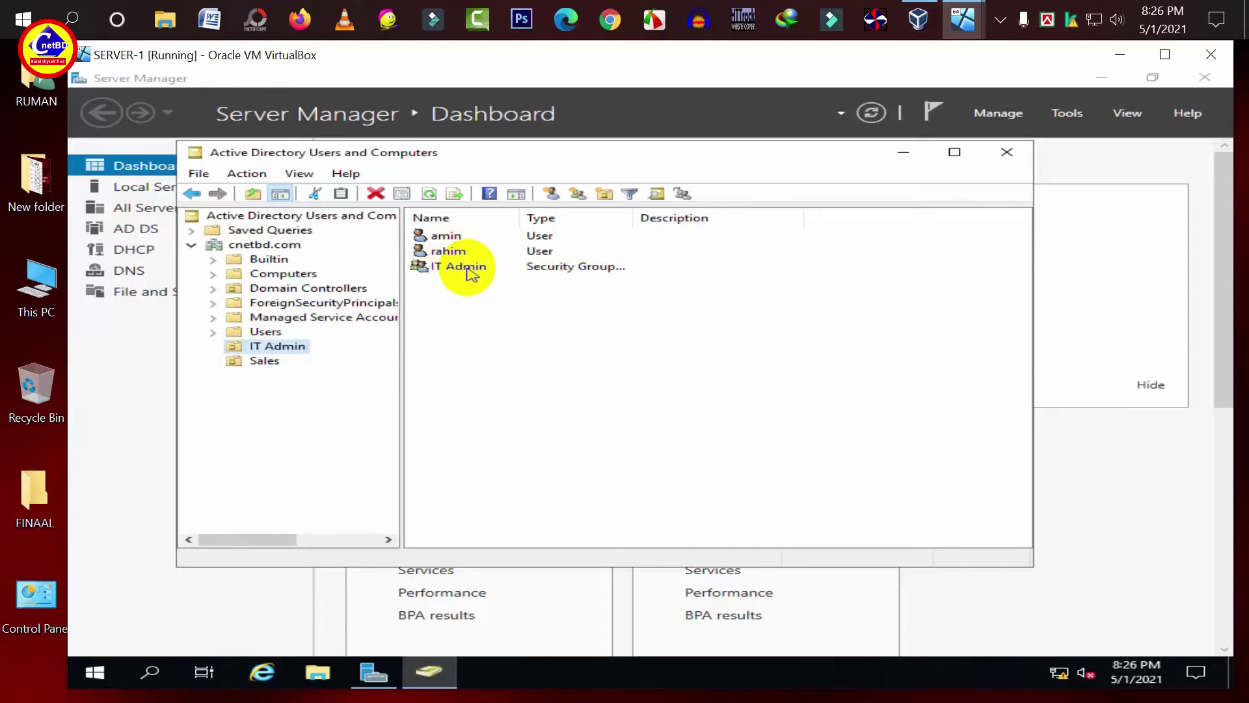
left_click(469, 270)
right_click(468, 270)
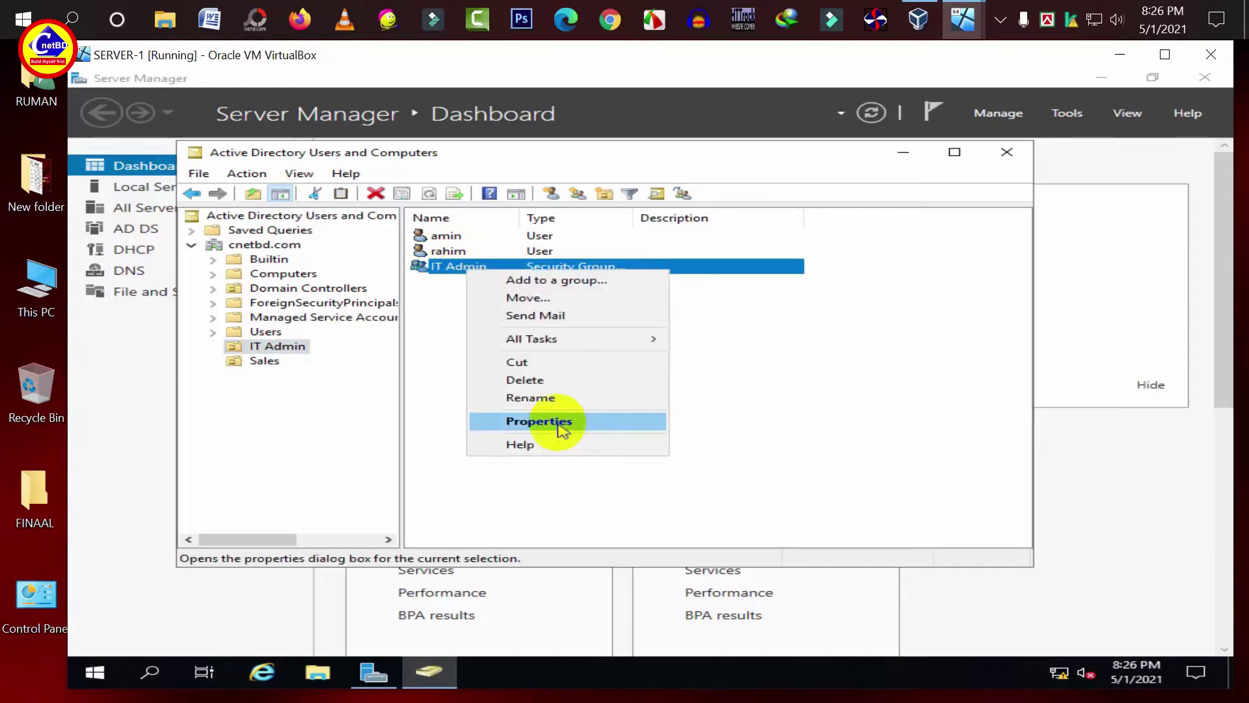
left_click(559, 423)
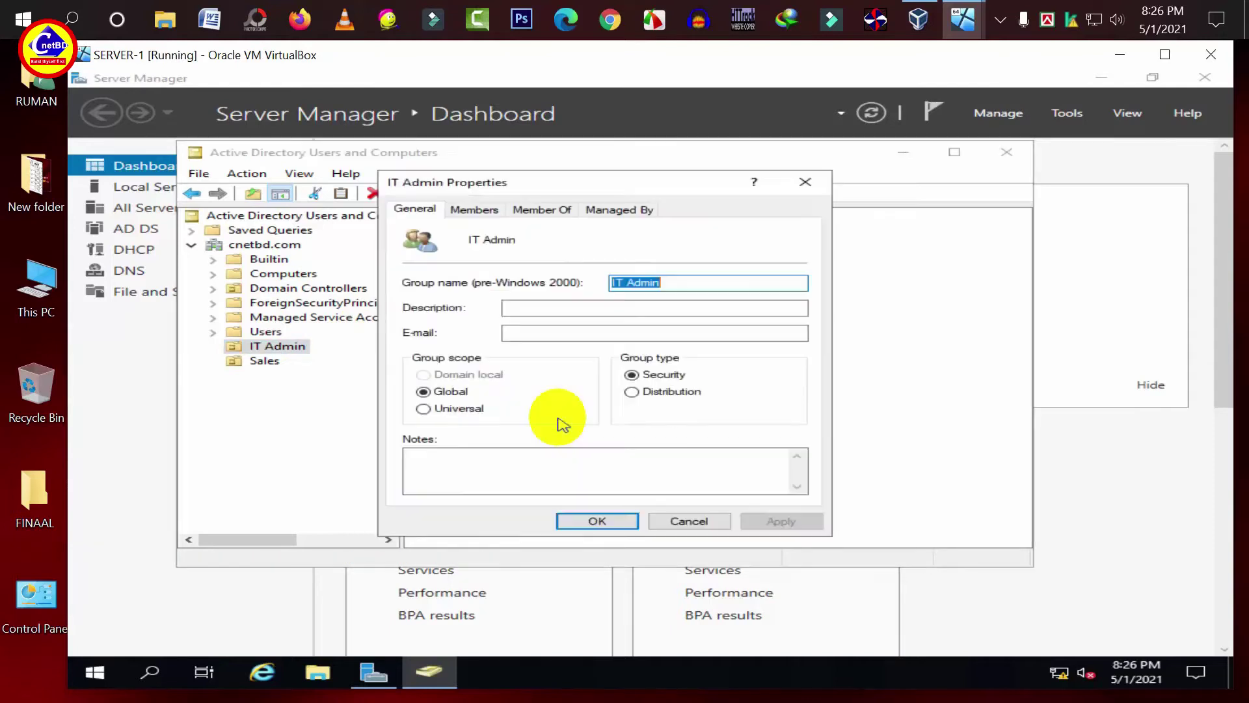
left_click(474, 209)
left_click(452, 479)
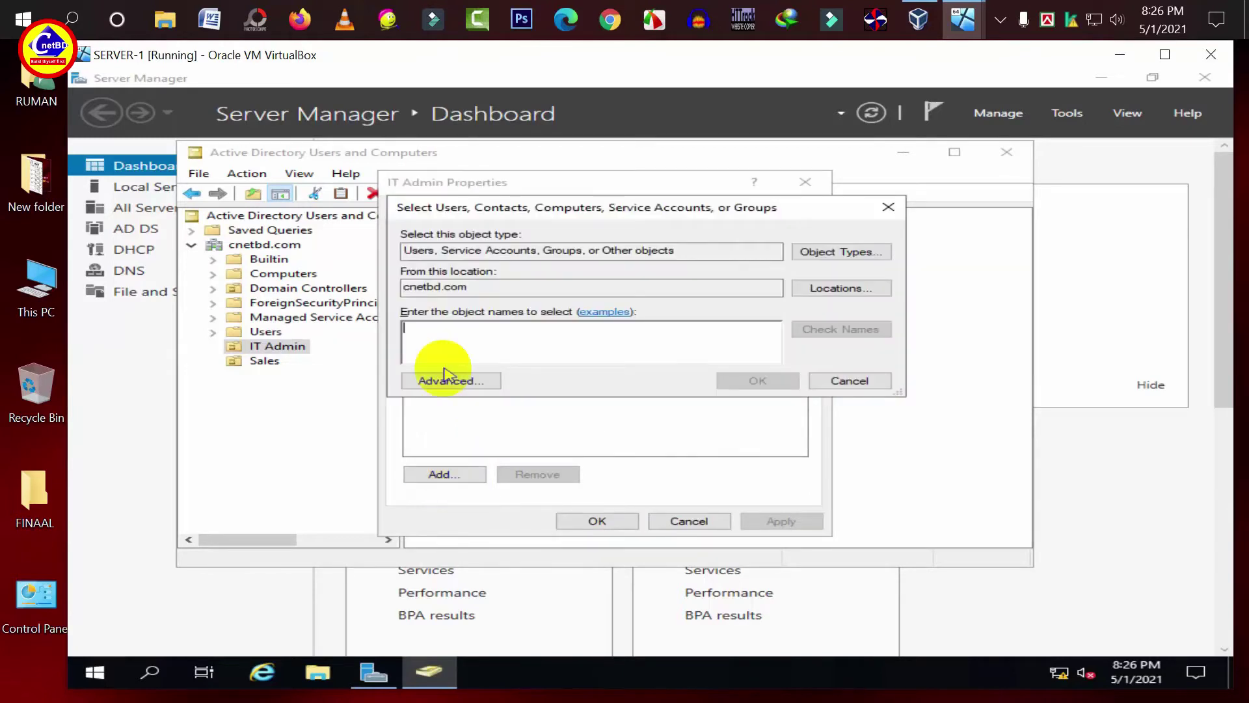
type("amin")
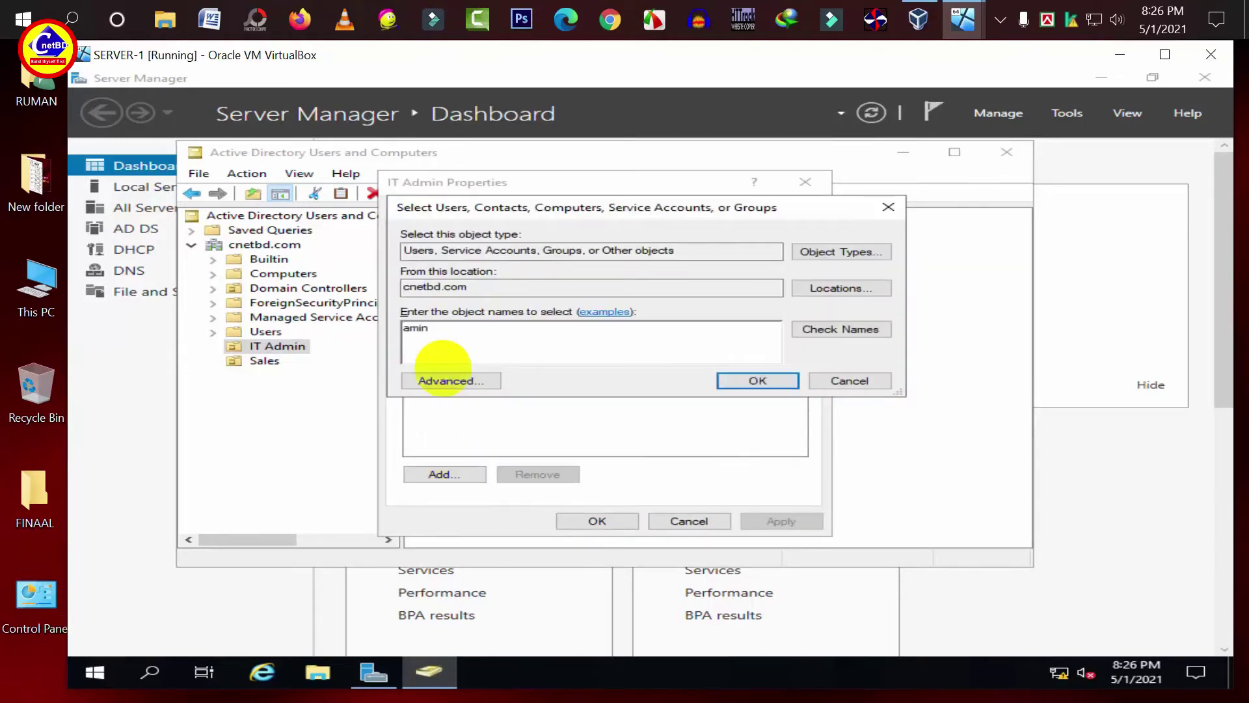
left_click(848, 330)
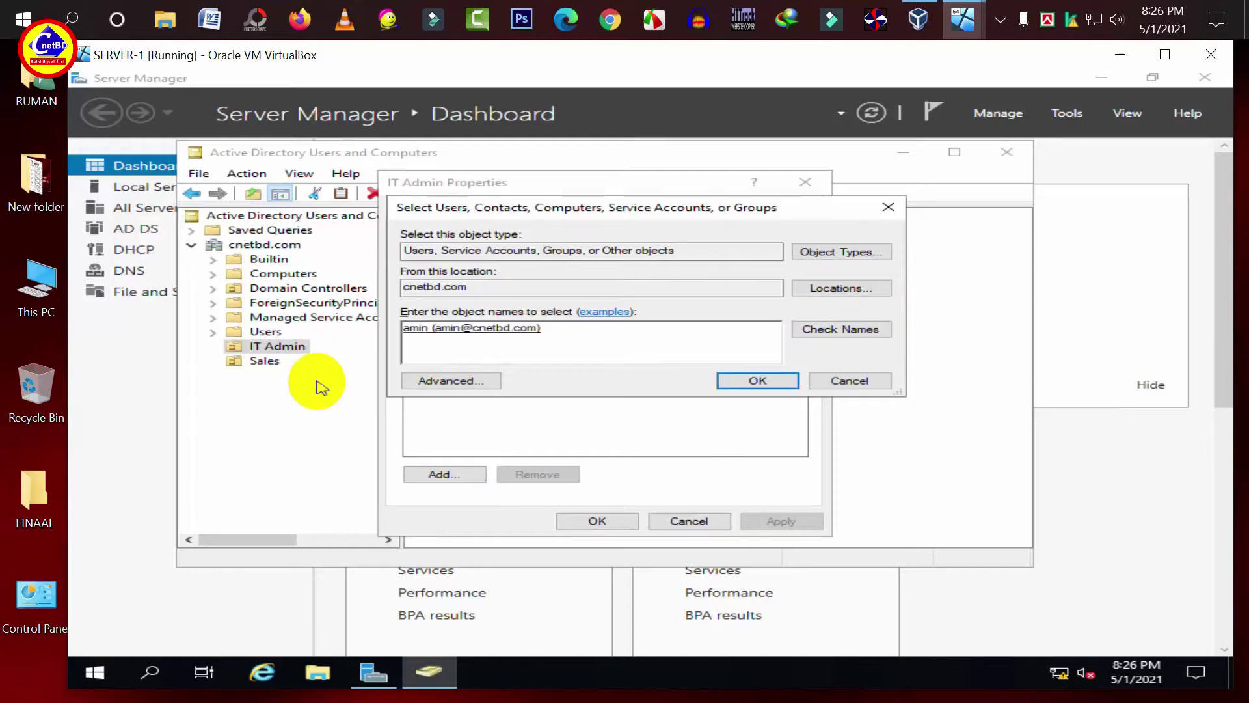
left_click(747, 379)
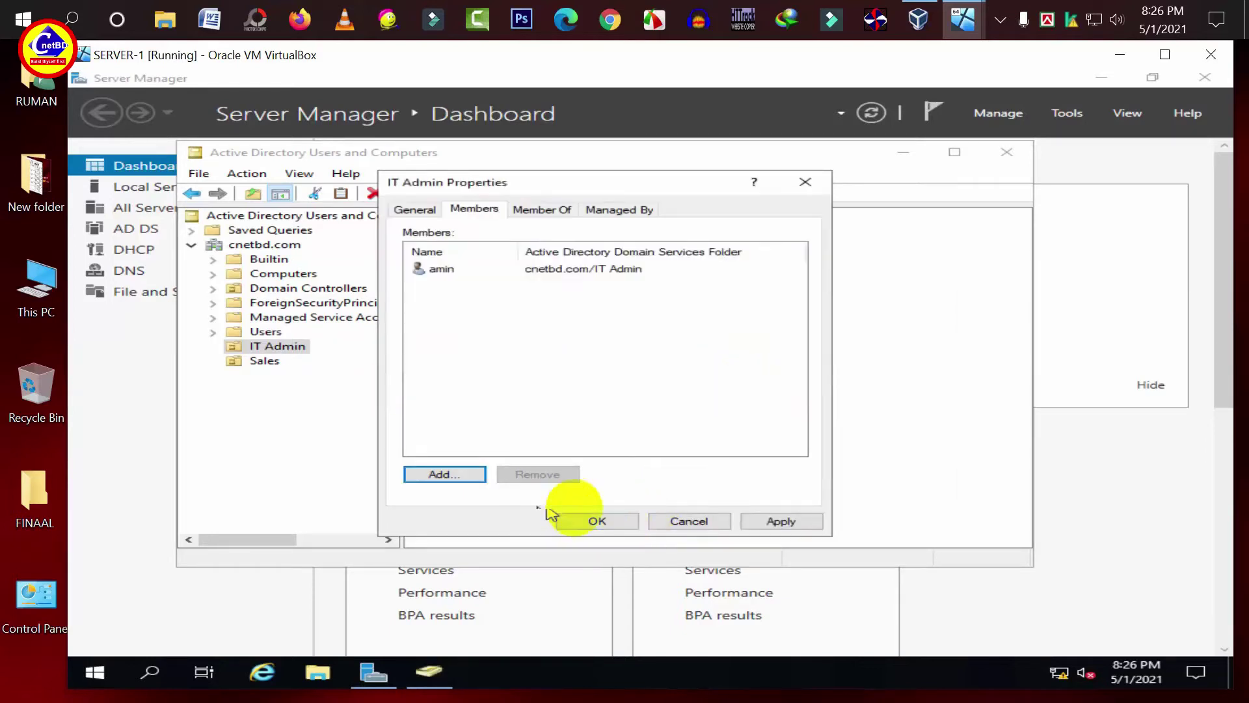
left_click(775, 521)
left_click(605, 524)
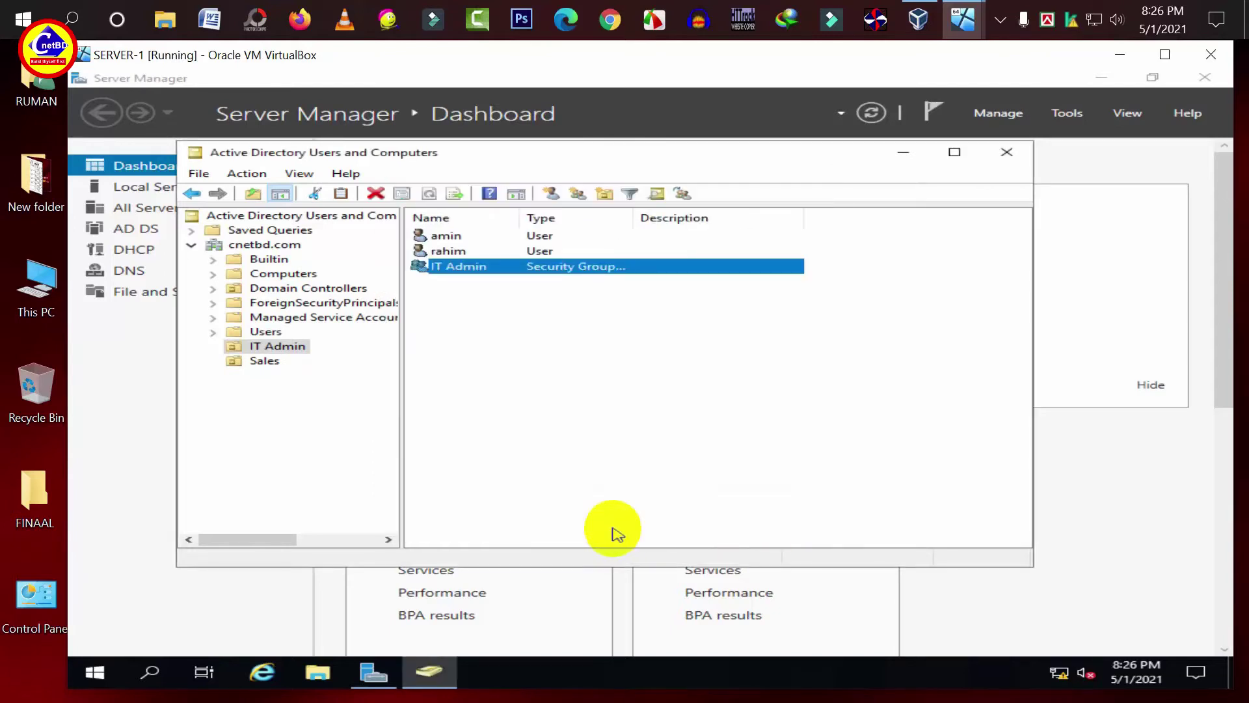
- Add user rahim as a second member of the IT Admin group and apply
right_click(460, 268)
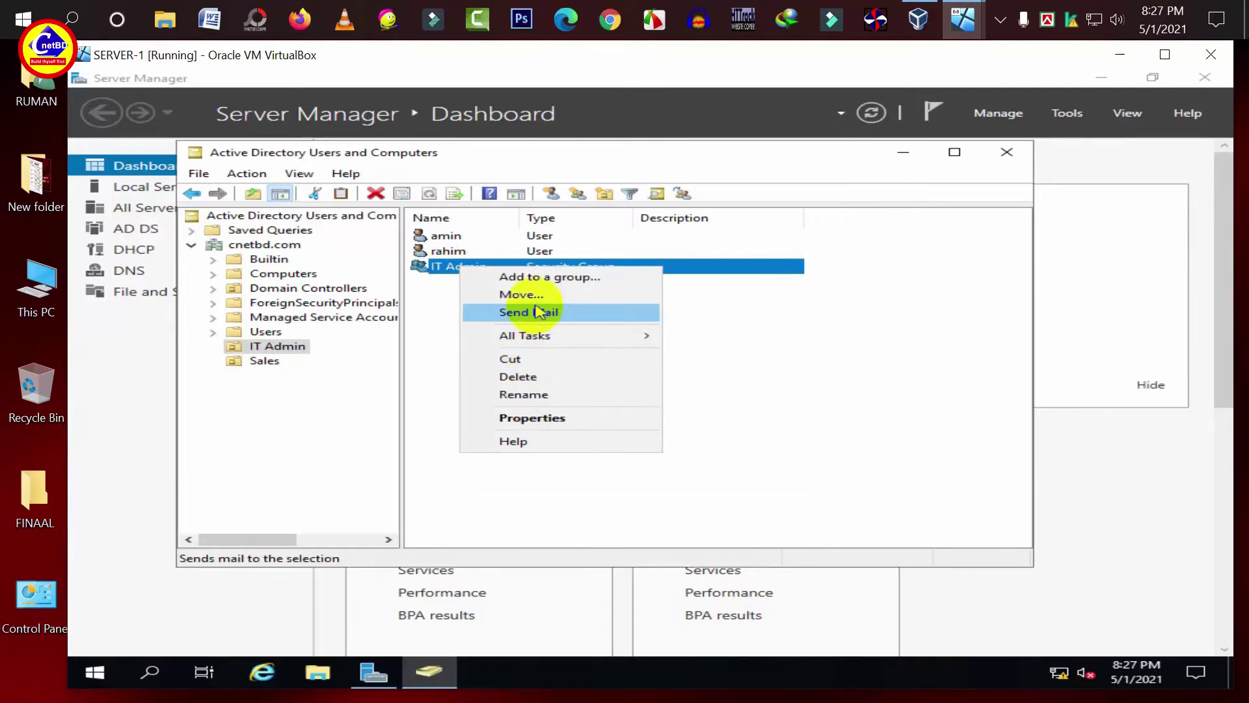
left_click(519, 417)
left_click(474, 210)
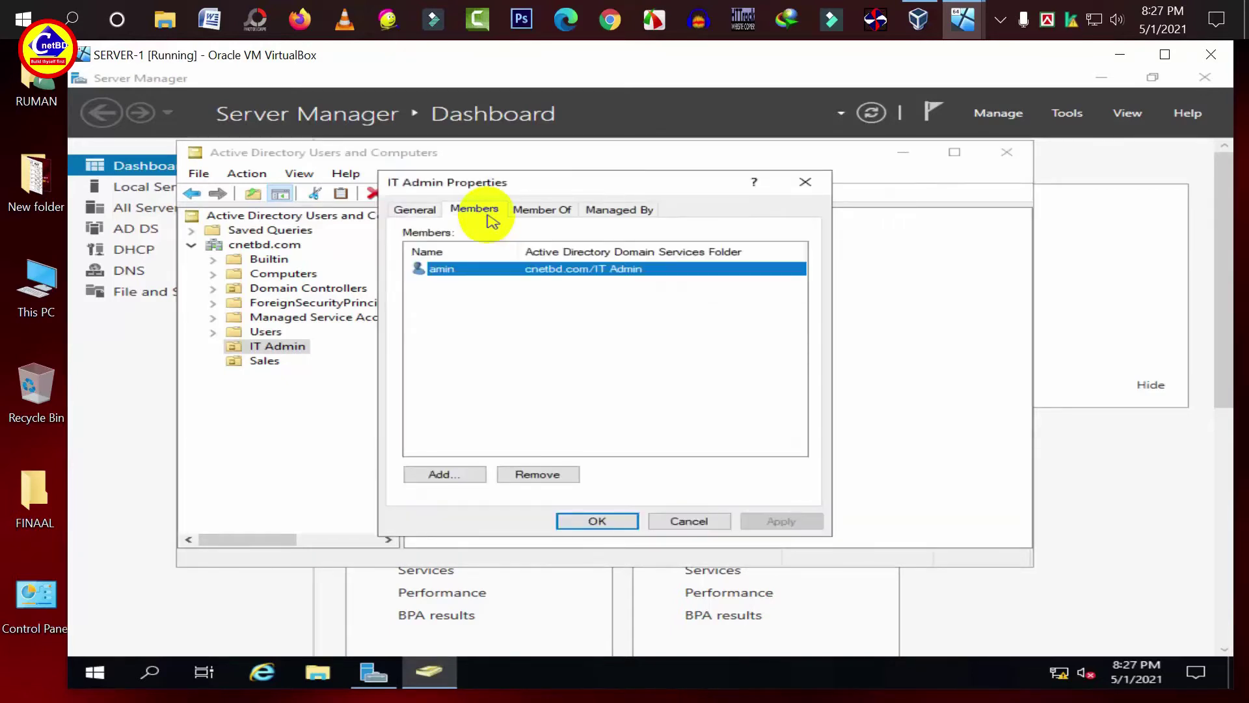
left_click(445, 475)
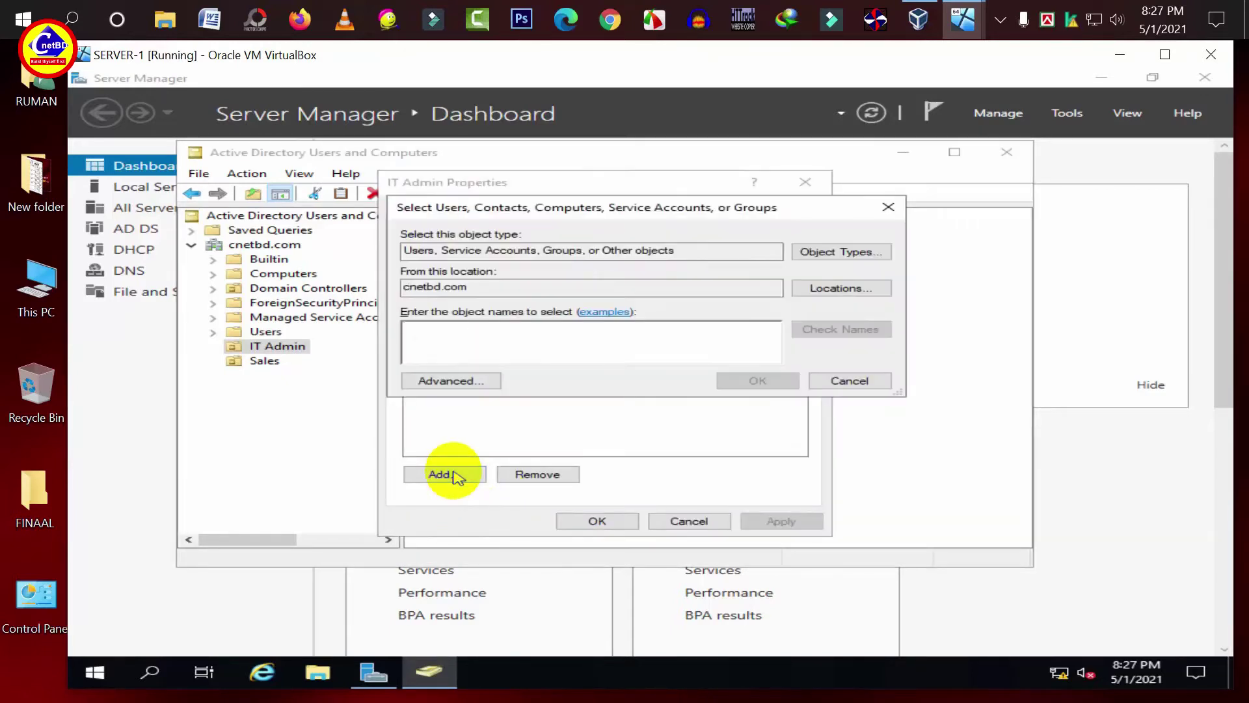
type("rahim")
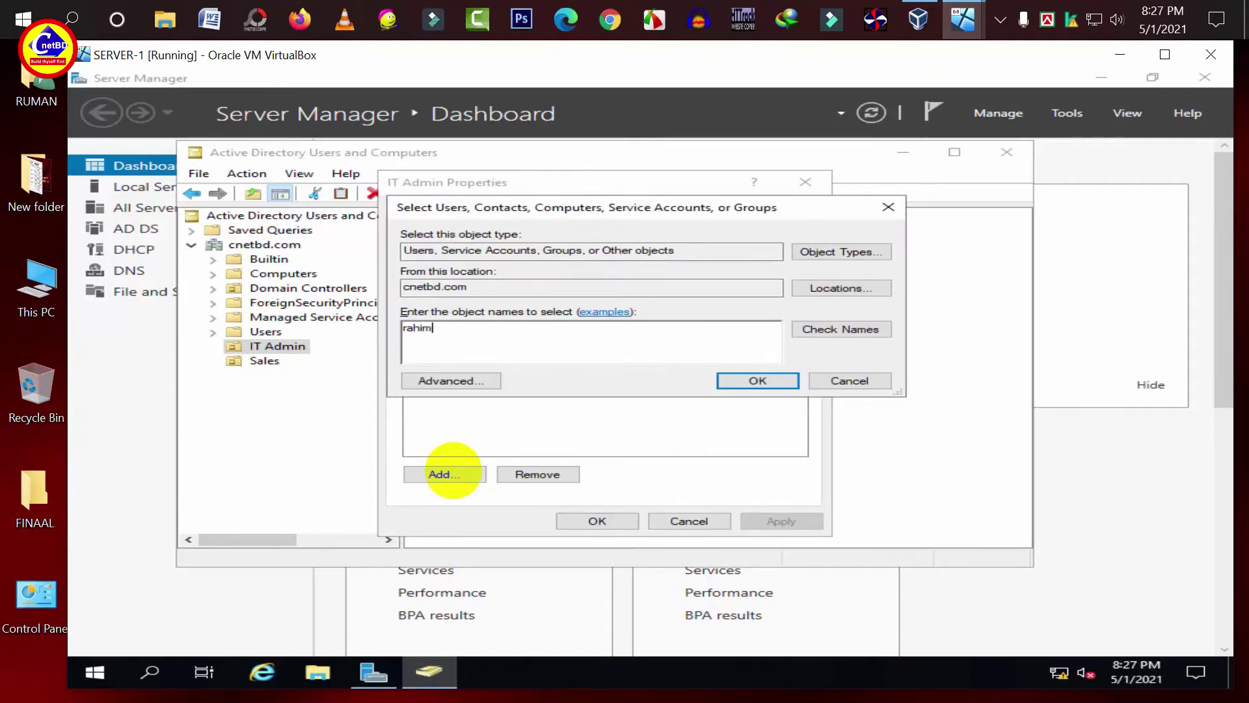
left_click(869, 337)
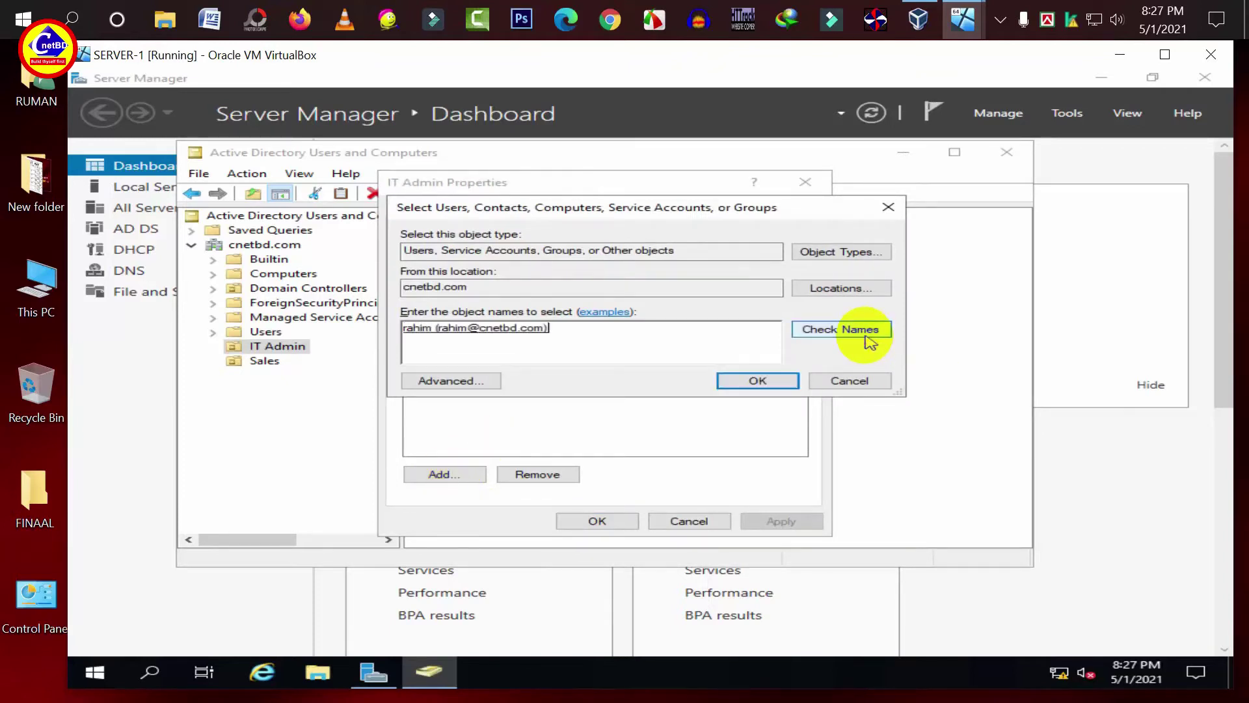
left_click(757, 382)
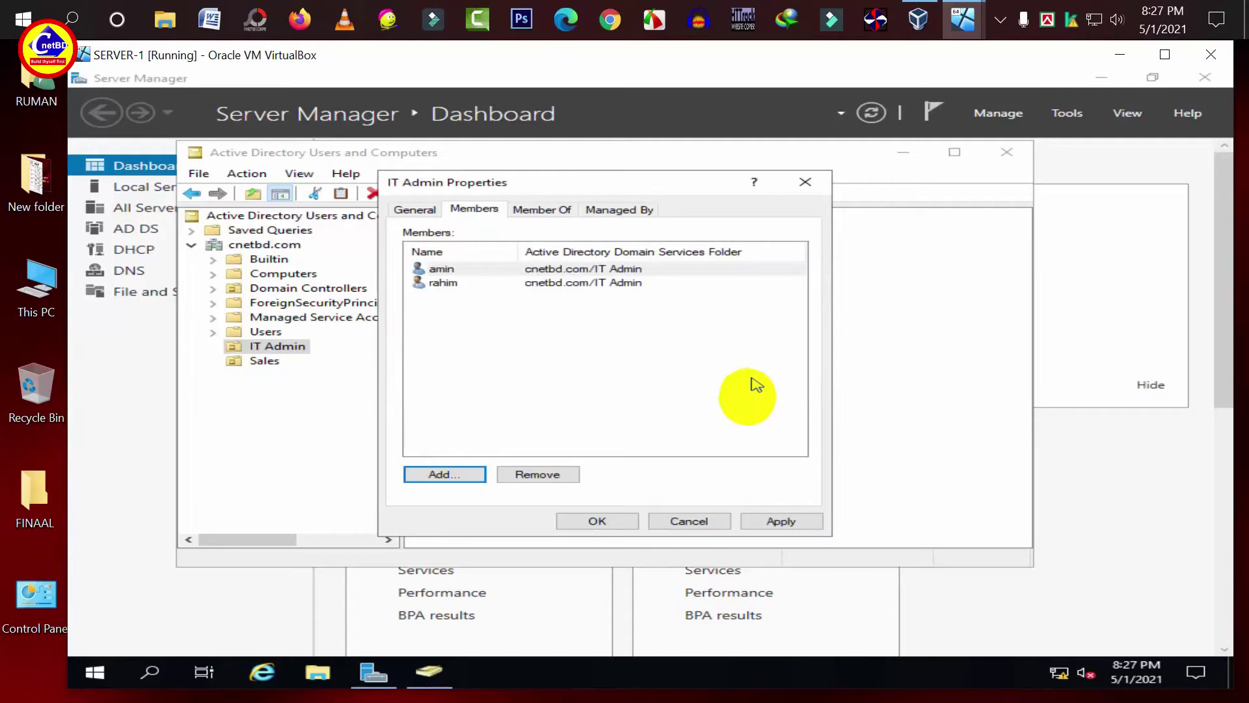
left_click(771, 521)
left_click(609, 525)
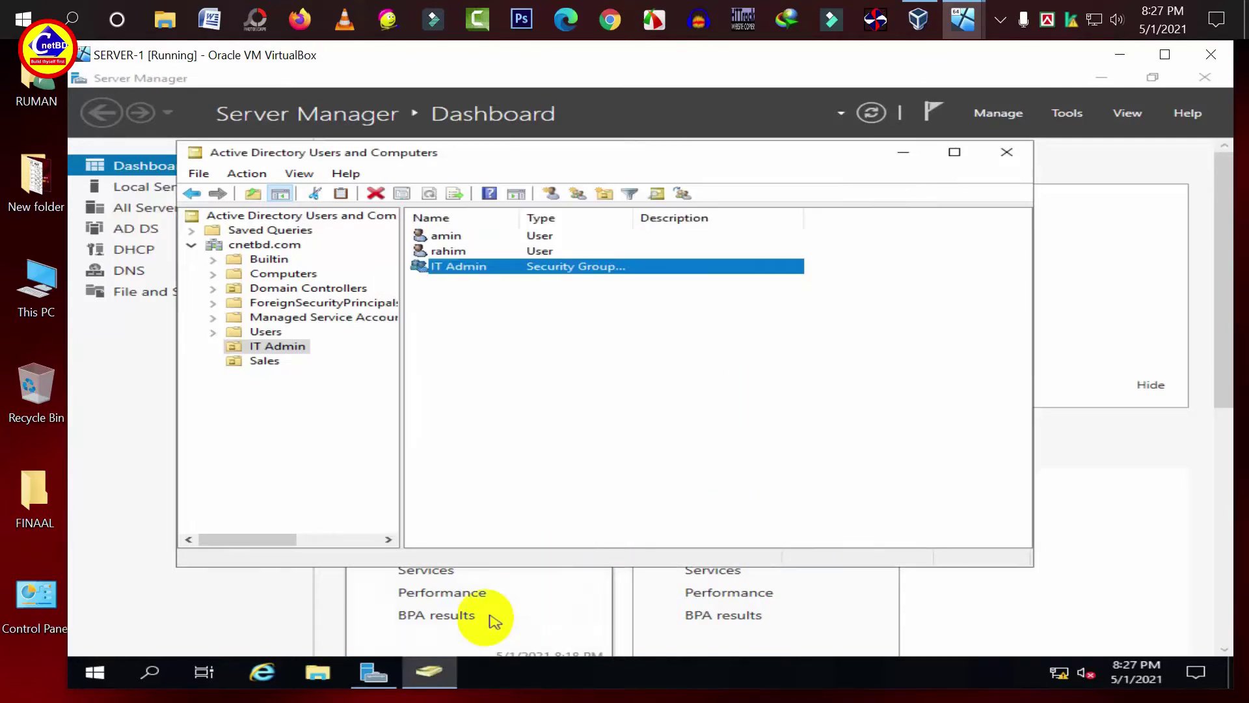
- In the Sales OU, add the first Sales user account as a member of the Sales group
left_click(260, 365)
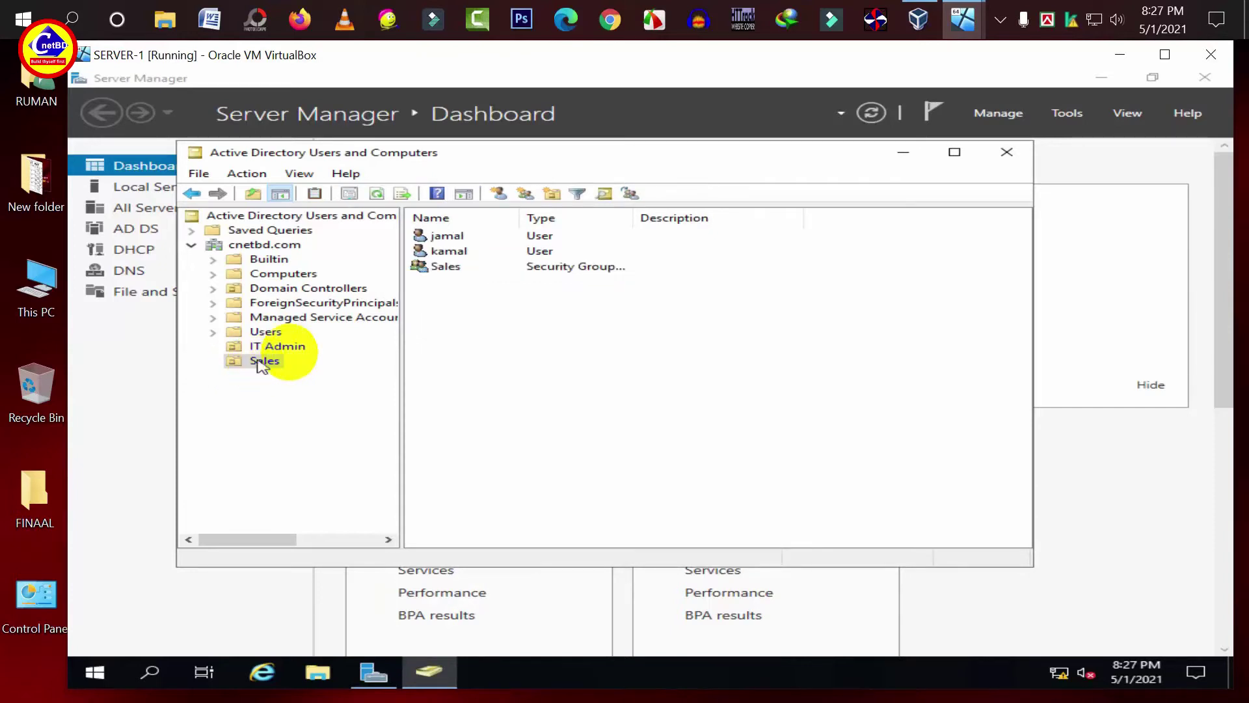
left_click(448, 265)
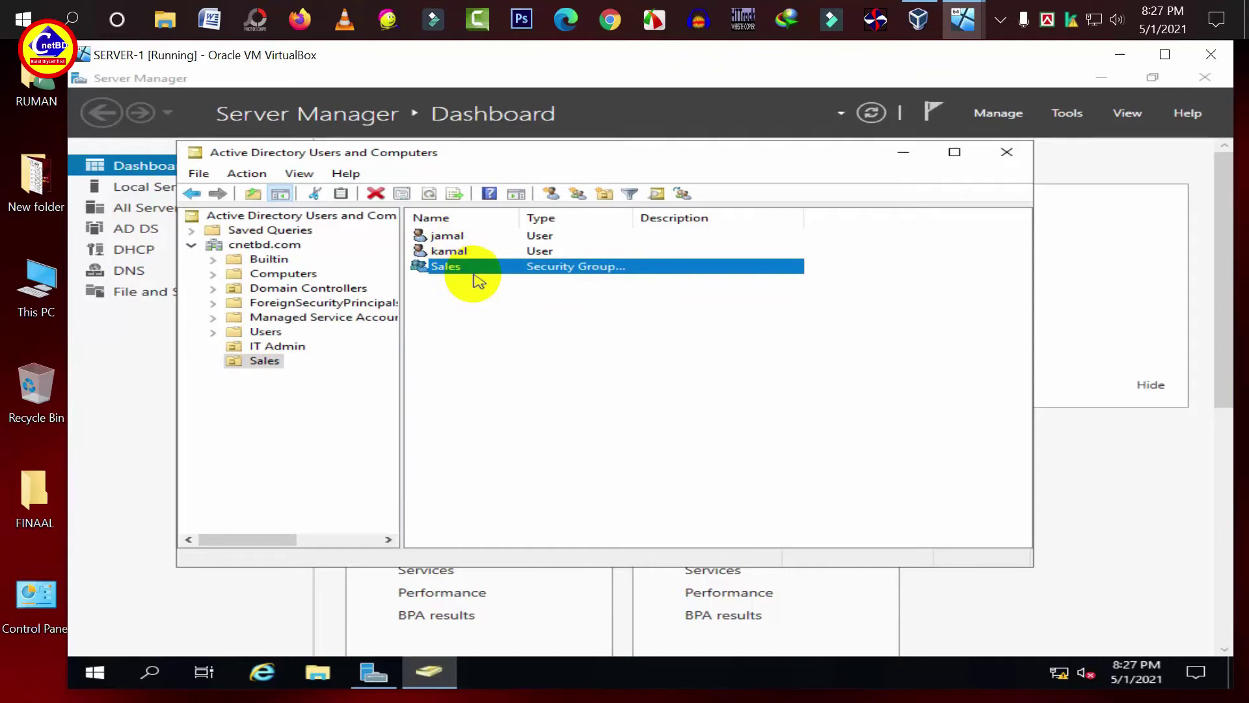
right_click(462, 268)
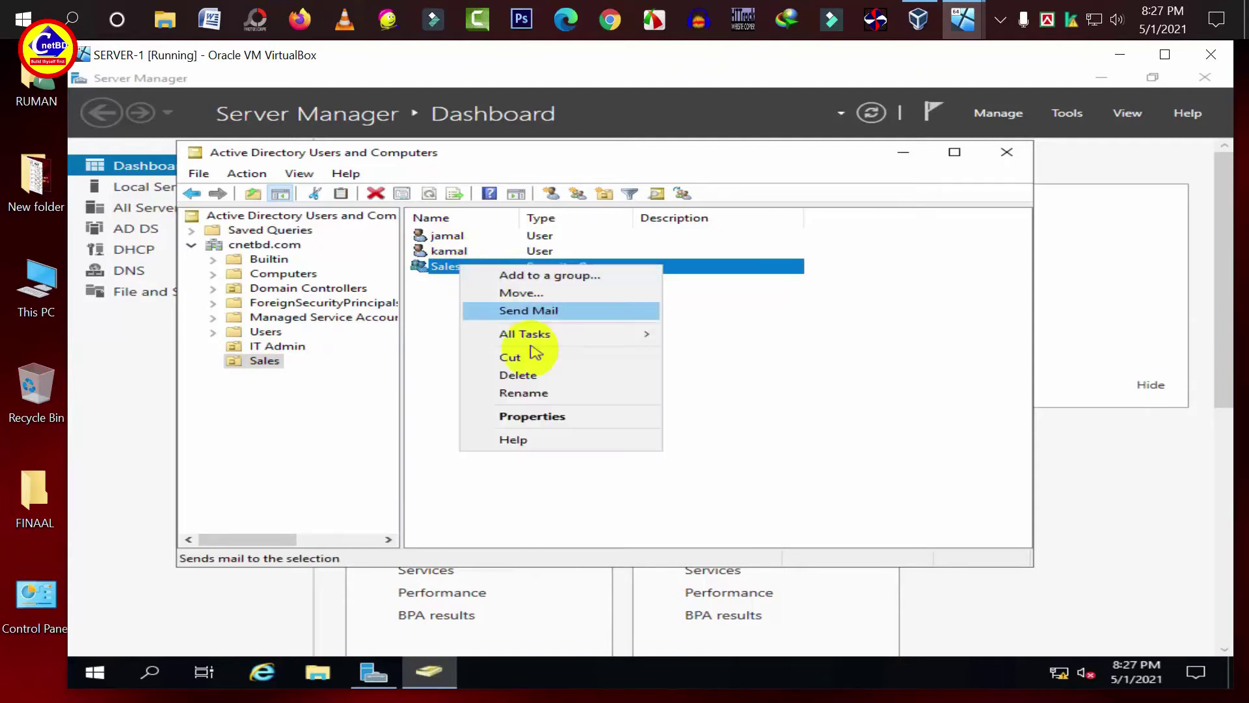
left_click(512, 420)
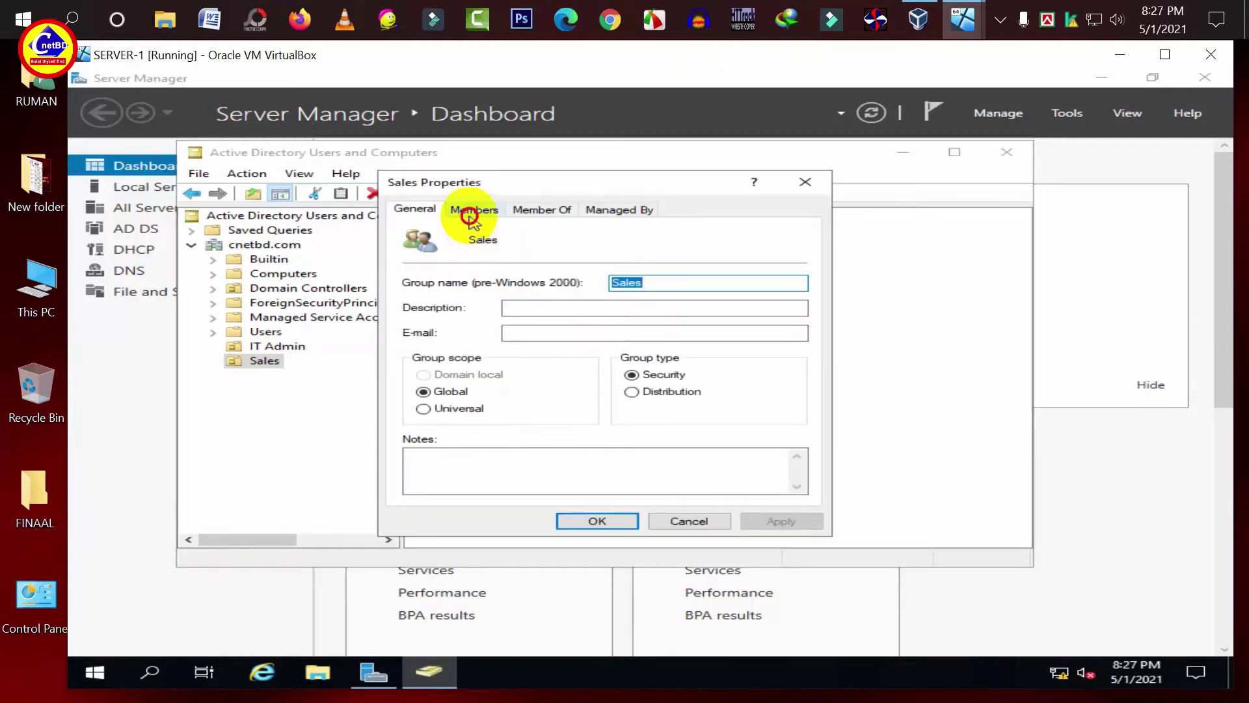
left_click(473, 210)
left_click(457, 476)
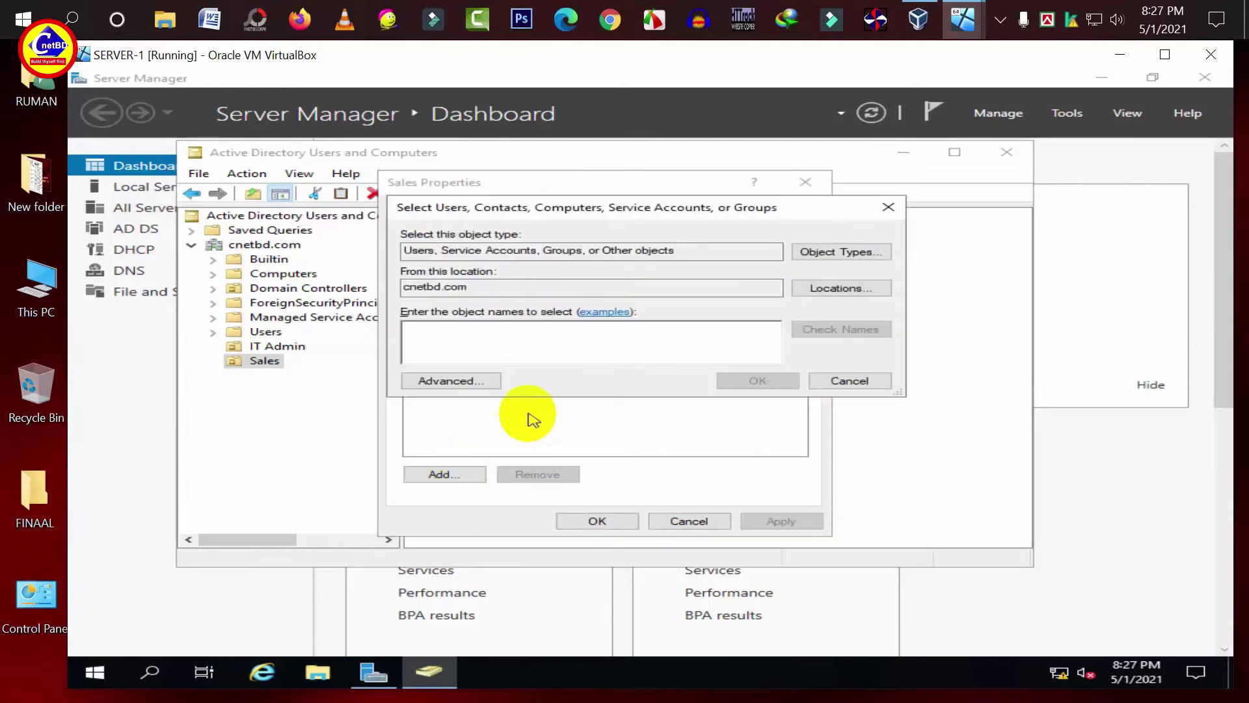
type("jamal")
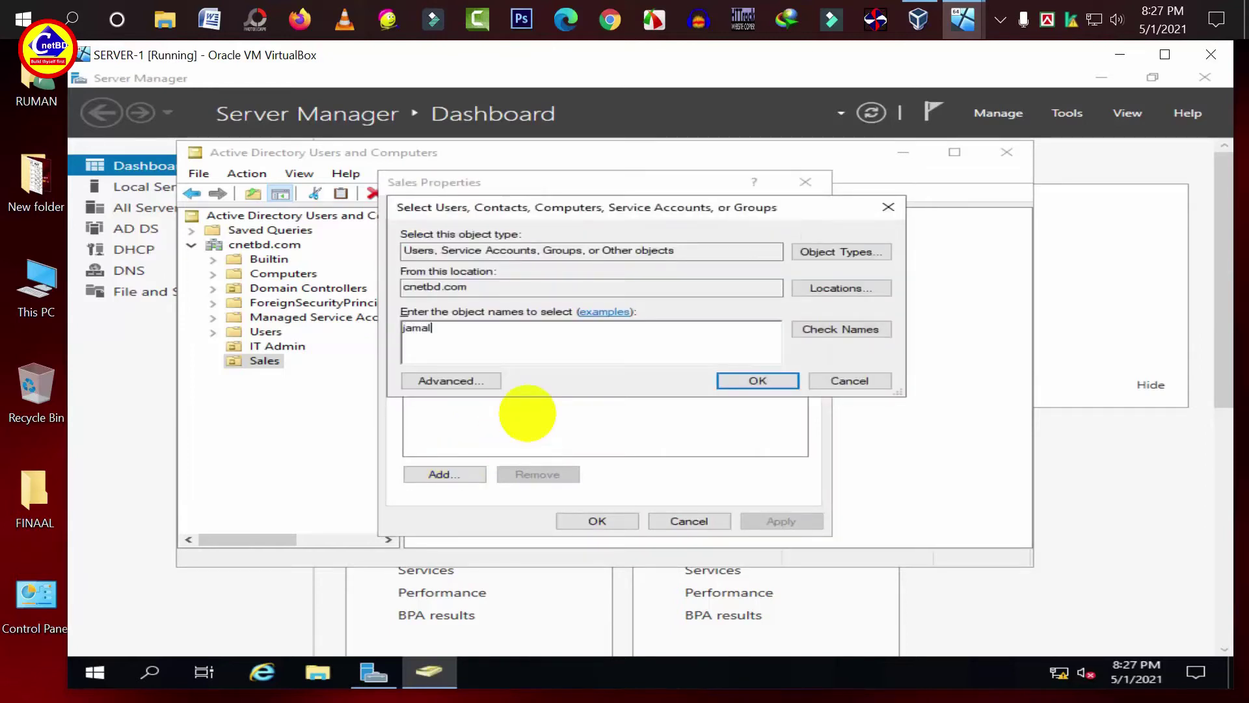
left_click(866, 328)
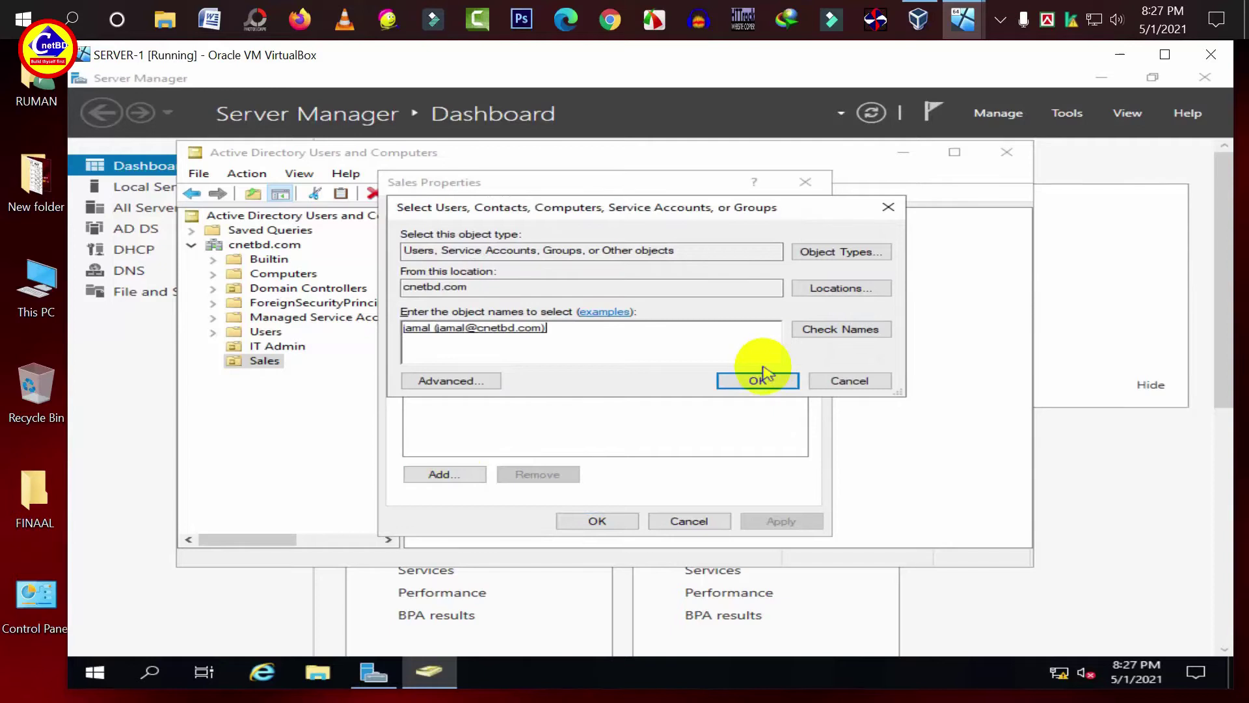
left_click(763, 376)
left_click(771, 521)
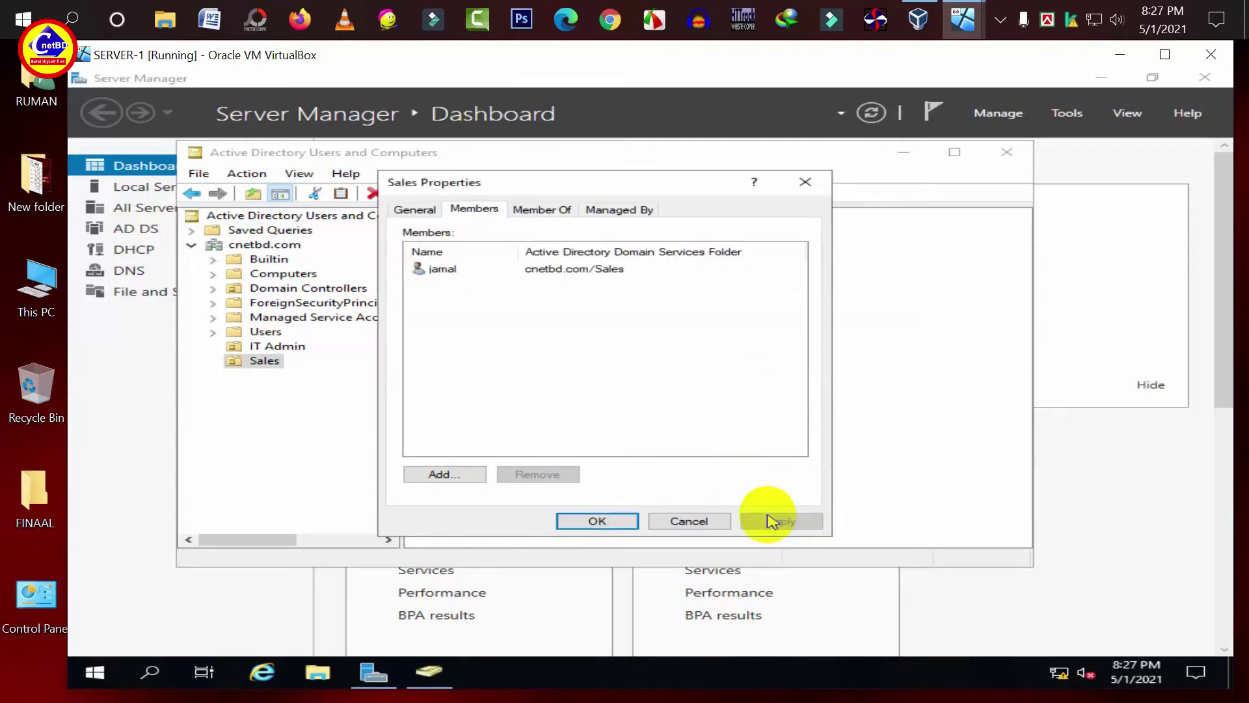
left_click(628, 520)
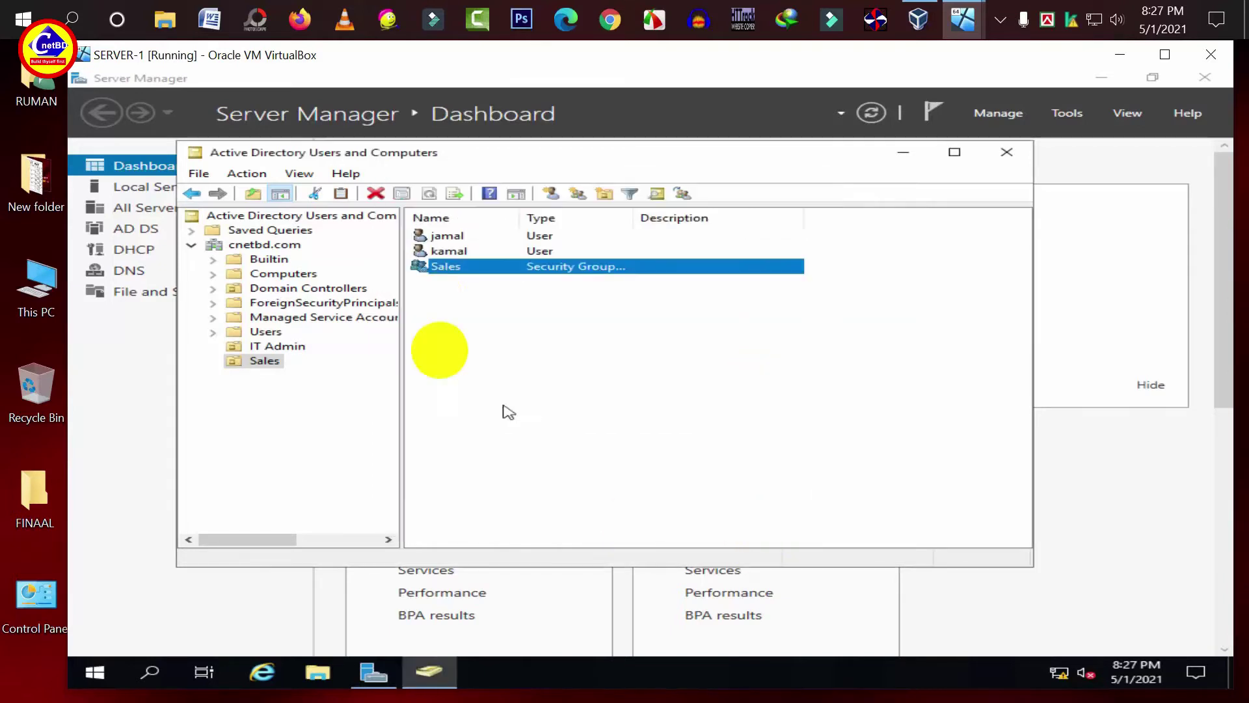
- Add the second Sales user account to the Sales group's members and apply the change
right_click(457, 278)
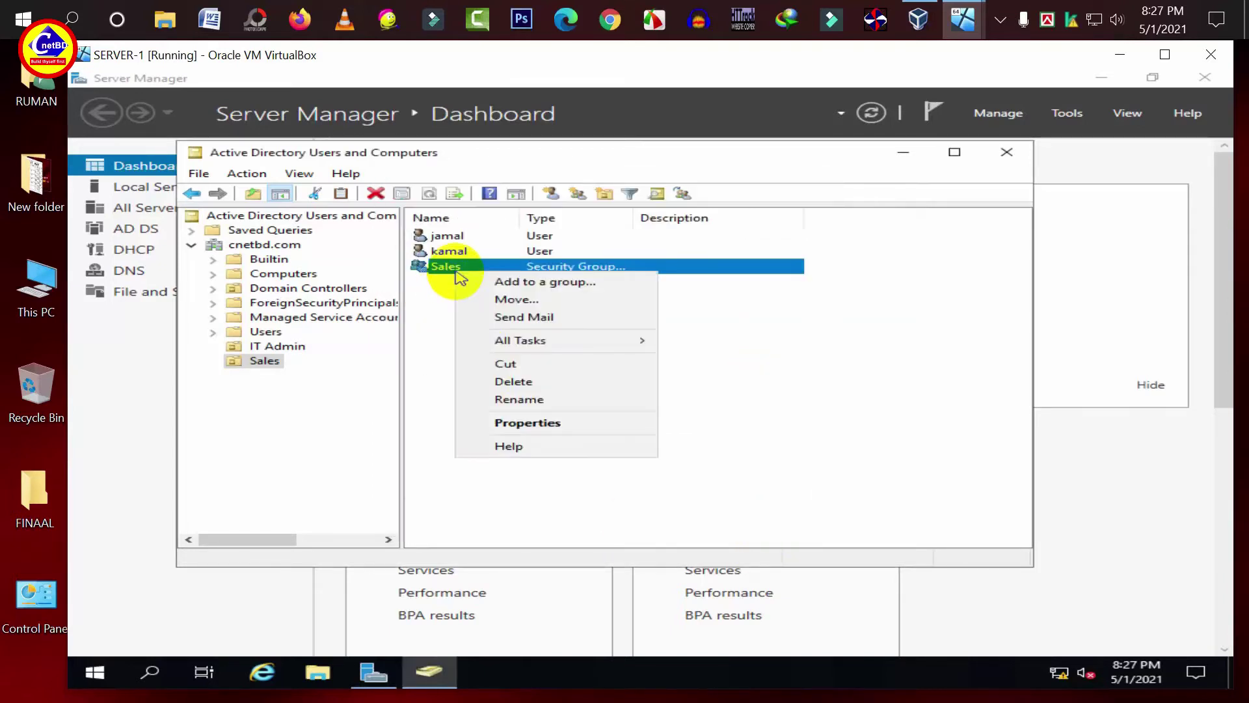
left_click(550, 423)
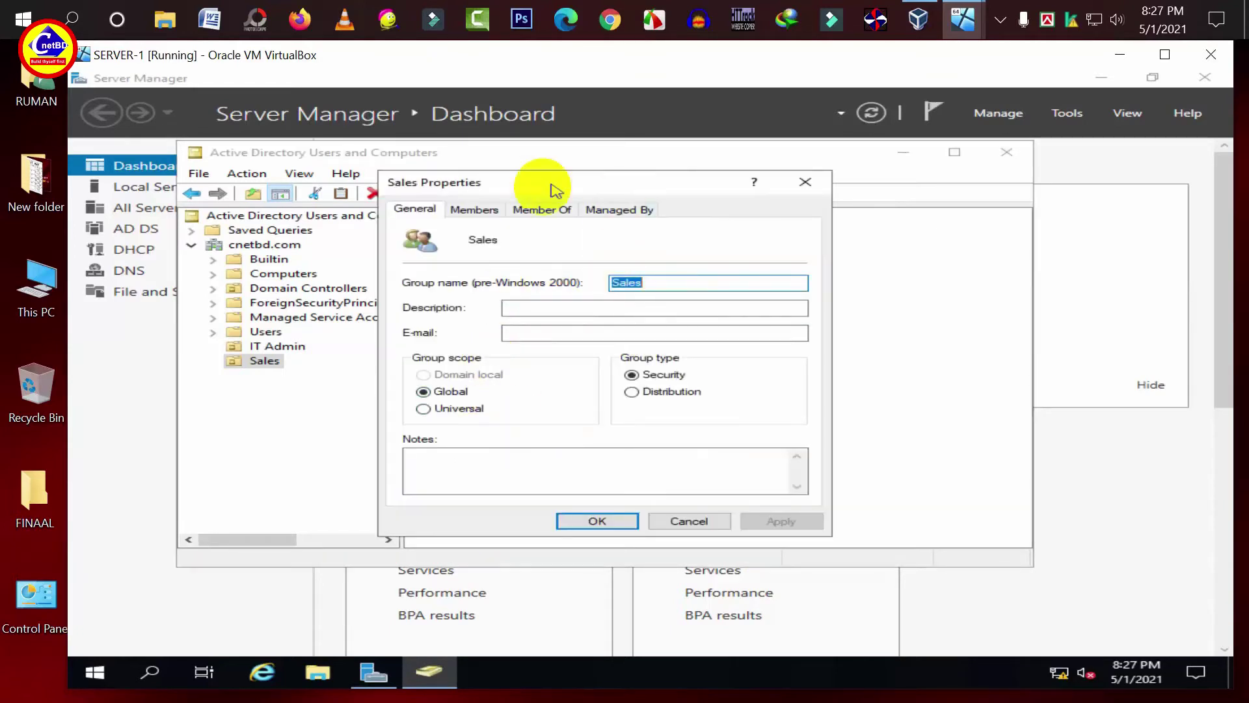
left_click(477, 209)
left_click(466, 475)
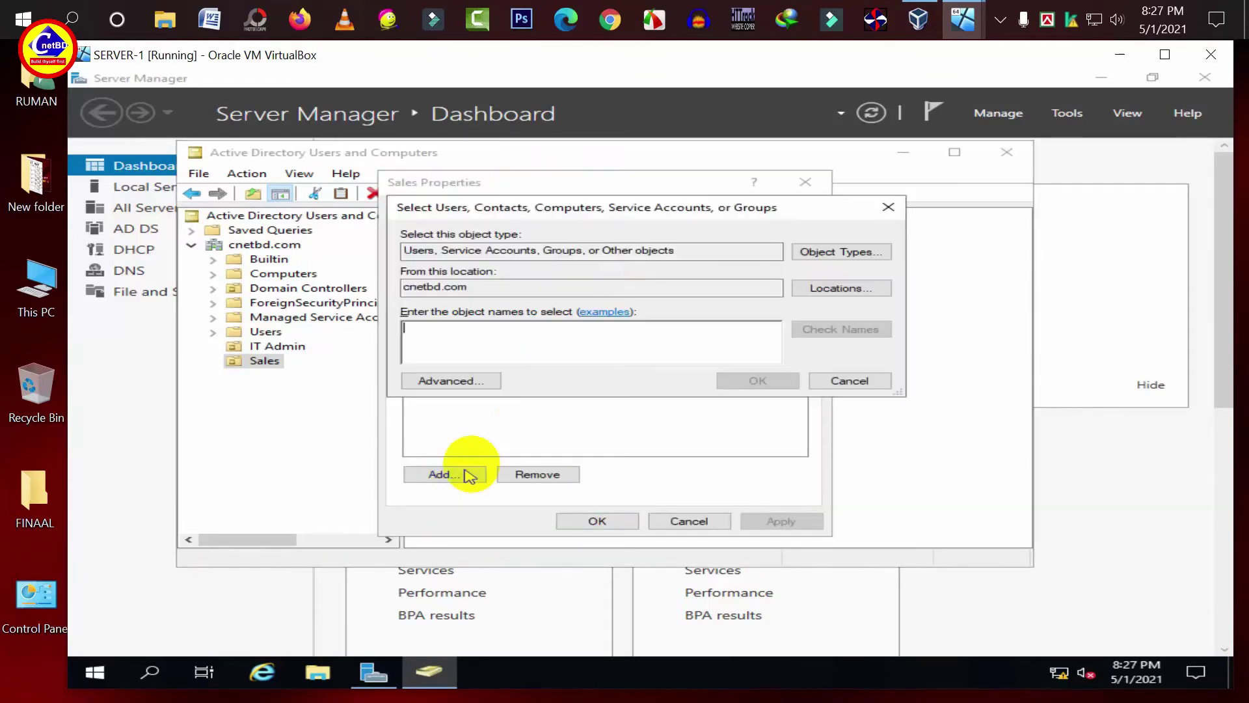
type("kamal")
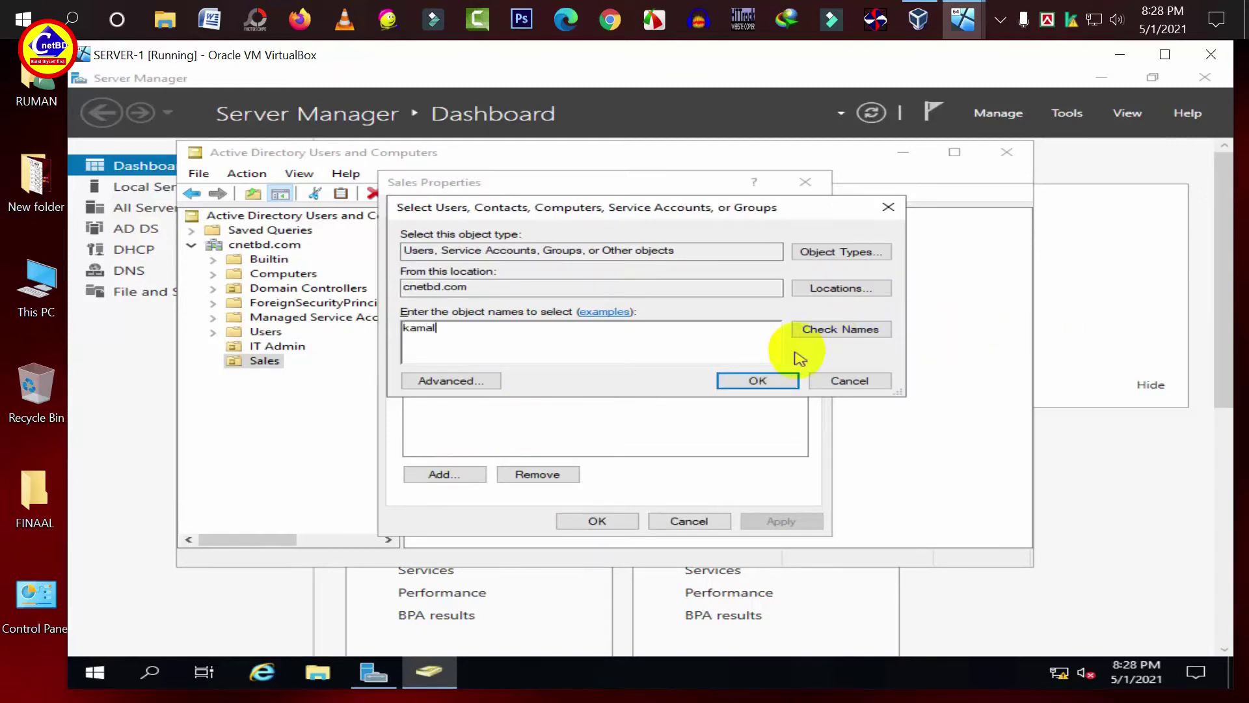
left_click(822, 329)
left_click(763, 373)
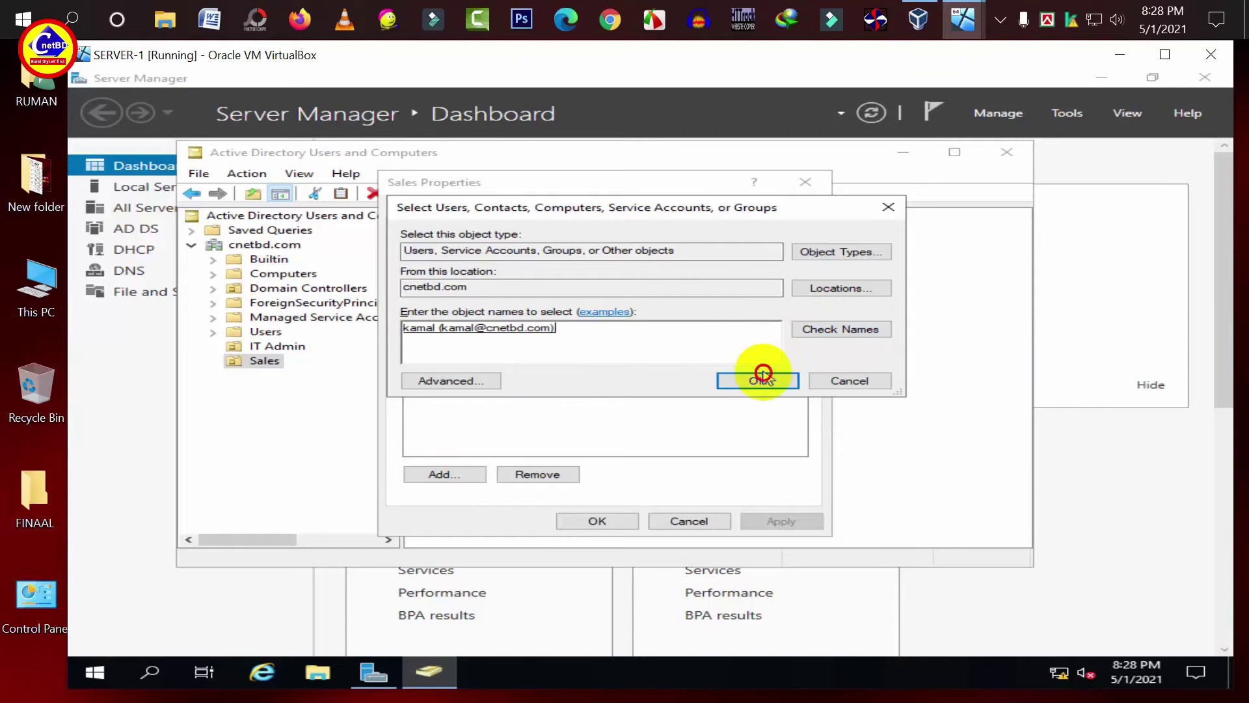
left_click(760, 521)
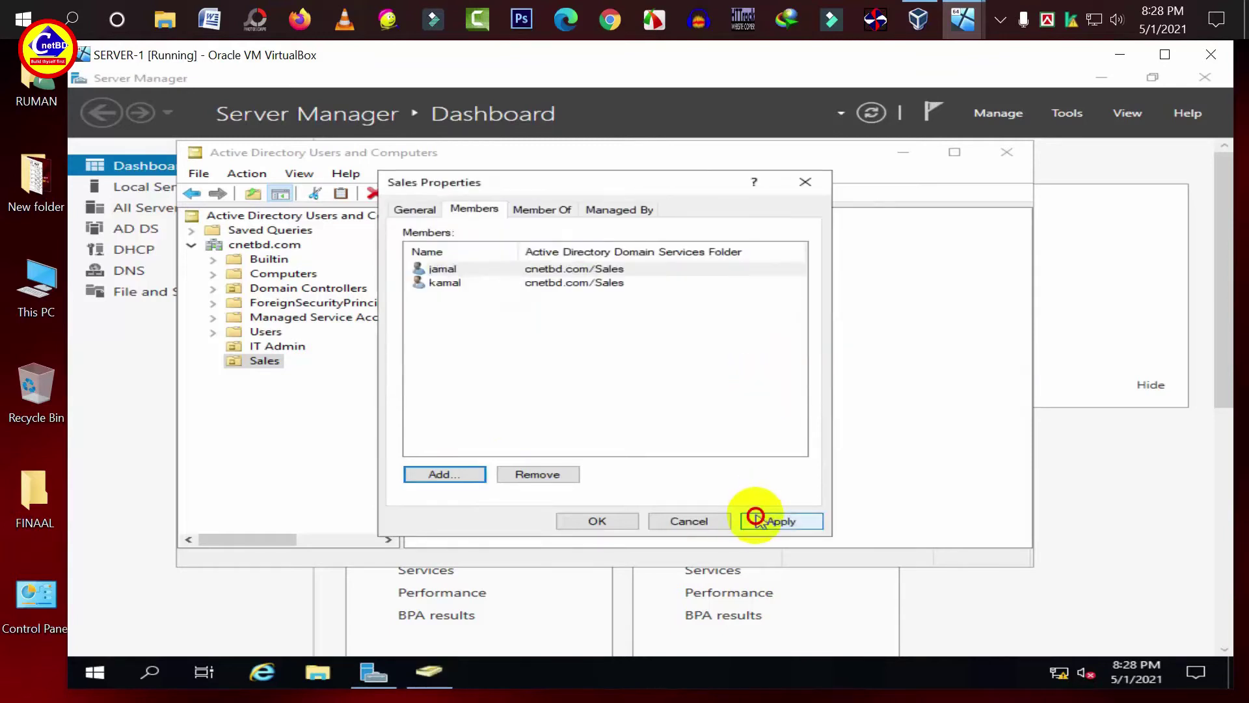
left_click(597, 522)
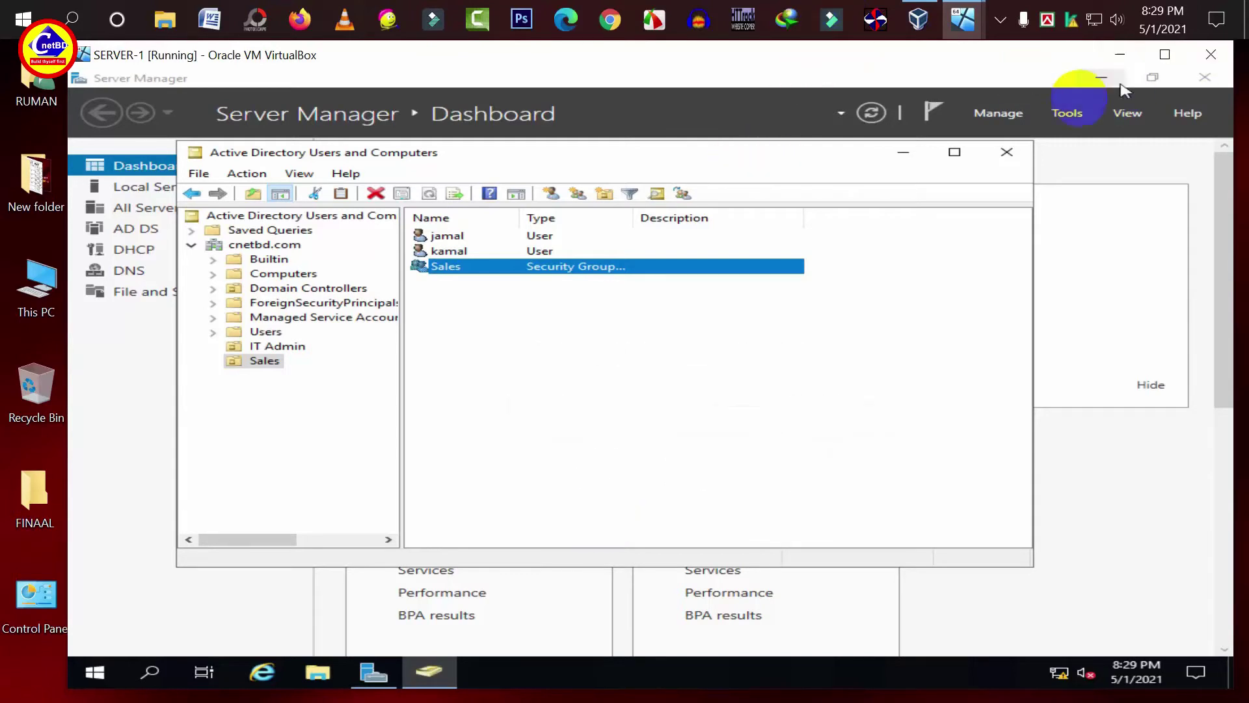
- Close Active Directory Users and Computers and open Local Disk (C:) in File Explorer
left_click(1007, 151)
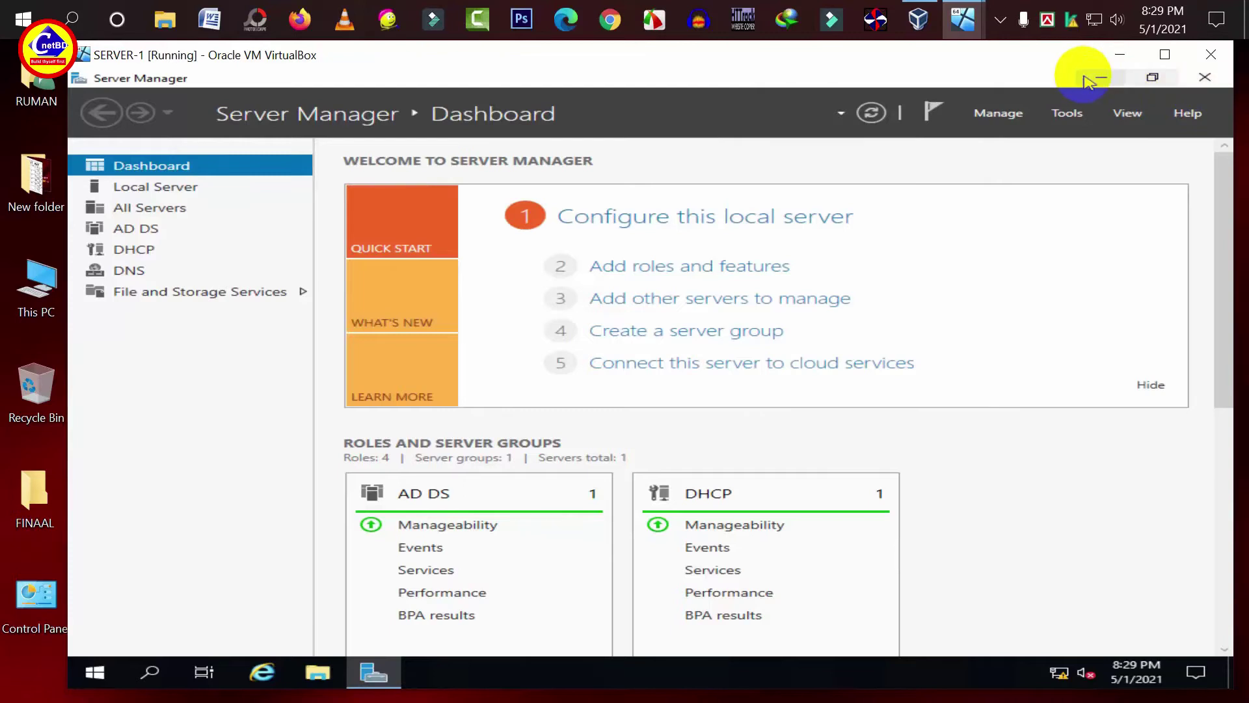
left_click(1102, 78)
left_click(318, 673)
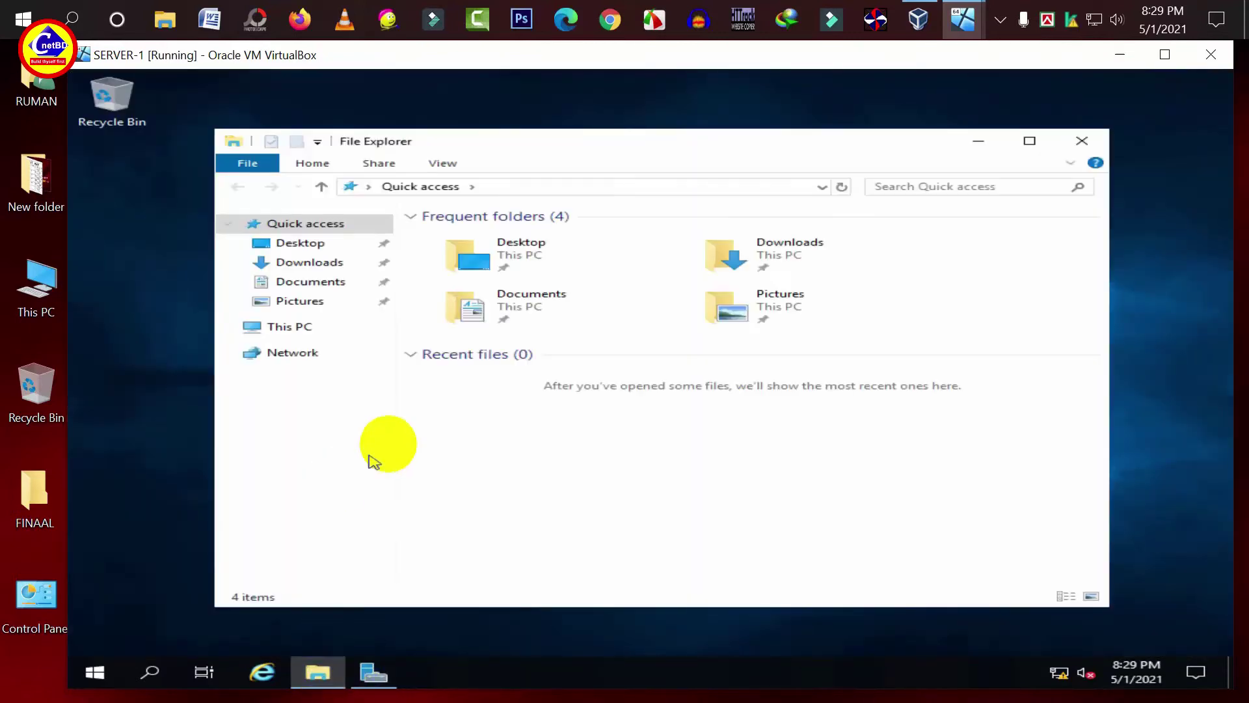
left_click(317, 325)
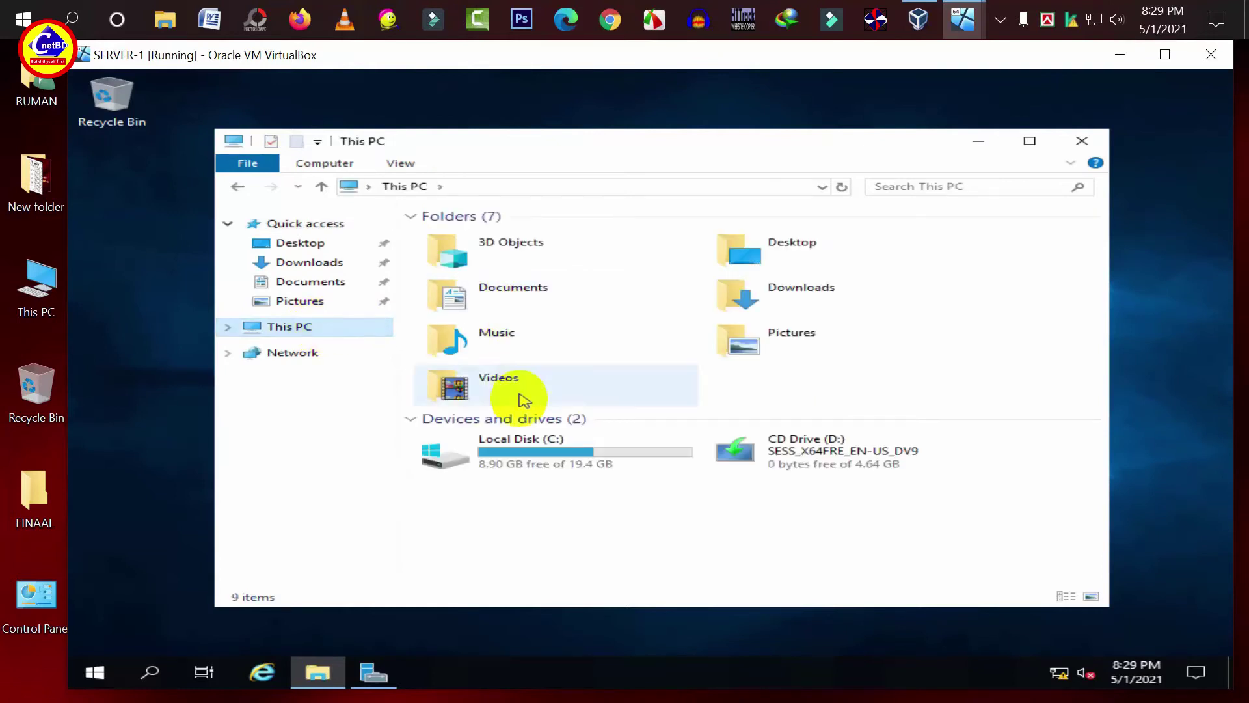
double_click(514, 452)
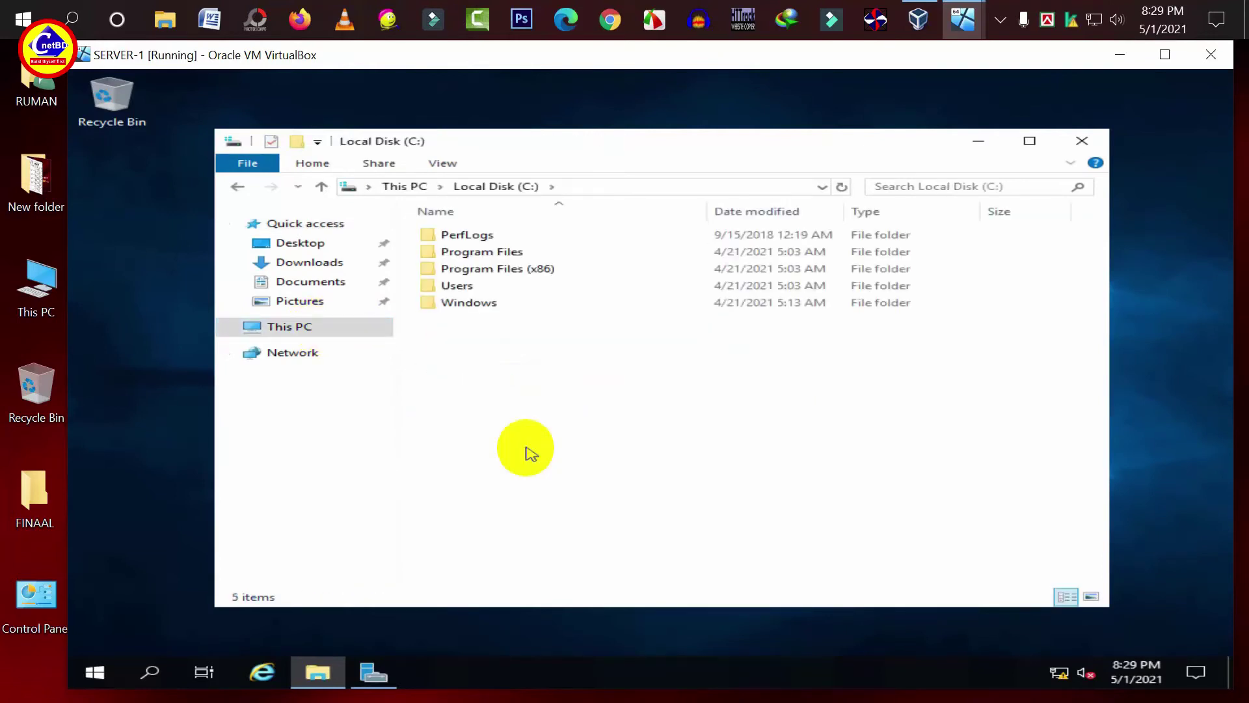
- Create a new folder named MY TEST on Local Disk (C:) and select it
right_click(557, 425)
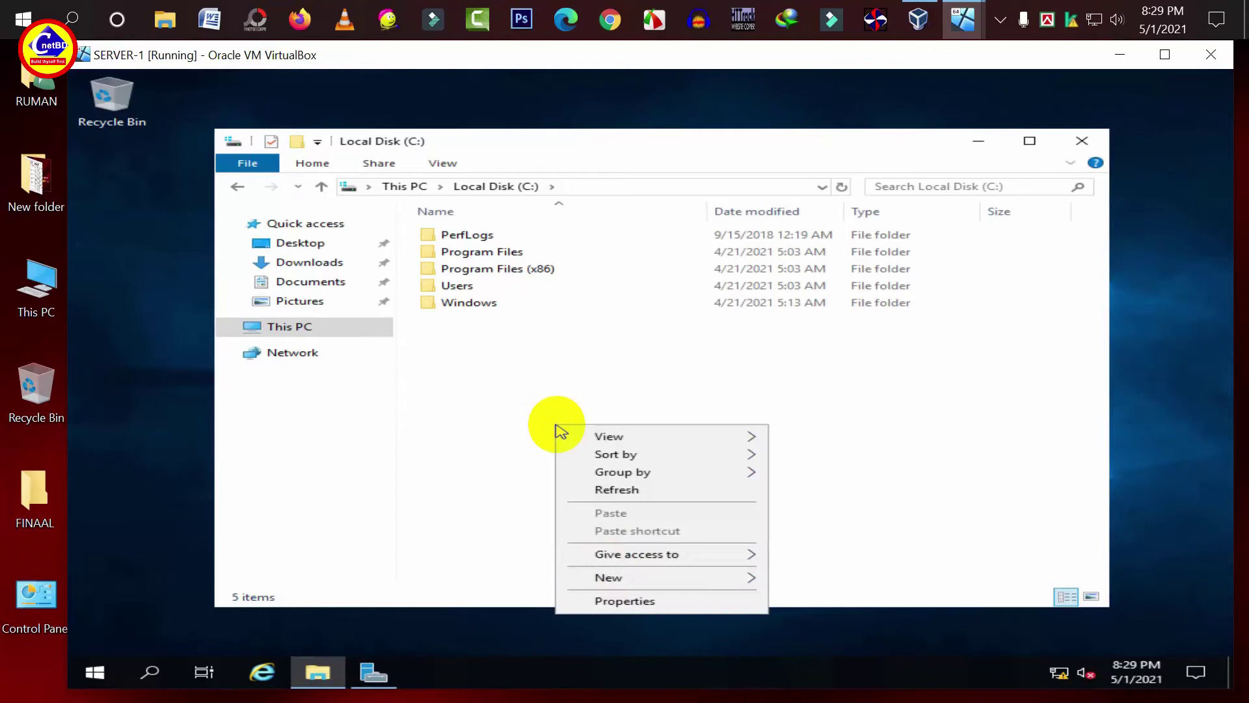
mouse_move(626, 577)
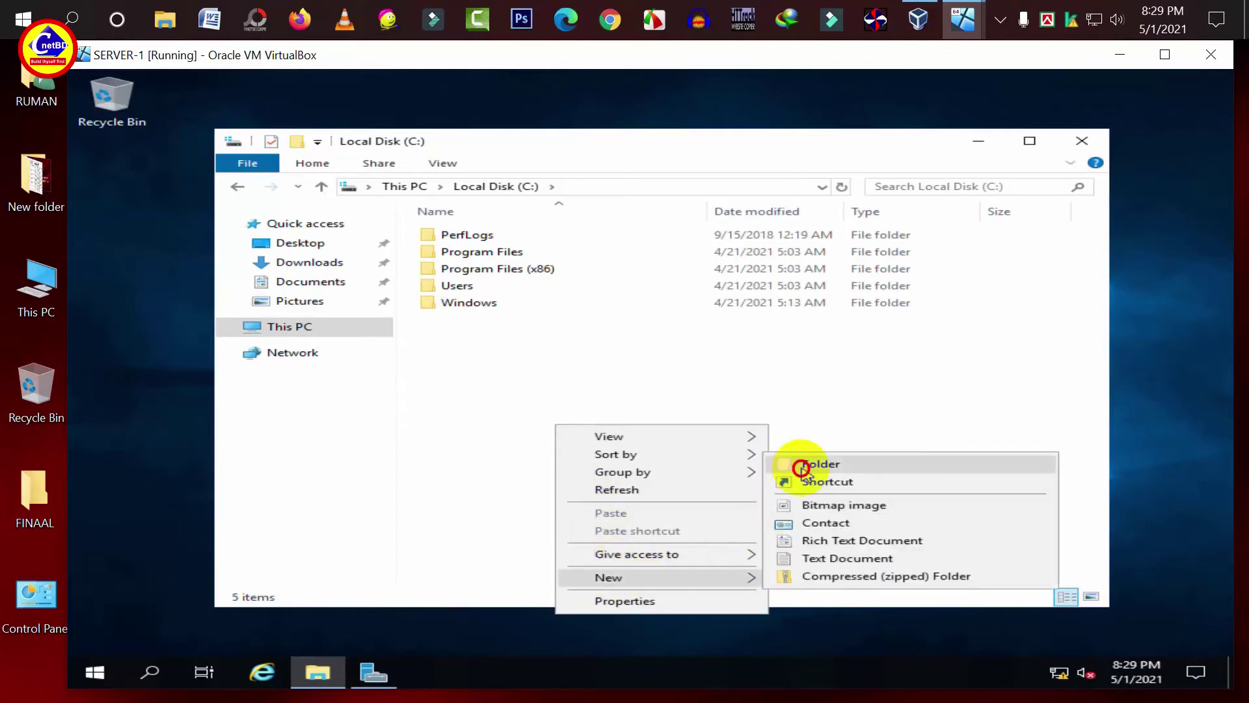
left_click(802, 464)
type("MY TEST")
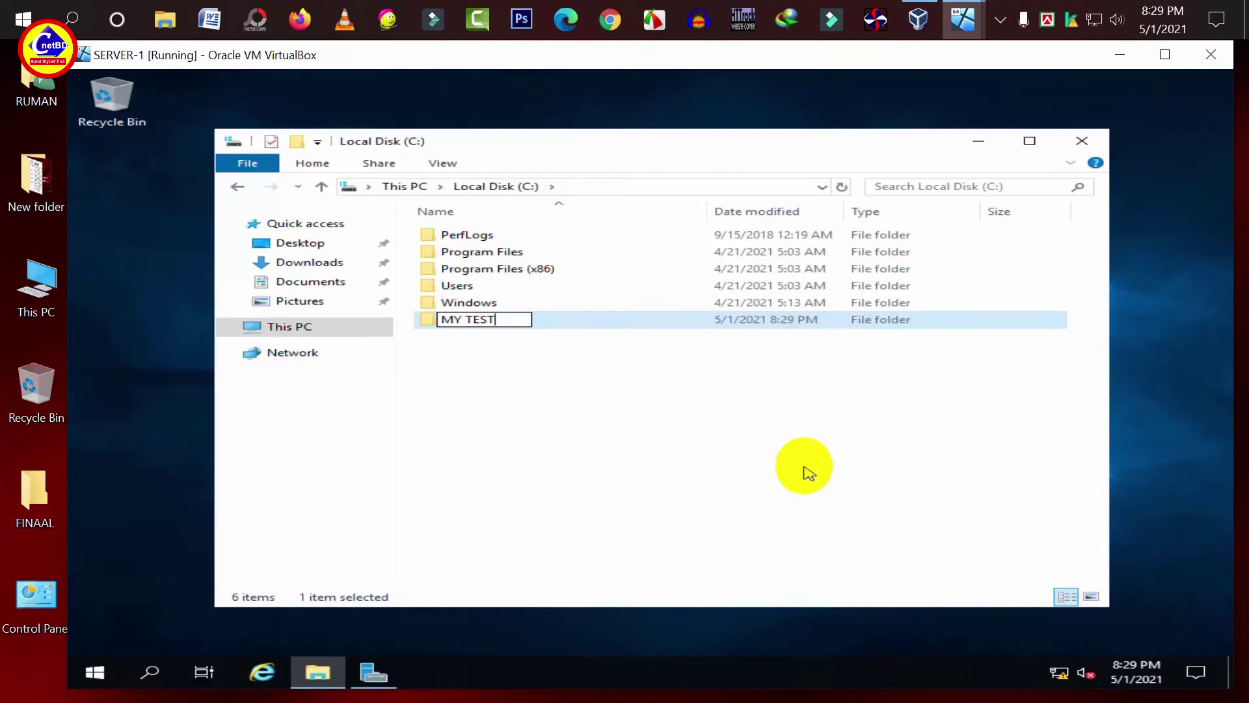
left_click(654, 438)
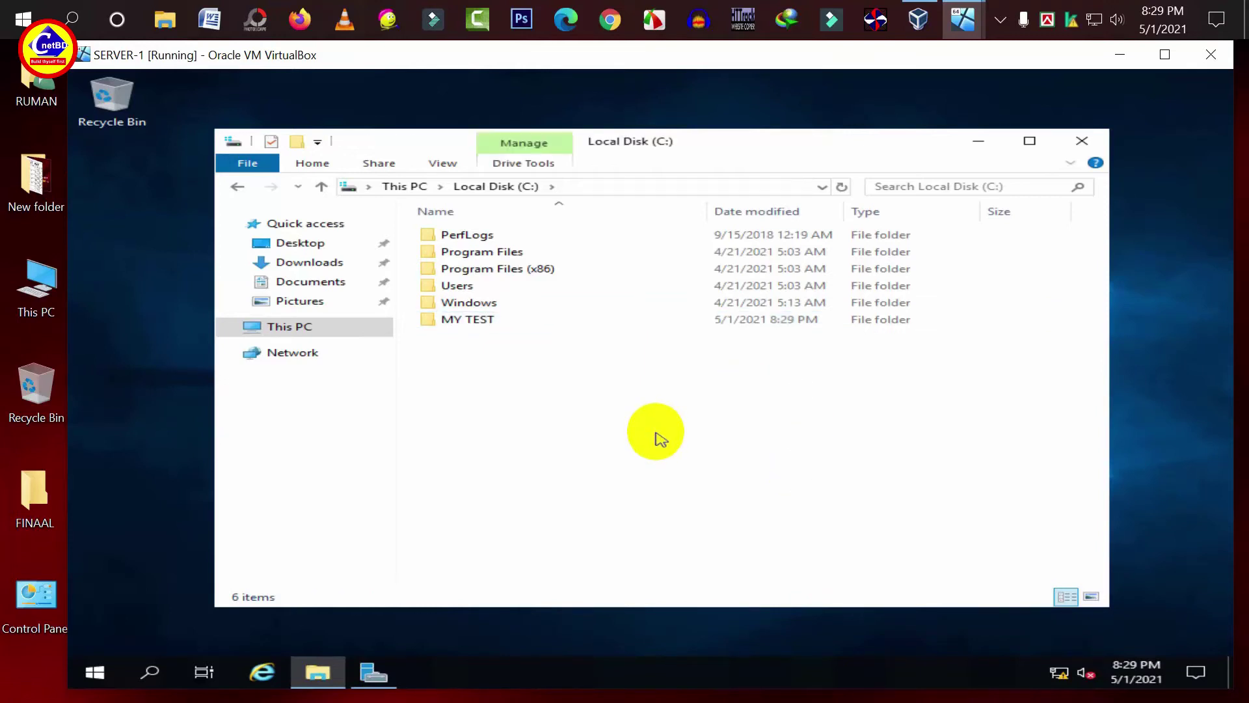
left_click(486, 326)
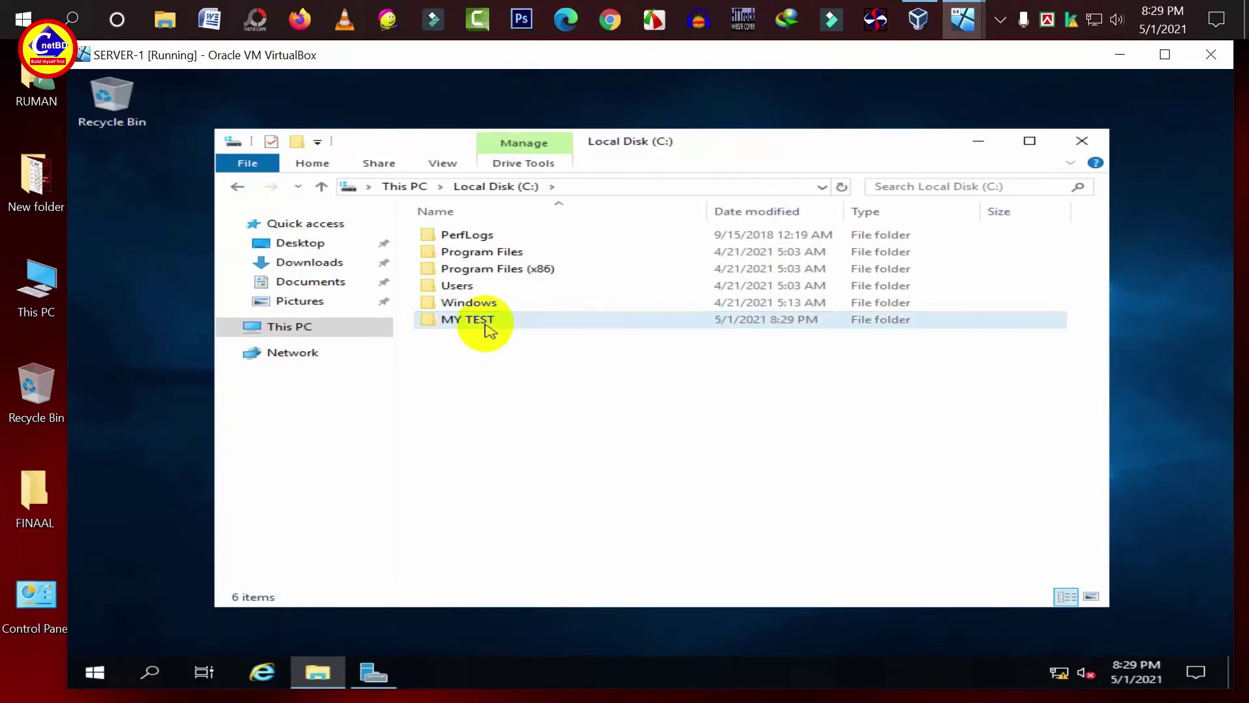
- Disable inheritance on MY TEST, removing all inherited permissions, and start a new permission entry
right_click(487, 328)
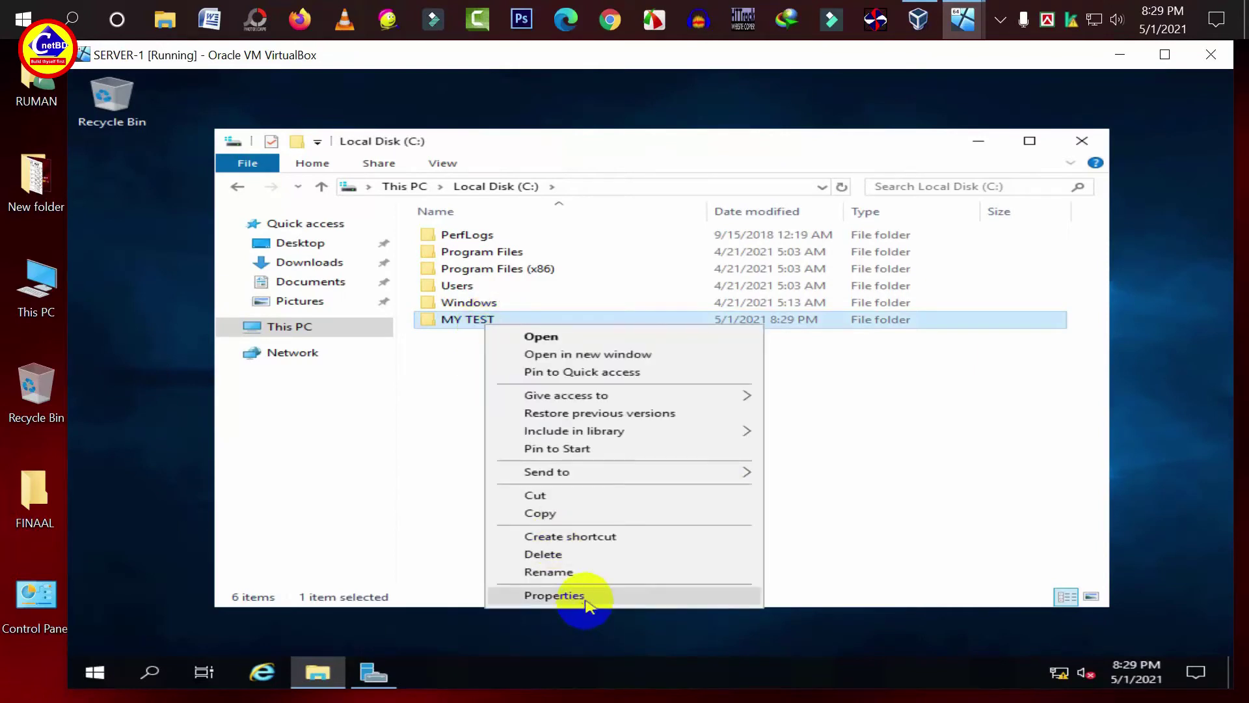
left_click(587, 598)
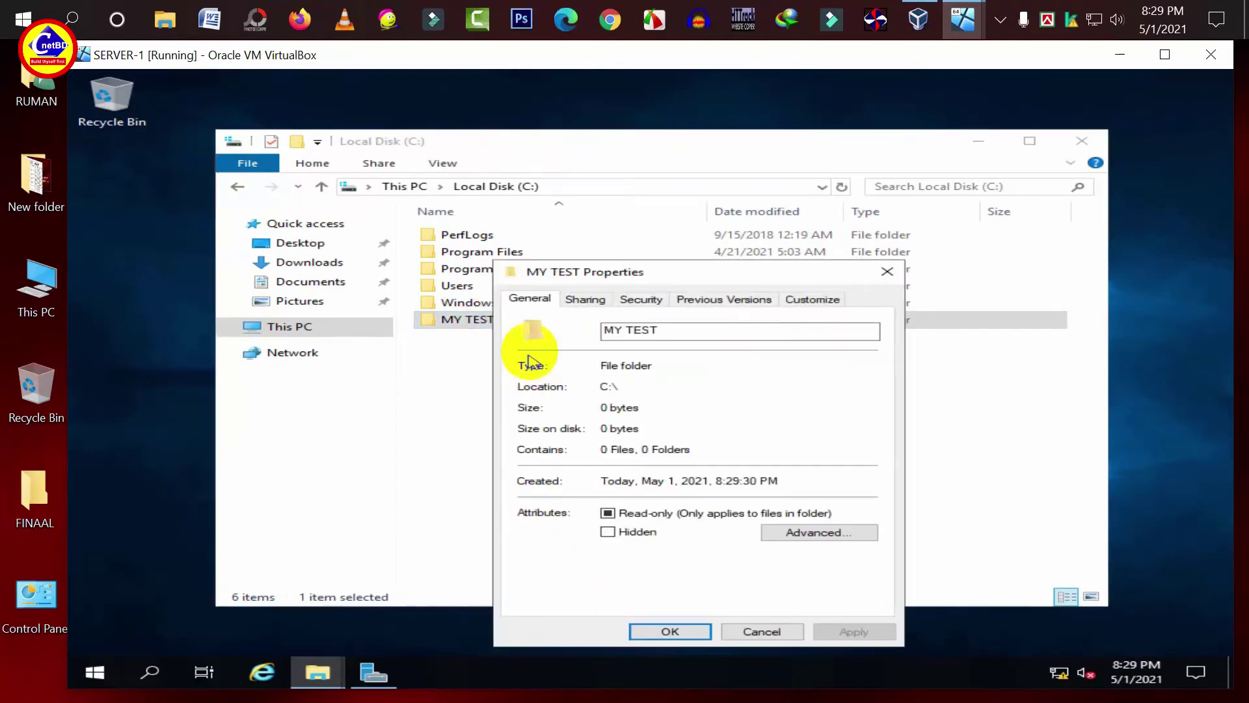
left_click(647, 300)
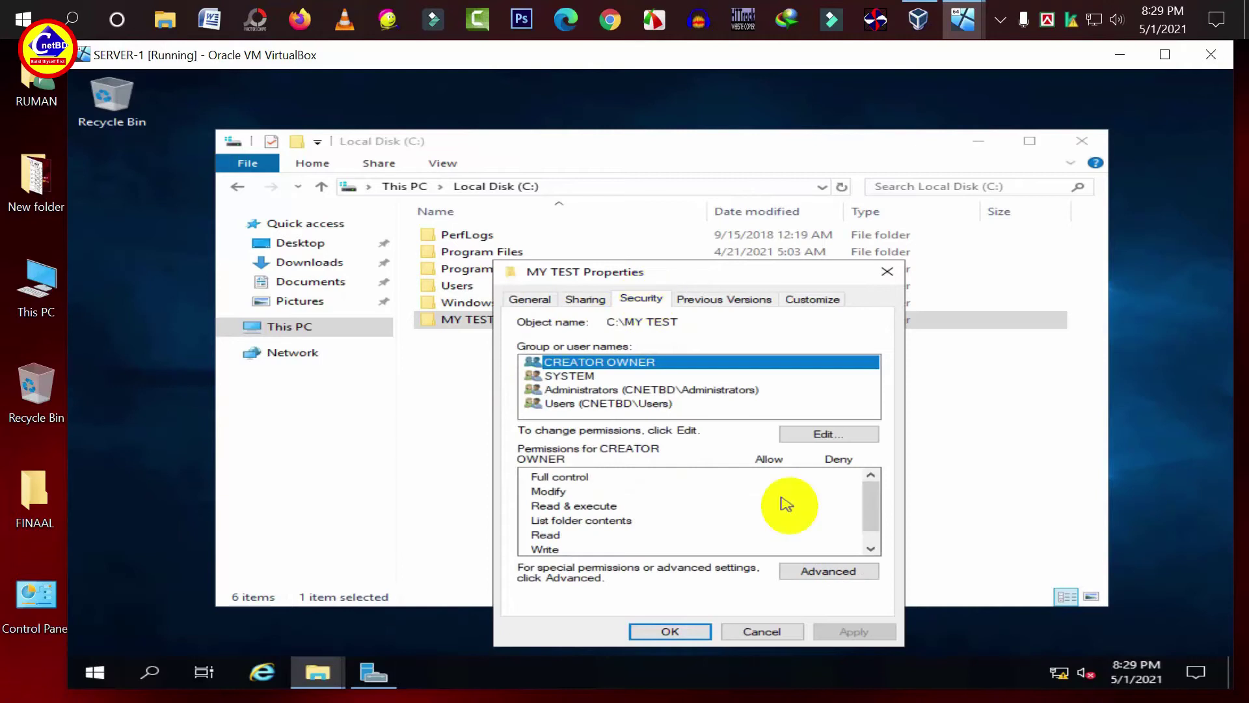
left_click(846, 577)
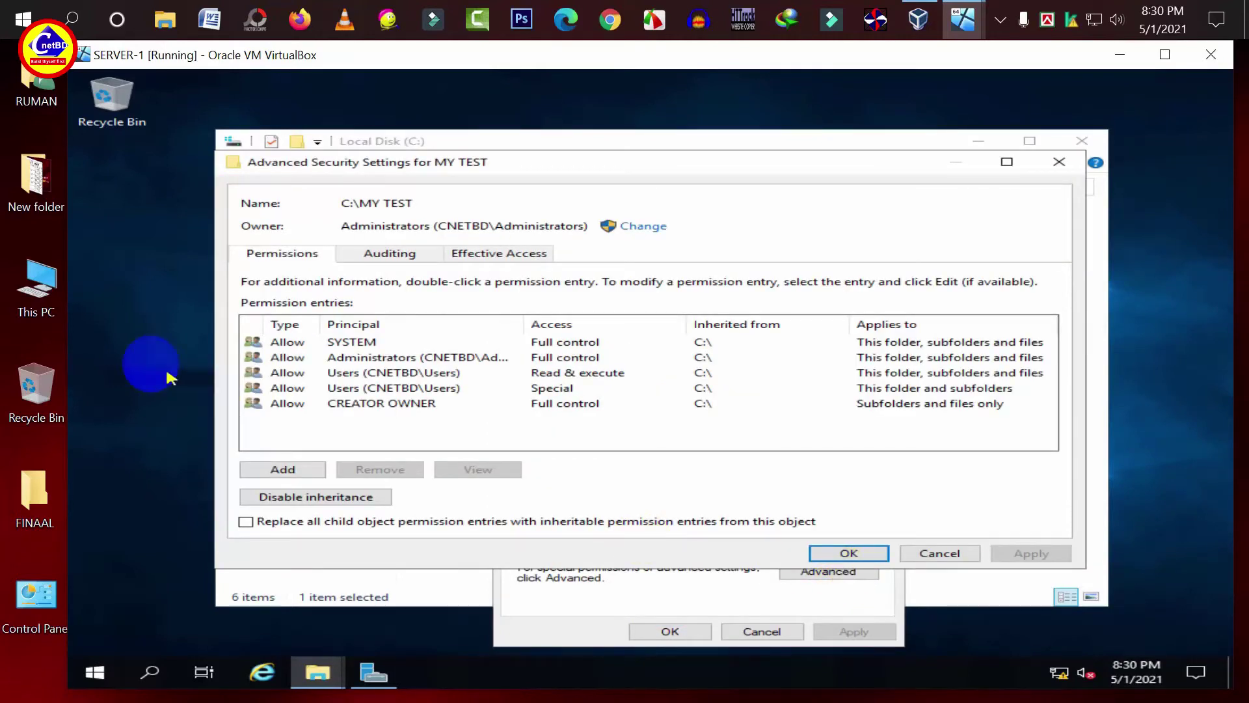
left_click(313, 497)
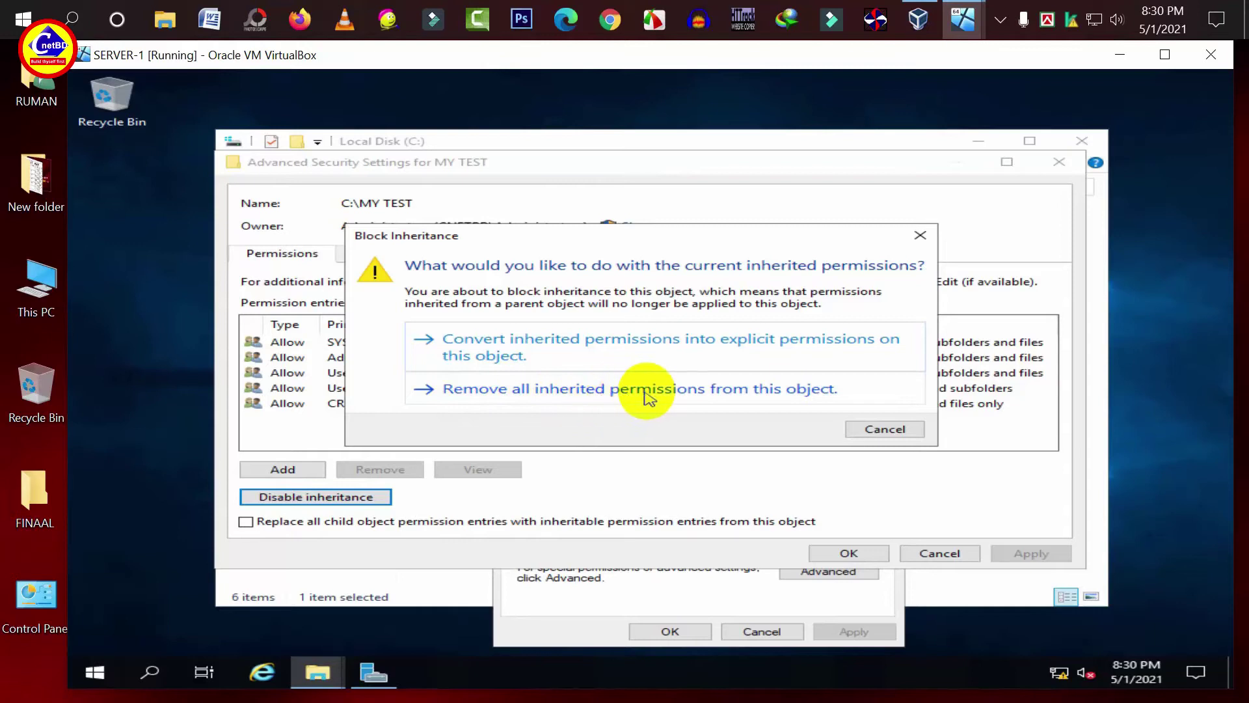
left_click(526, 392)
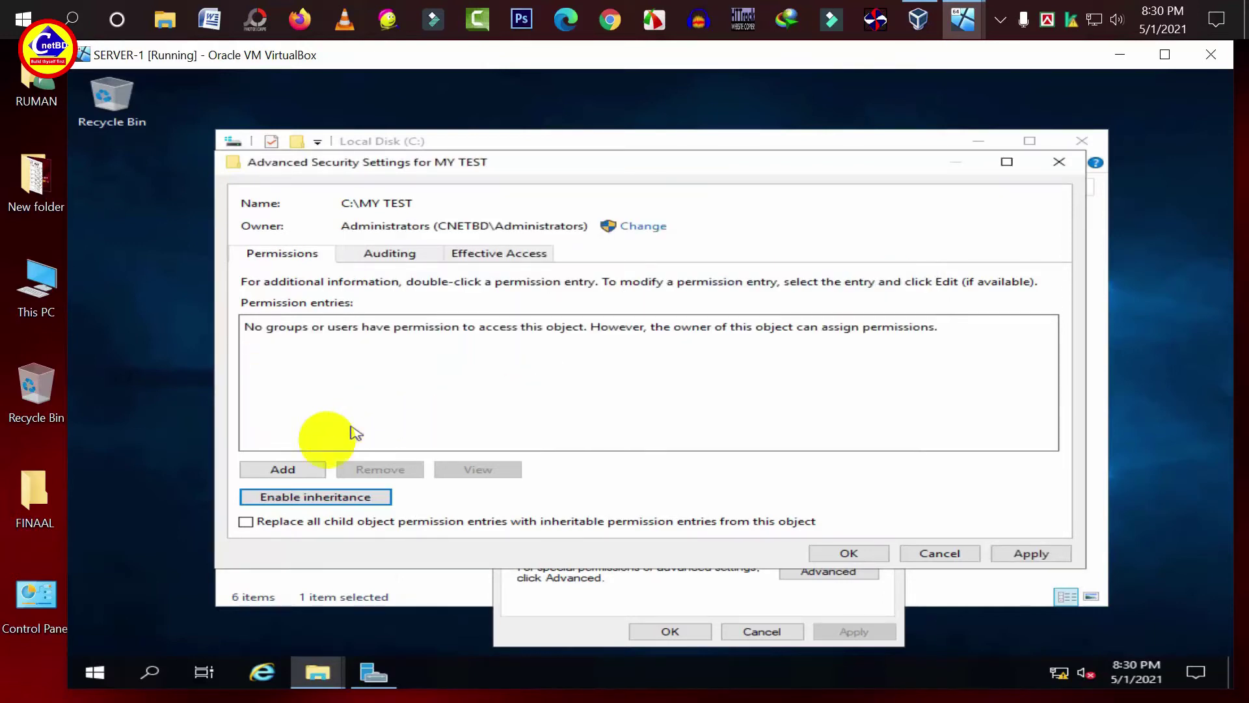
left_click(290, 474)
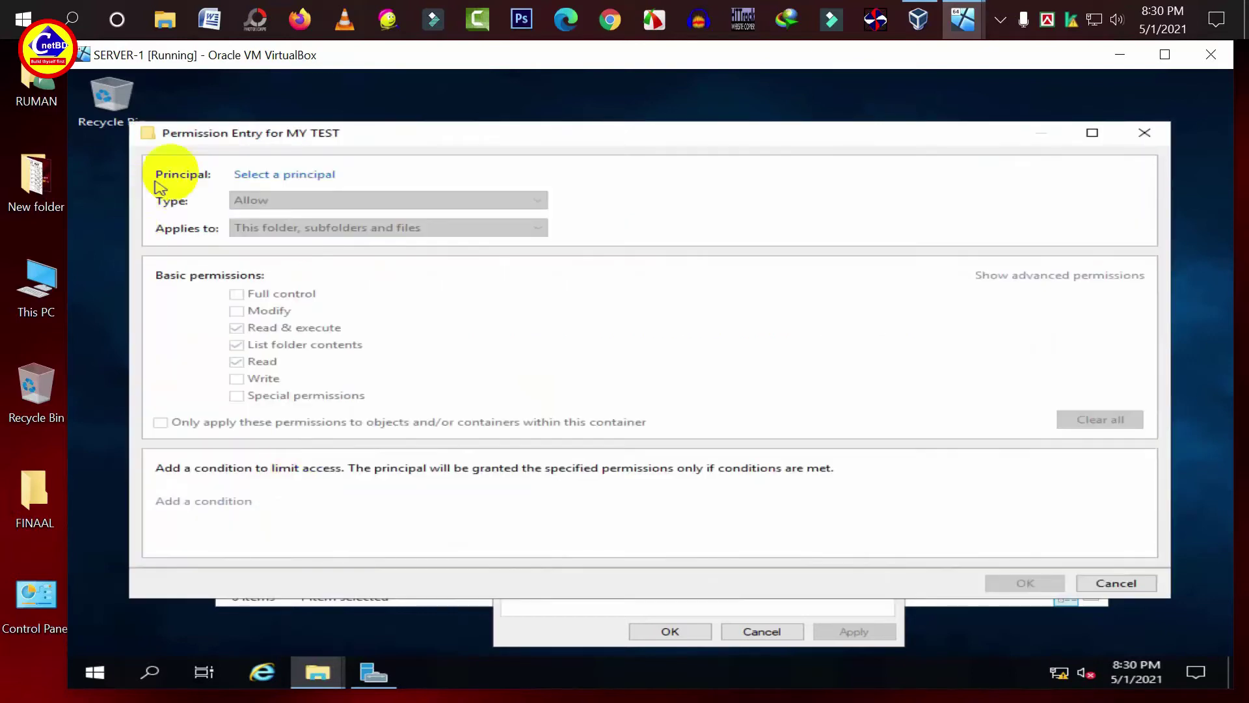
- Add a permission entry granting Domain Admins Full control on MY TEST
left_click(289, 177)
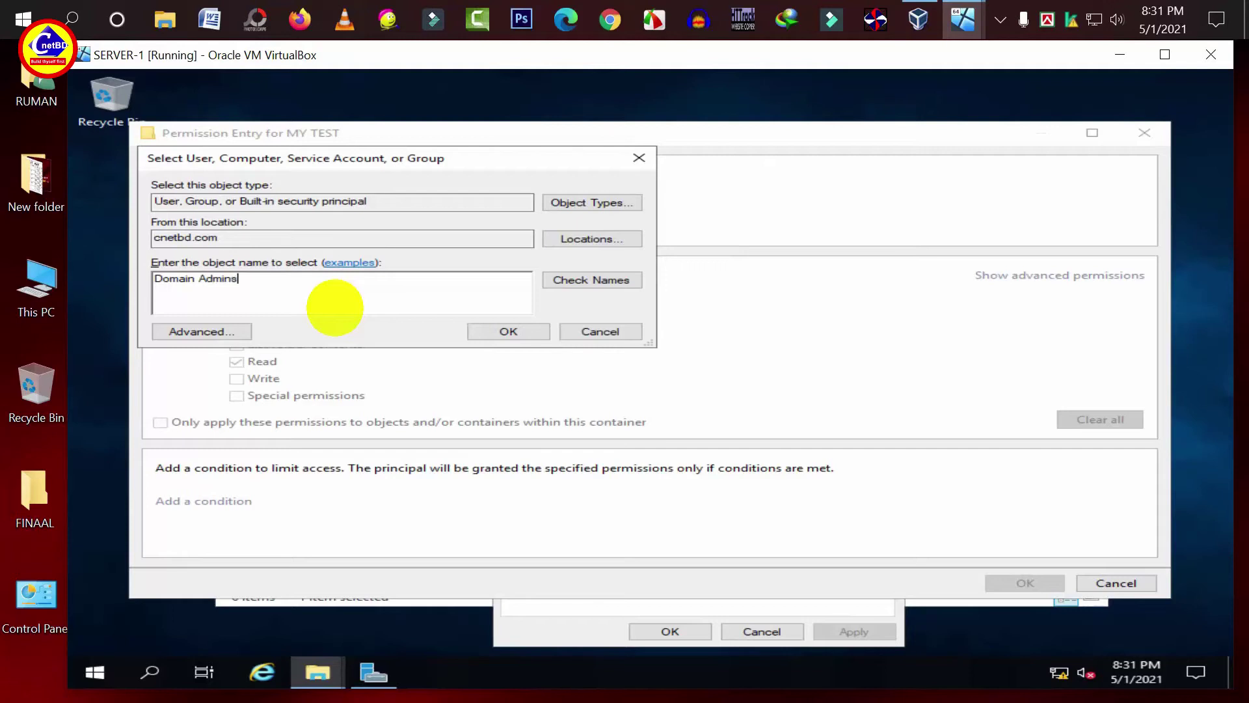
left_click(608, 281)
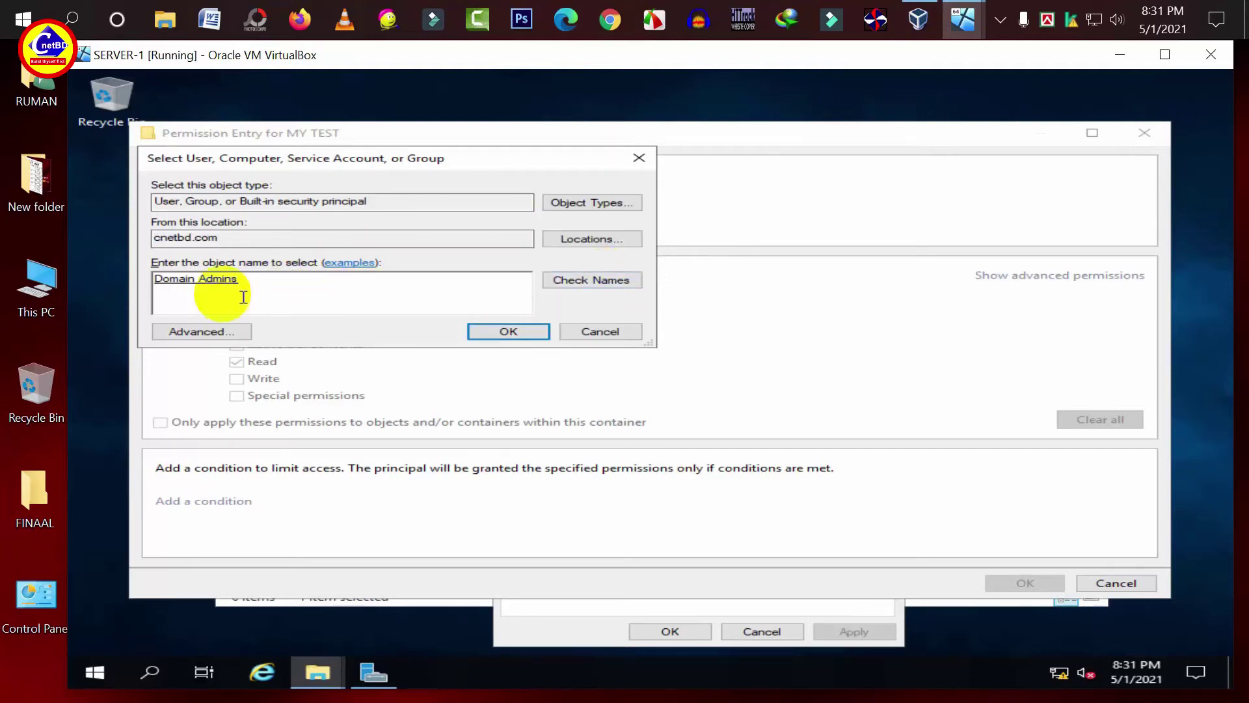
left_click(510, 332)
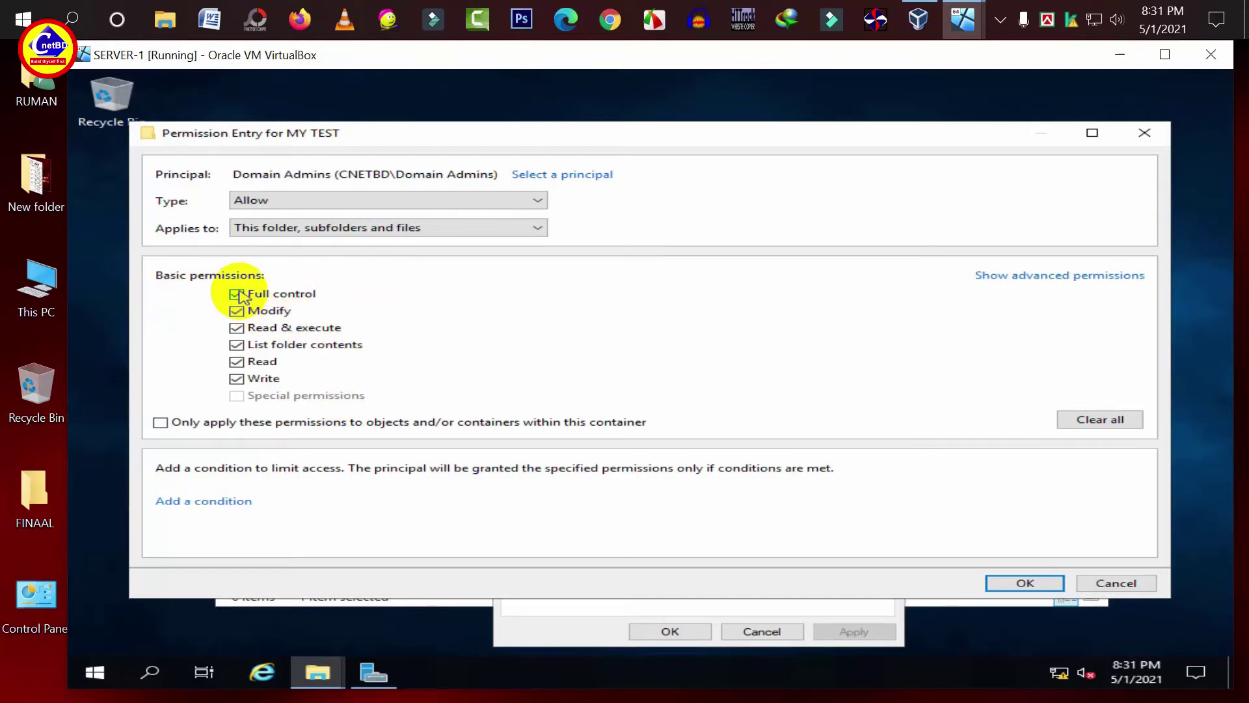
left_click(999, 588)
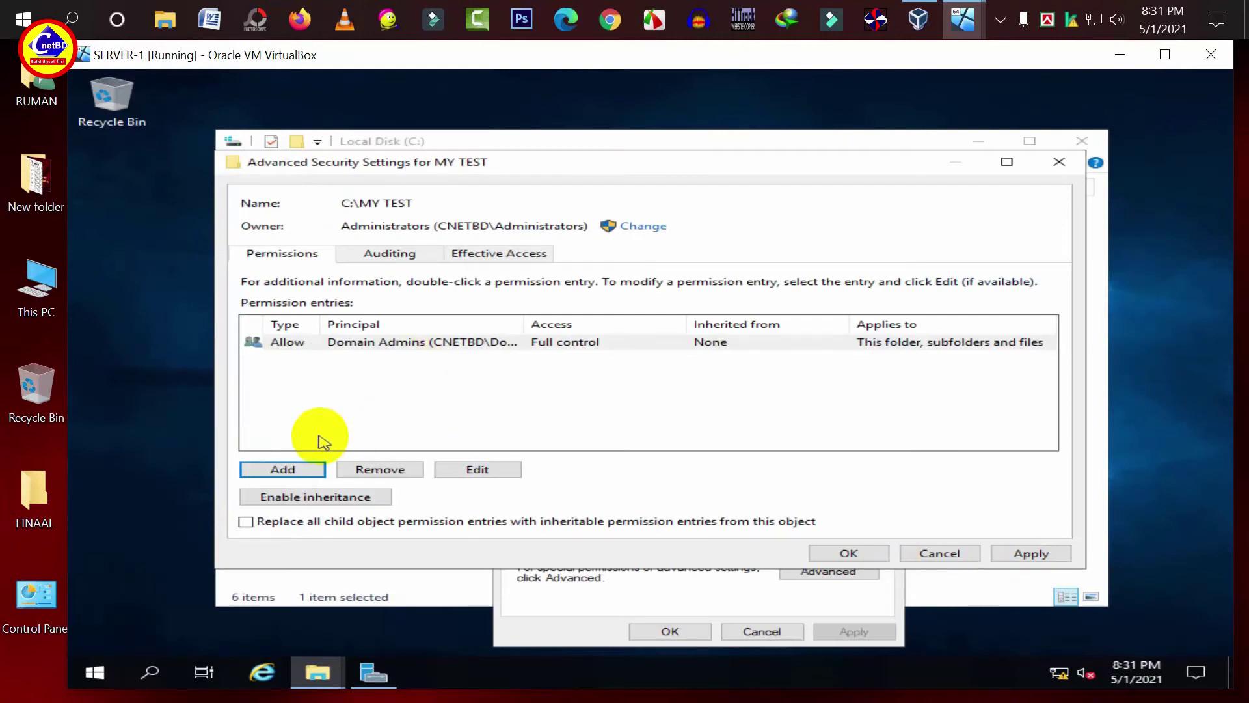
- Add a permission entry giving IT Admin Full control on MY TEST
left_click(301, 477)
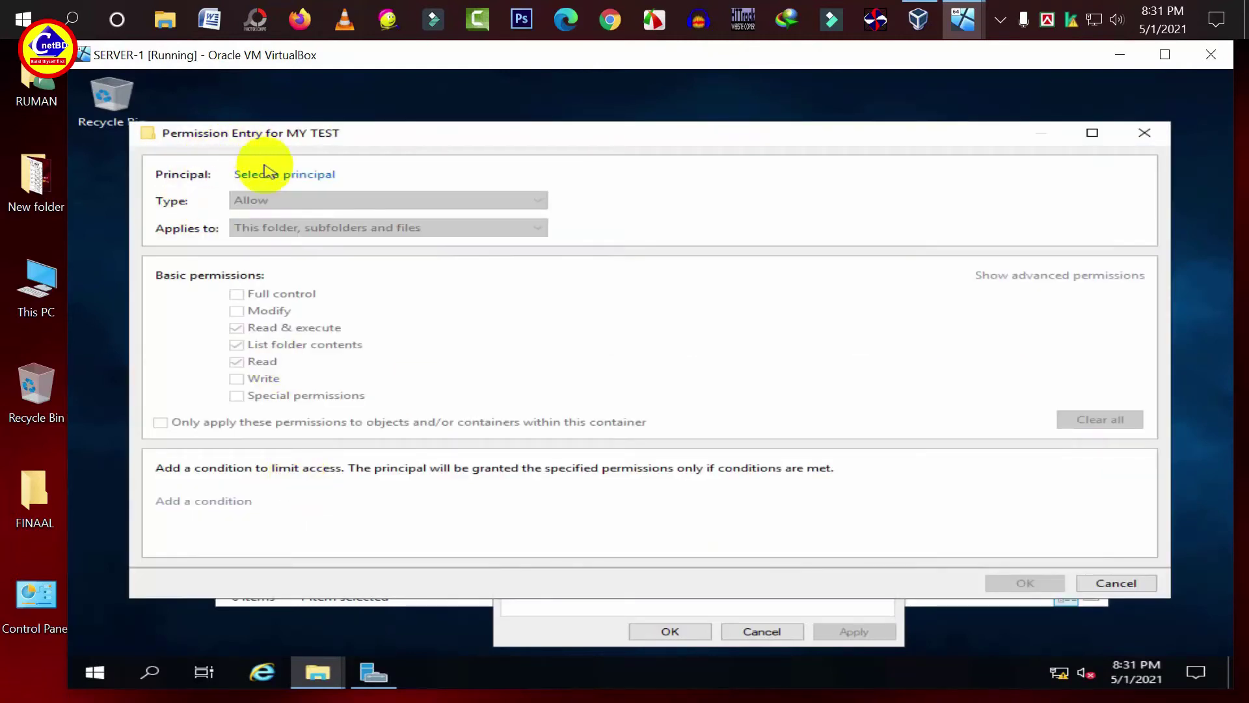
left_click(268, 174)
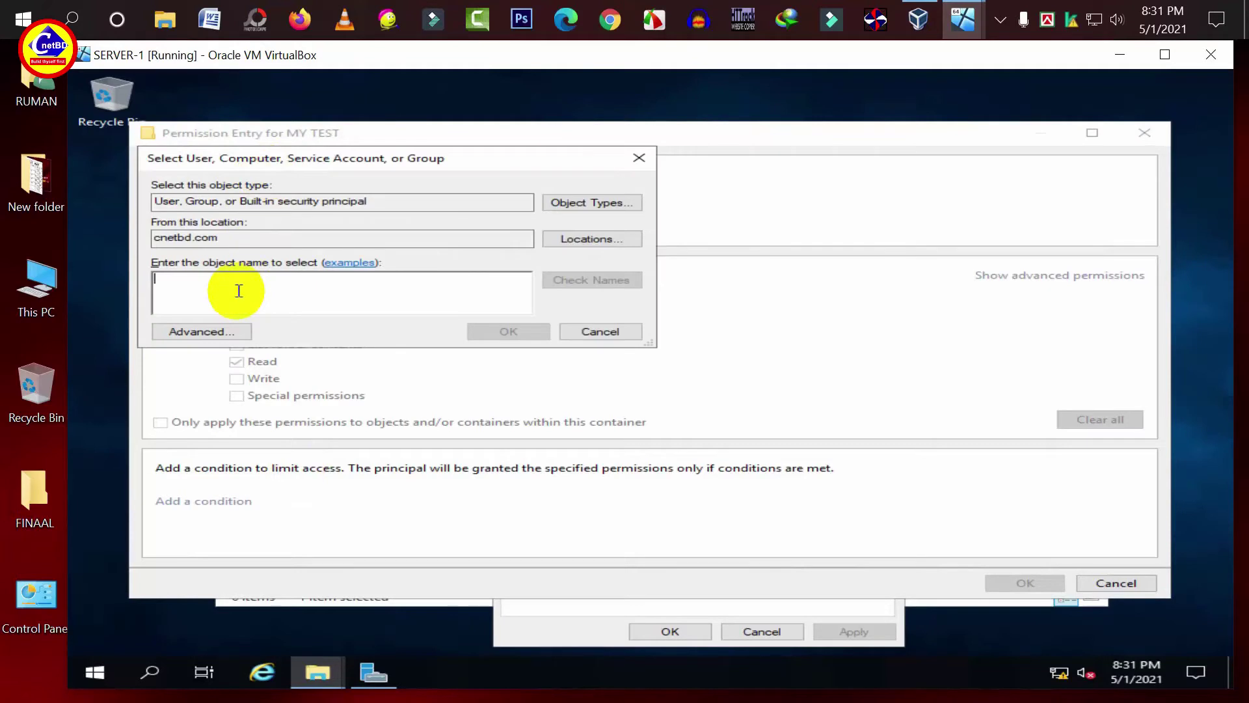
type("IT Admin")
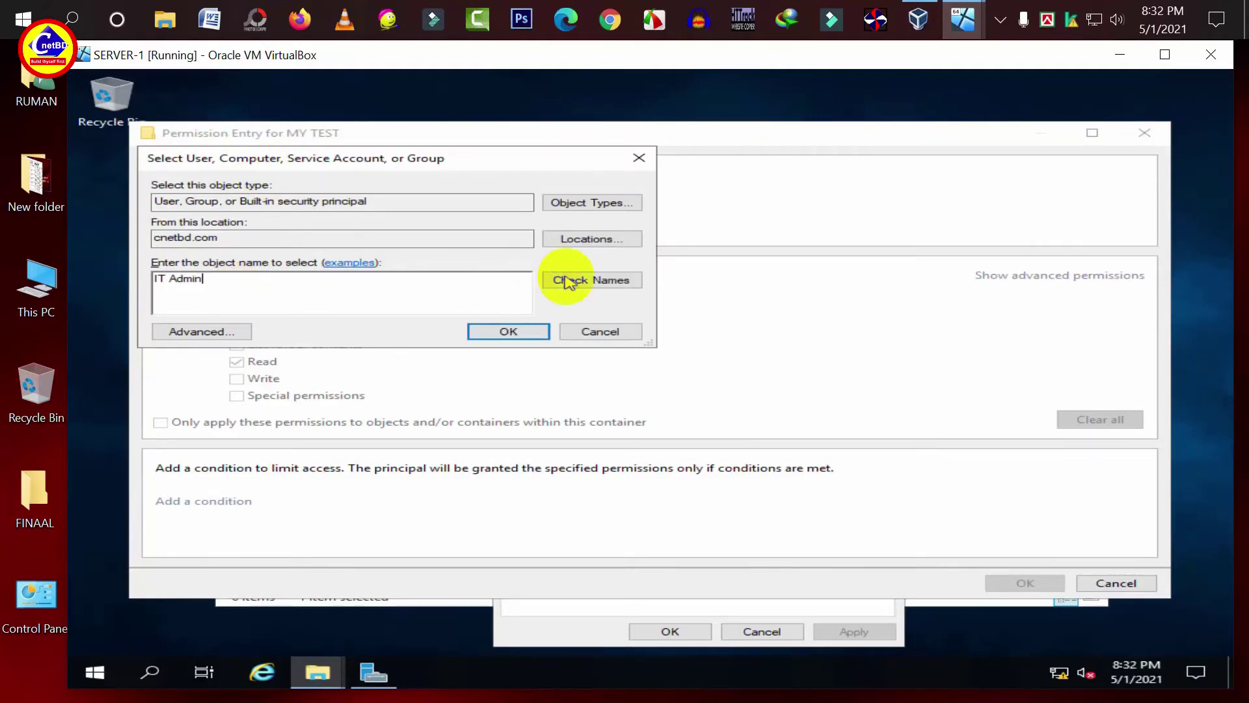
left_click(569, 279)
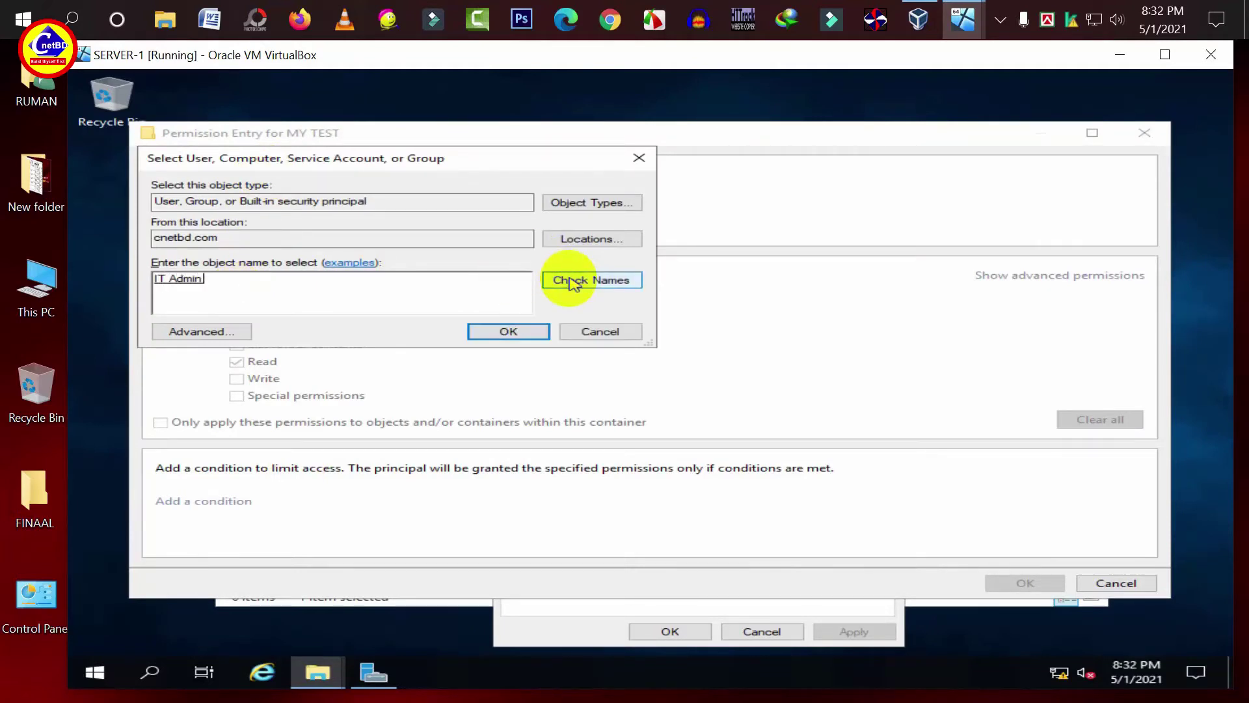
left_click(498, 332)
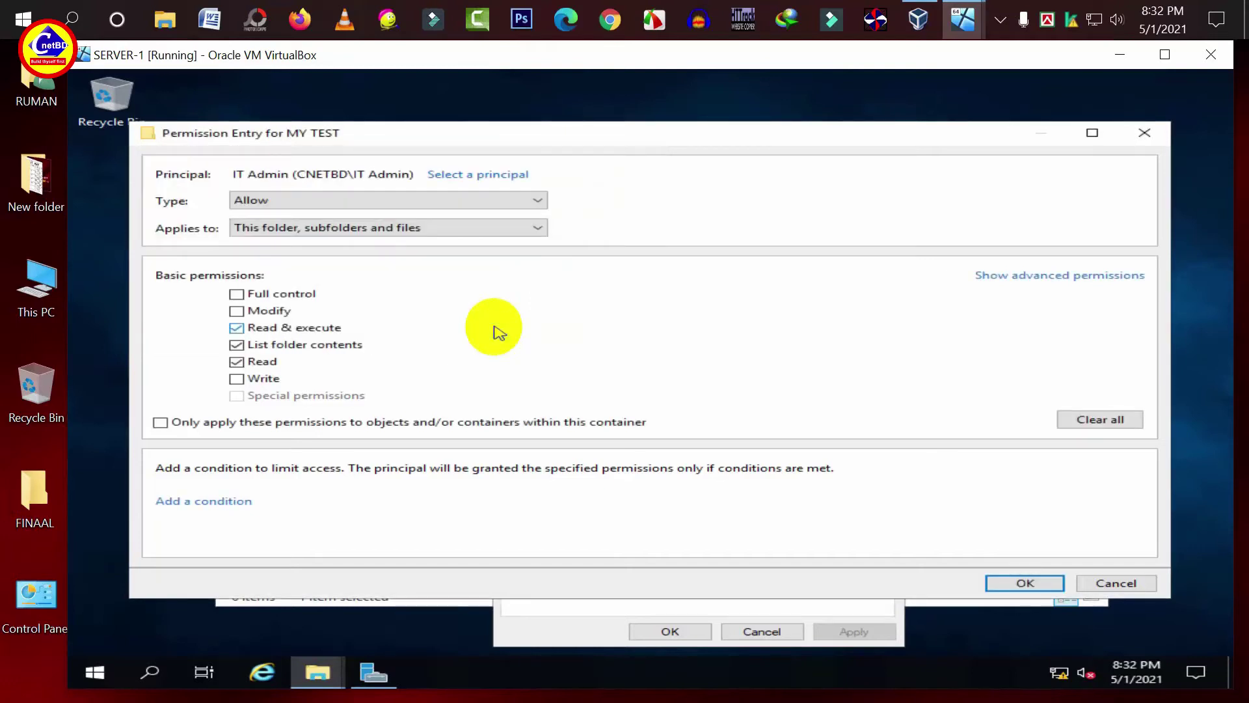
left_click(237, 295)
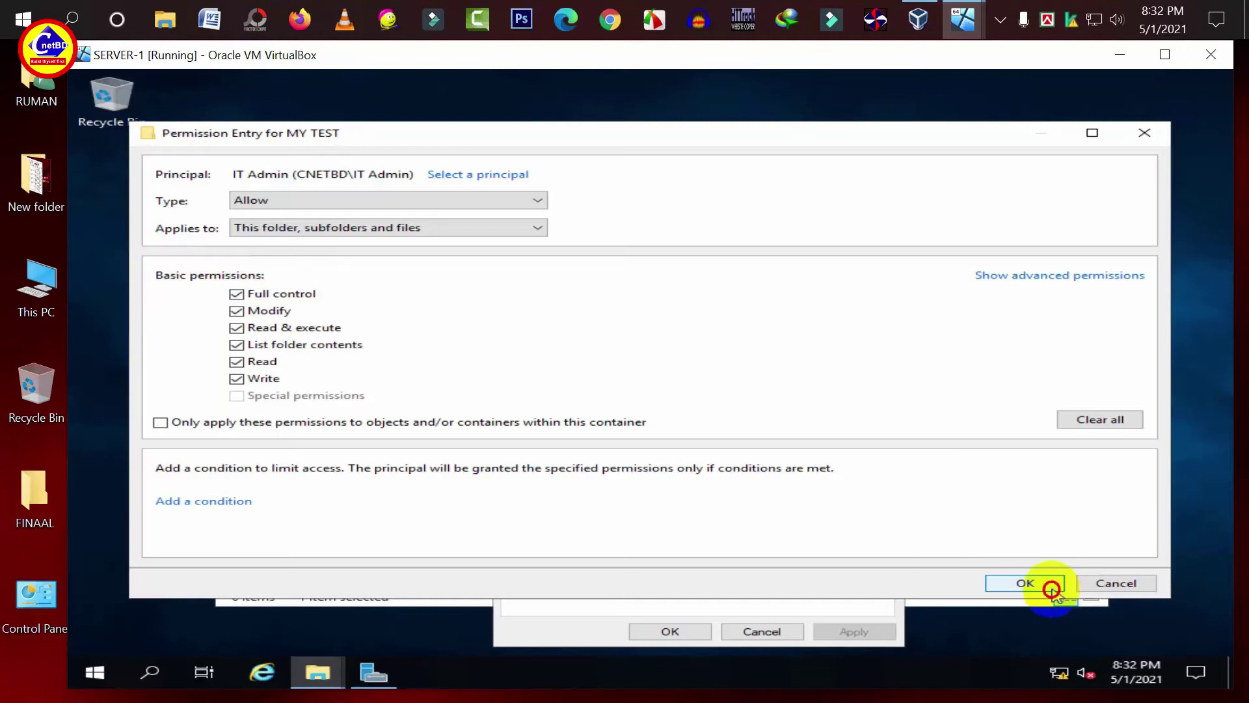
left_click(1046, 585)
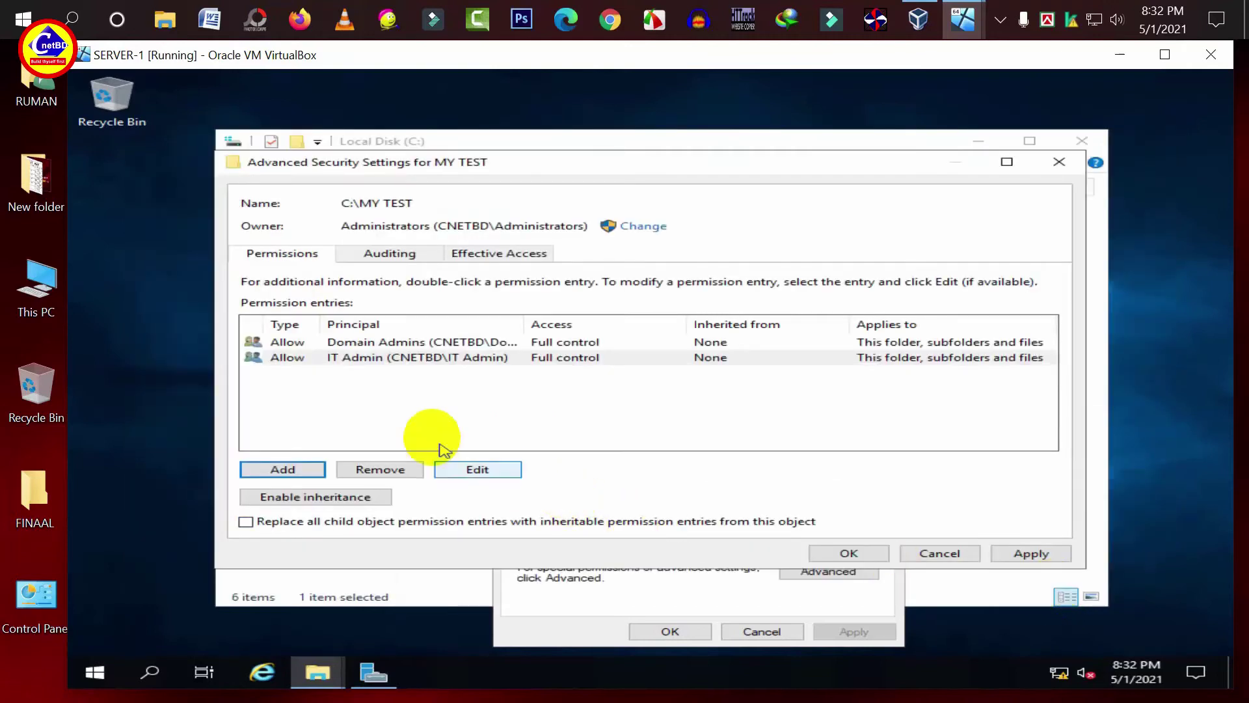
- Add a Users permission entry with only Read allowed
left_click(280, 469)
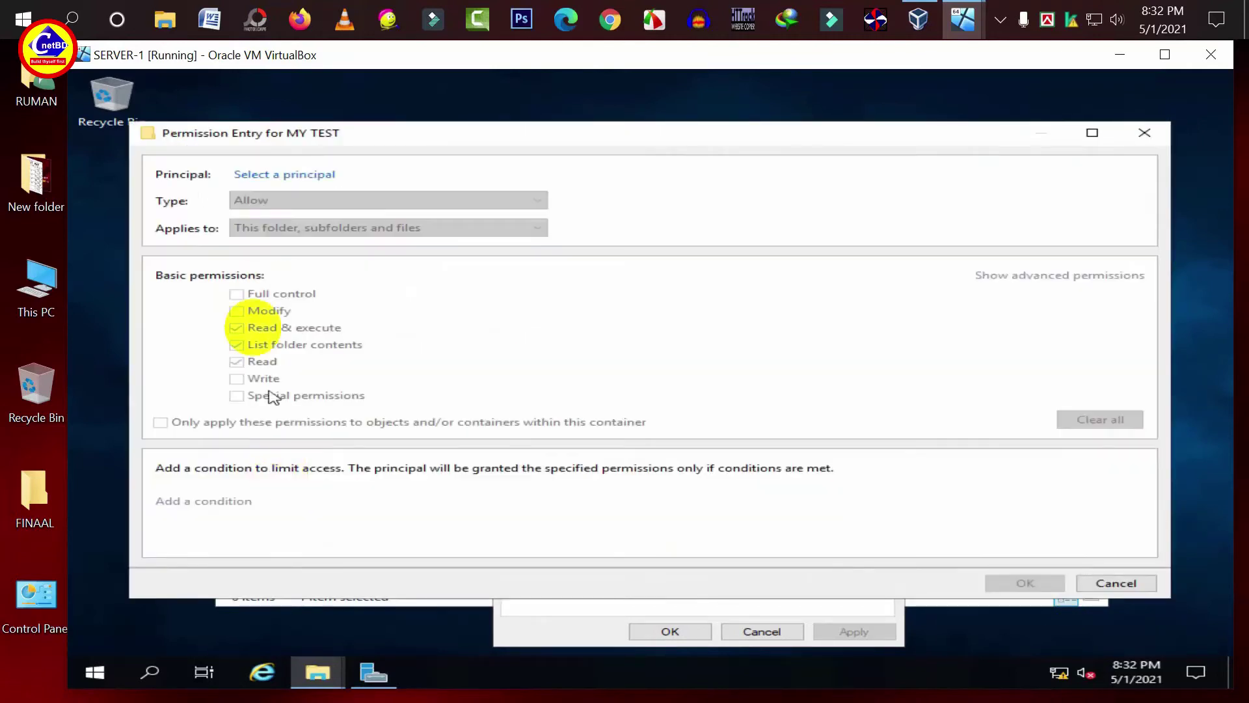
left_click(262, 176)
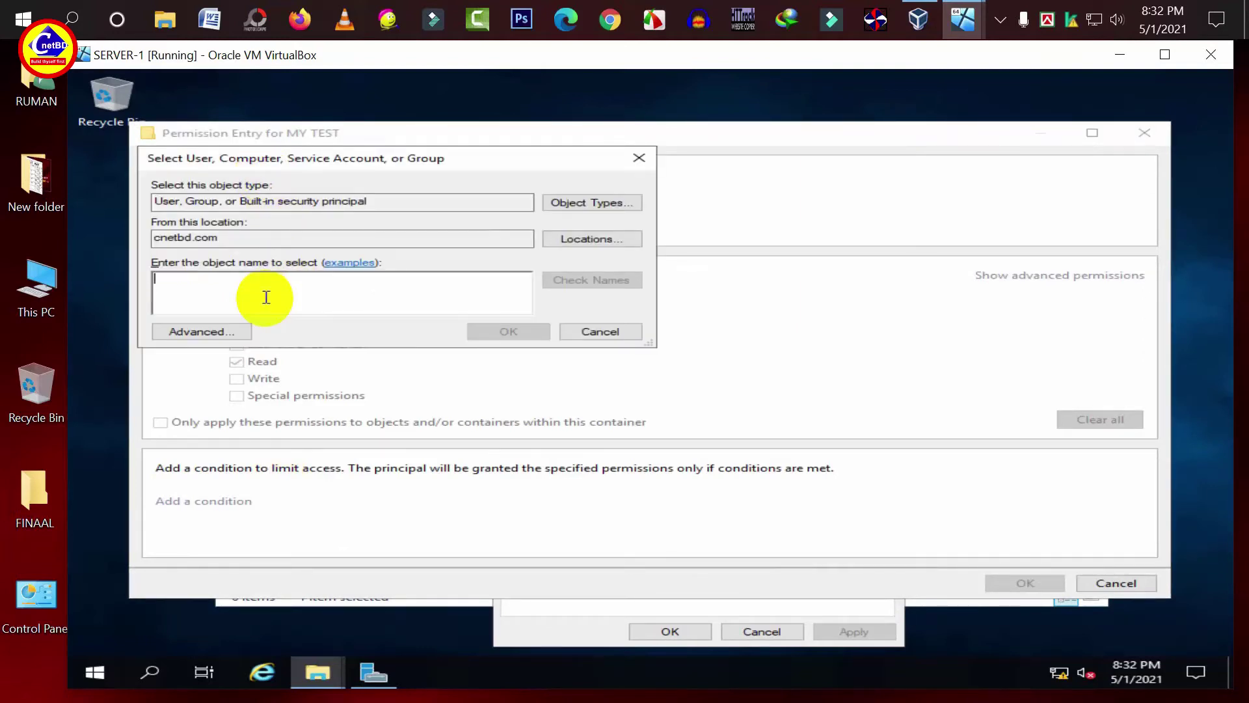
type("Users")
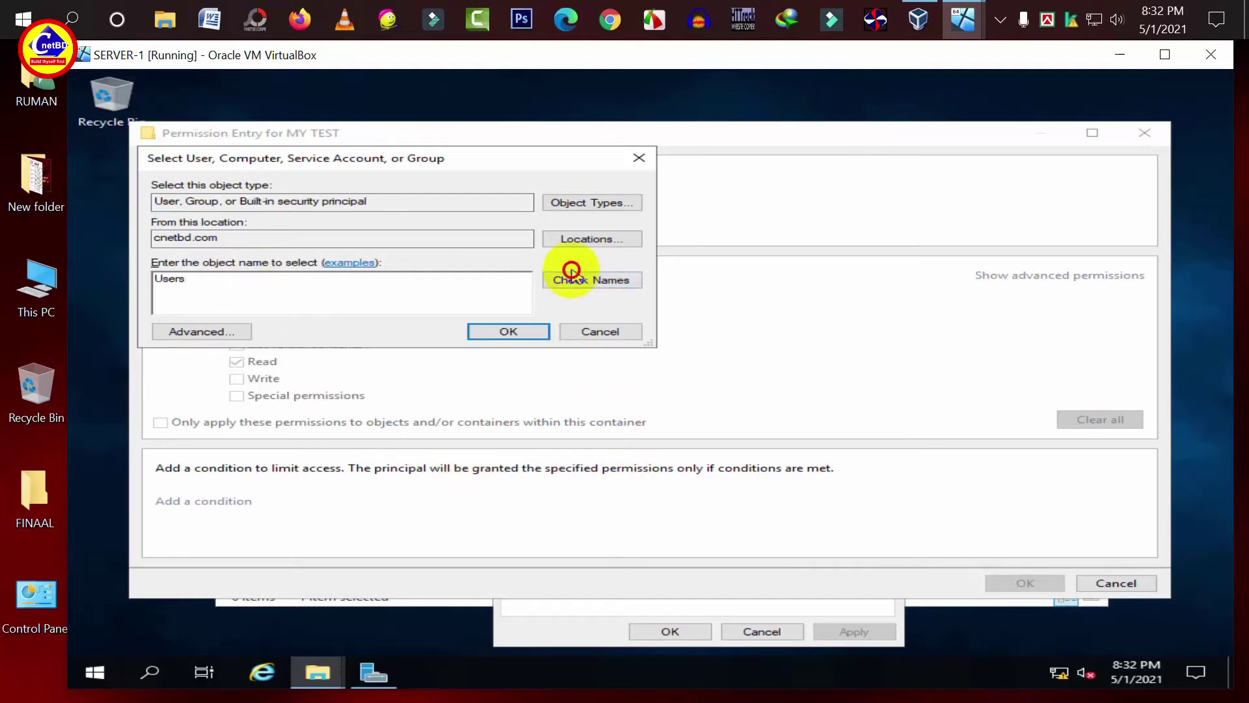
left_click(571, 280)
left_click(528, 329)
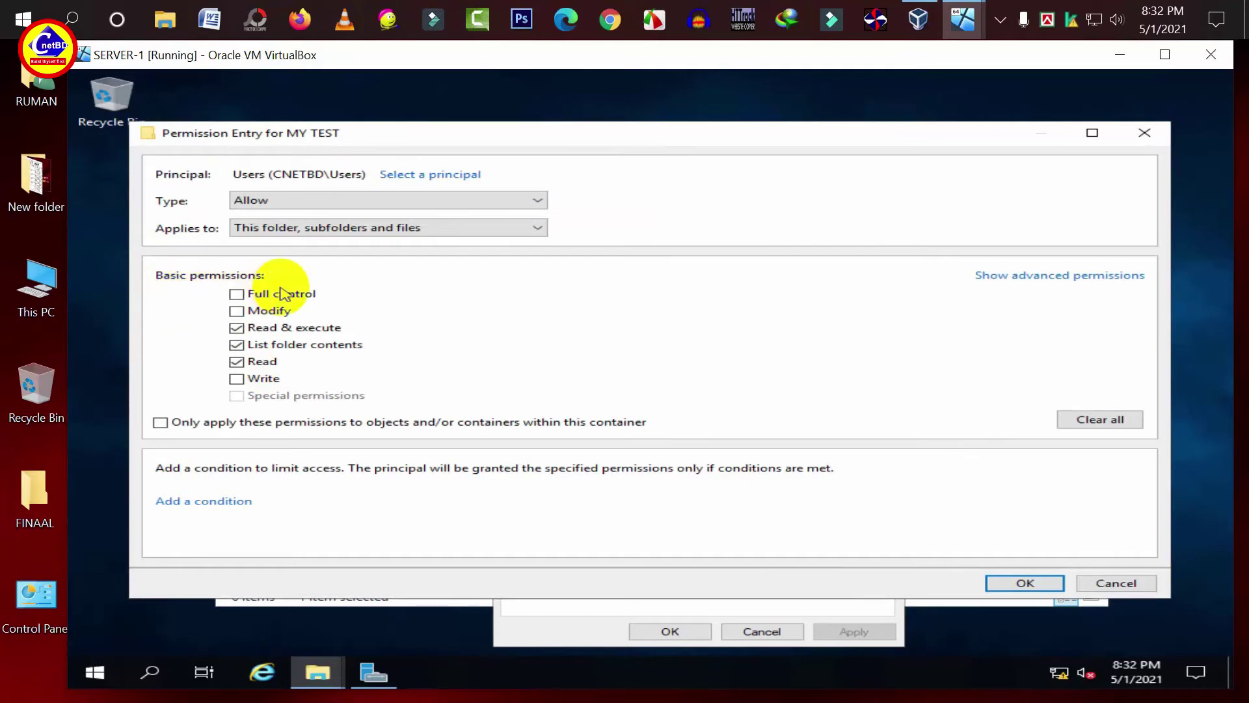
left_click(237, 328)
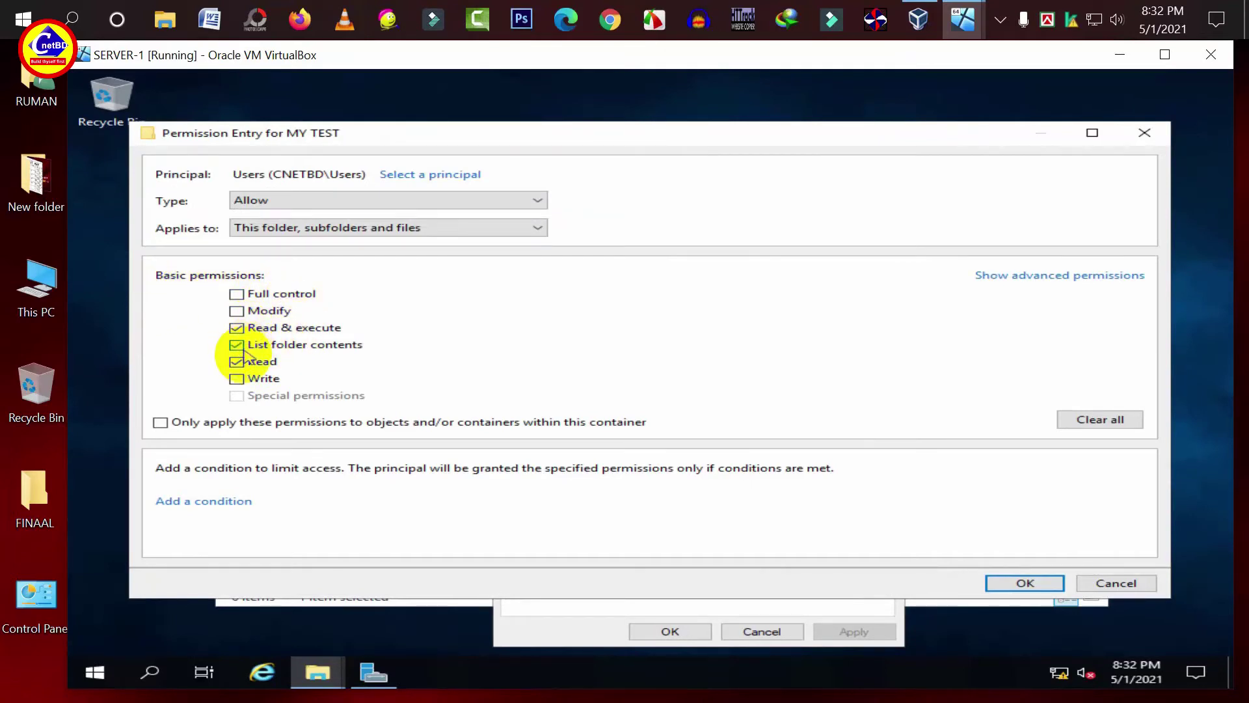
left_click(237, 328)
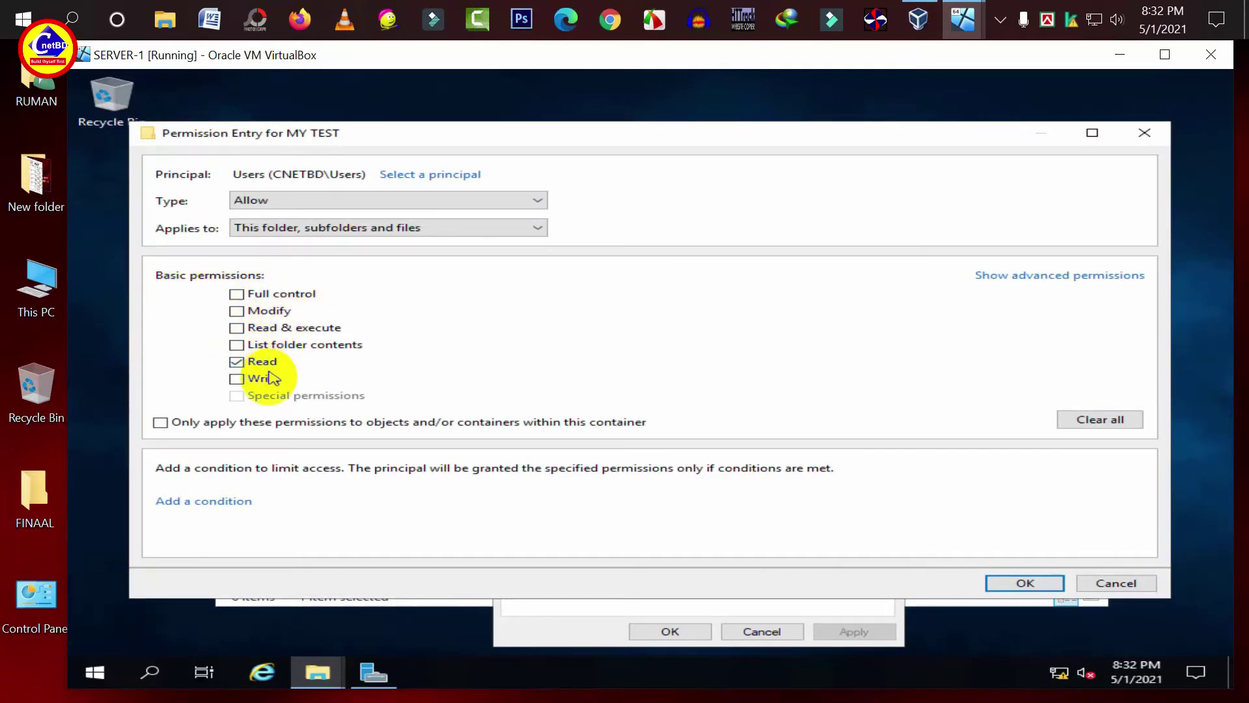
left_click(1000, 583)
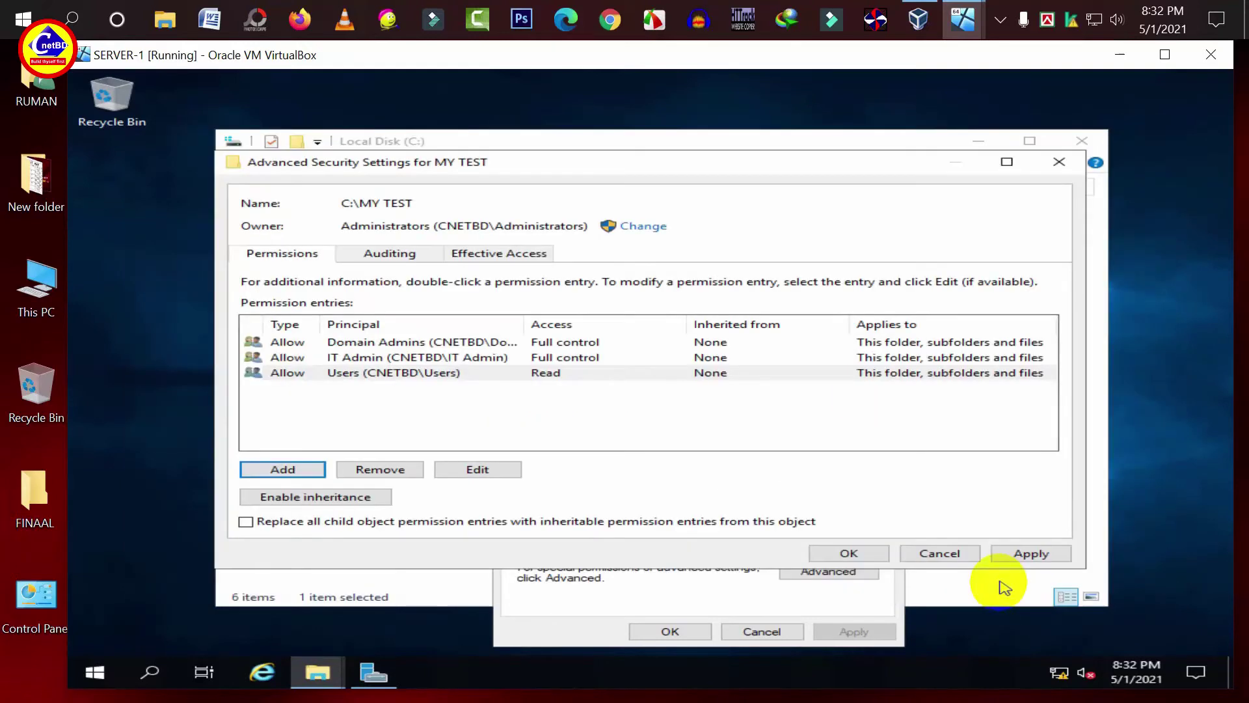
- Add a Read-only entry for Sales, apply the permissions and close MY TEST's properties
left_click(297, 470)
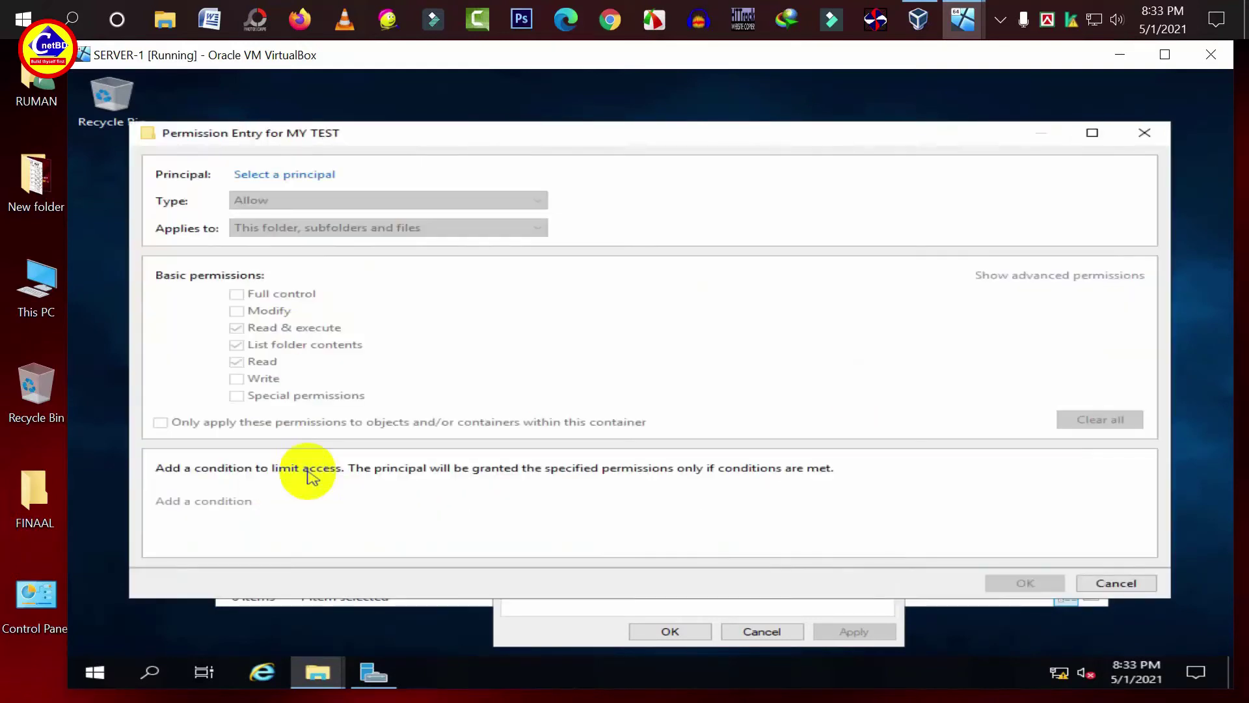
left_click(274, 174)
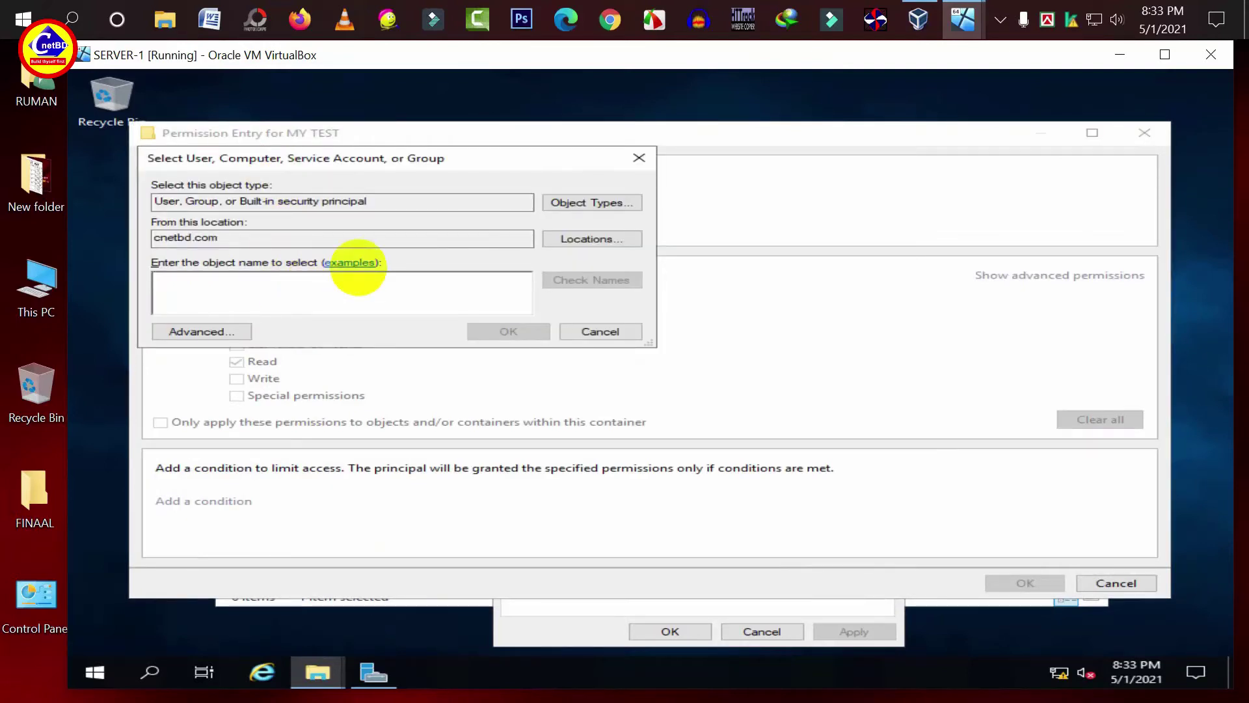
type("S")
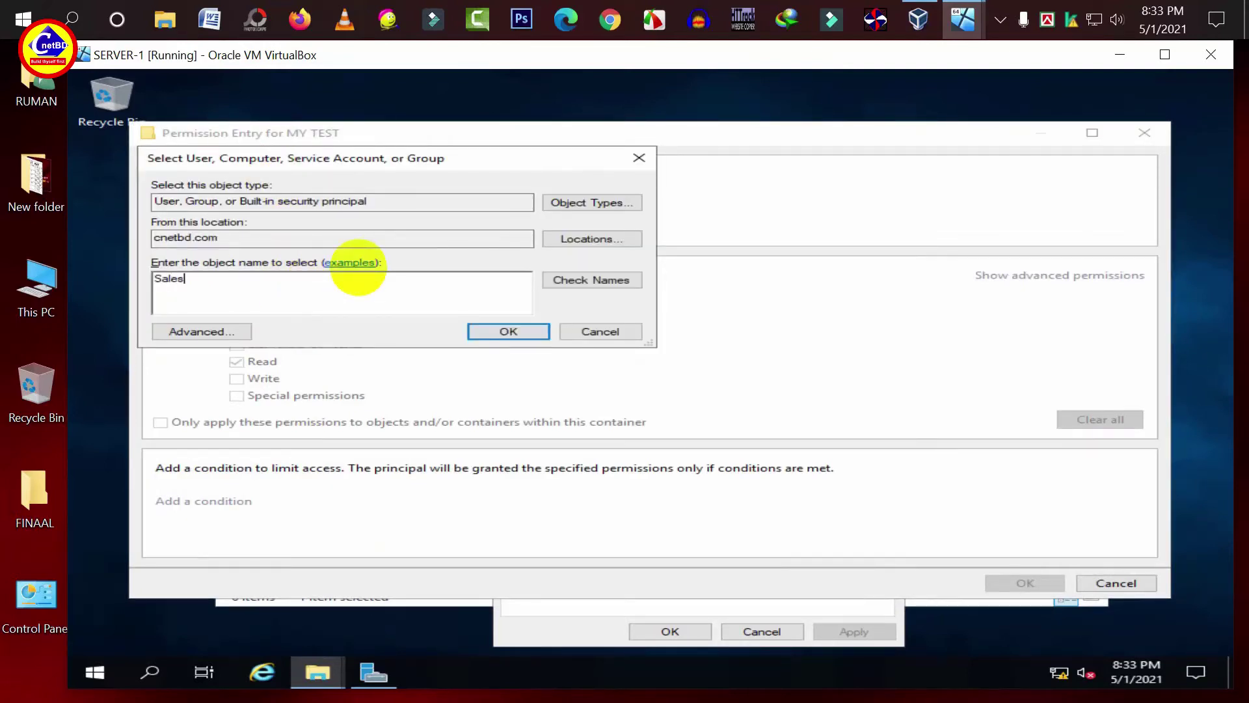
type("ales")
left_click(596, 281)
left_click(518, 332)
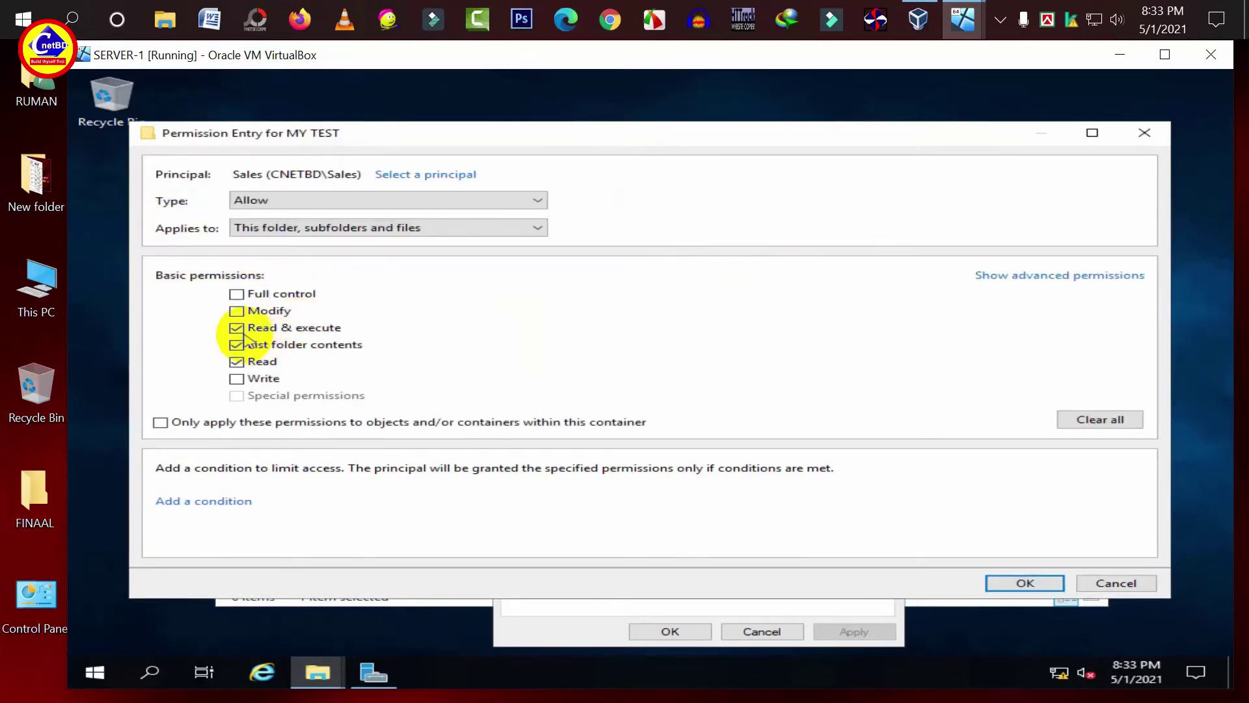
left_click(235, 327)
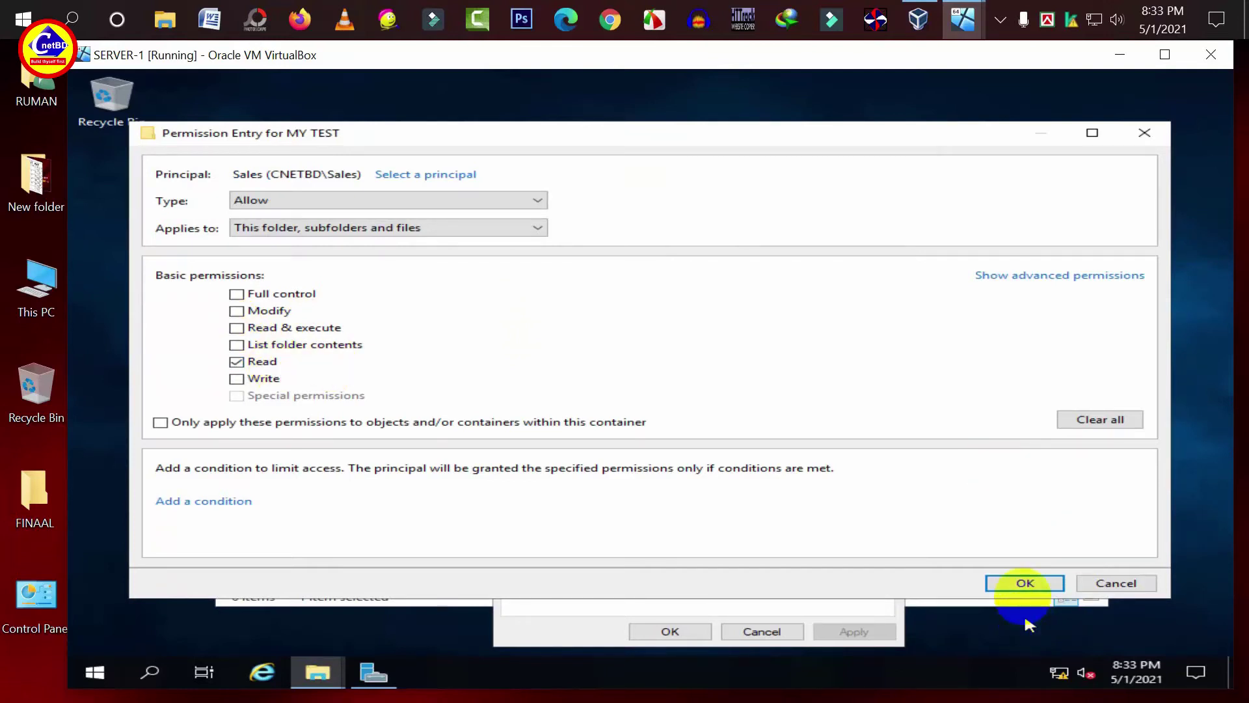
left_click(1019, 581)
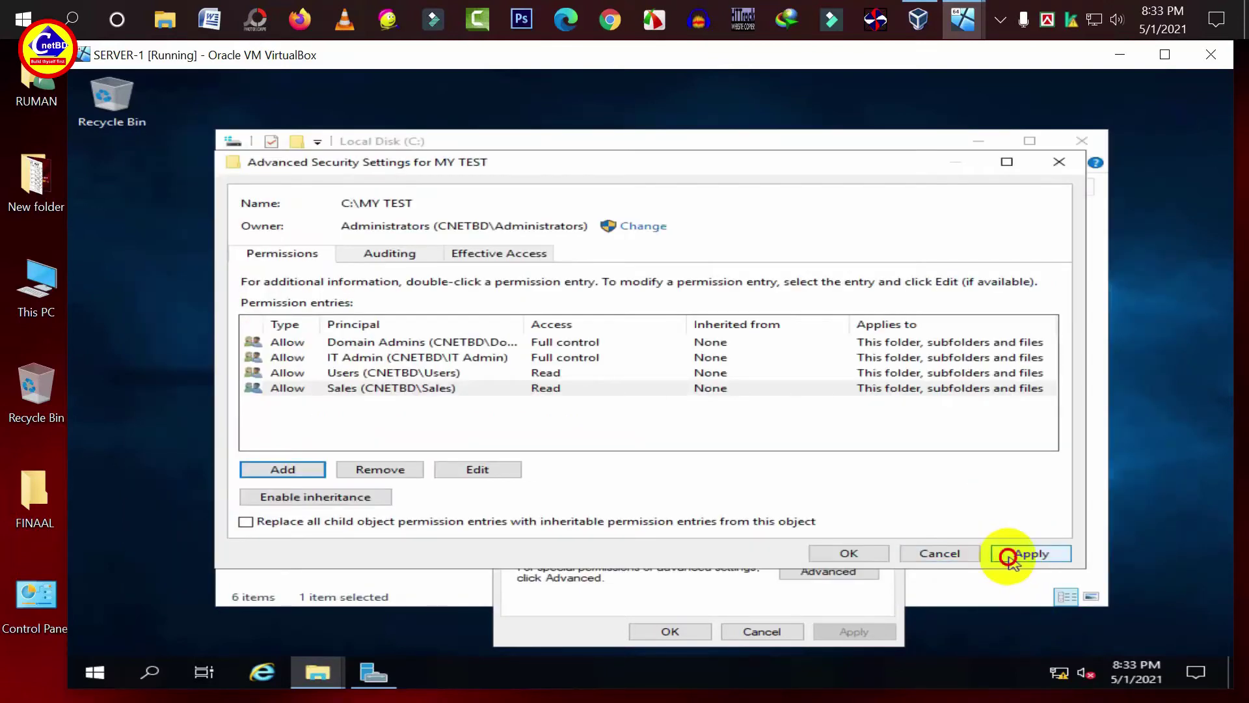
left_click(1017, 553)
left_click(865, 556)
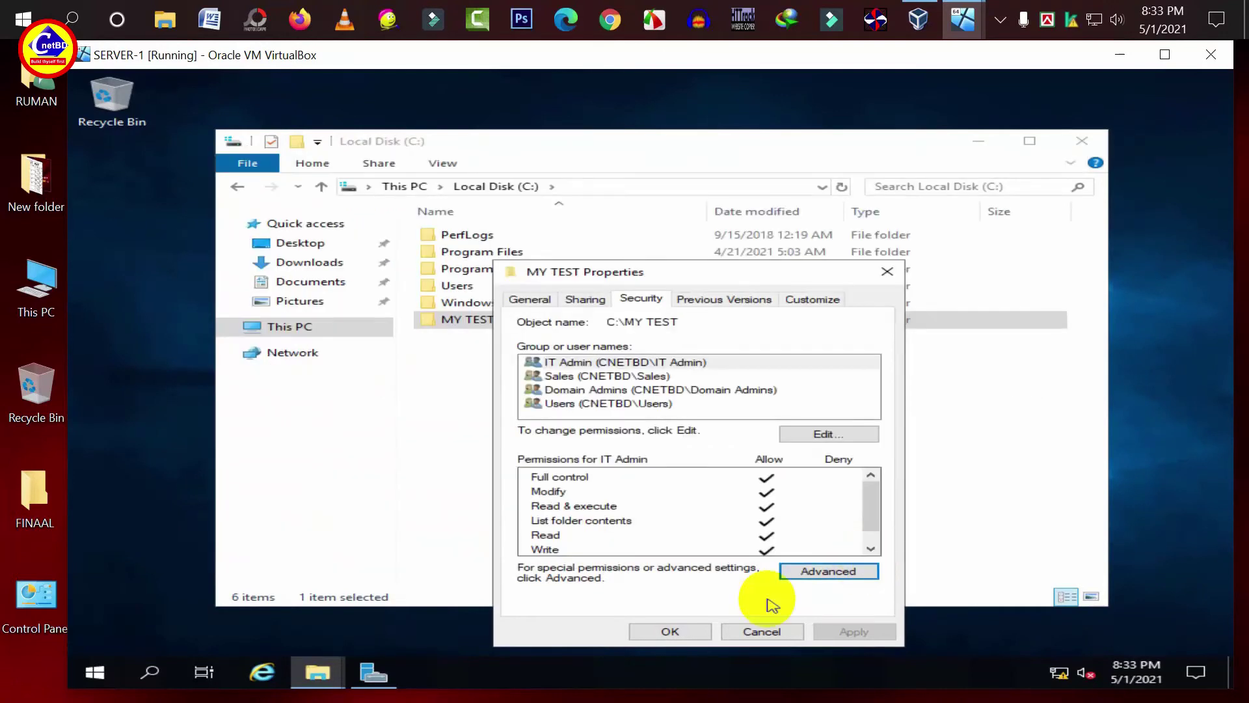
left_click(678, 631)
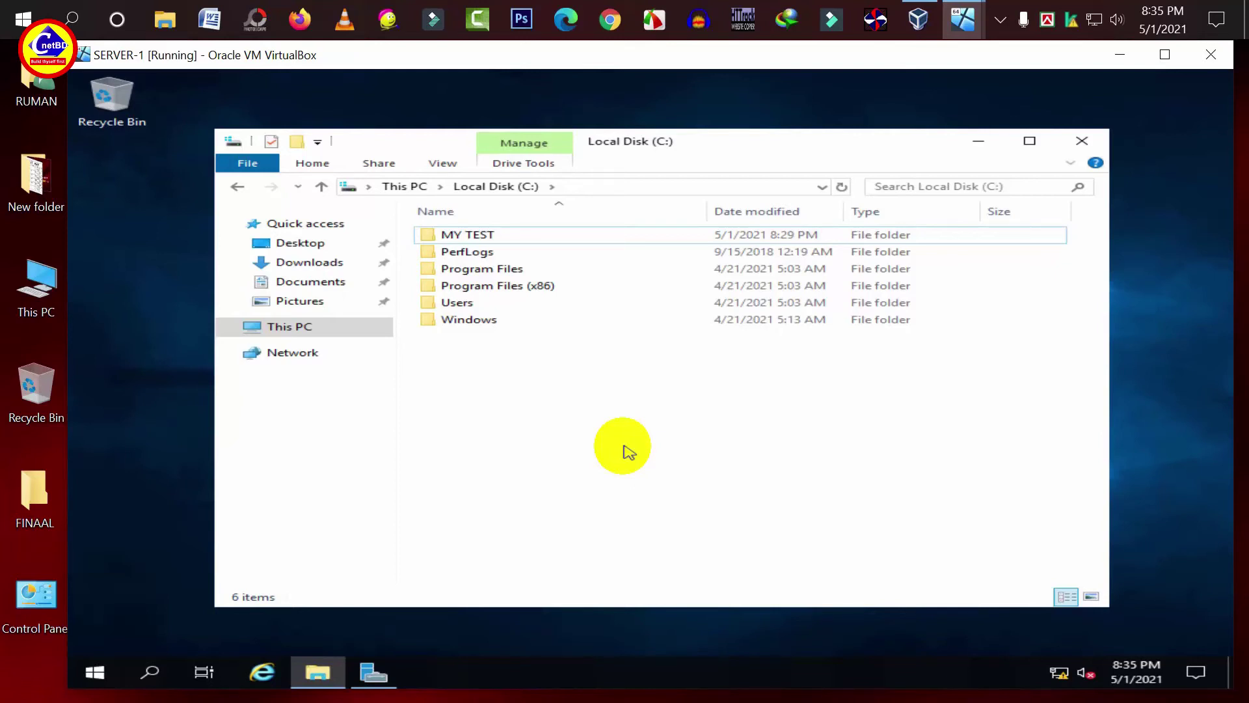
- Open MY TEST's advanced security settings on the Effective Access tab
right_click(518, 238)
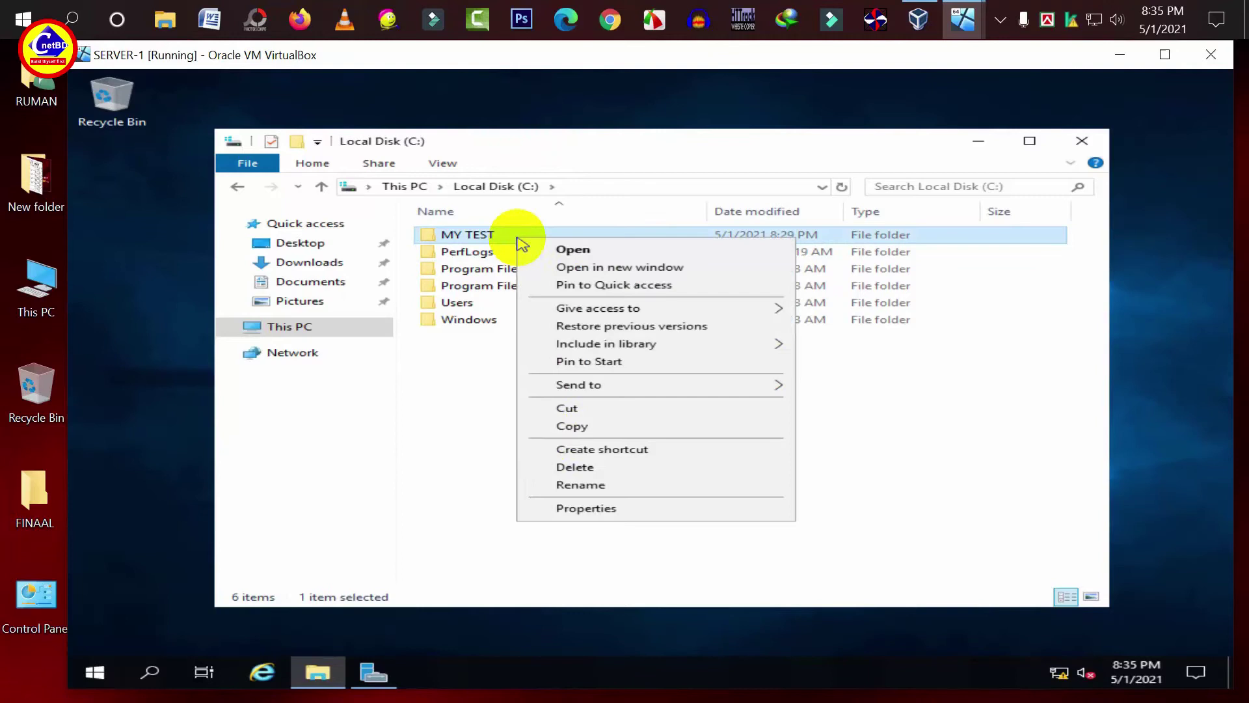
left_click(565, 510)
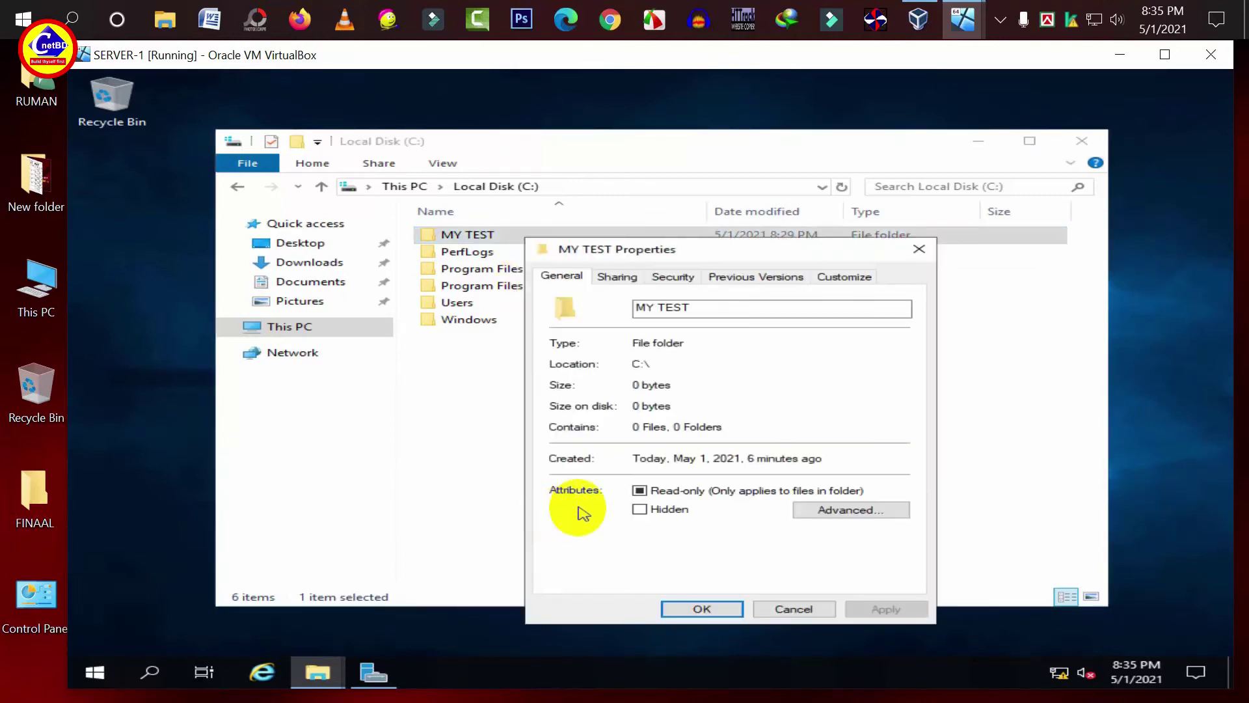
left_click(673, 279)
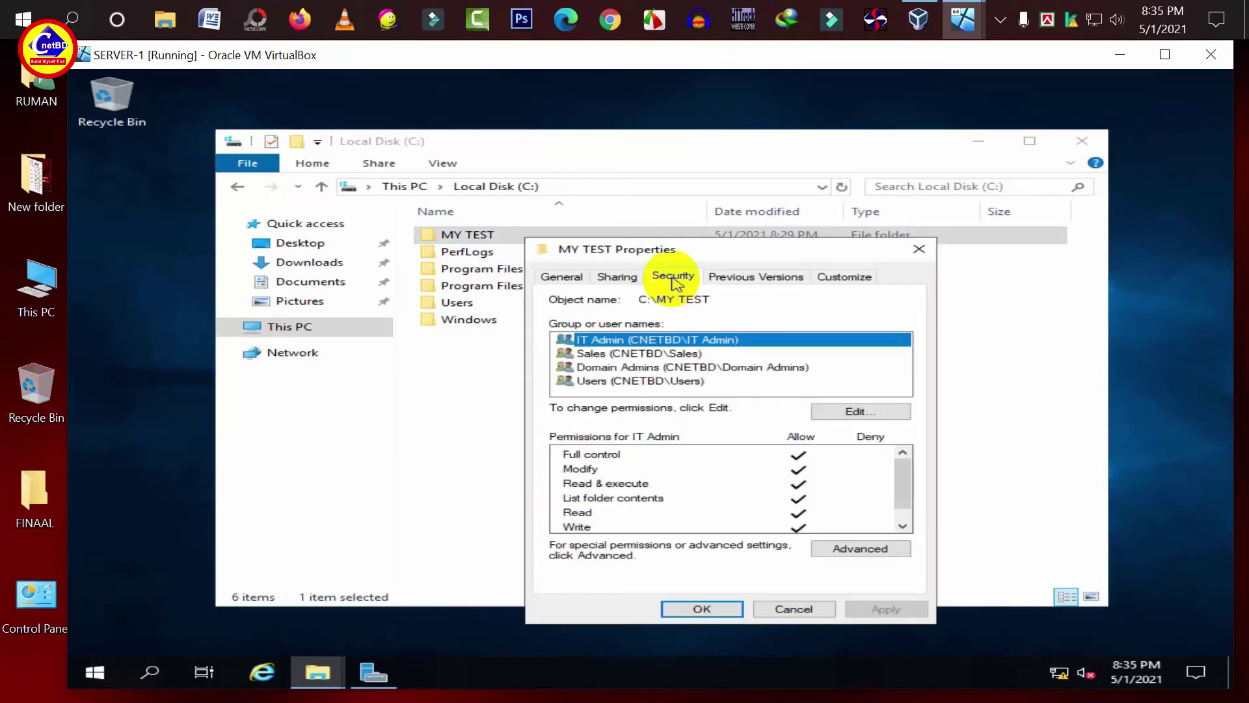
left_click(821, 550)
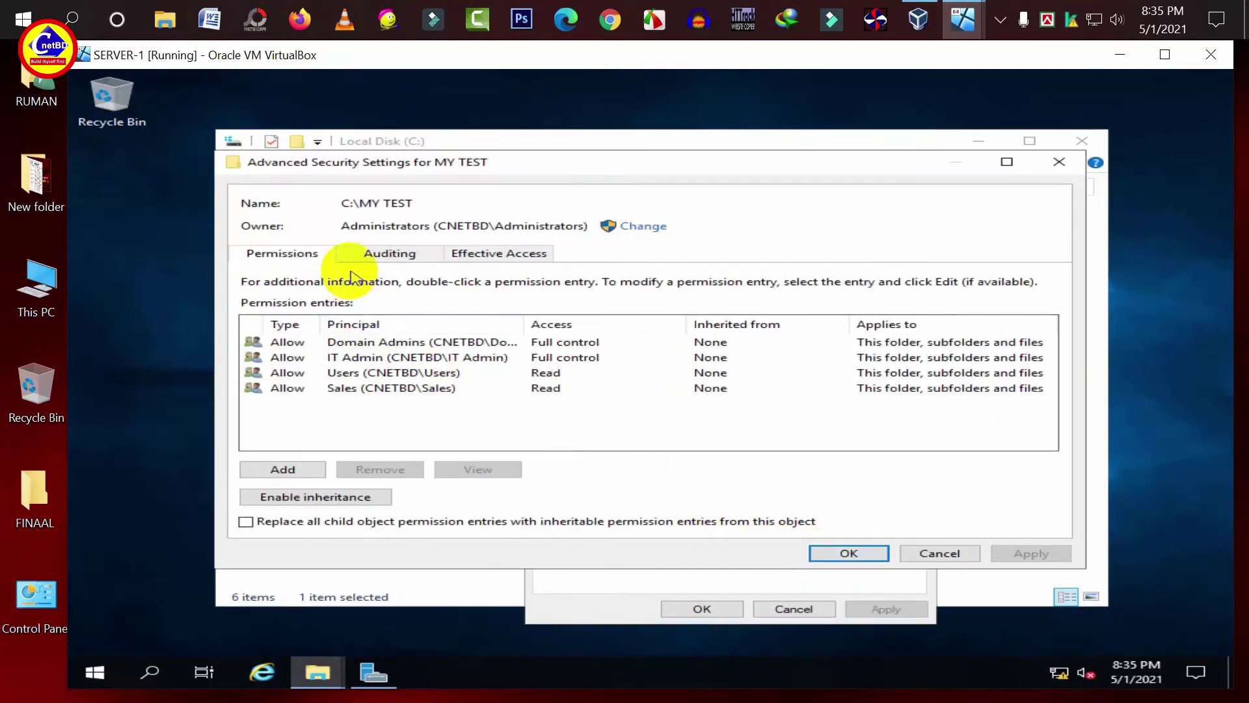
left_click(504, 264)
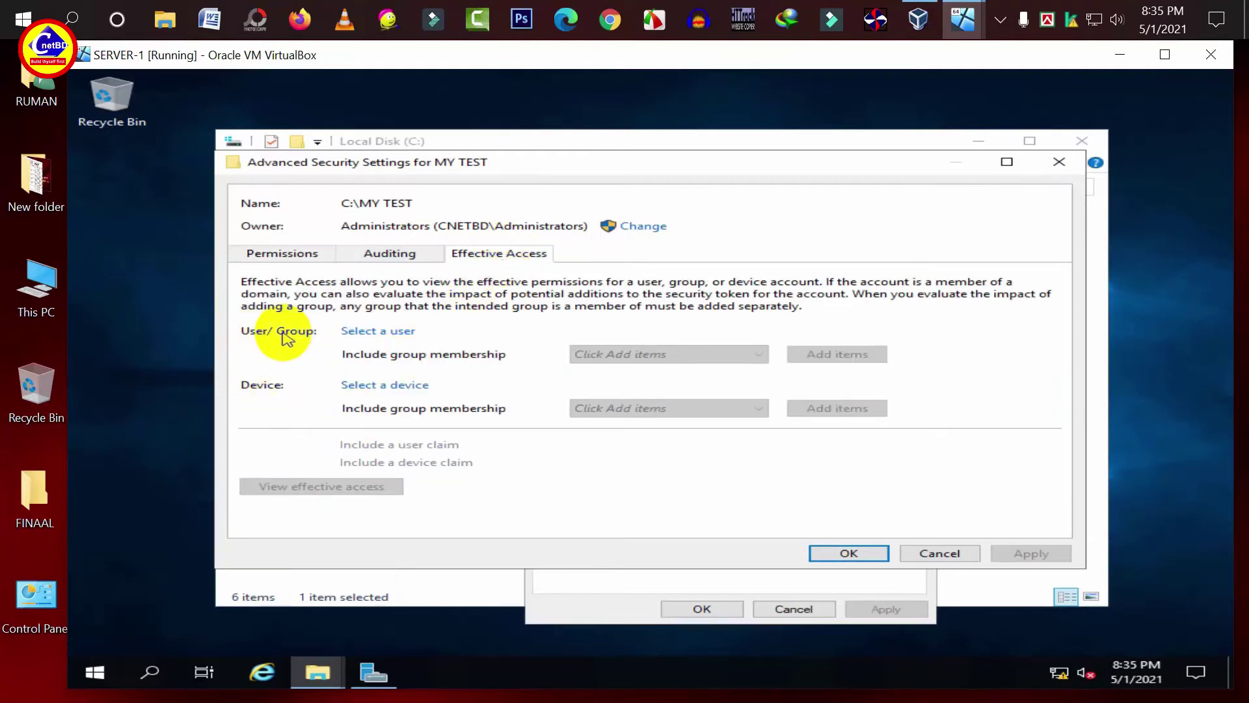
- View Sales' effective access on MY TEST, confirming read-only, then close the advanced settings
left_click(382, 331)
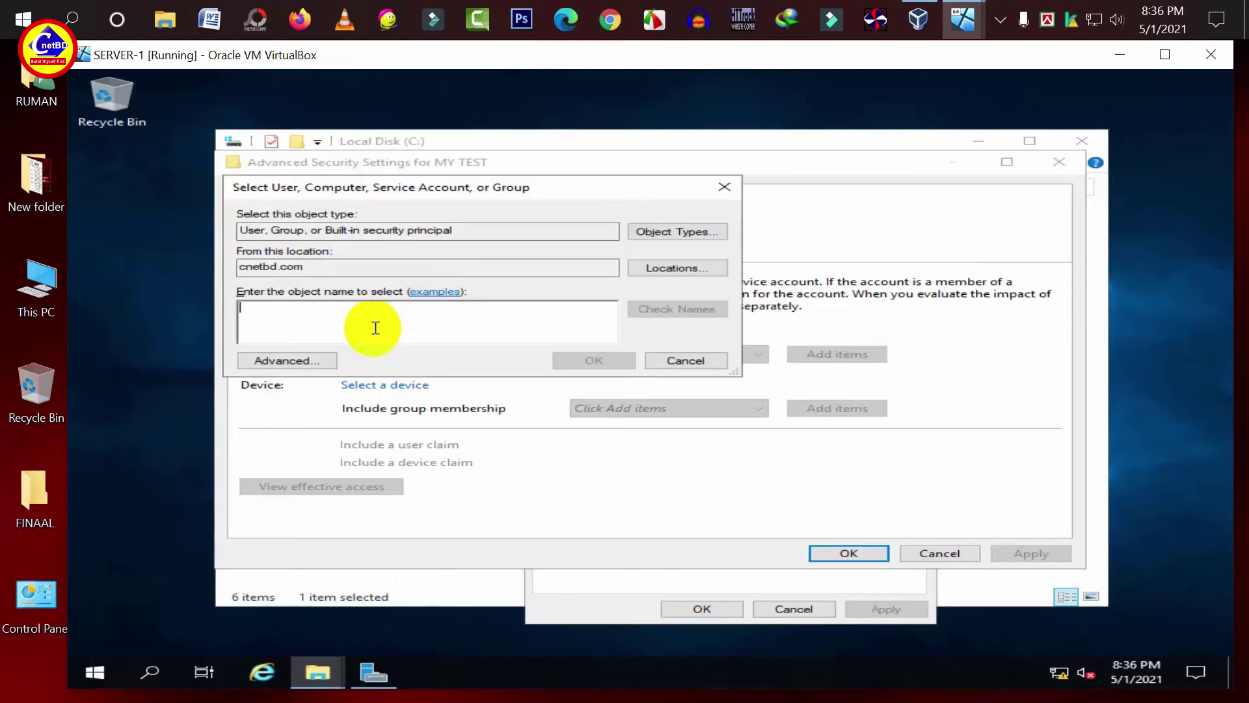
type("S")
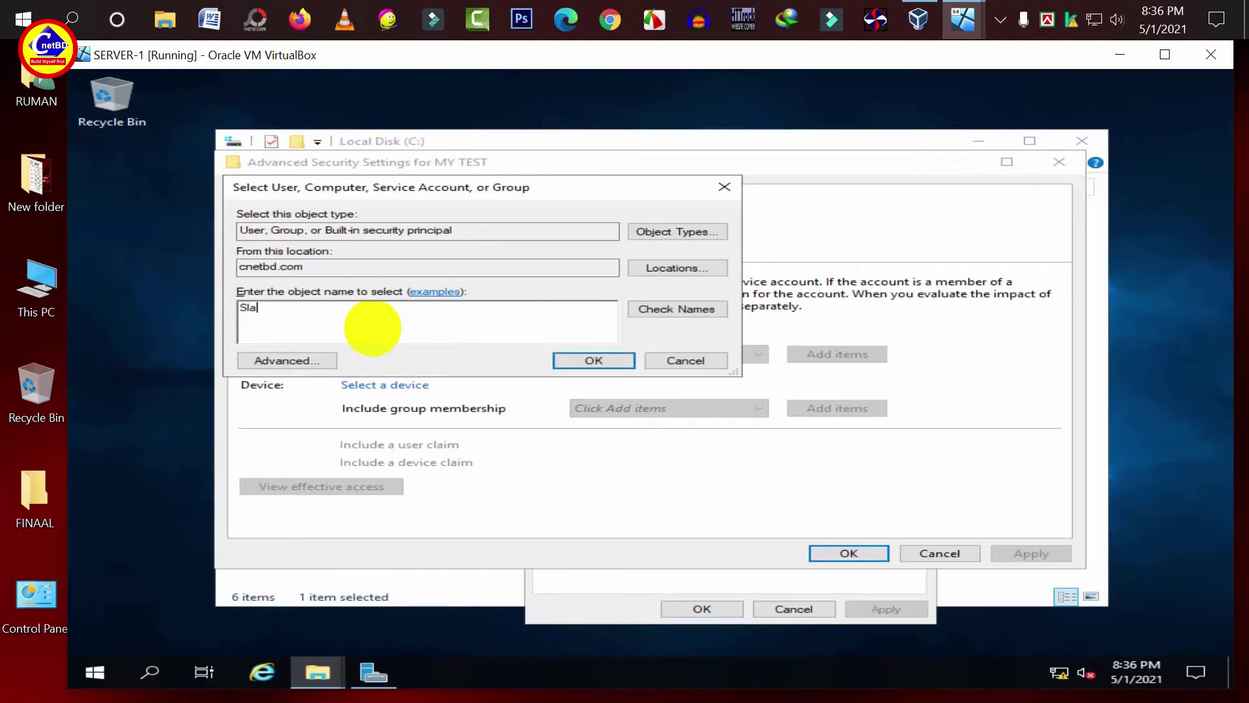
key("BackSpace")
type("Sales")
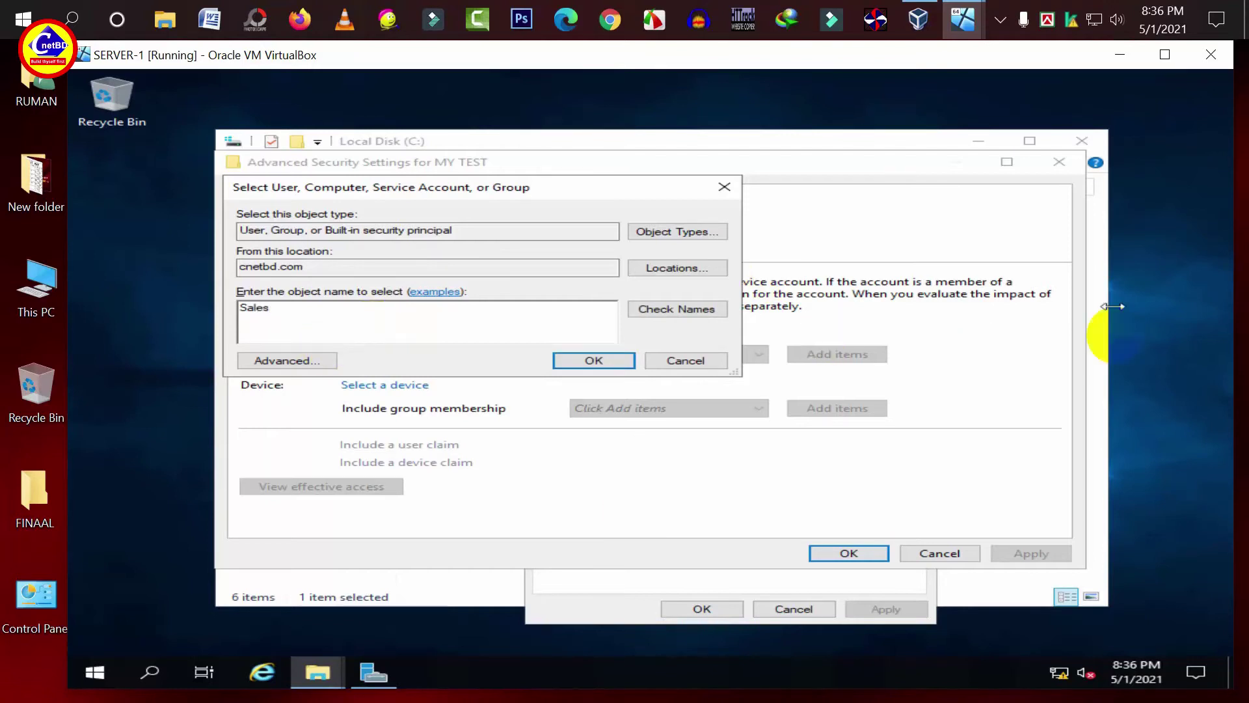
left_click(709, 307)
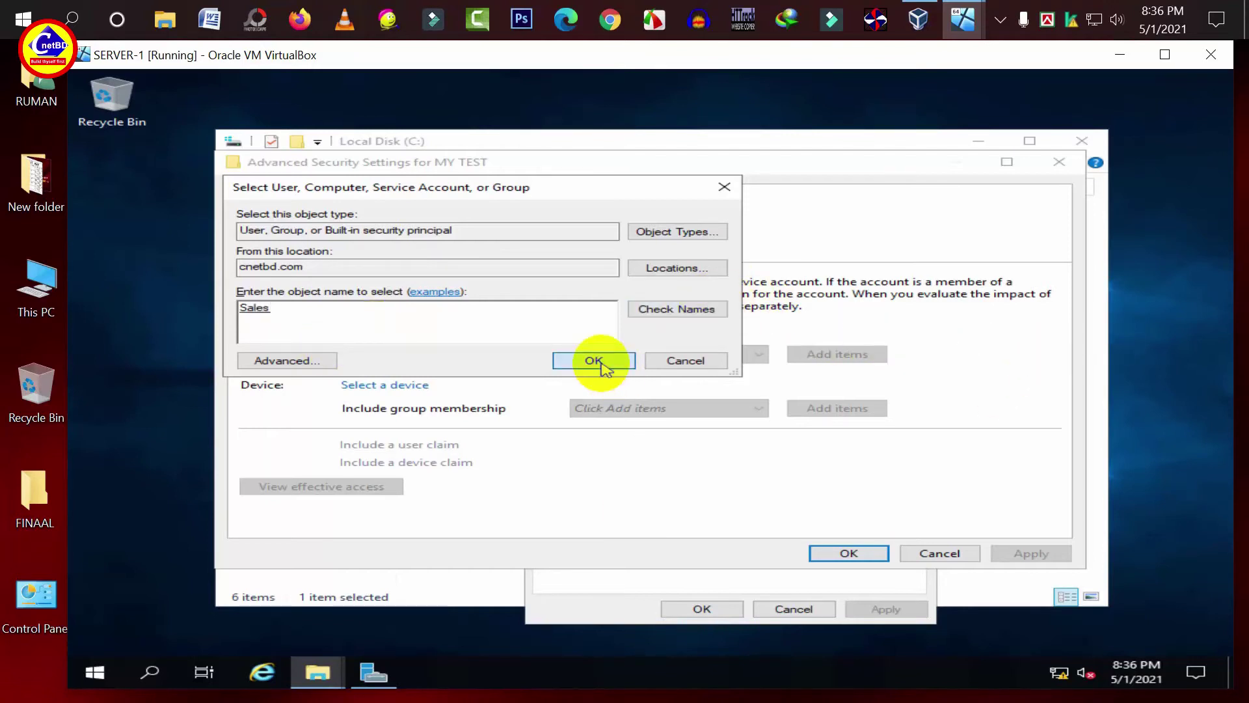
left_click(596, 361)
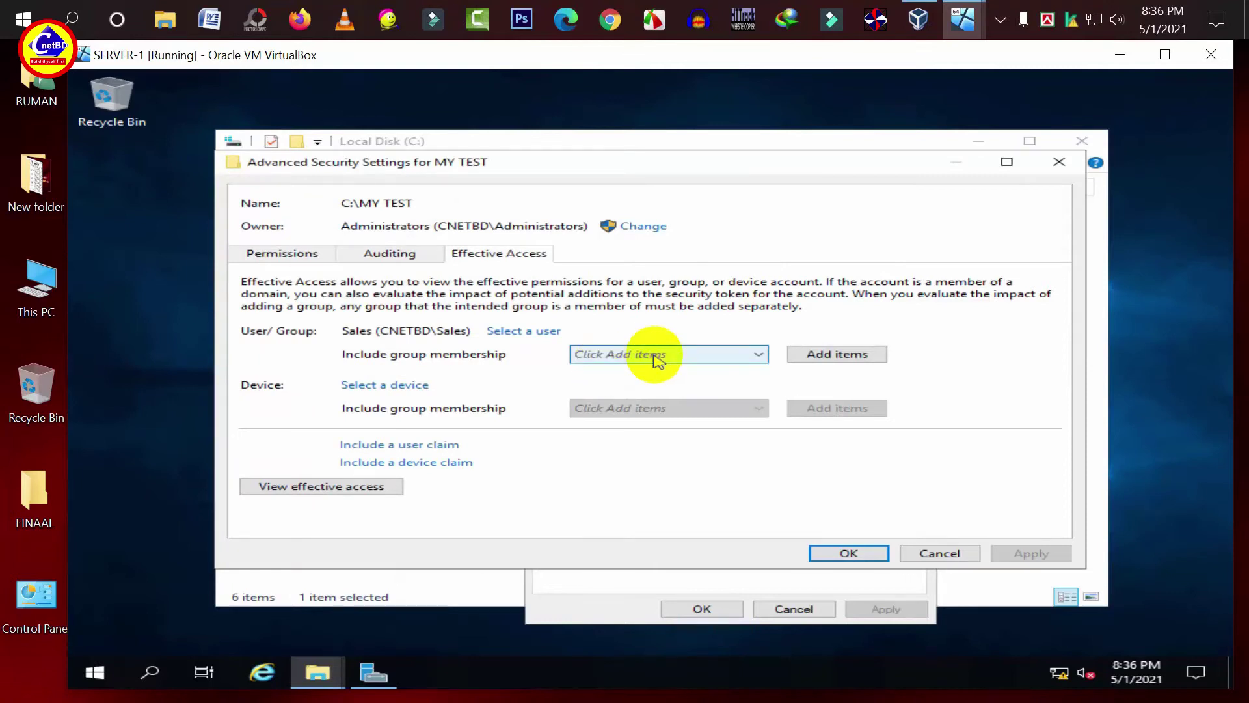
left_click(309, 490)
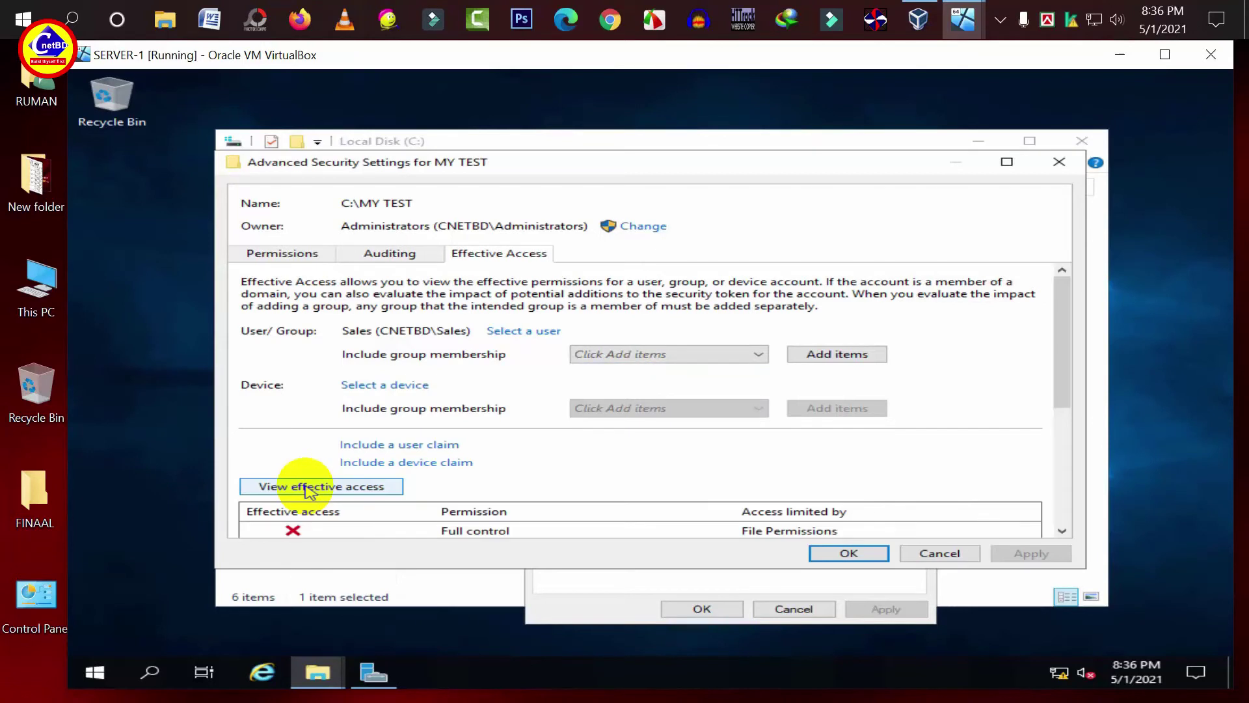
scroll(475, 467, "down", 5)
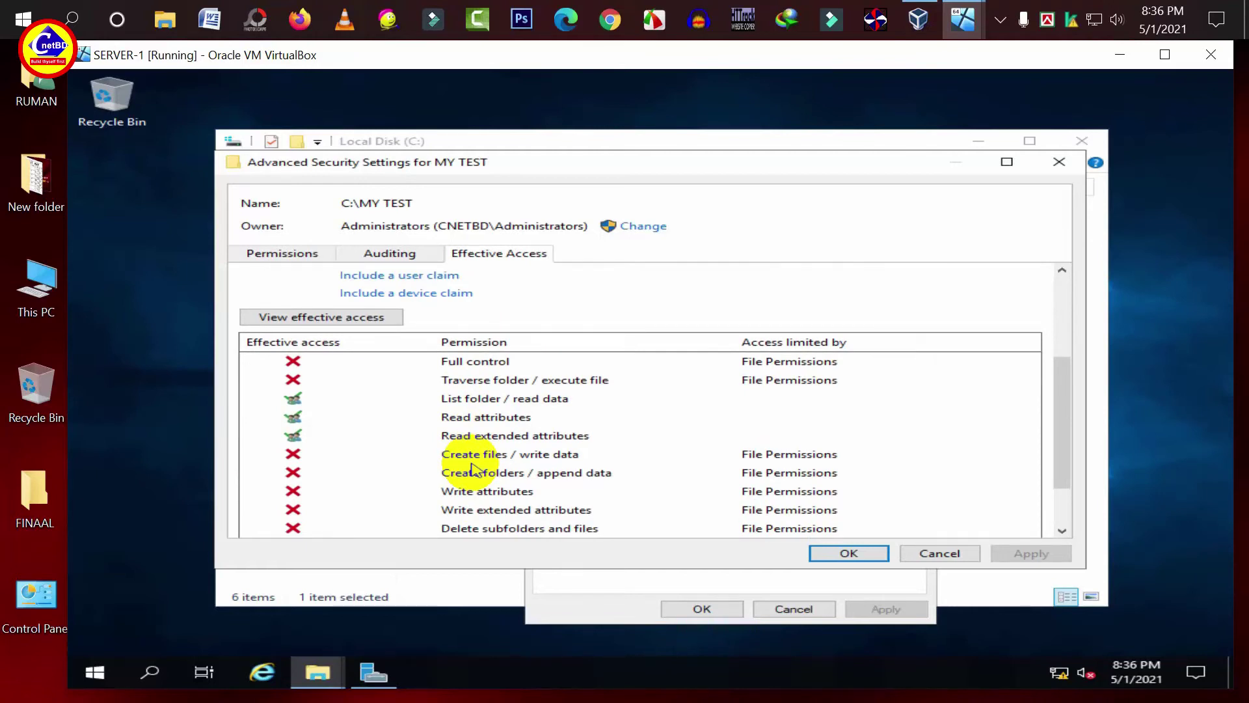
left_click(838, 555)
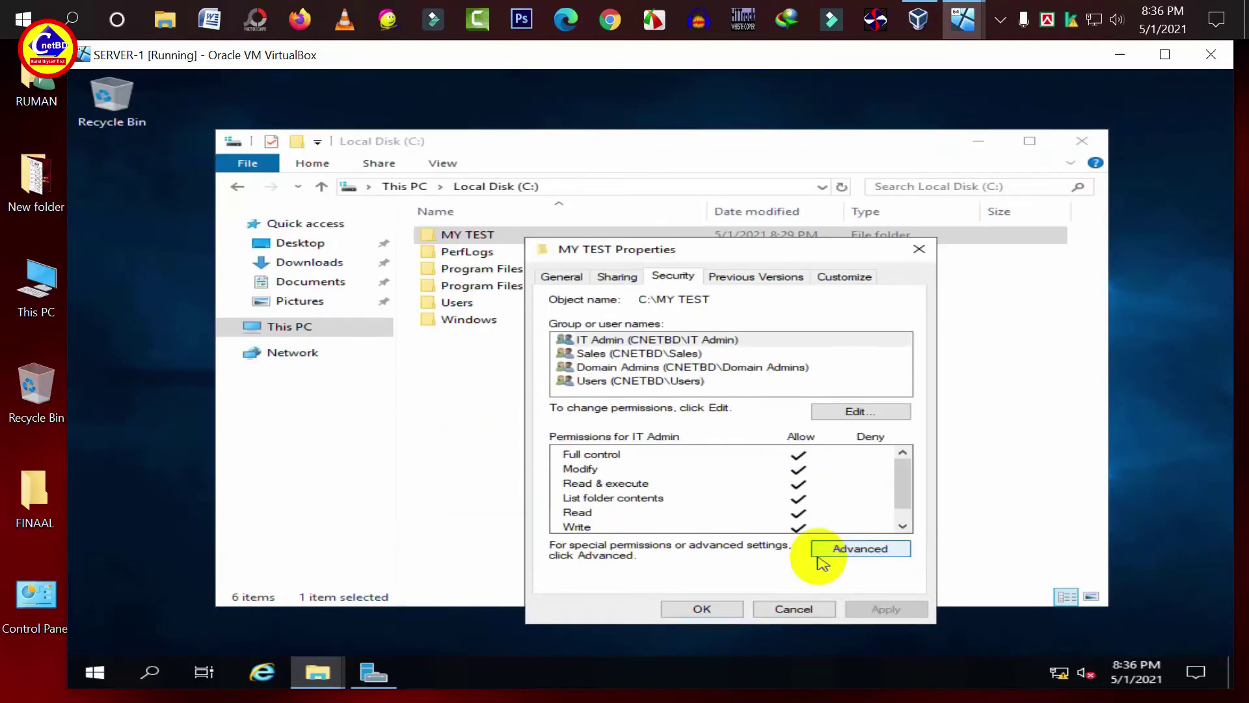
- Enable Advanced Sharing for MY TEST under the share name MY TEST and view its share permissions
left_click(702, 605)
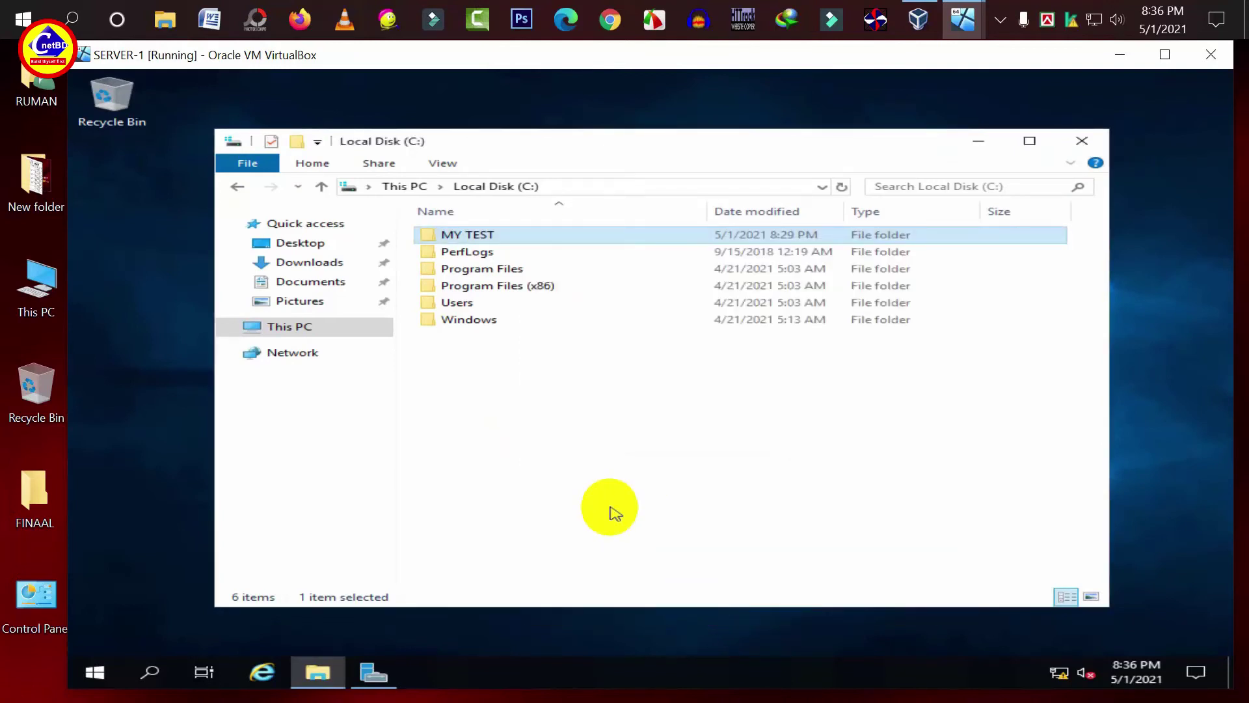
right_click(445, 234)
left_click(546, 518)
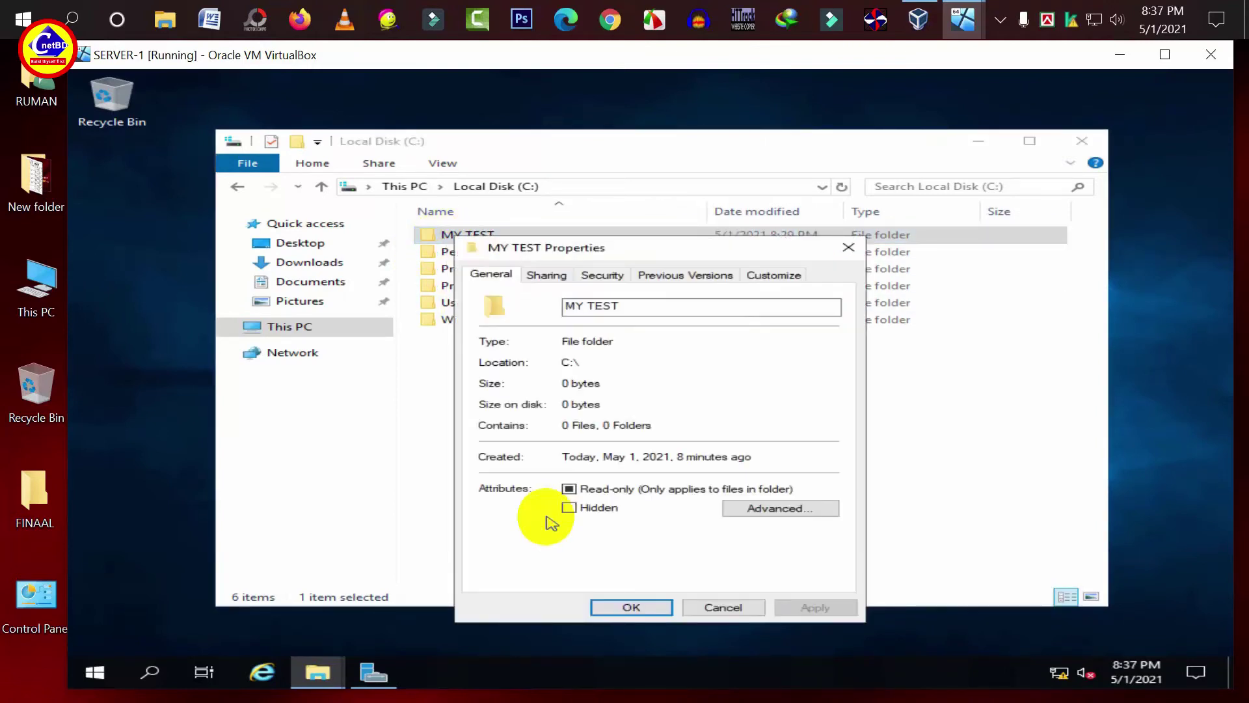
left_click(548, 276)
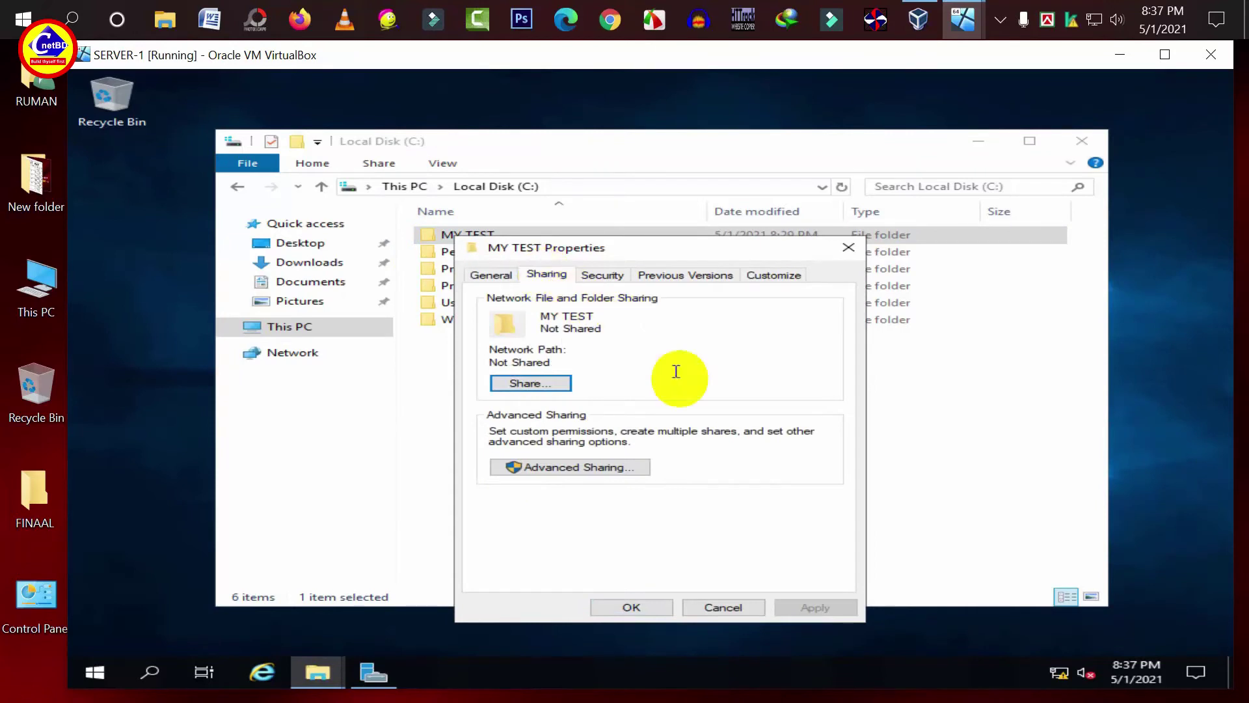
left_click(593, 467)
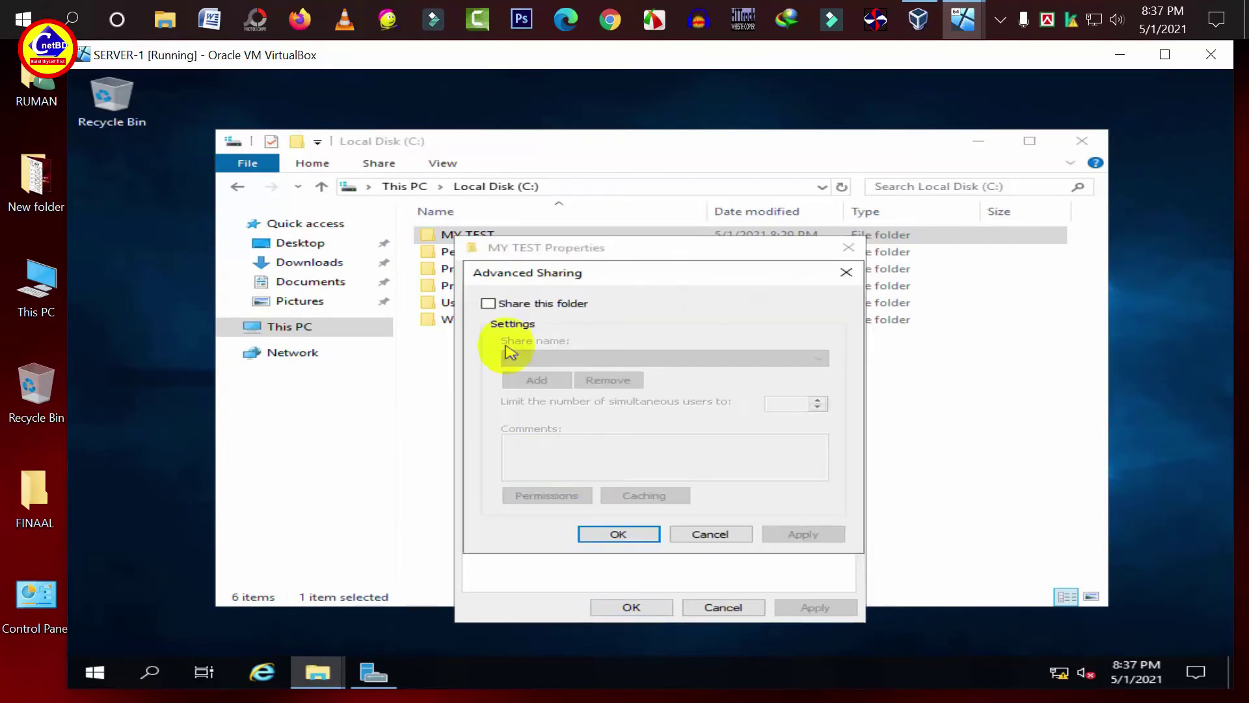
left_click(489, 305)
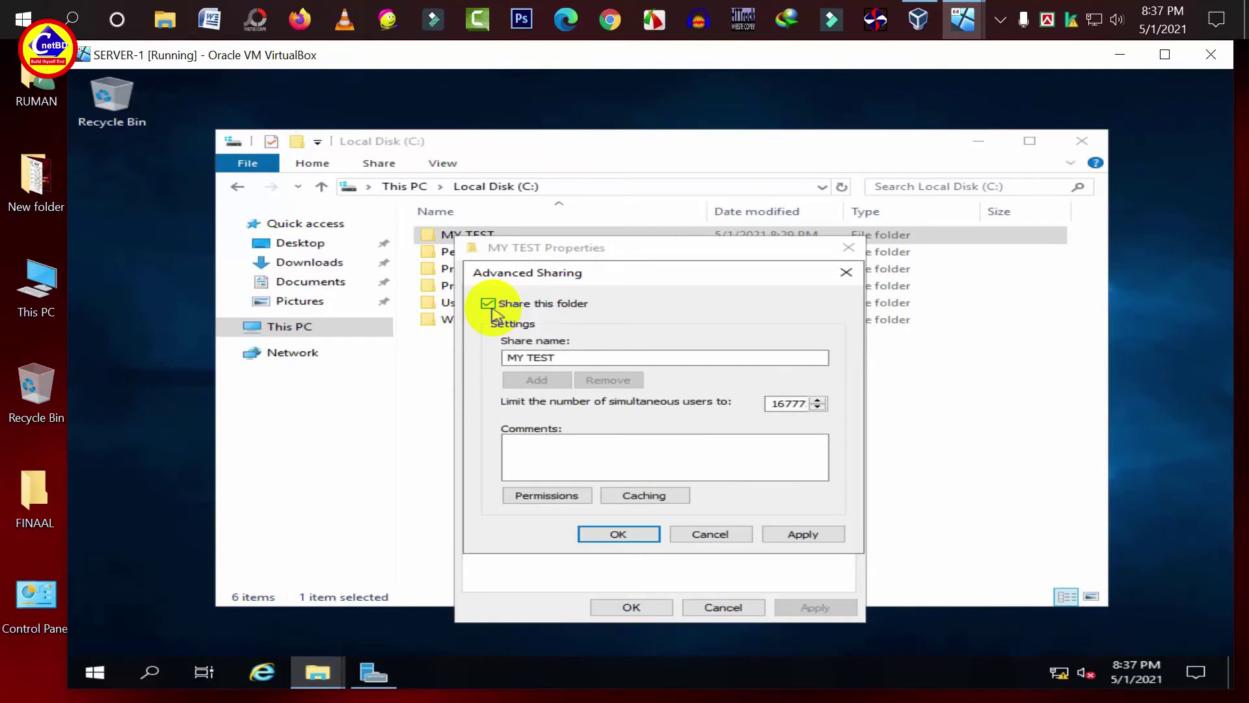
left_click(548, 495)
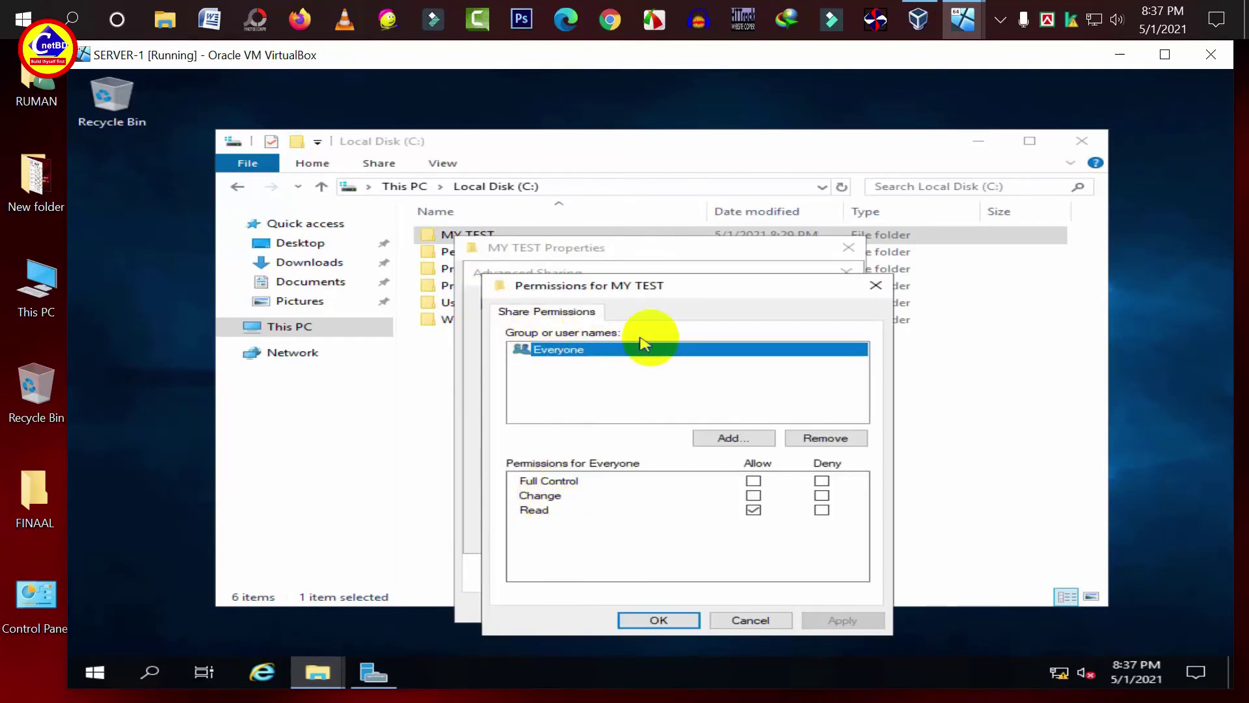
- Replace Everyone with Sales in MY TEST's share permissions, allowing Read
left_click(818, 440)
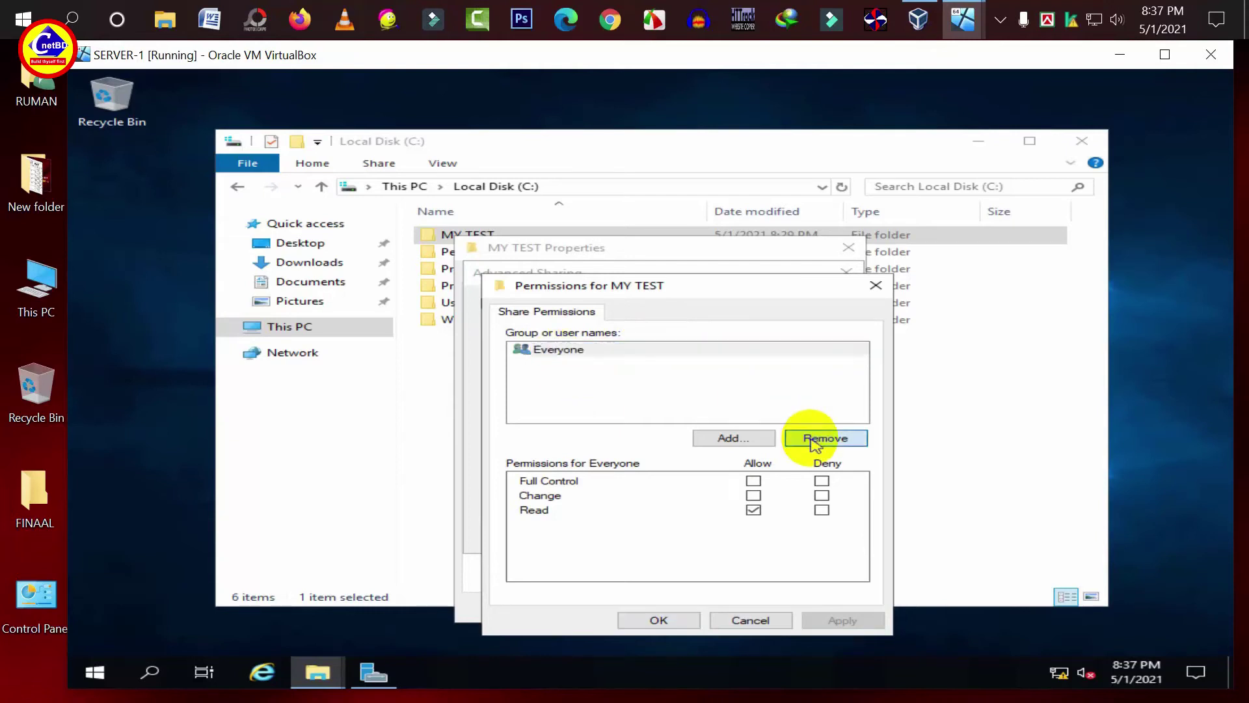
left_click(755, 436)
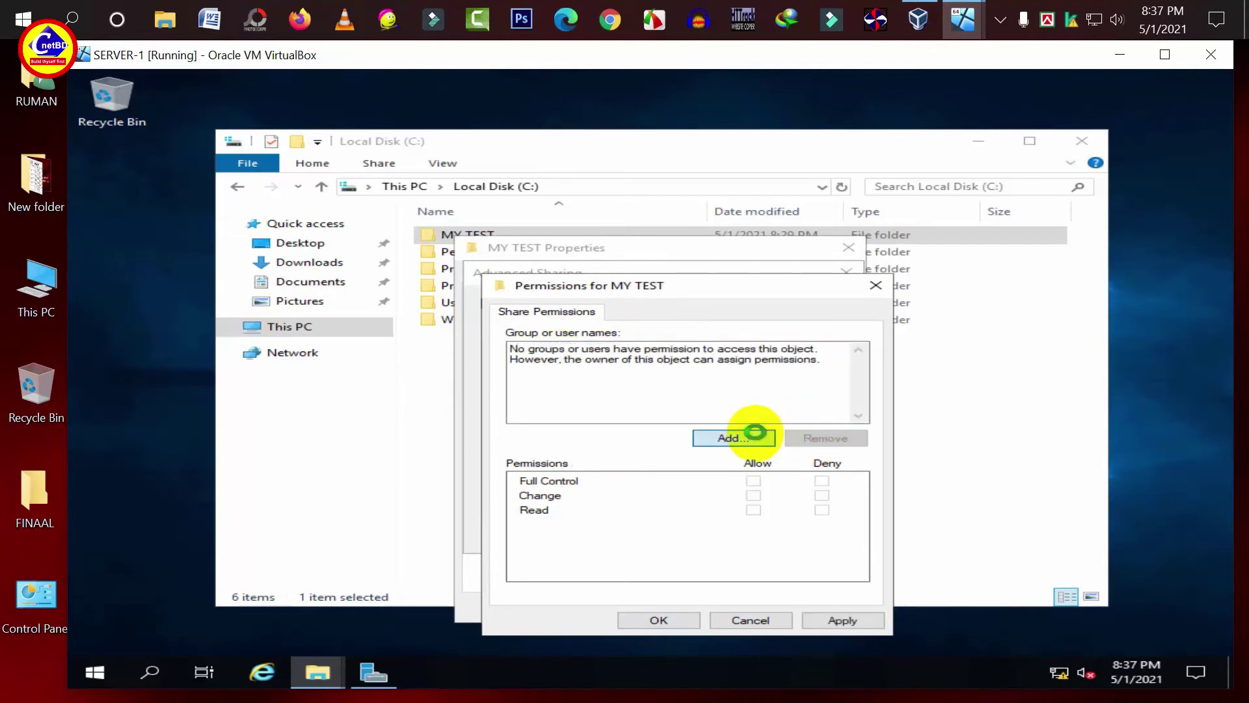
type("Sales")
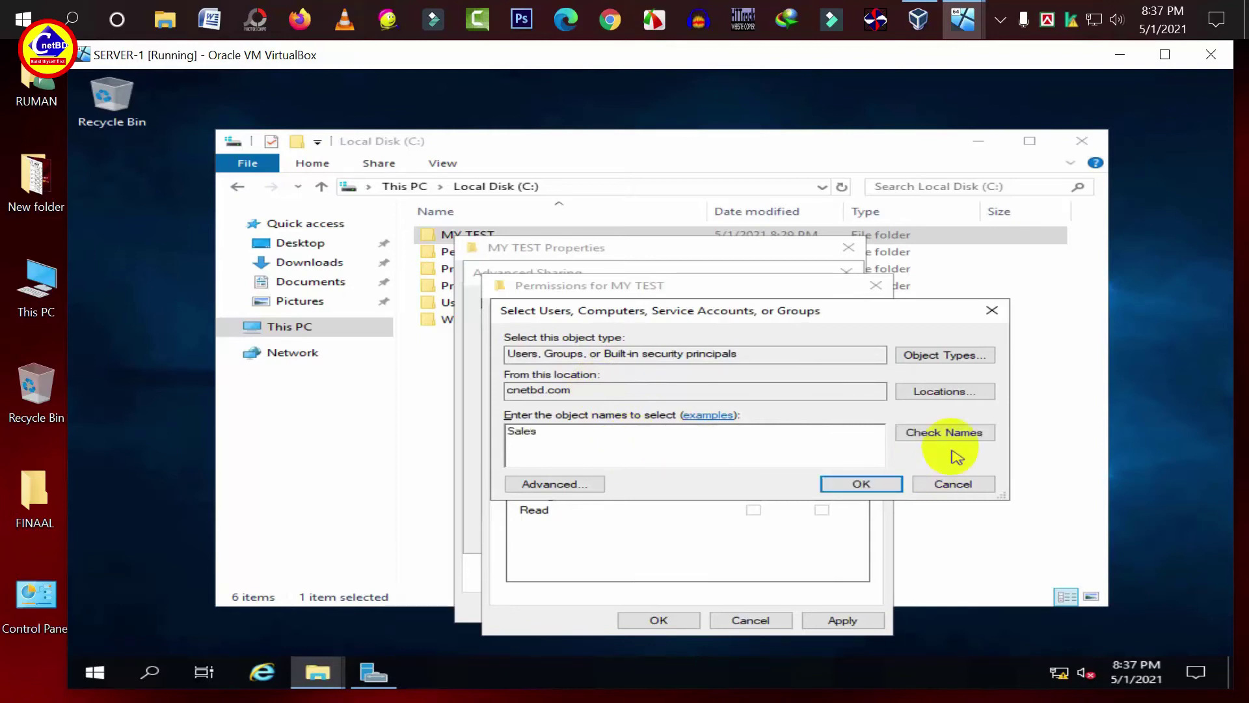
left_click(957, 432)
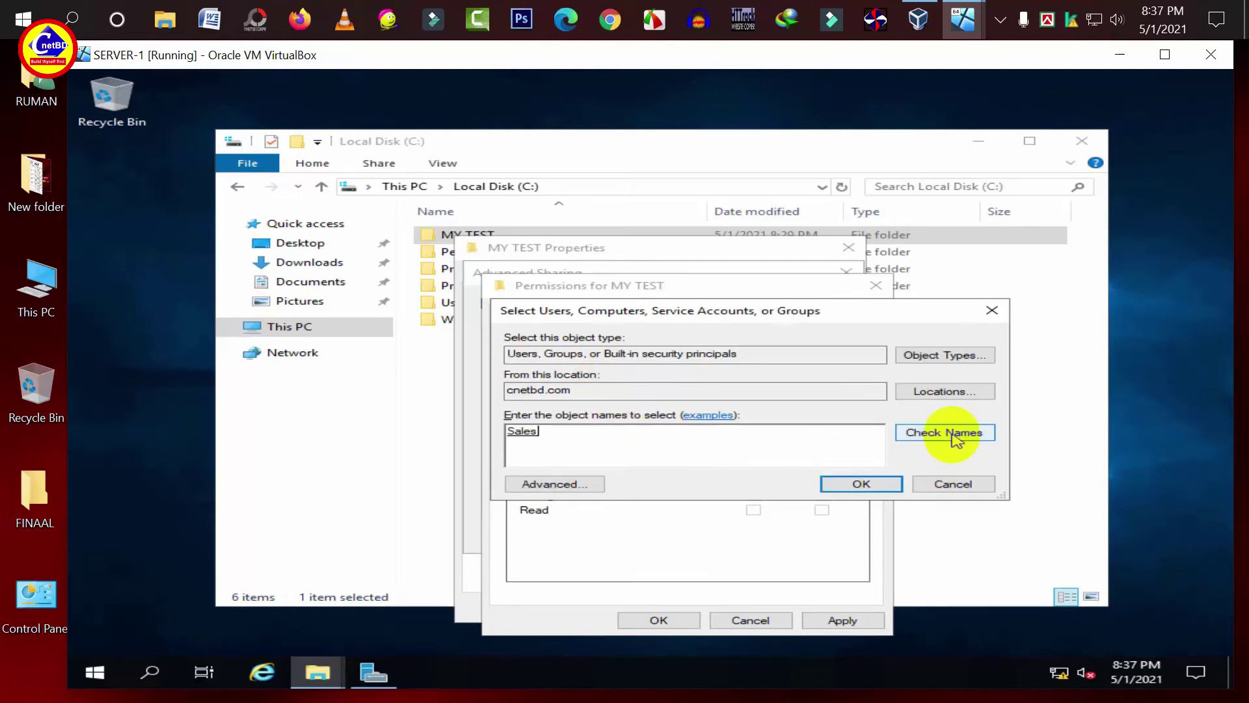
left_click(849, 485)
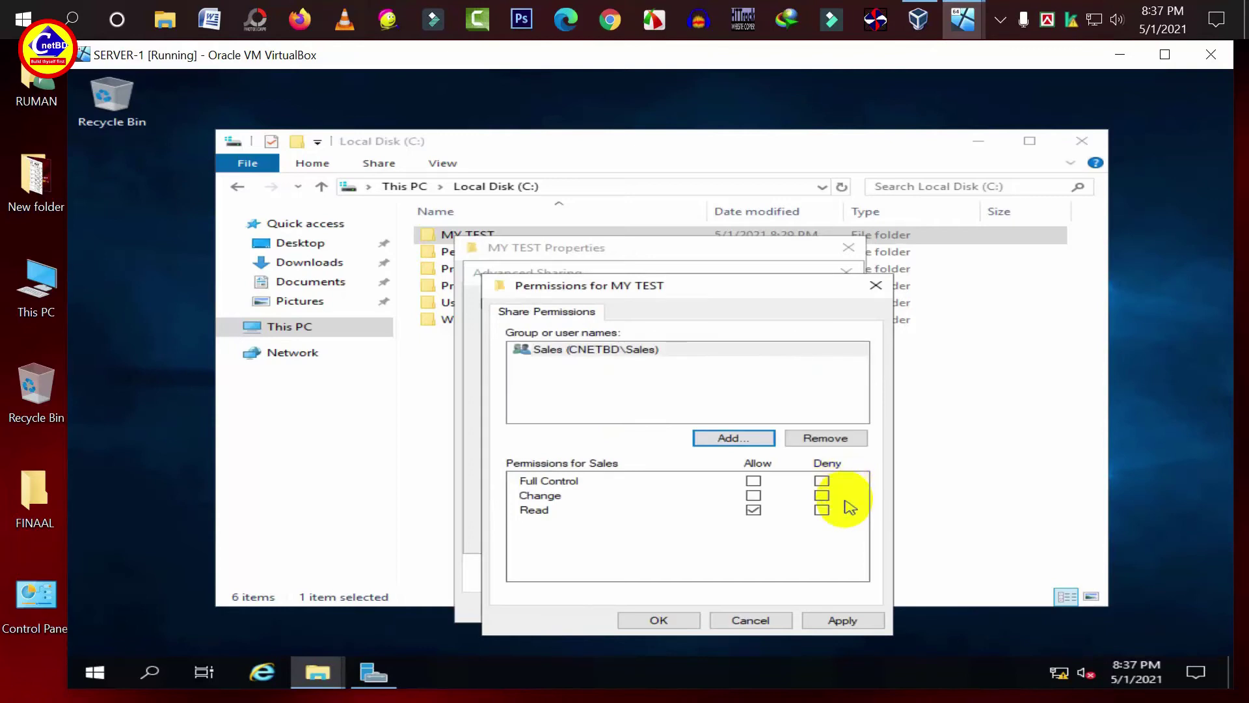
left_click(844, 620)
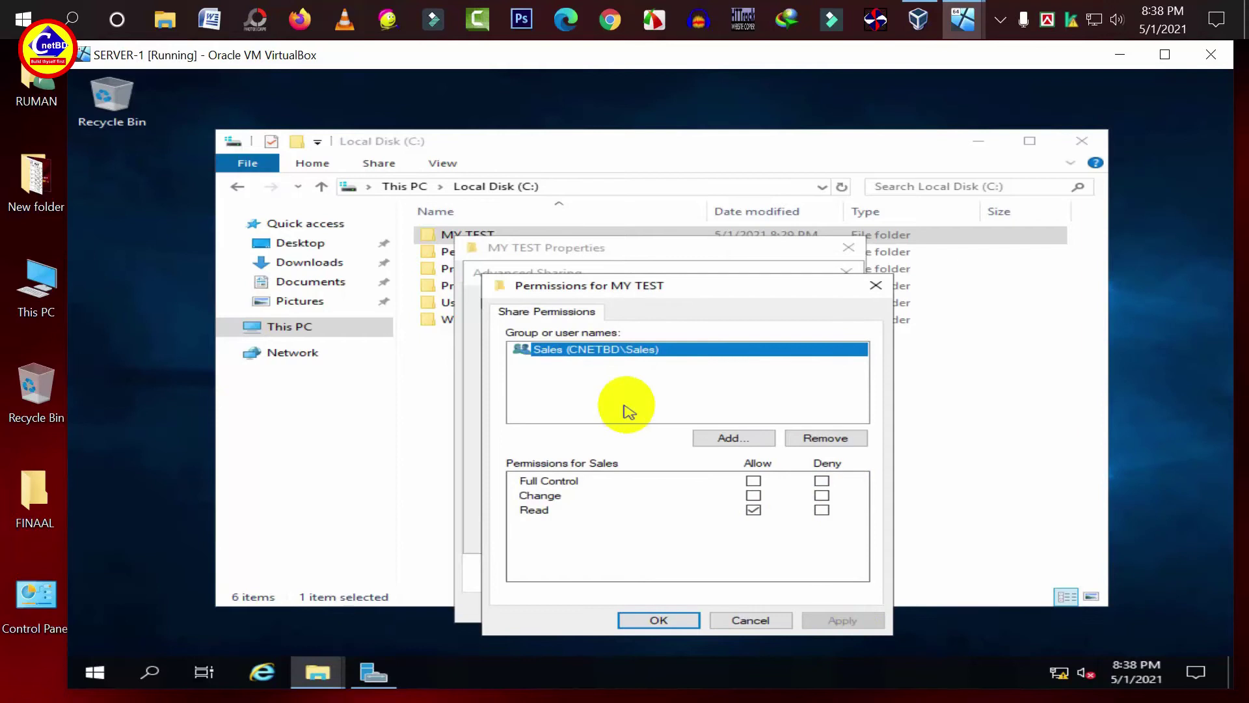
- Add Users with Read to the share permissions and begin adding IT Admin
left_click(737, 439)
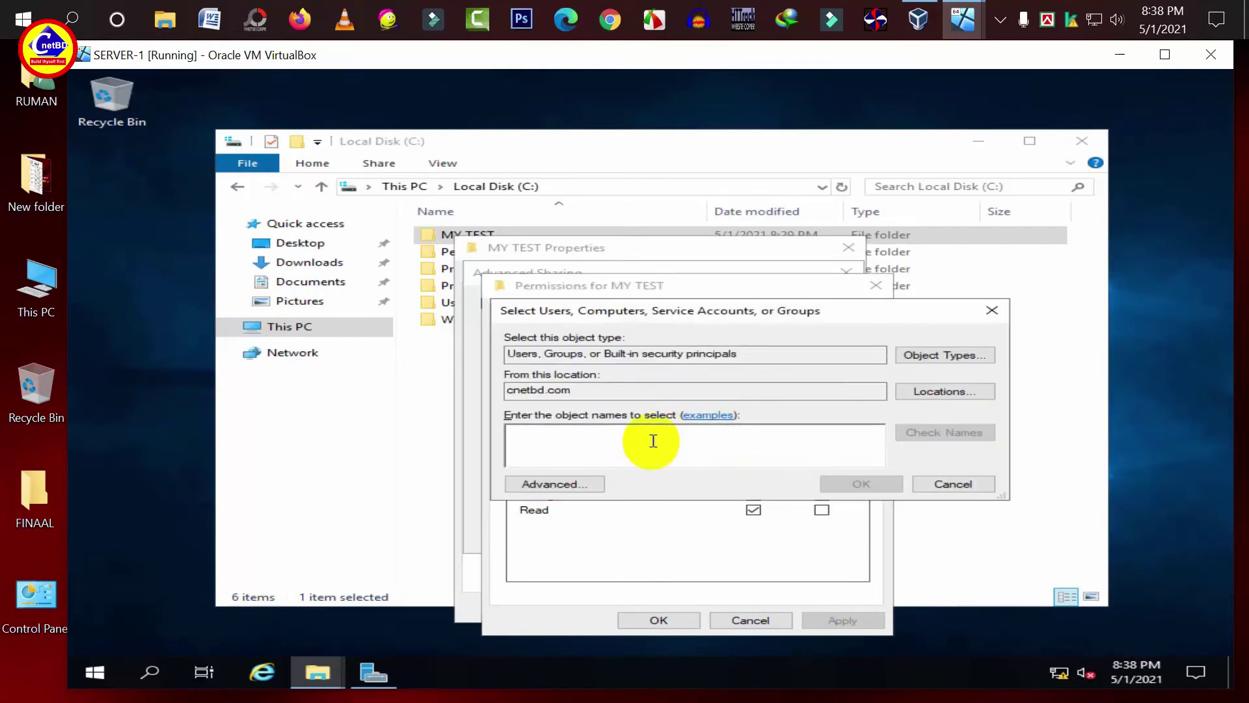
type("Users")
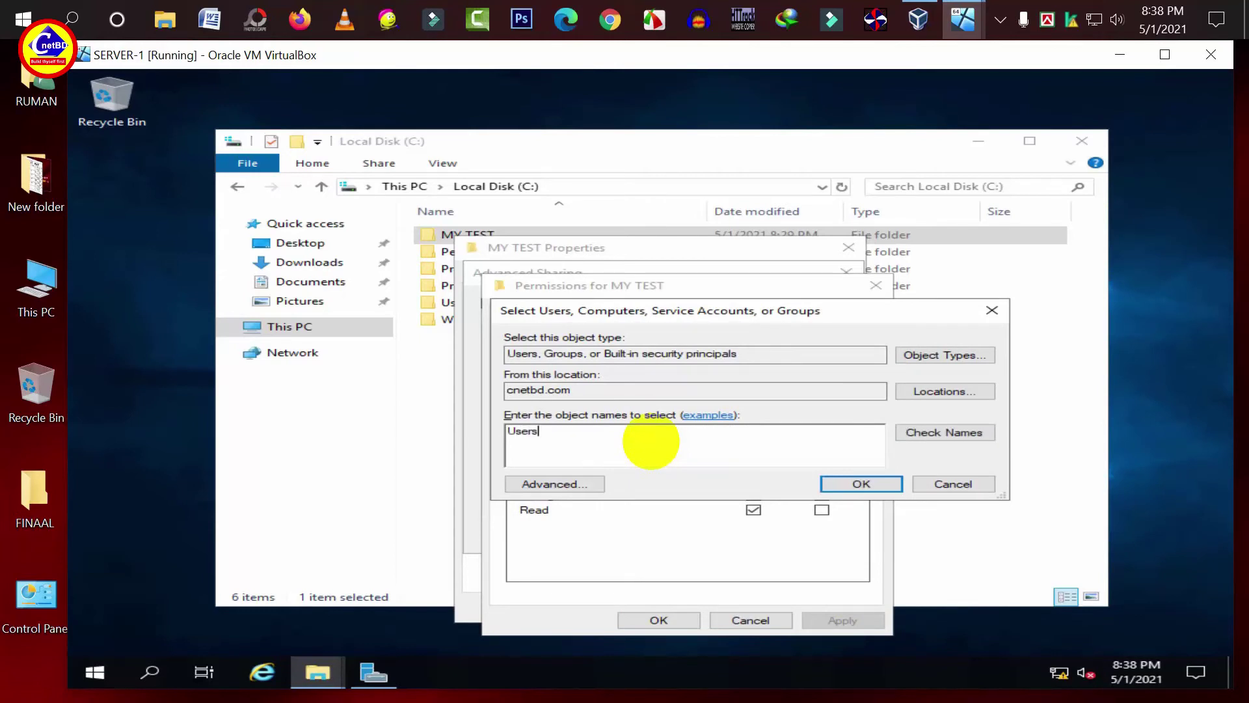
left_click(937, 434)
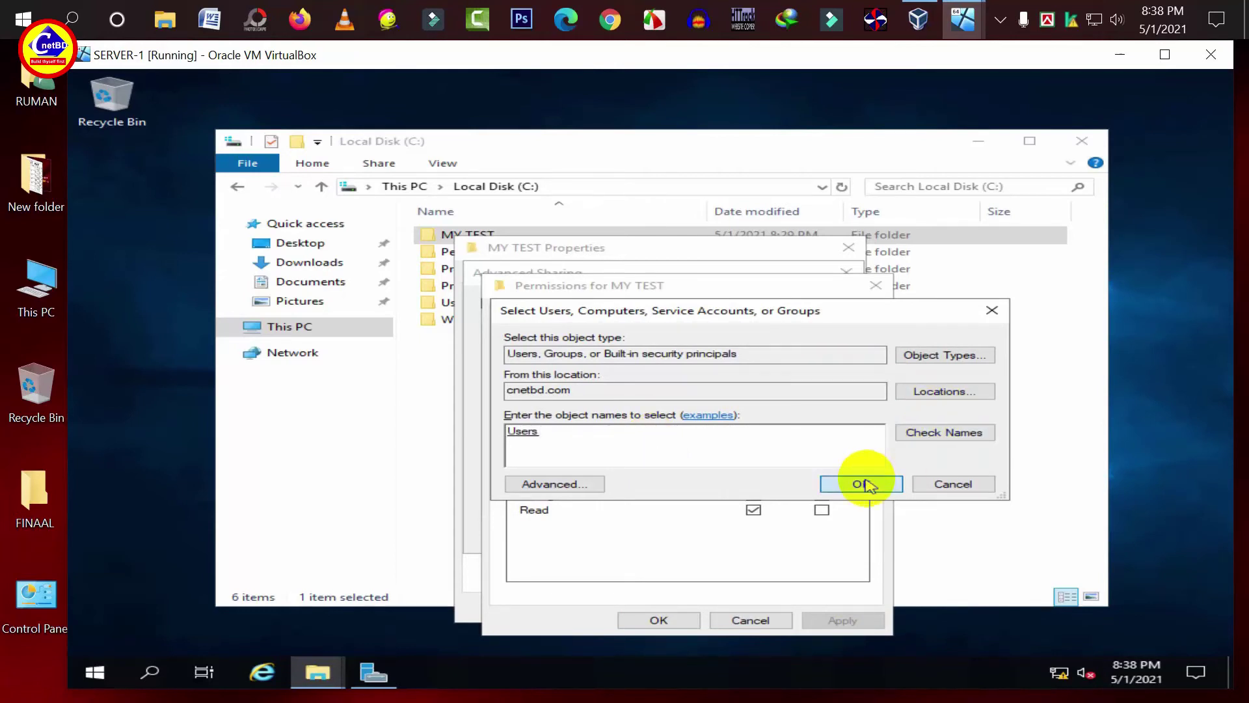
left_click(863, 484)
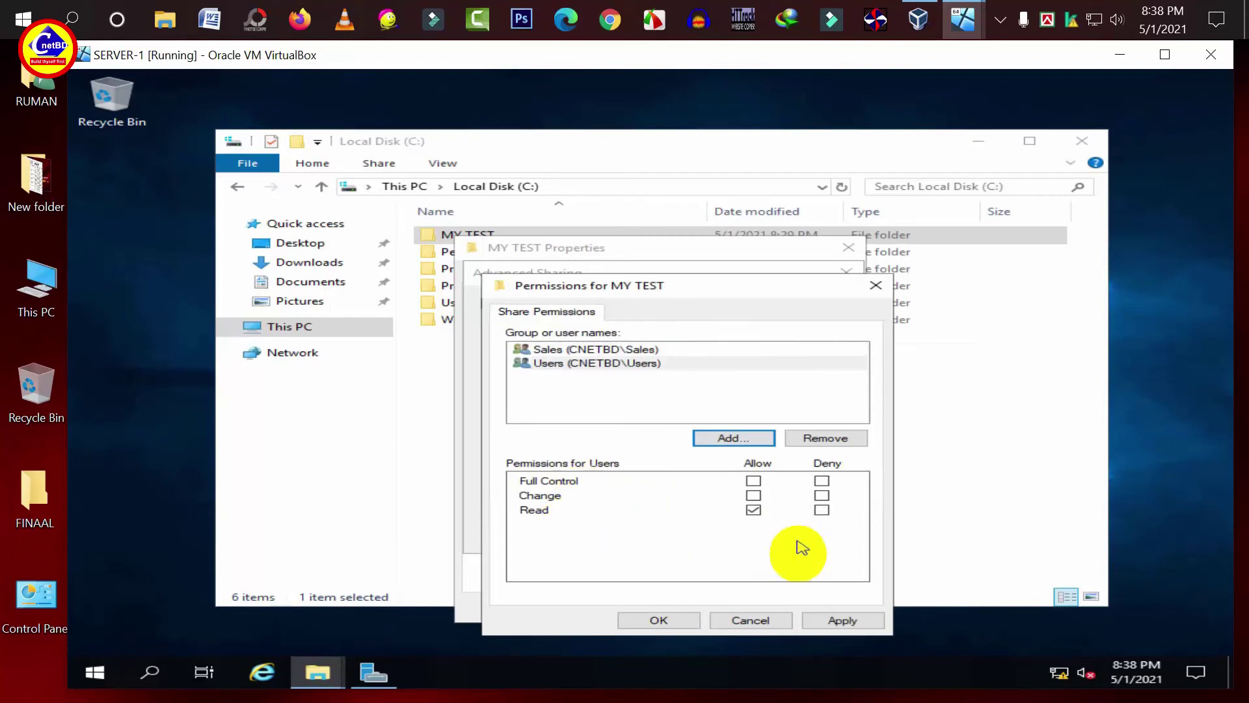
left_click(824, 626)
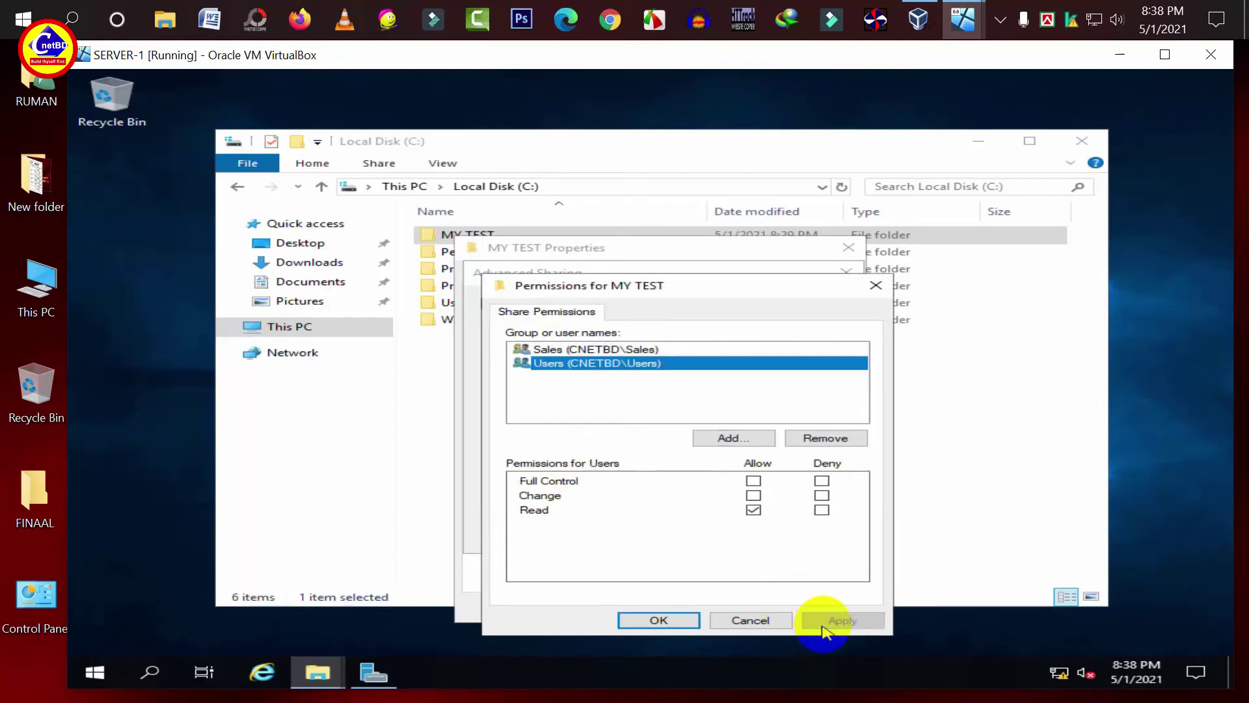
left_click(712, 438)
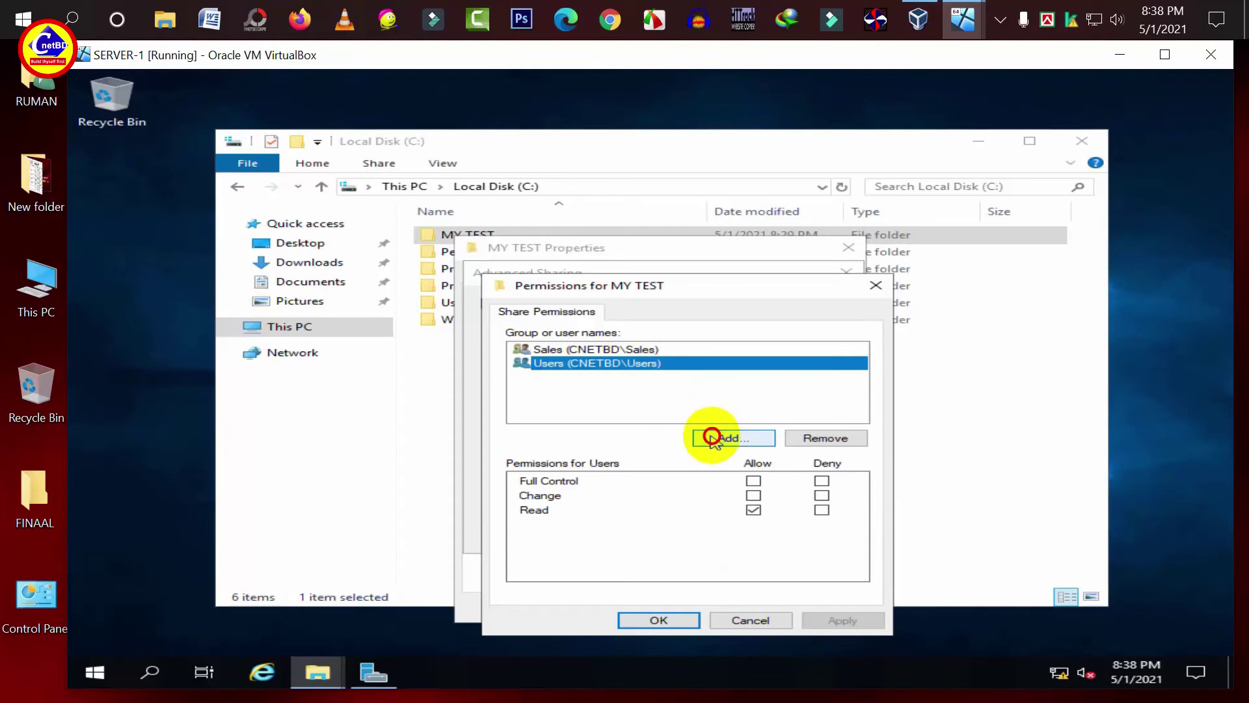
type("IT Admin")
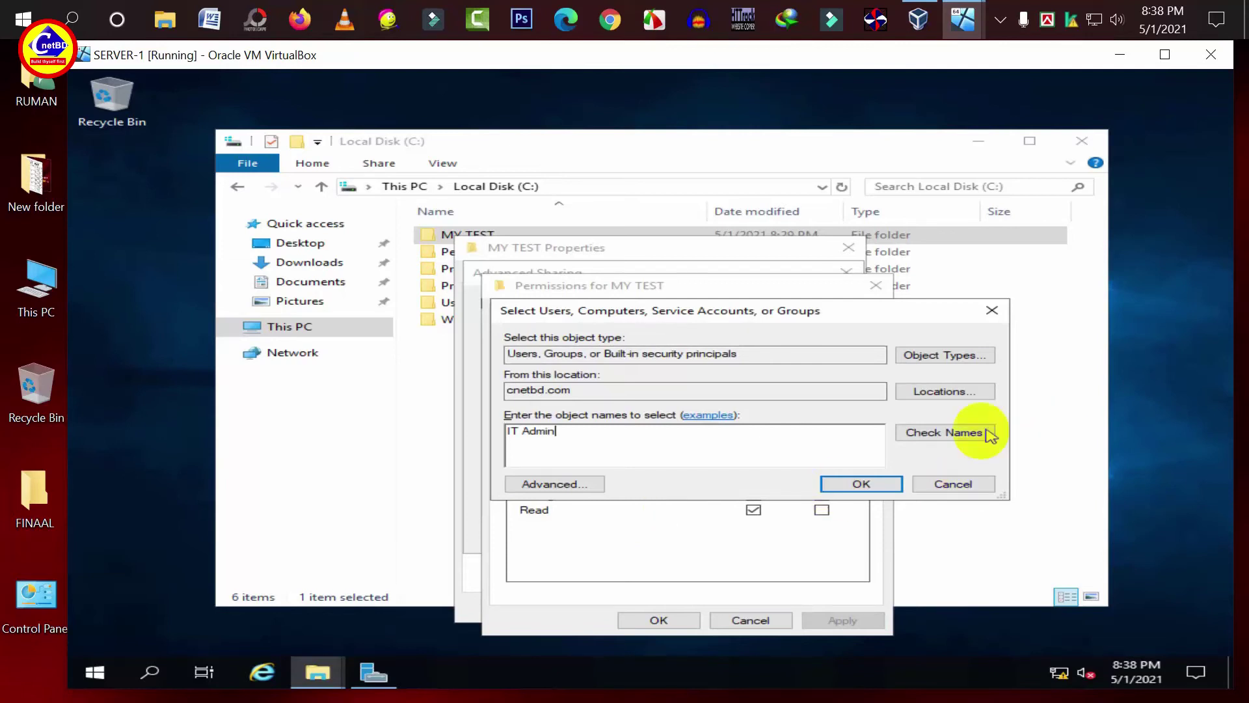
- Add IT Admin to MY TEST's share permissions with Full Control allowed
left_click(978, 432)
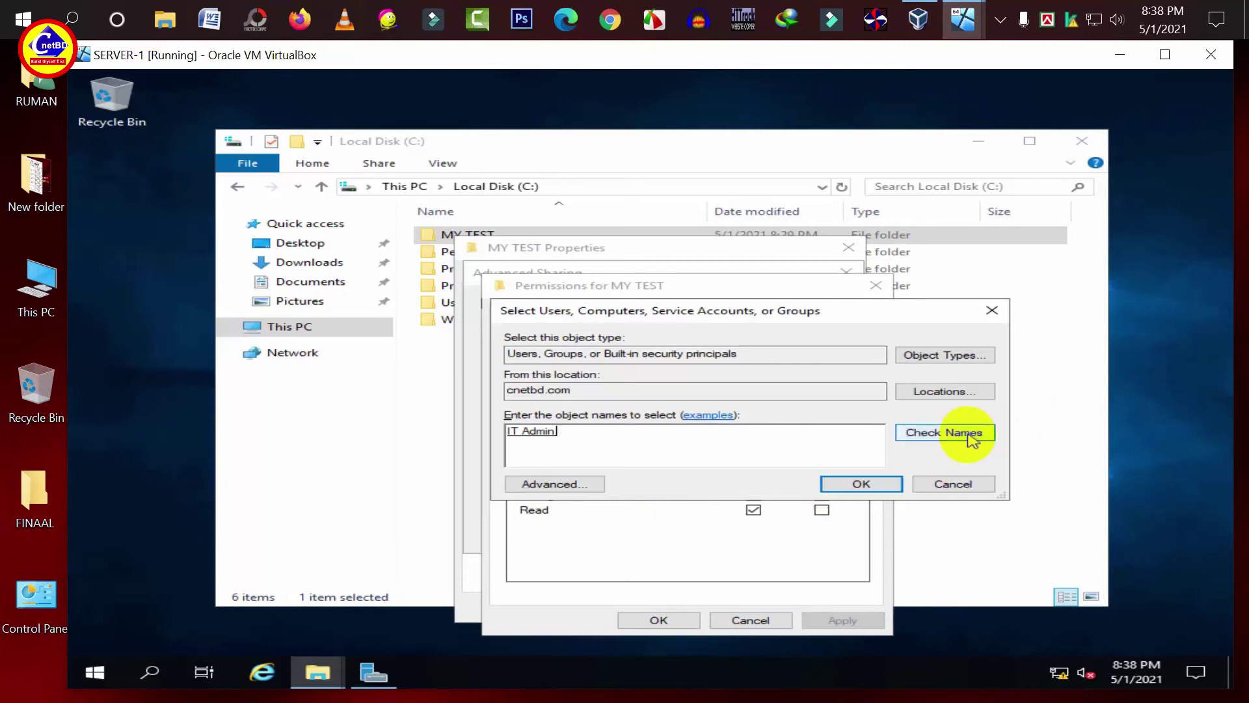
left_click(872, 482)
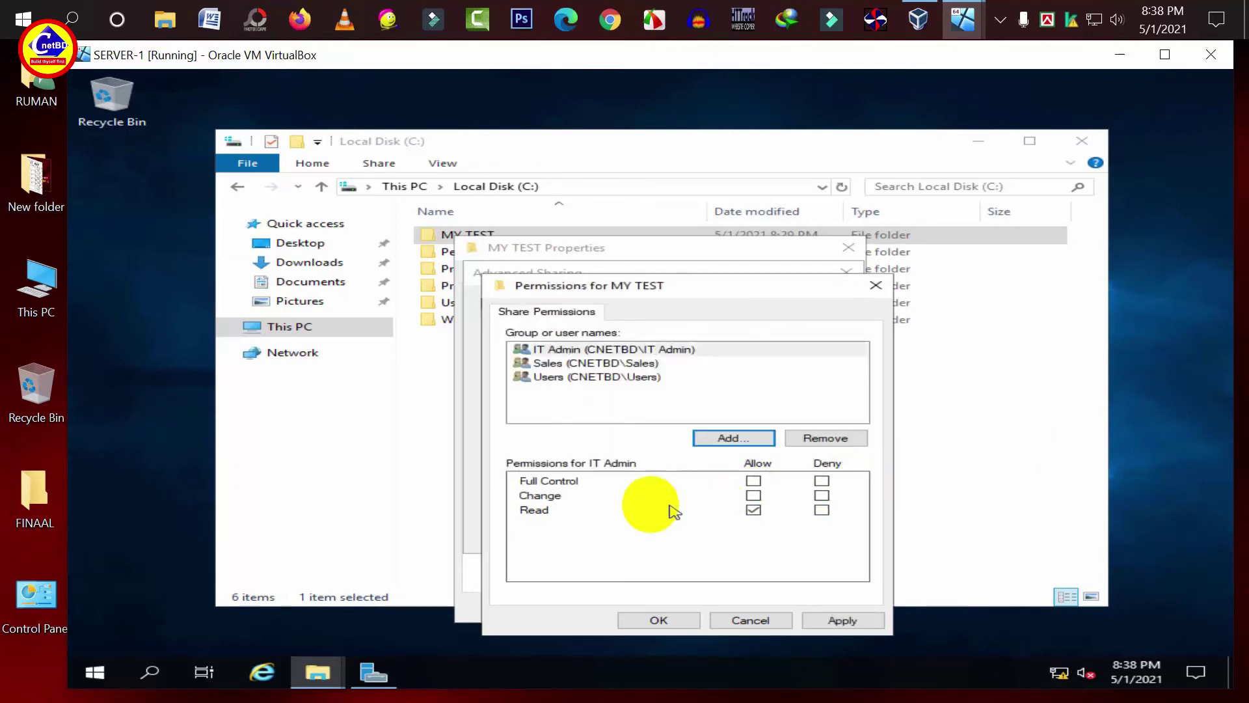
left_click(753, 481)
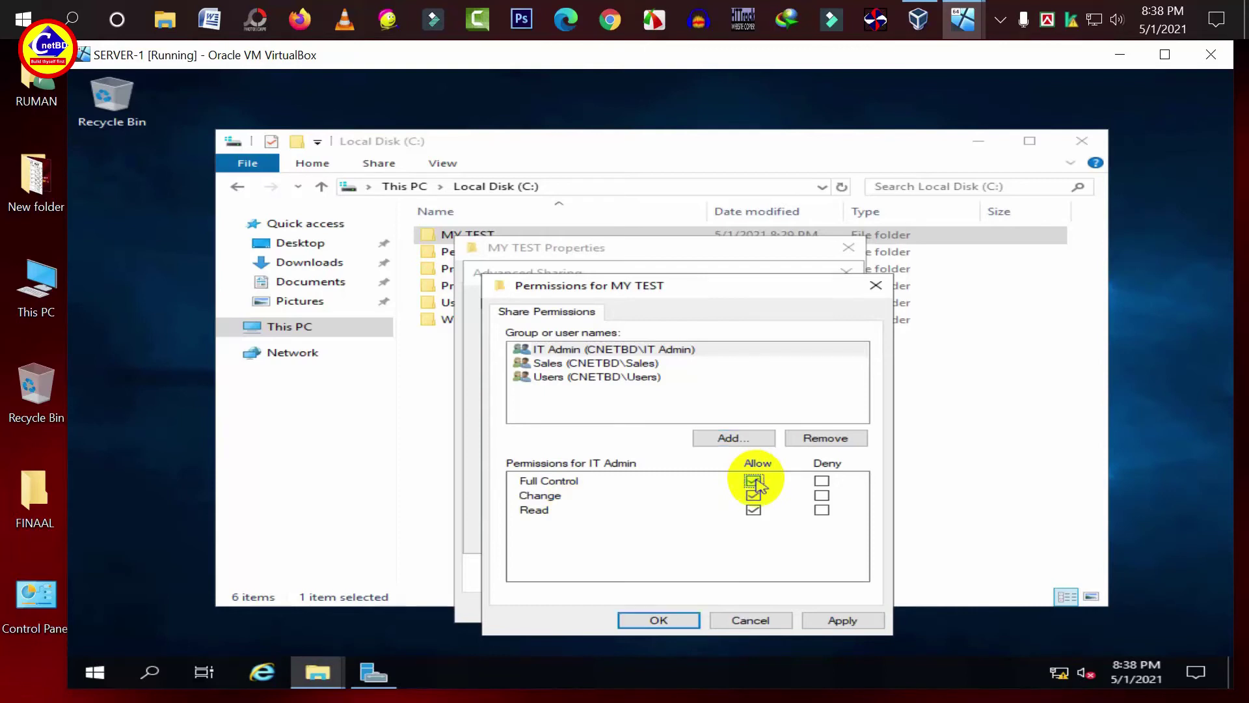
left_click(843, 620)
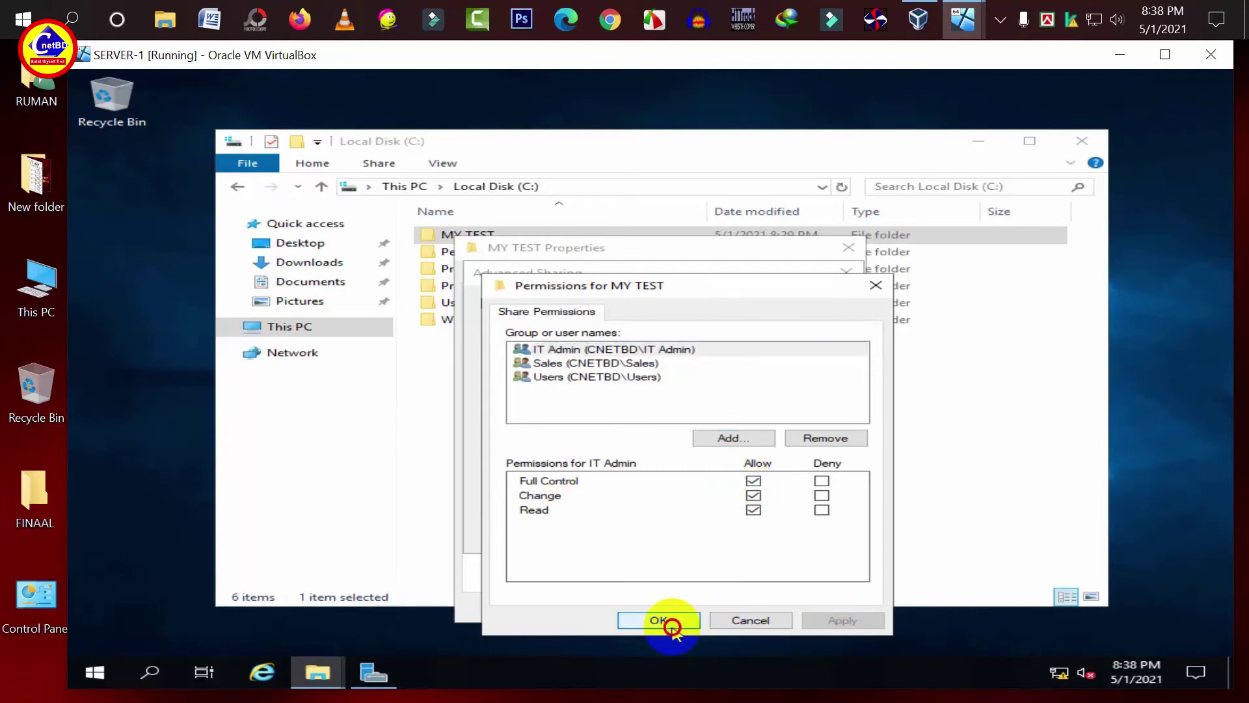
left_click(663, 623)
- Add Domain Admins to the share permissions with Full Control allowed
left_click(553, 498)
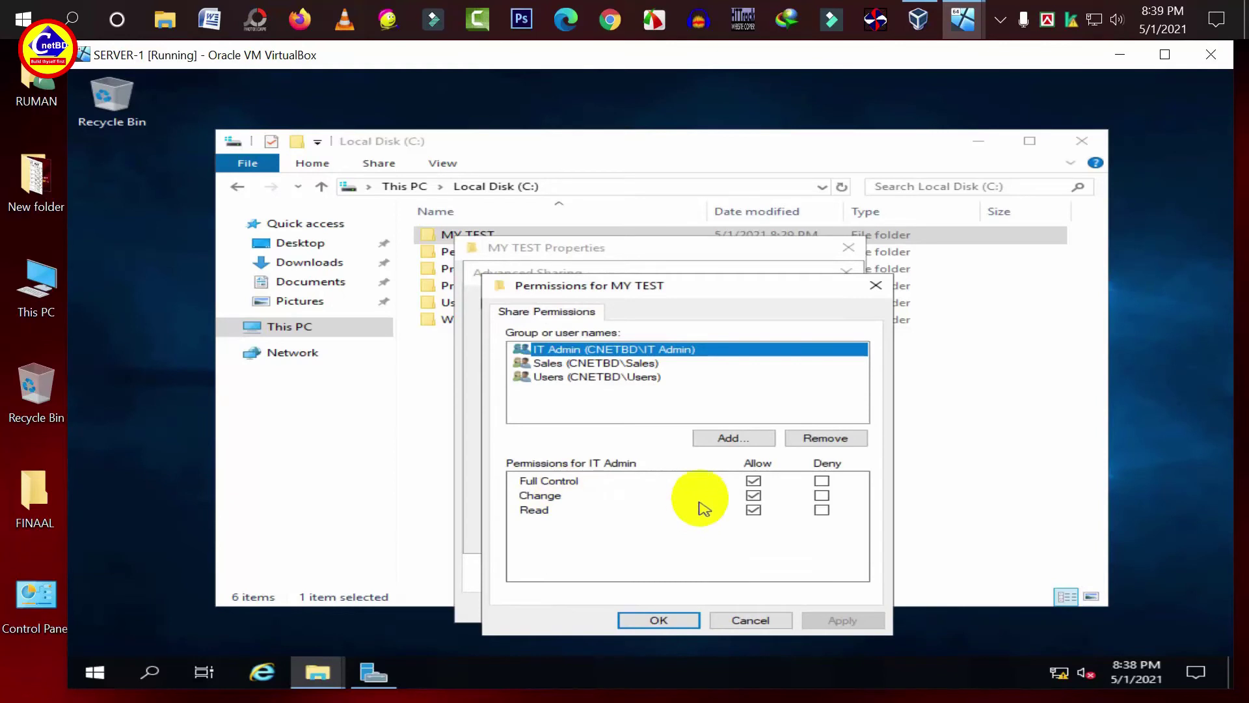
left_click(732, 438)
type("Domain Admins")
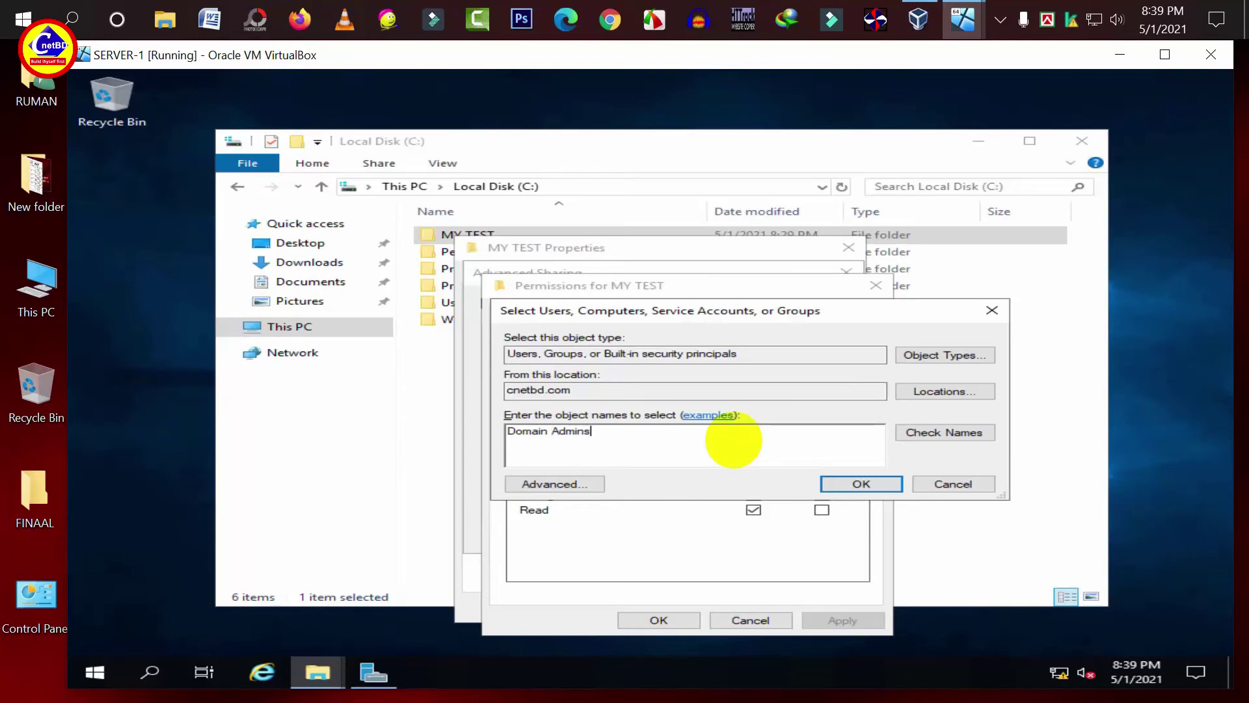
left_click(976, 432)
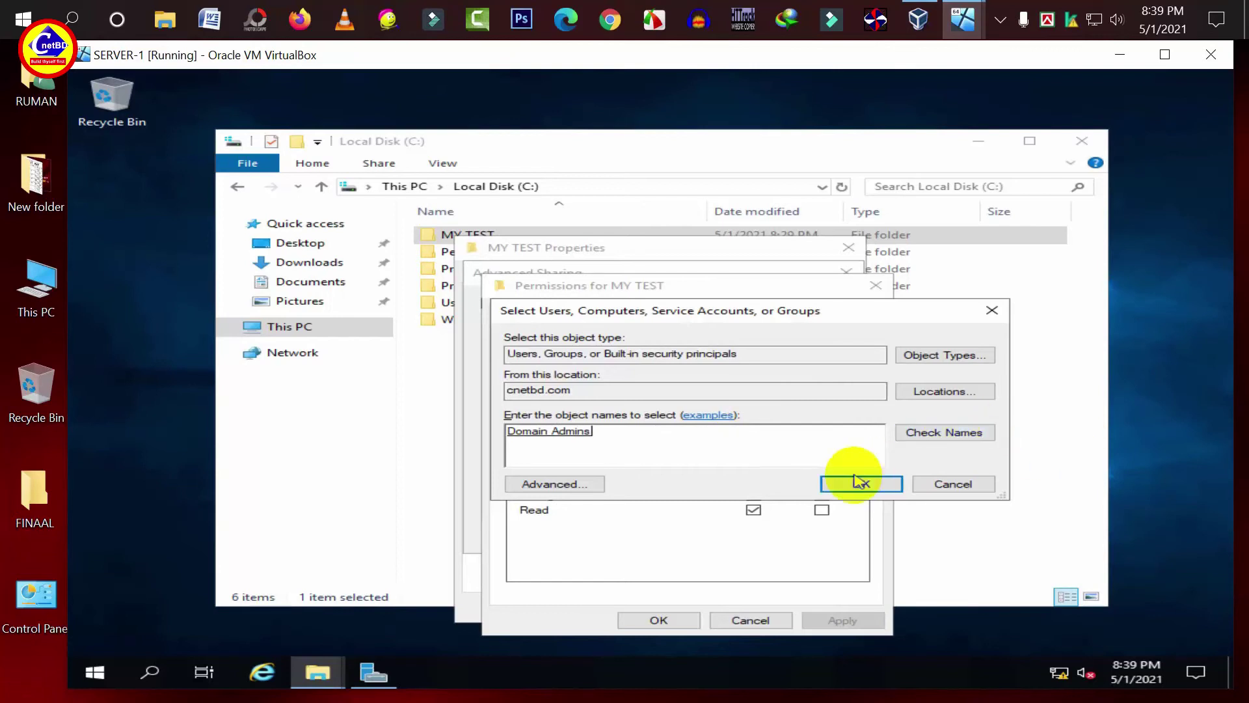
left_click(860, 483)
left_click(754, 480)
left_click(832, 619)
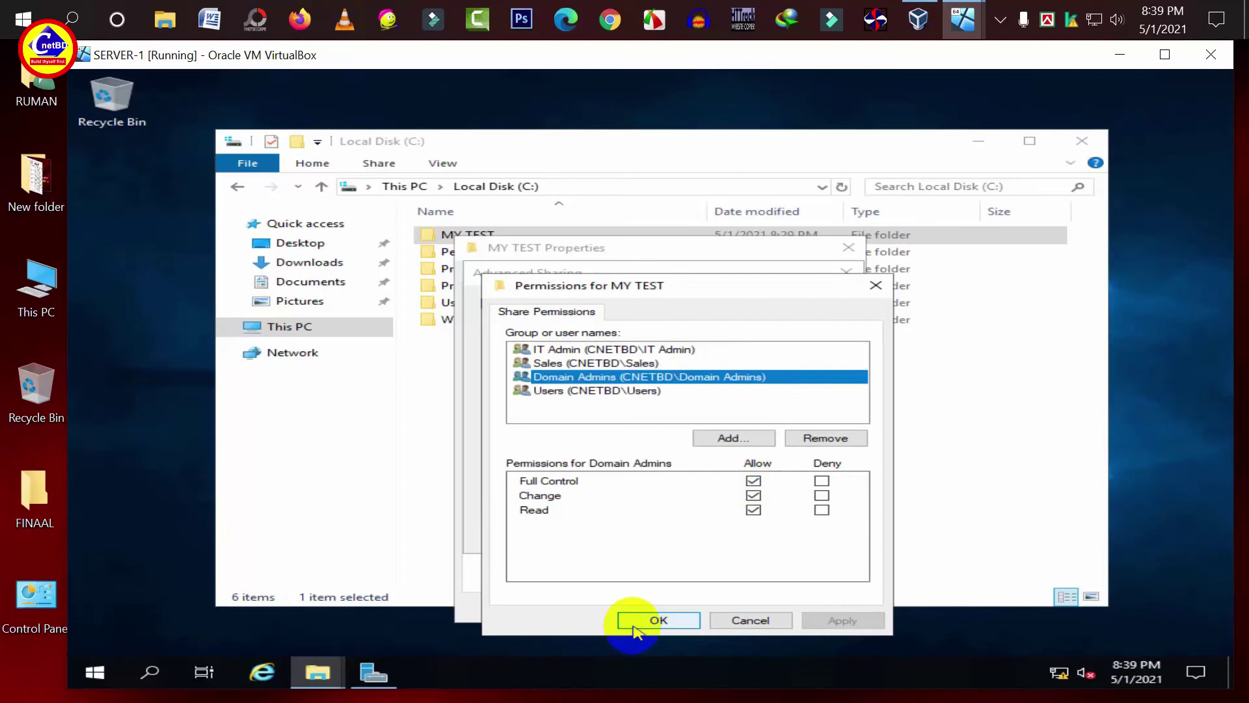
left_click(635, 621)
- Apply the Advanced Sharing settings and close the MY TEST properties
left_click(803, 534)
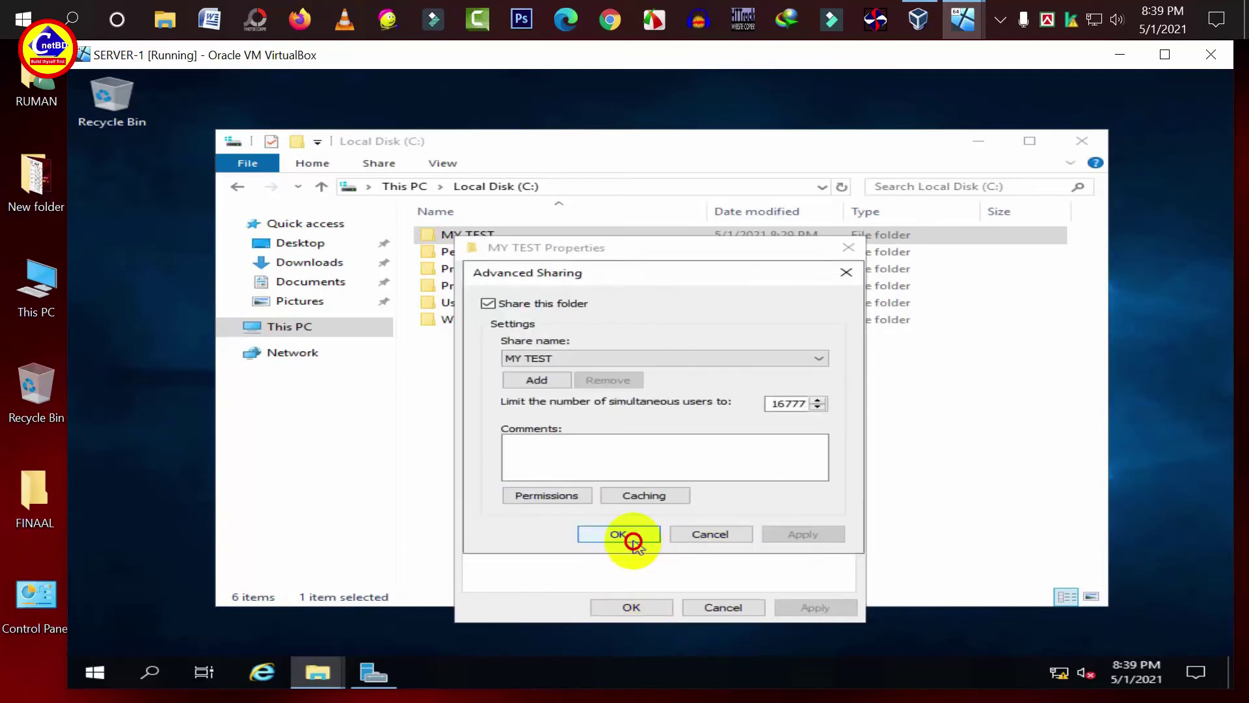
left_click(628, 537)
left_click(629, 613)
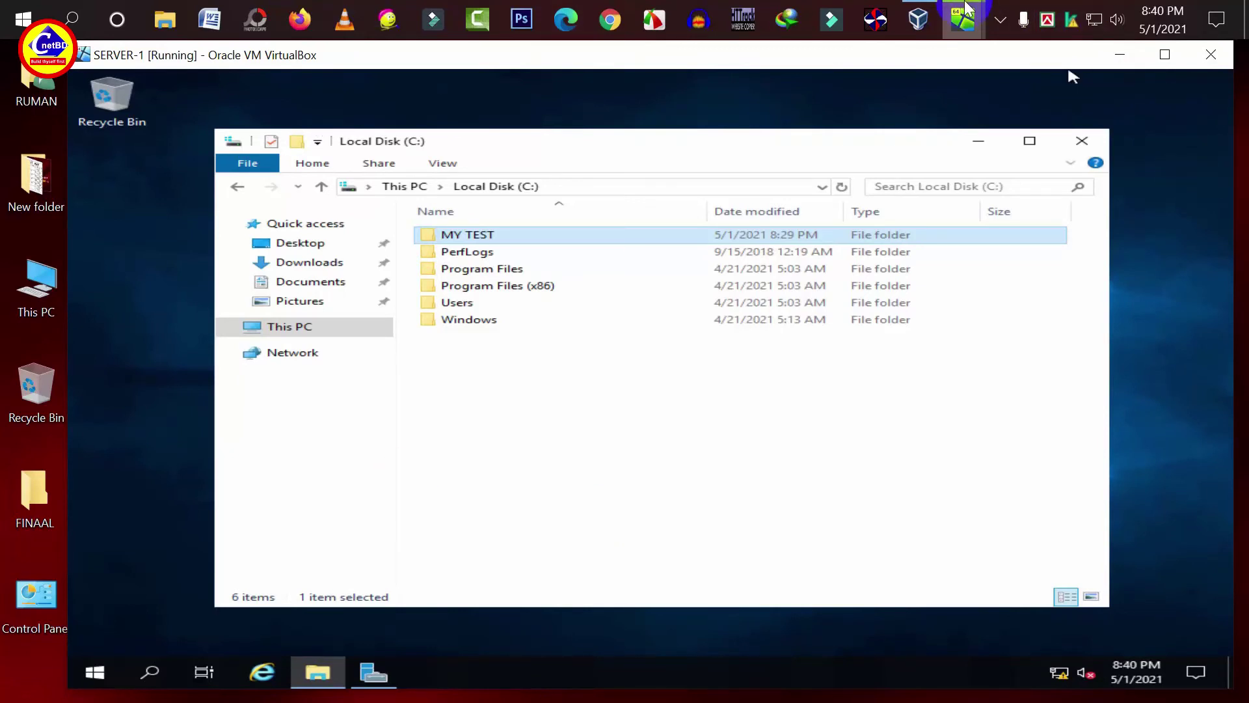
- Log on to CLIENT-1 as a different domain user with the account password
mouse_move(963, 20)
left_click(1004, 92)
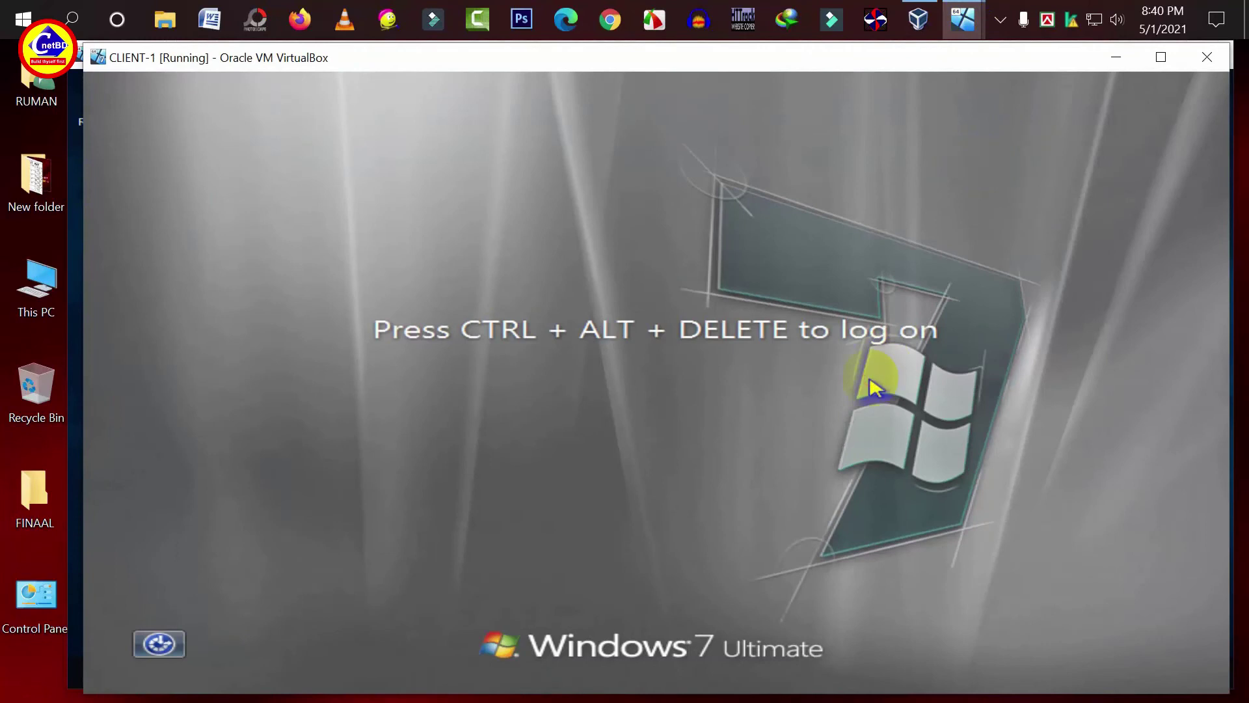
key("ctrl+alt+Delete")
left_click(690, 579)
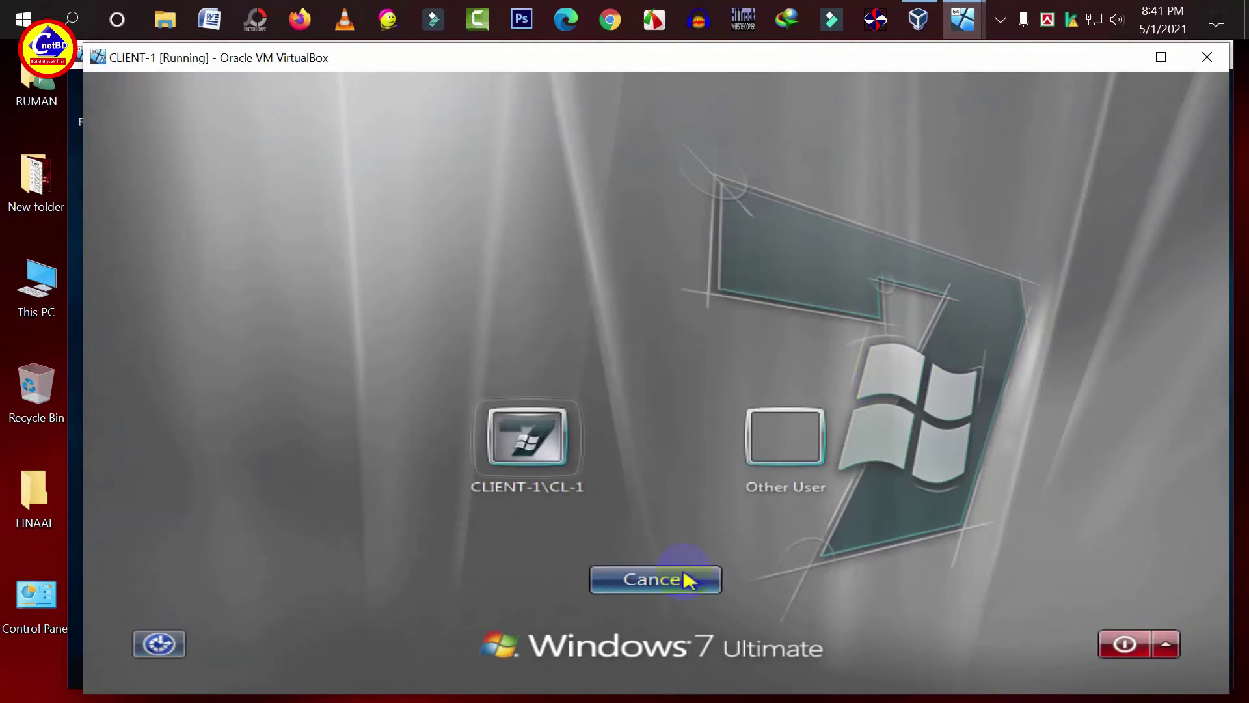
left_click(789, 452)
left_click(557, 431)
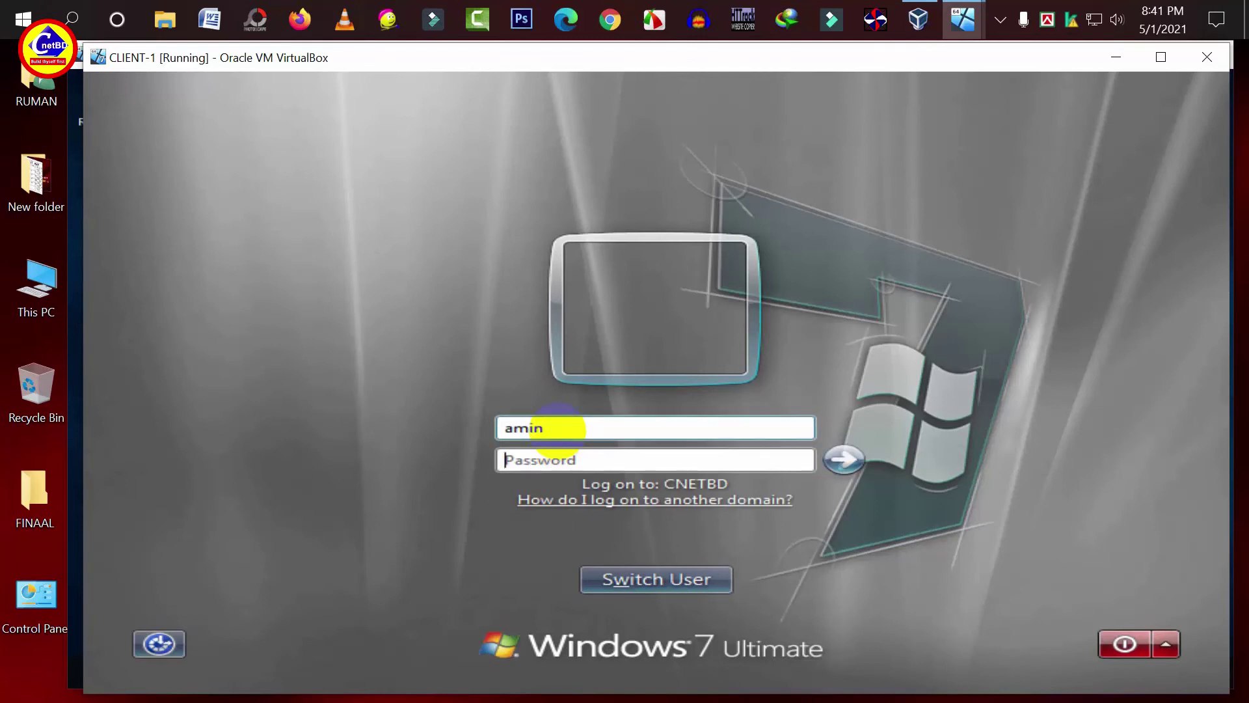
key("Tab")
type("1")
key("Return")
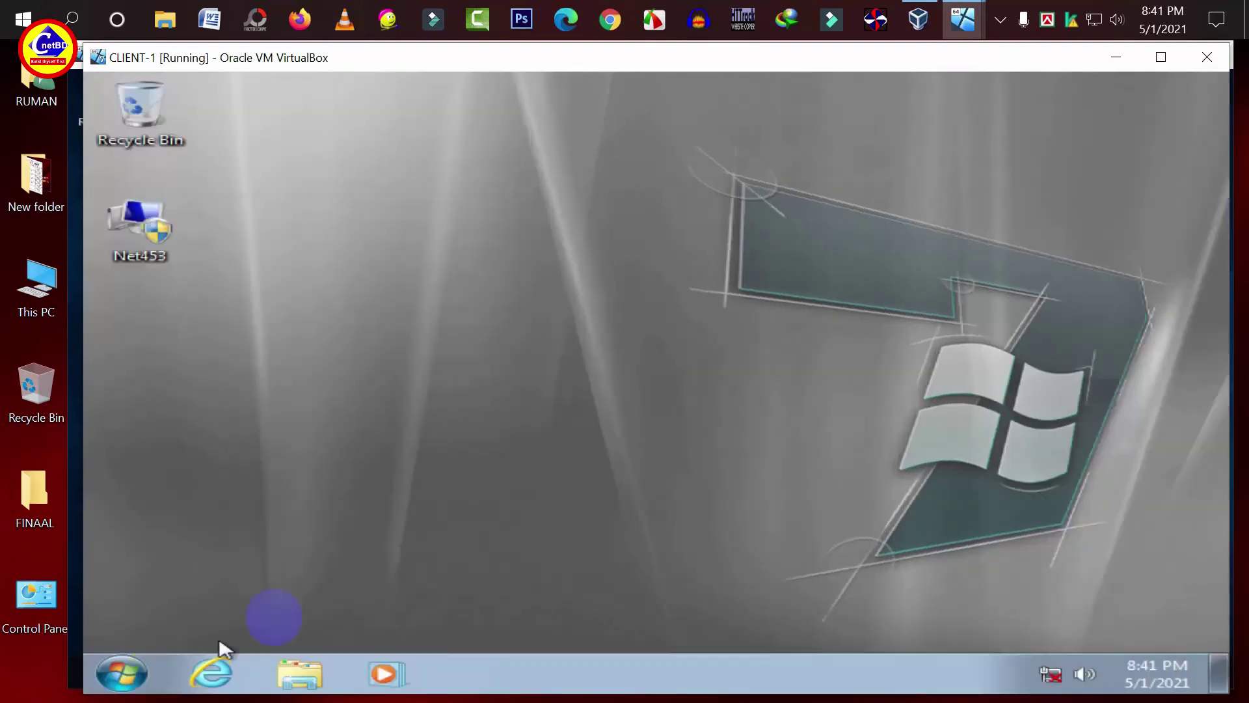
- Open \\10.10.0.10 from the client's Start search, then return to SERVER-1
left_click(117, 680)
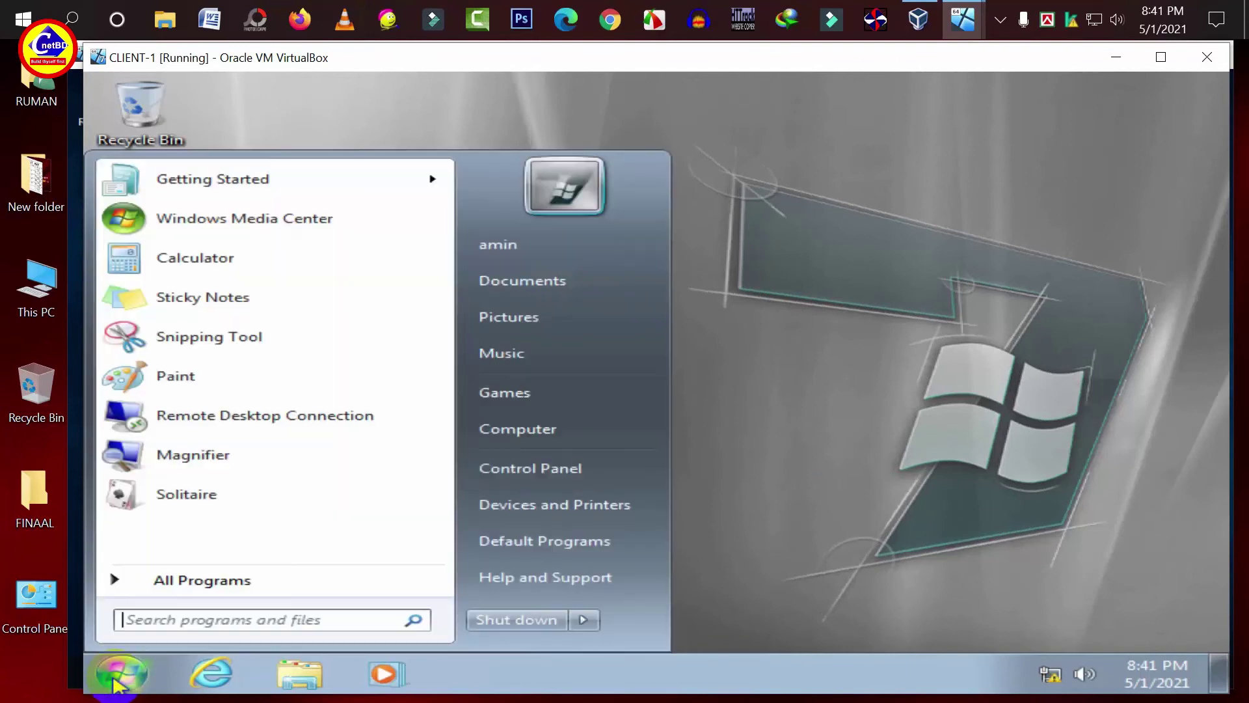
type("\\\\10.10.0.10")
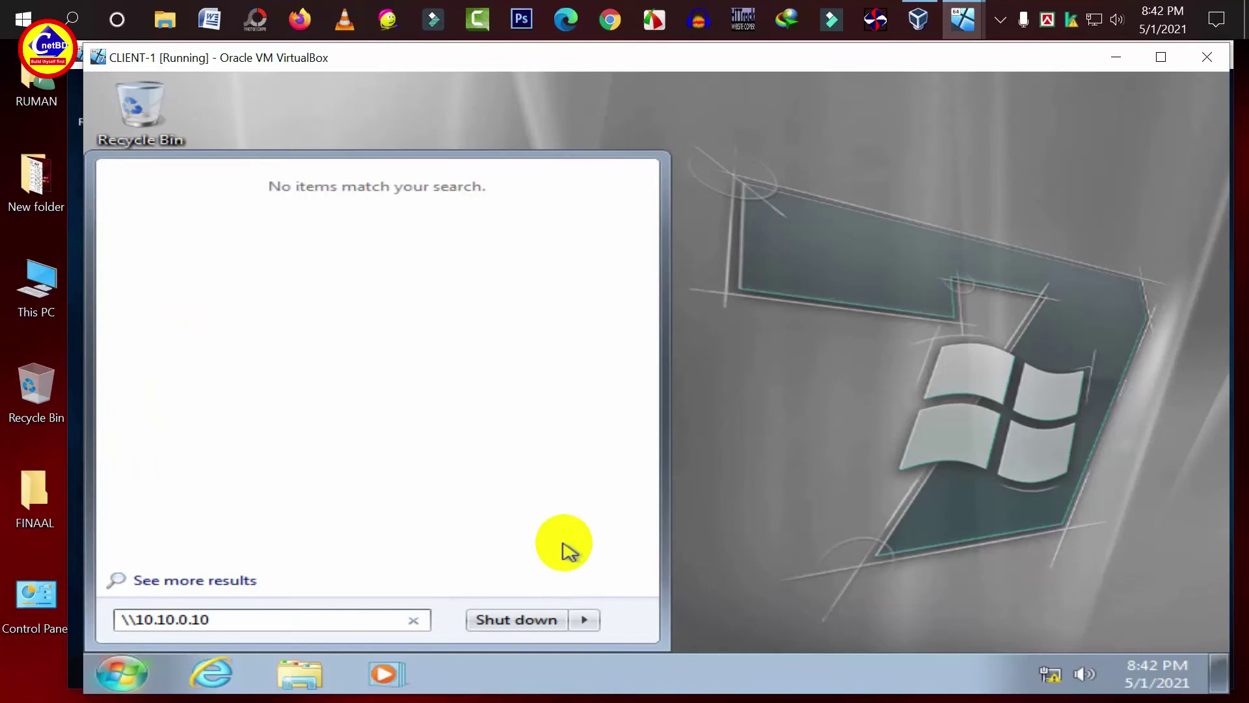
key("Return")
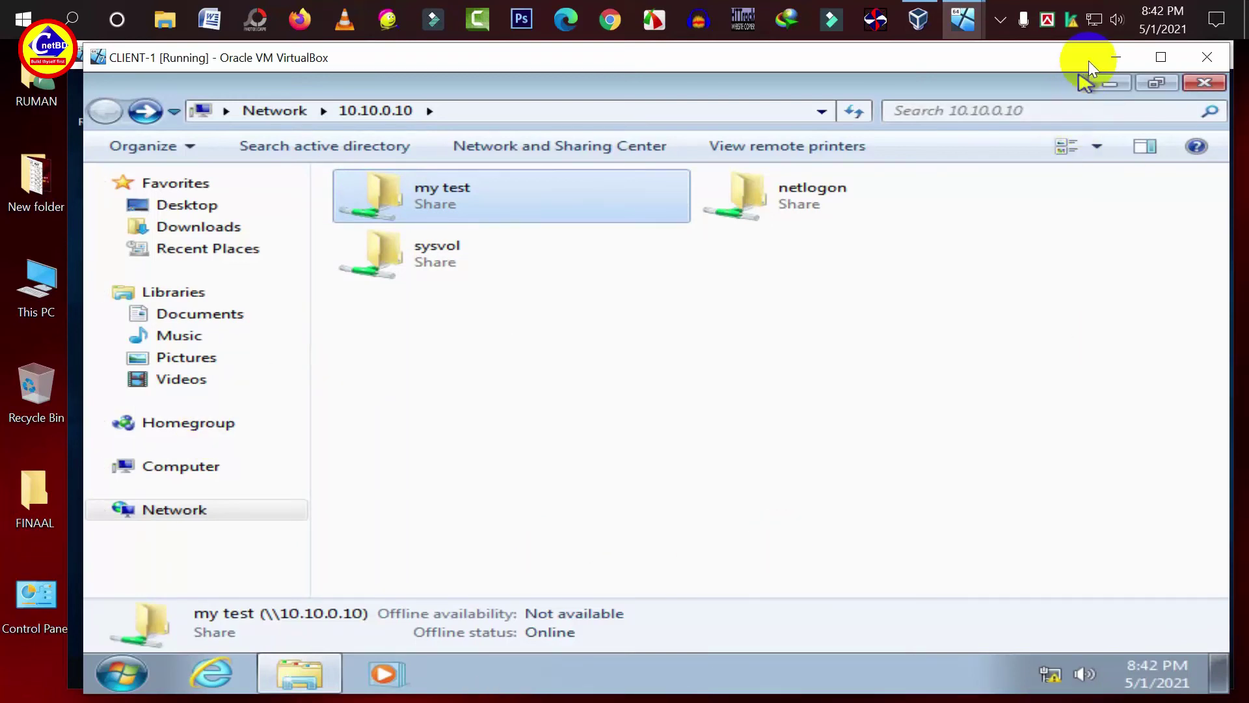
mouse_move(963, 20)
left_click(852, 97)
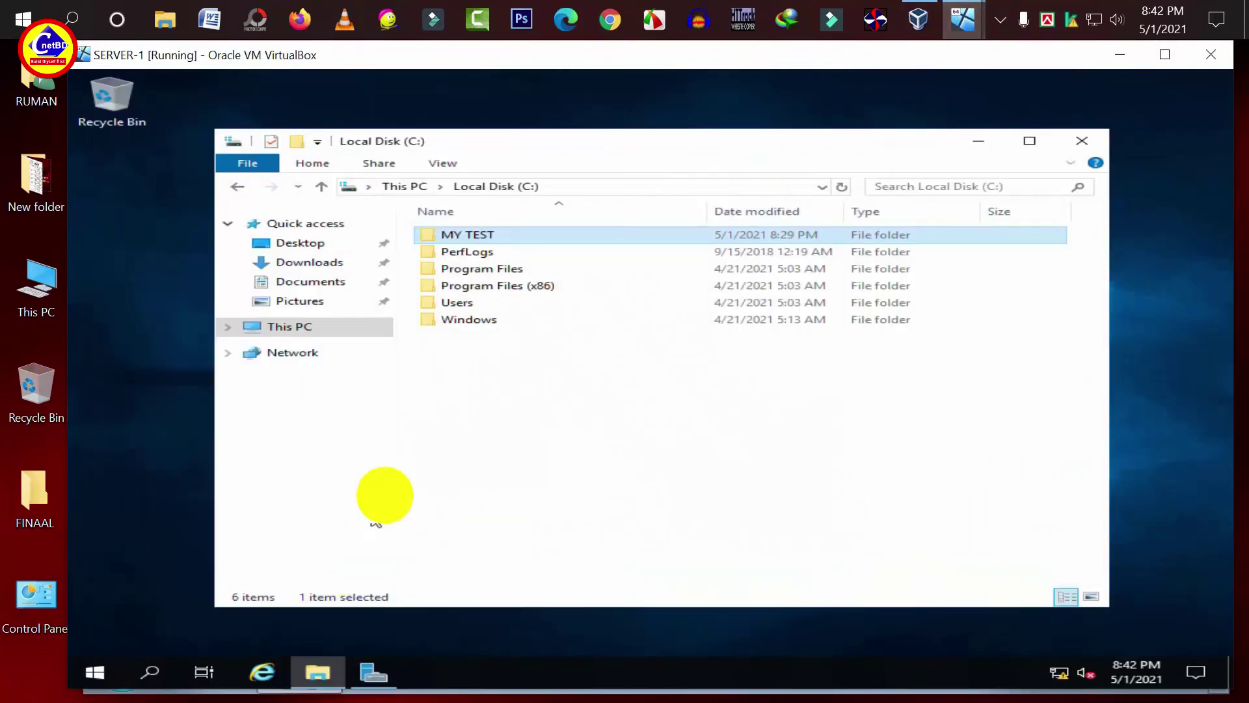
- Create a new folder named MY_BACK on drive C:
right_click(597, 412)
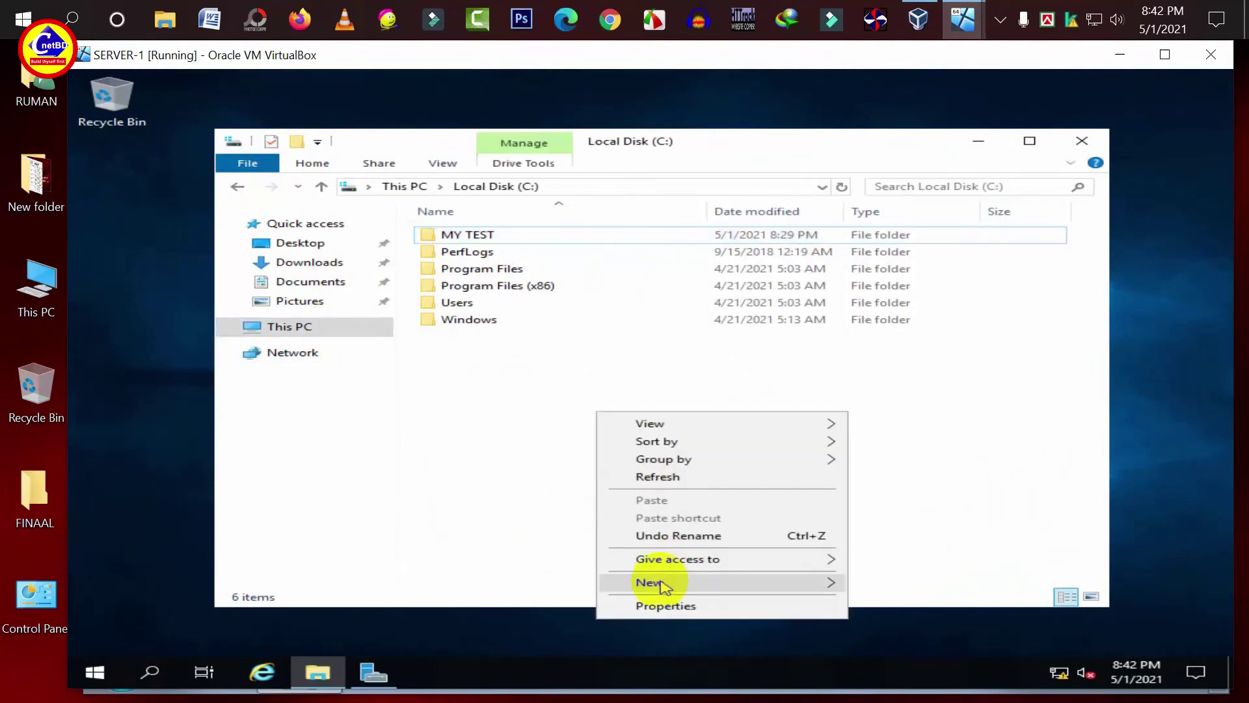
mouse_move(663, 586)
left_click(887, 470)
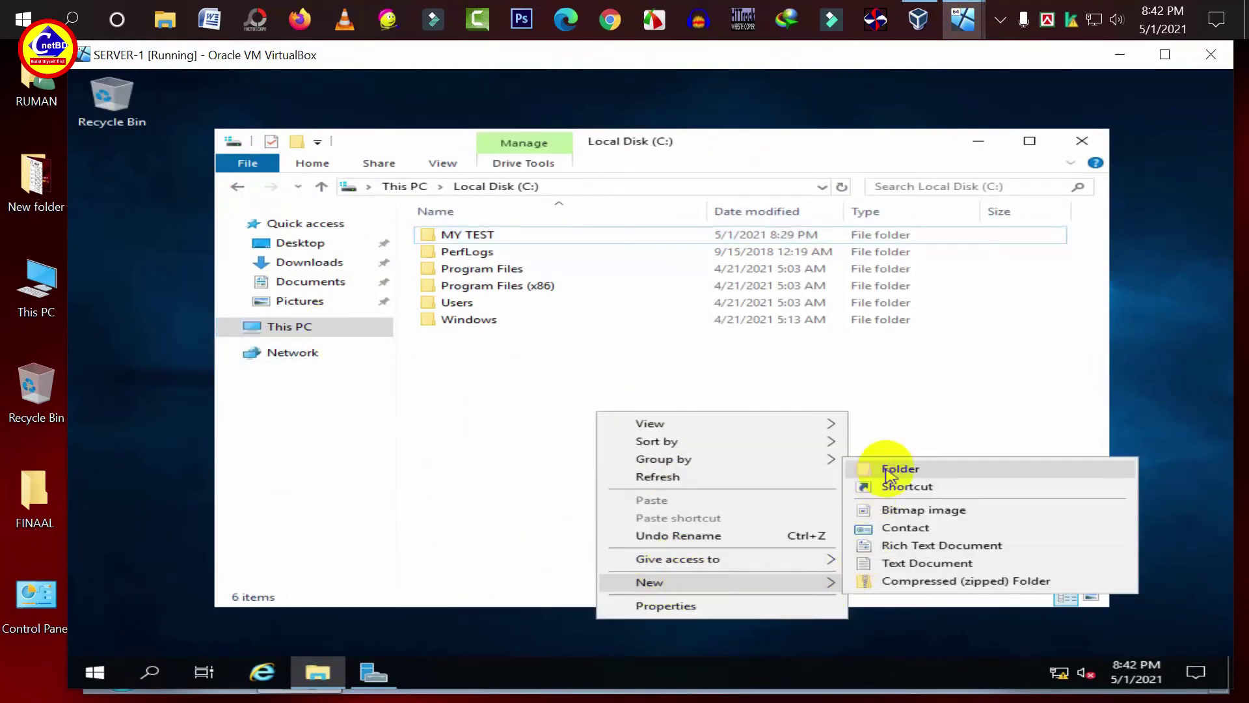
left_click(887, 470)
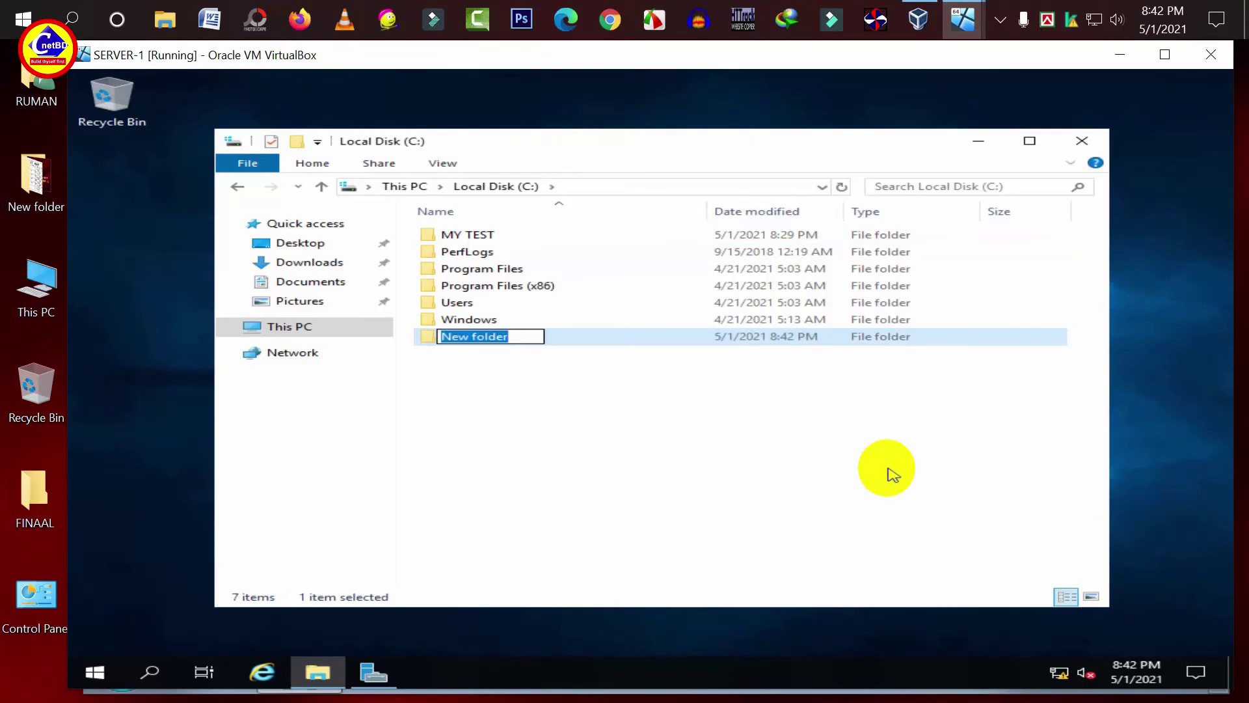
type("MY_BACK")
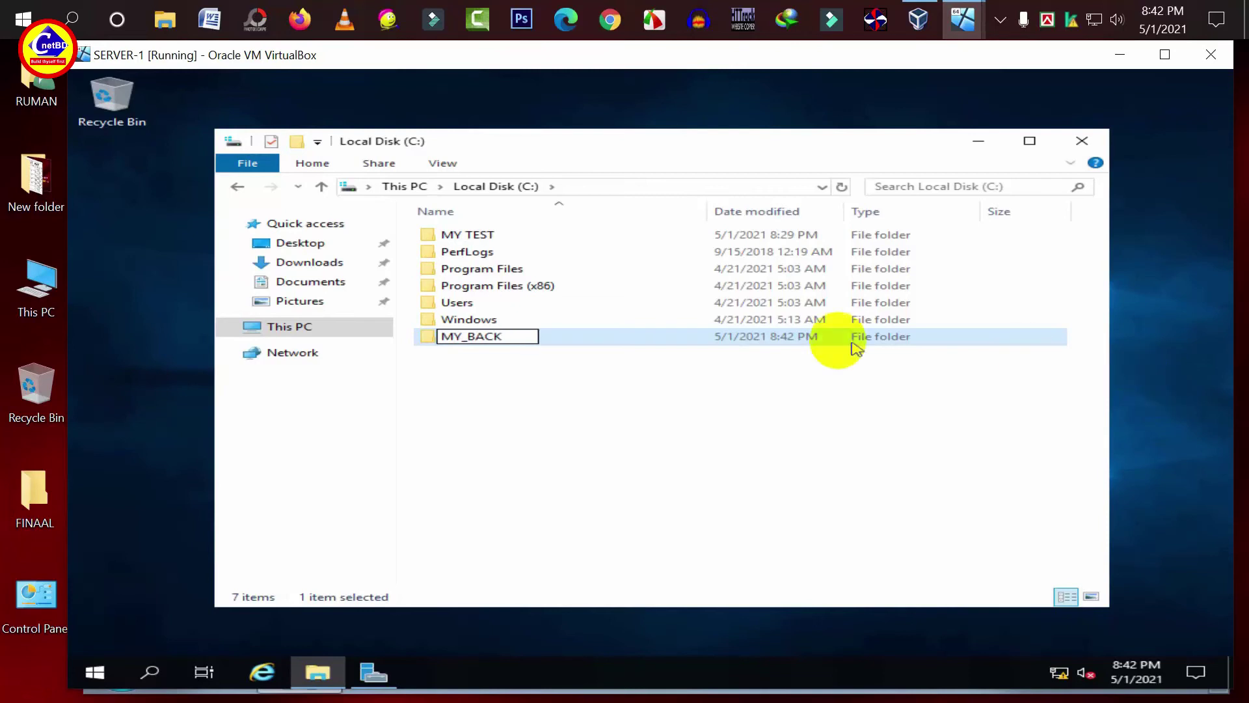
left_click(721, 438)
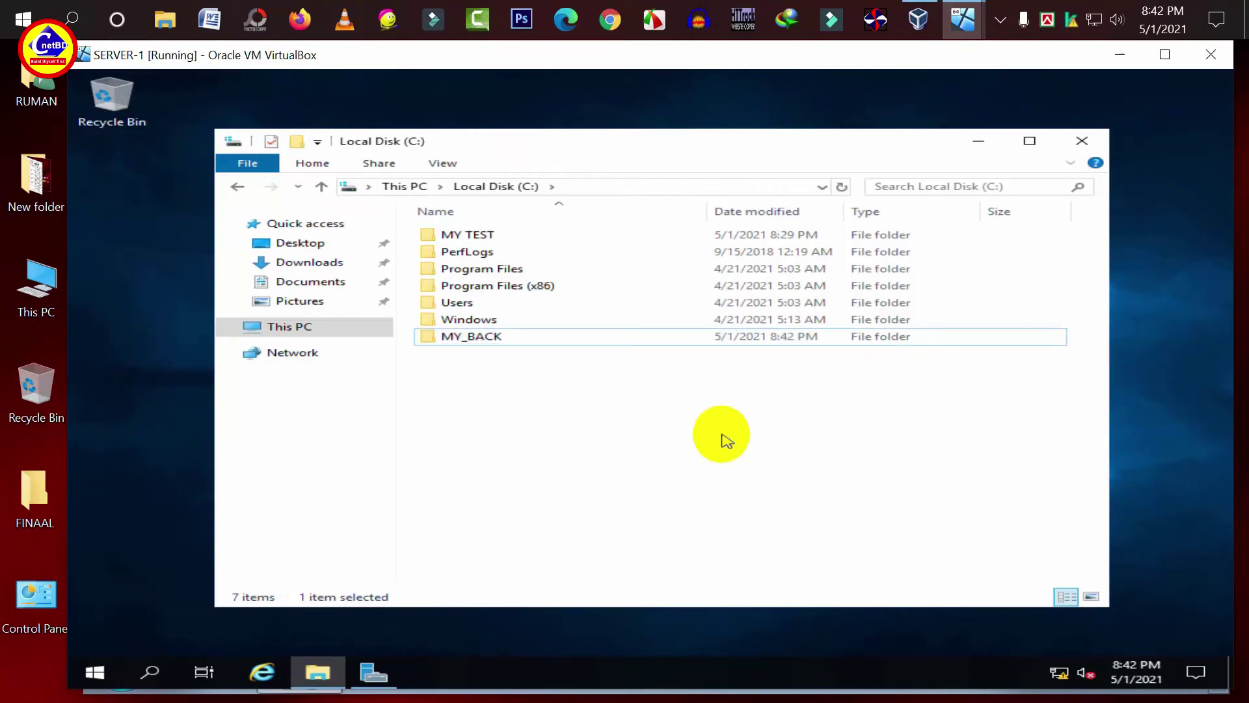
- Create a text document named Test inside MY_BACK
double_click(489, 338)
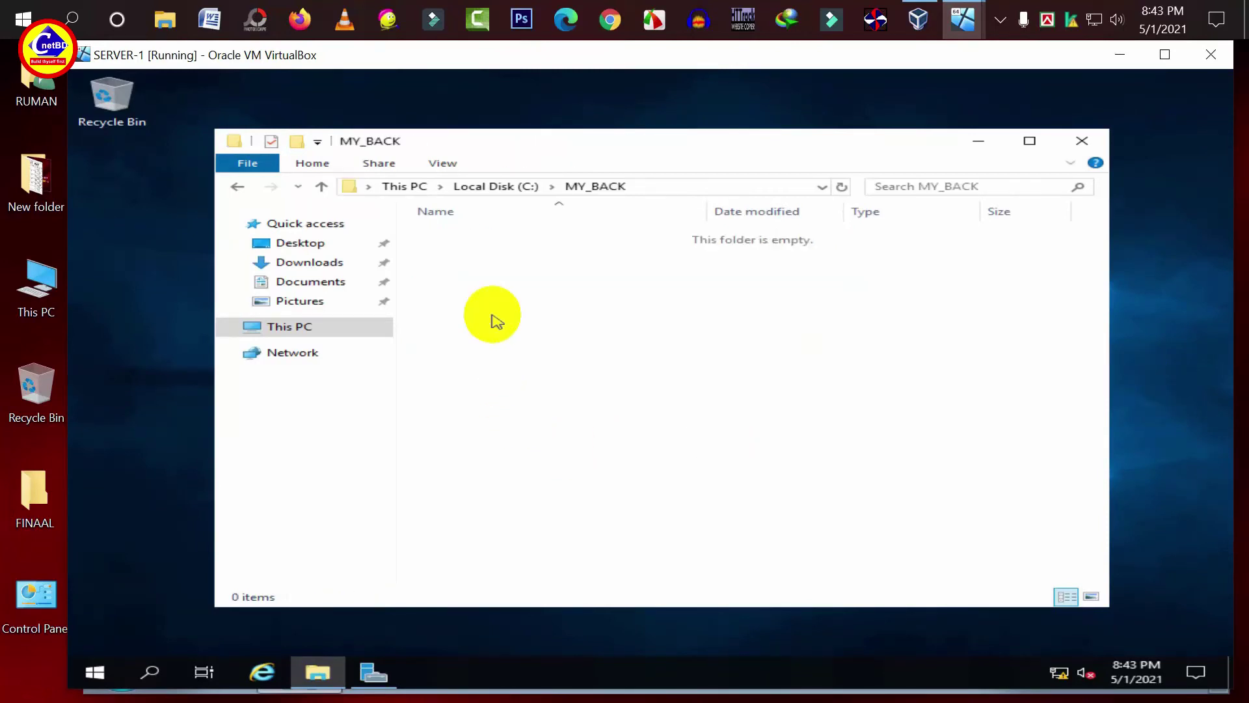
right_click(492, 317)
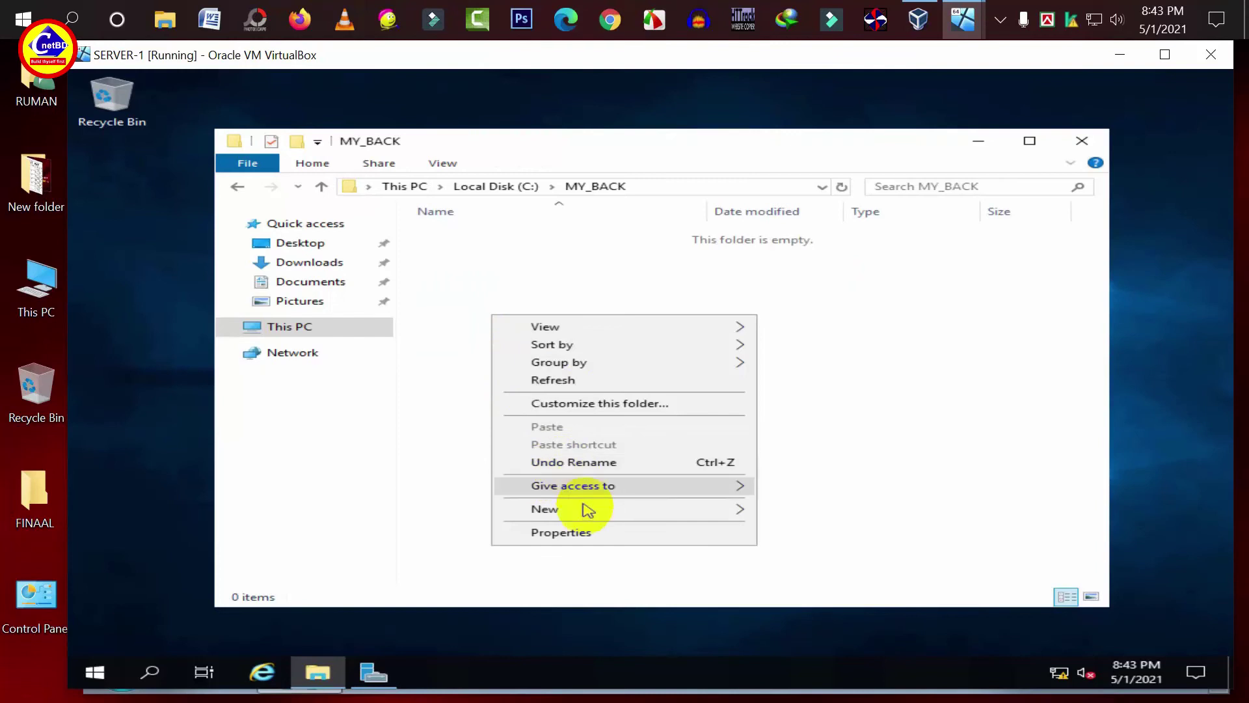
mouse_move(657, 508)
left_click(807, 605)
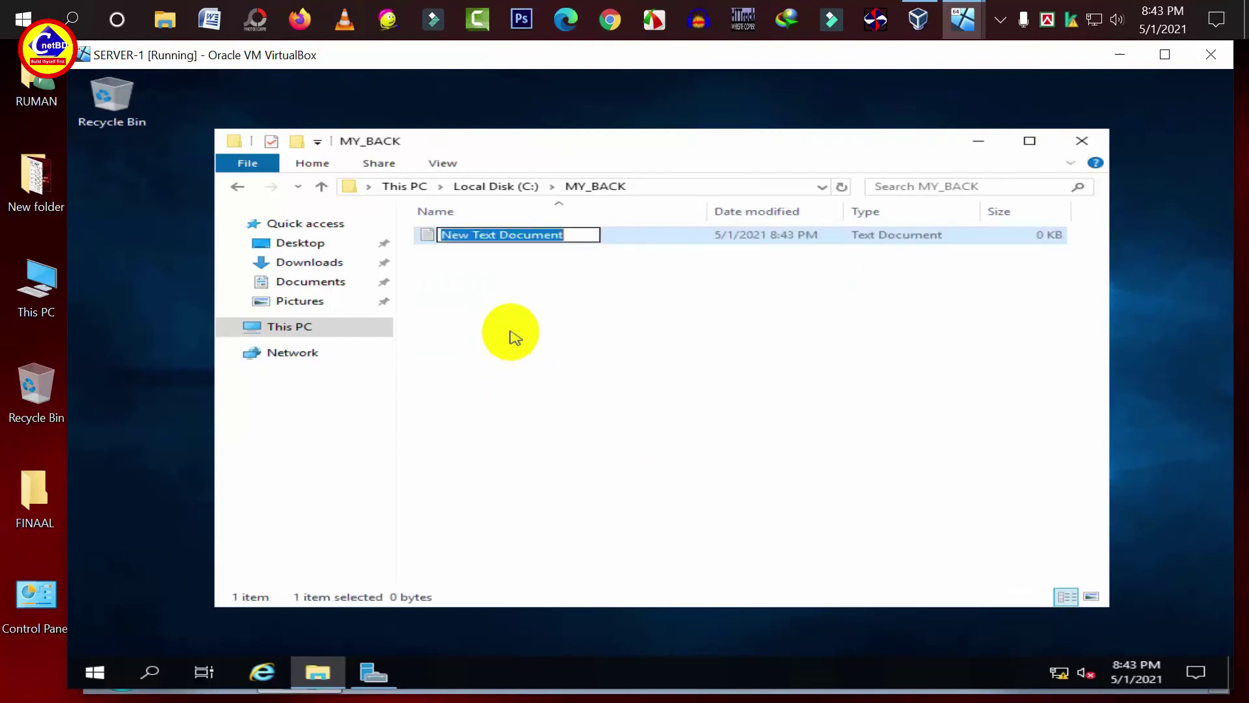
type("Test")
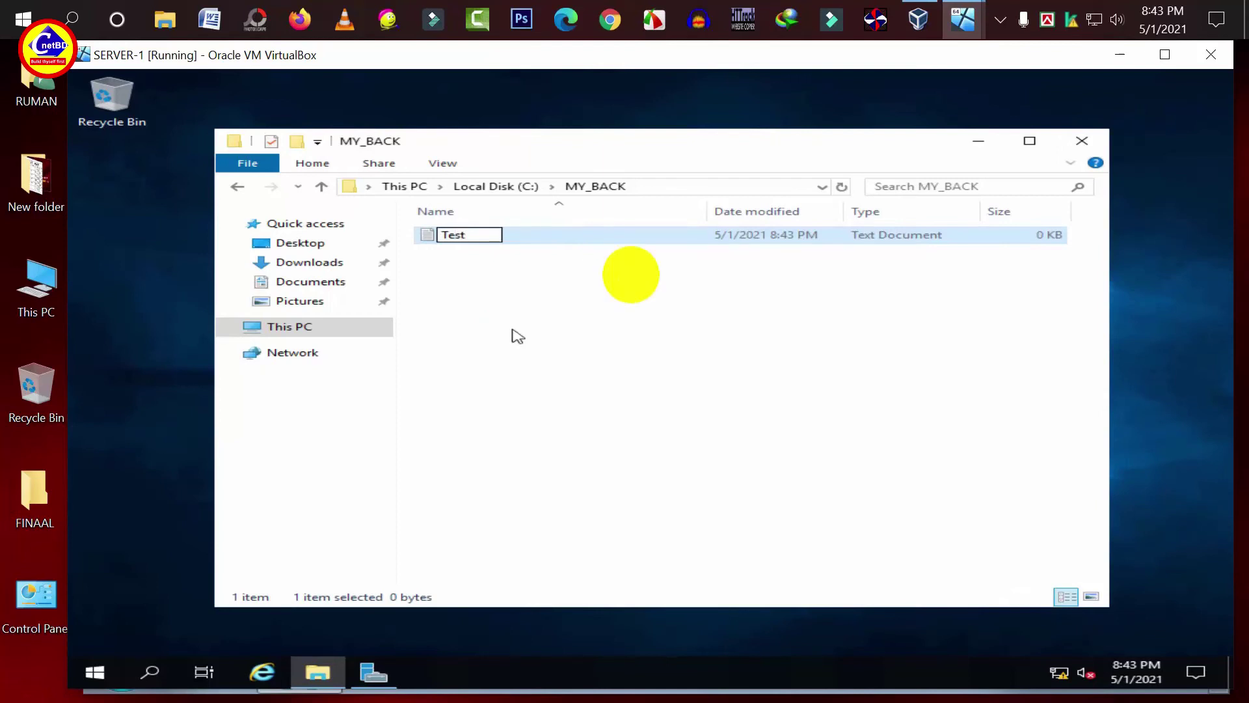
key("Return")
- Add the text 'dfdfdfd' to Test in Notepad
left_click(562, 248)
double_click(562, 247)
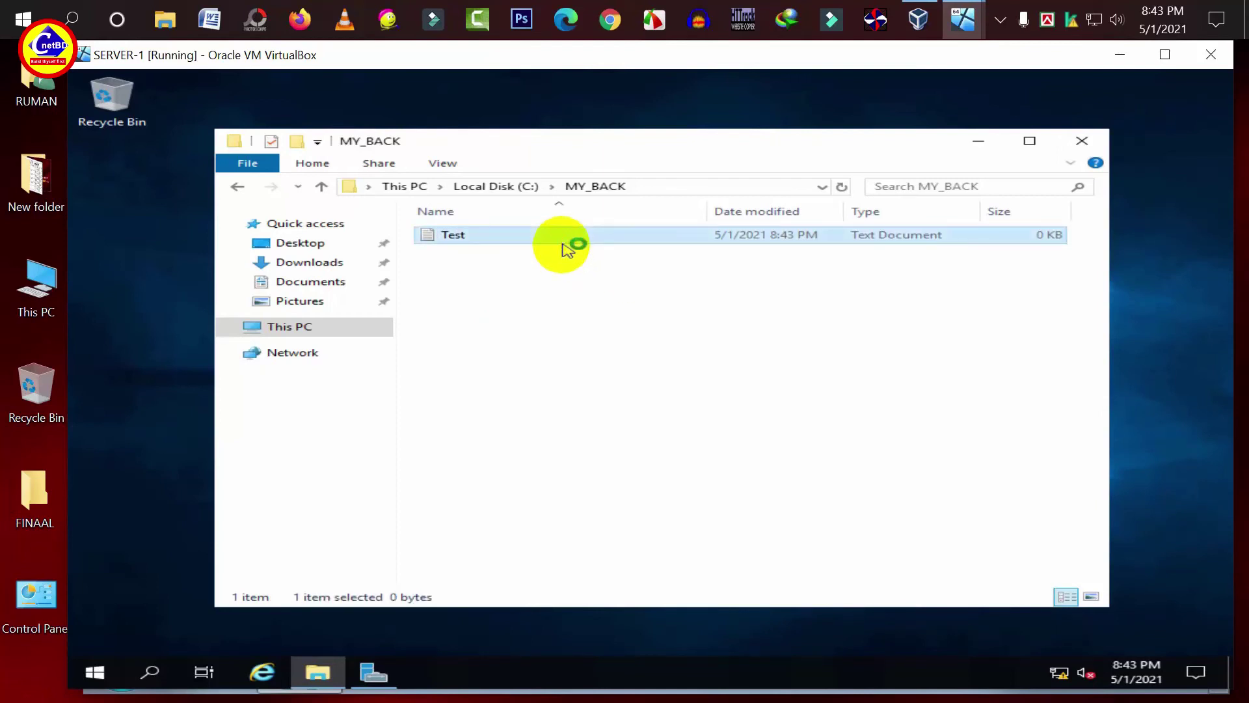
type("dfdfdfd")
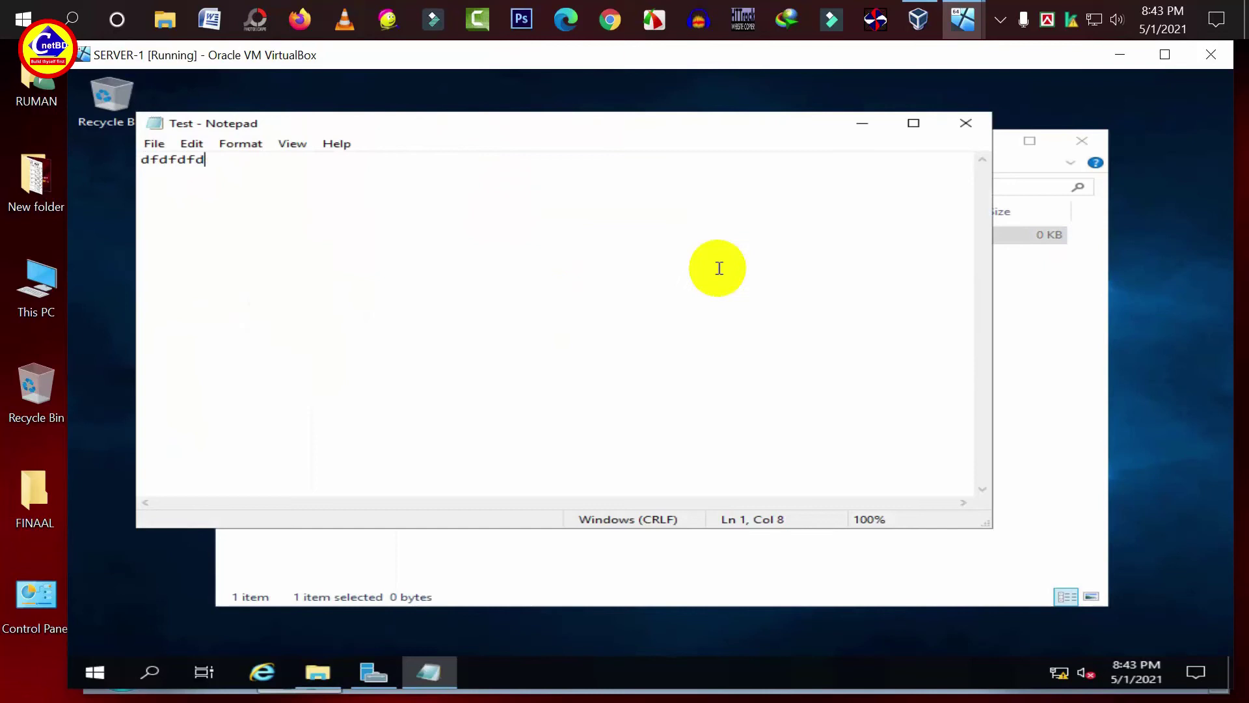
left_click(966, 123)
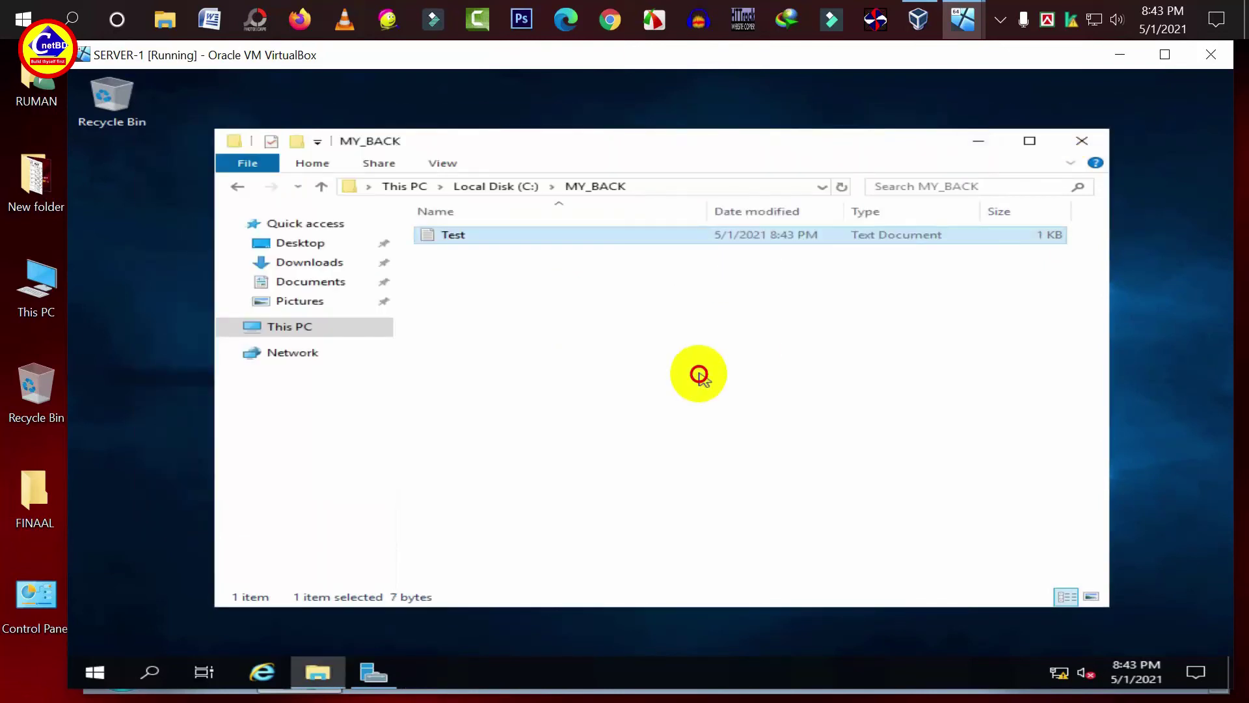
- Create a New Rich Text Document in MY_BACK with its default name
right_click(591, 324)
mouse_move(719, 513)
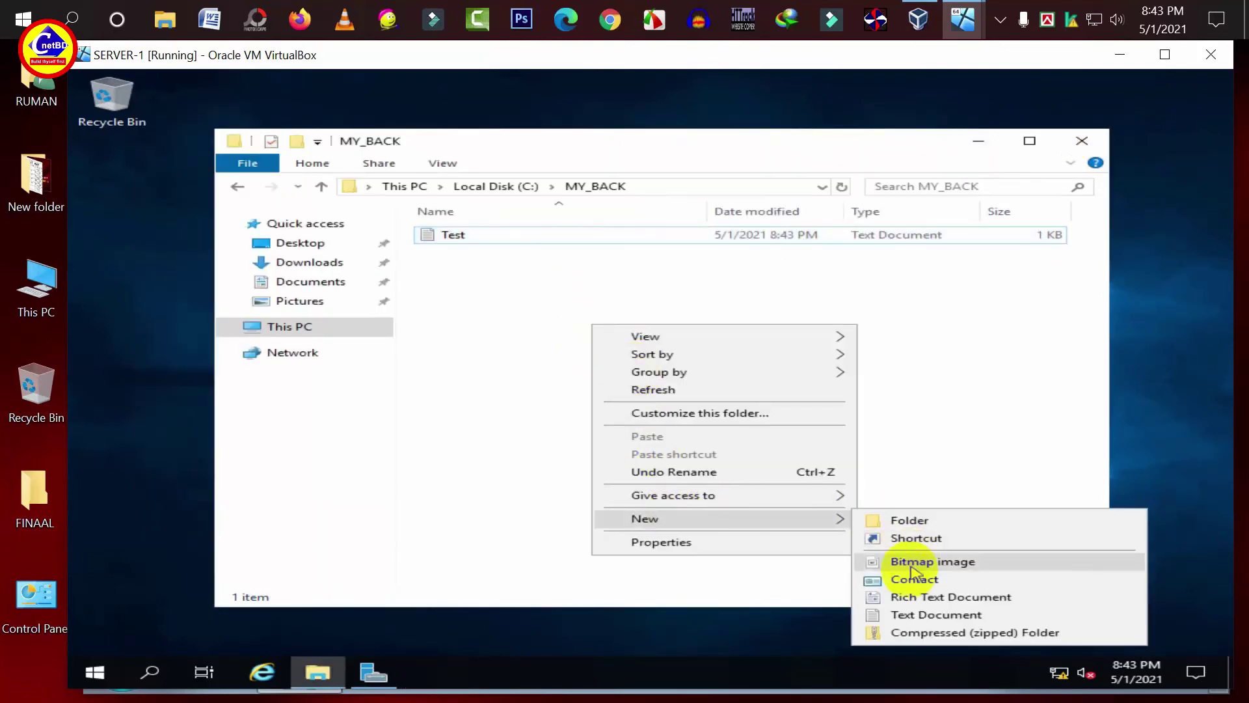
left_click(914, 597)
left_click(646, 426)
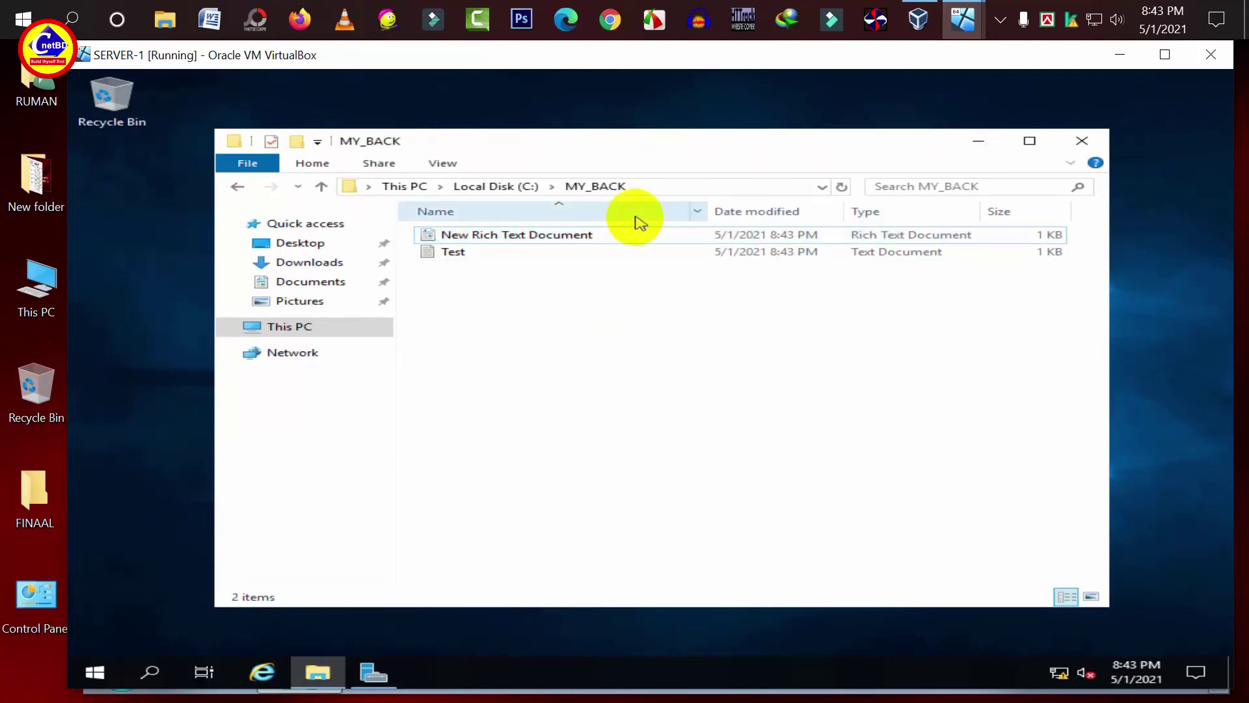
left_click(365, 673)
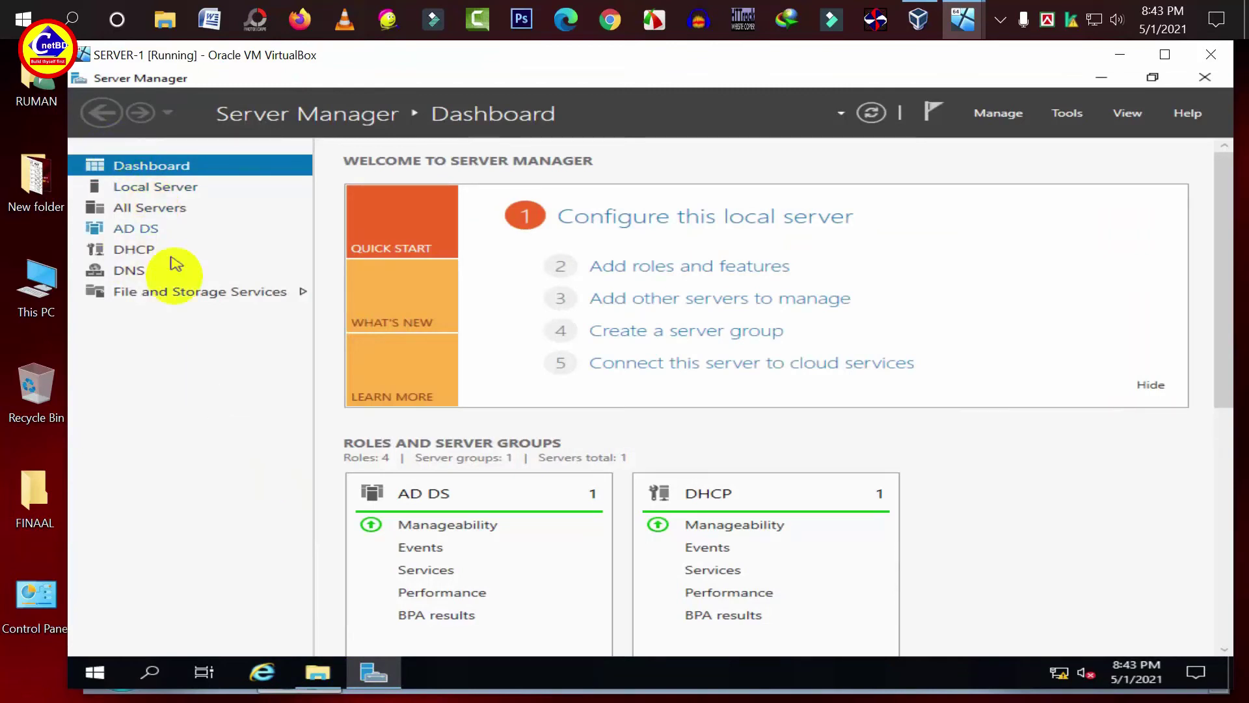
- Launch the New Share Wizard from File and Storage Services' Shares list
left_click(170, 290)
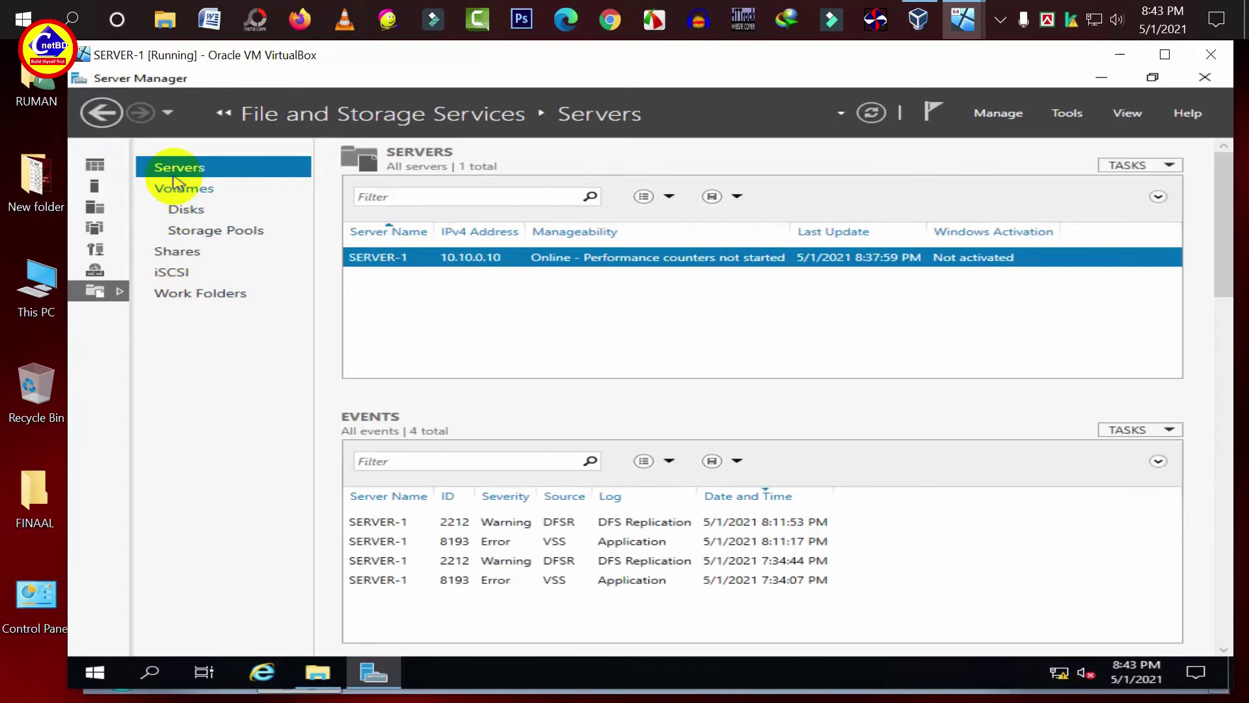
left_click(179, 257)
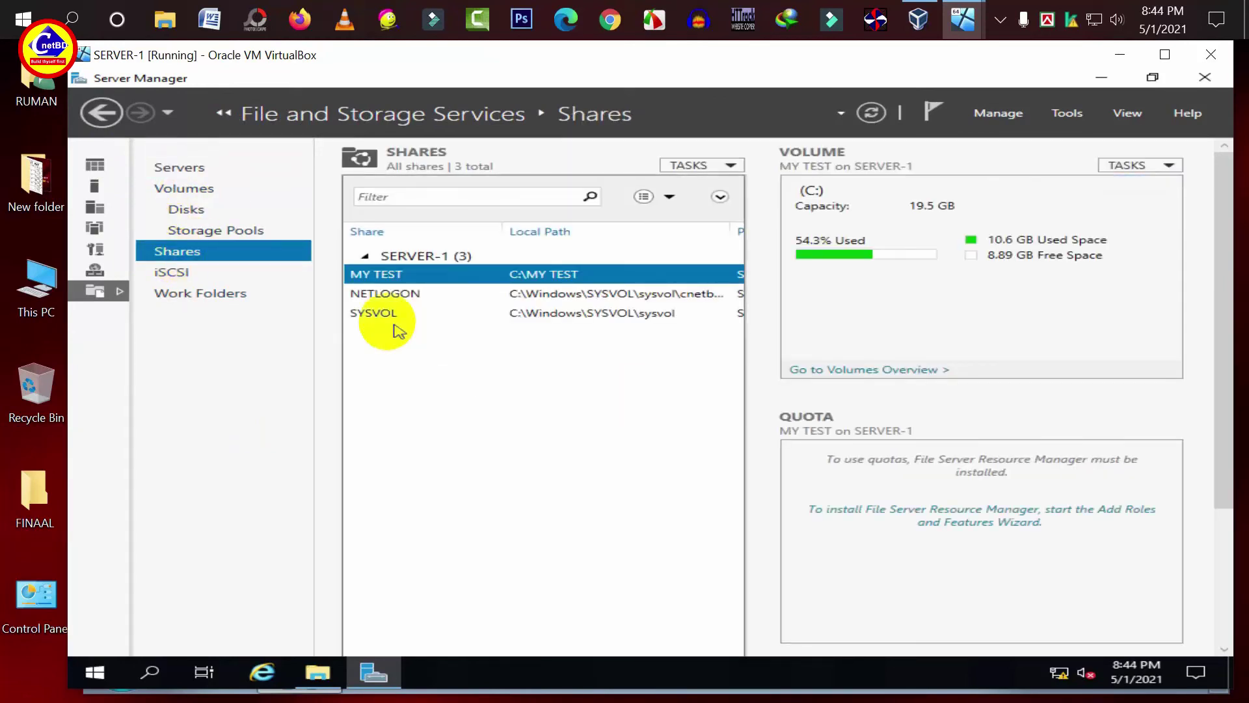
left_click(689, 168)
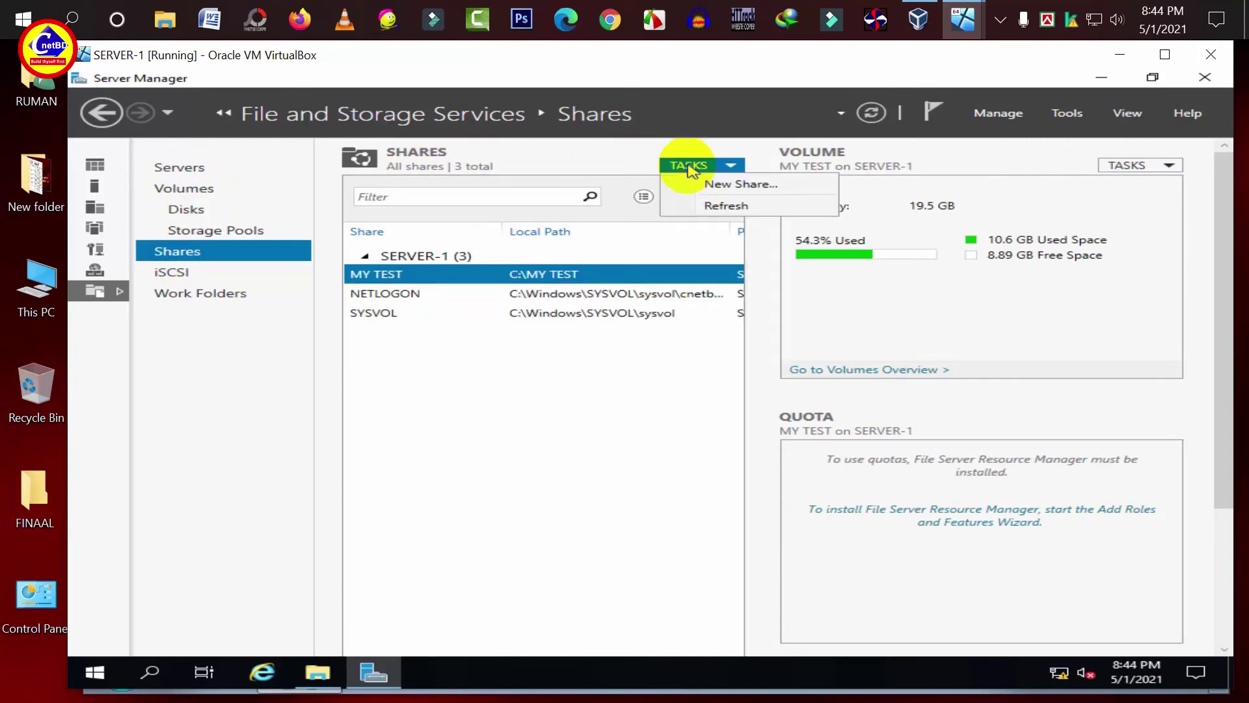
left_click(710, 185)
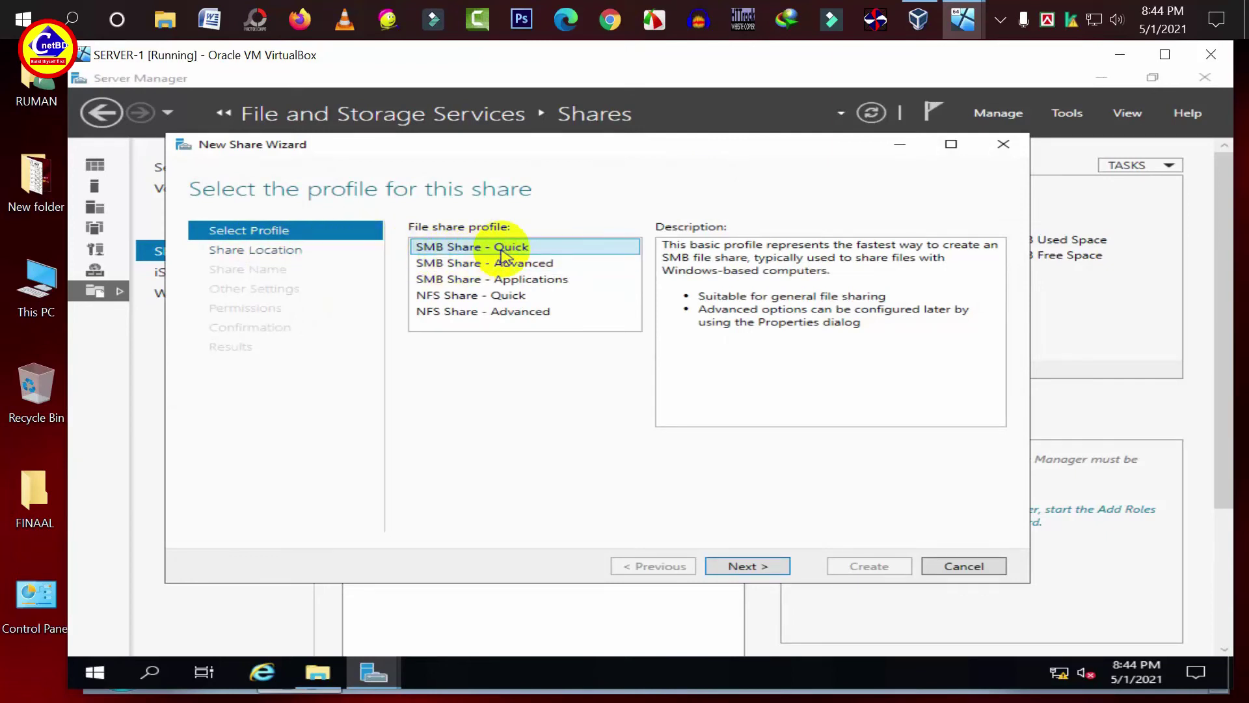
- Set up an SMB Share - Quick for C:\my_back named my_back with default settings
left_click(747, 566)
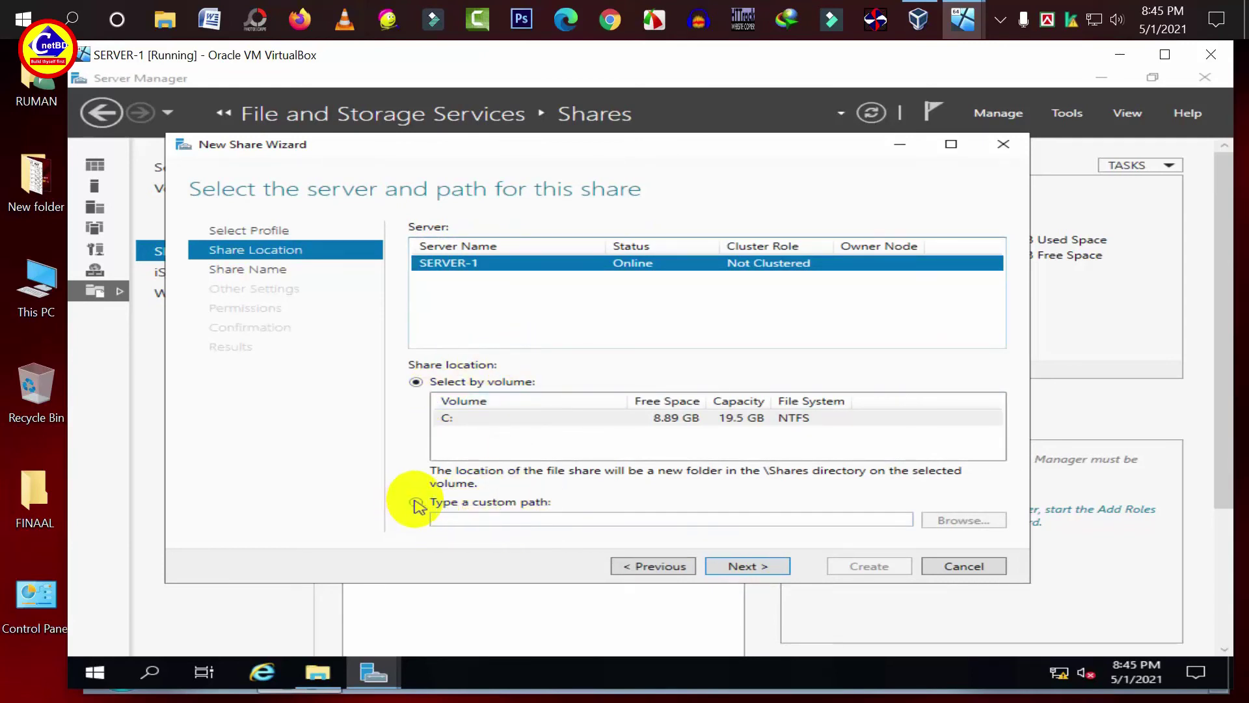
left_click(416, 504)
left_click(965, 518)
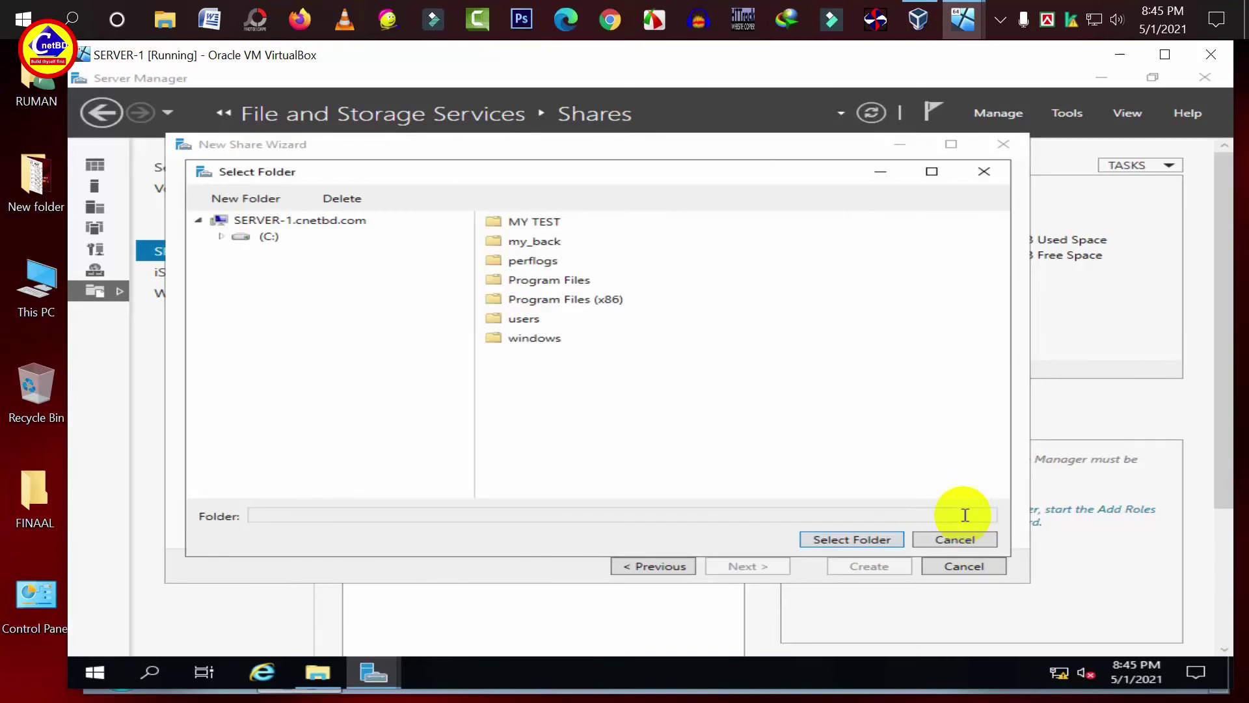
left_click(271, 241)
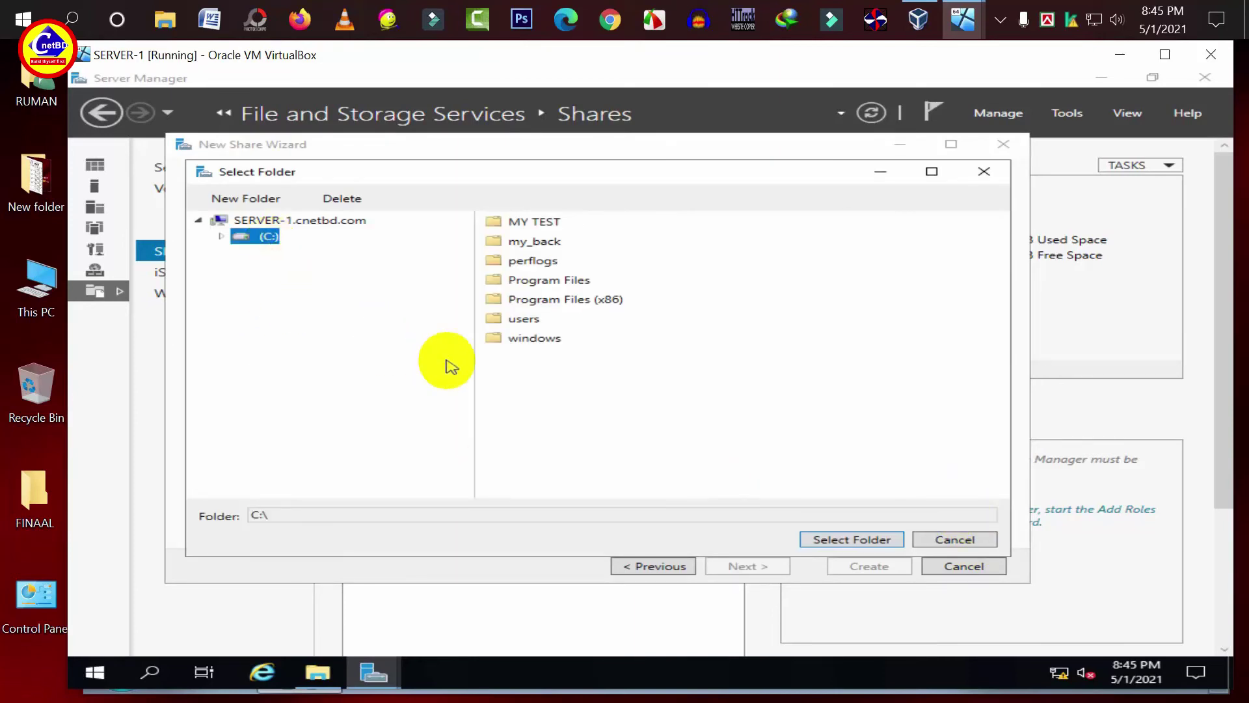
left_click(536, 244)
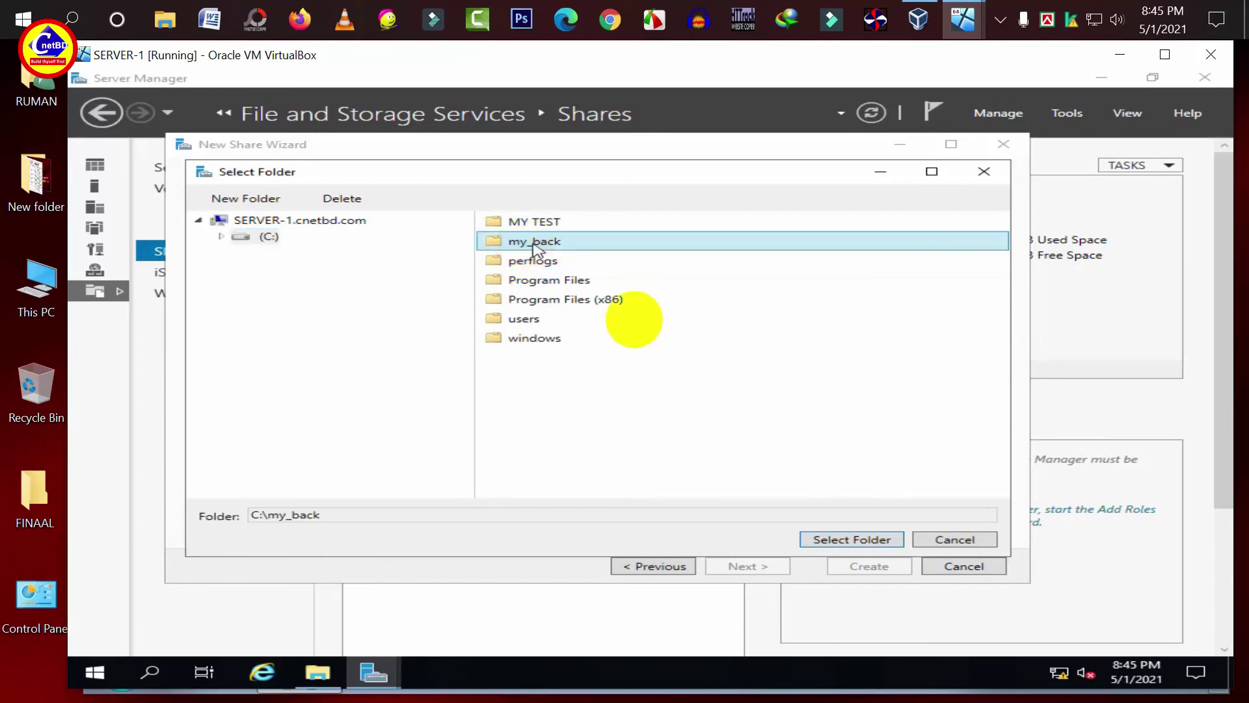
left_click(853, 540)
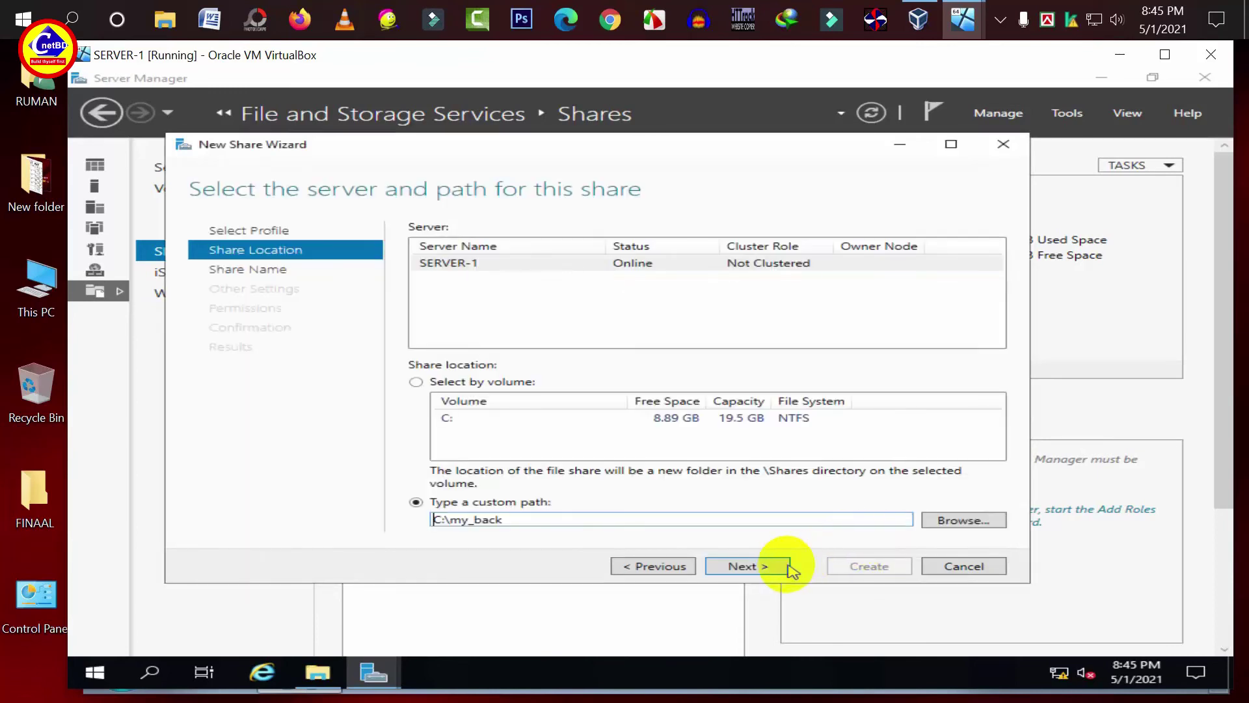
left_click(747, 566)
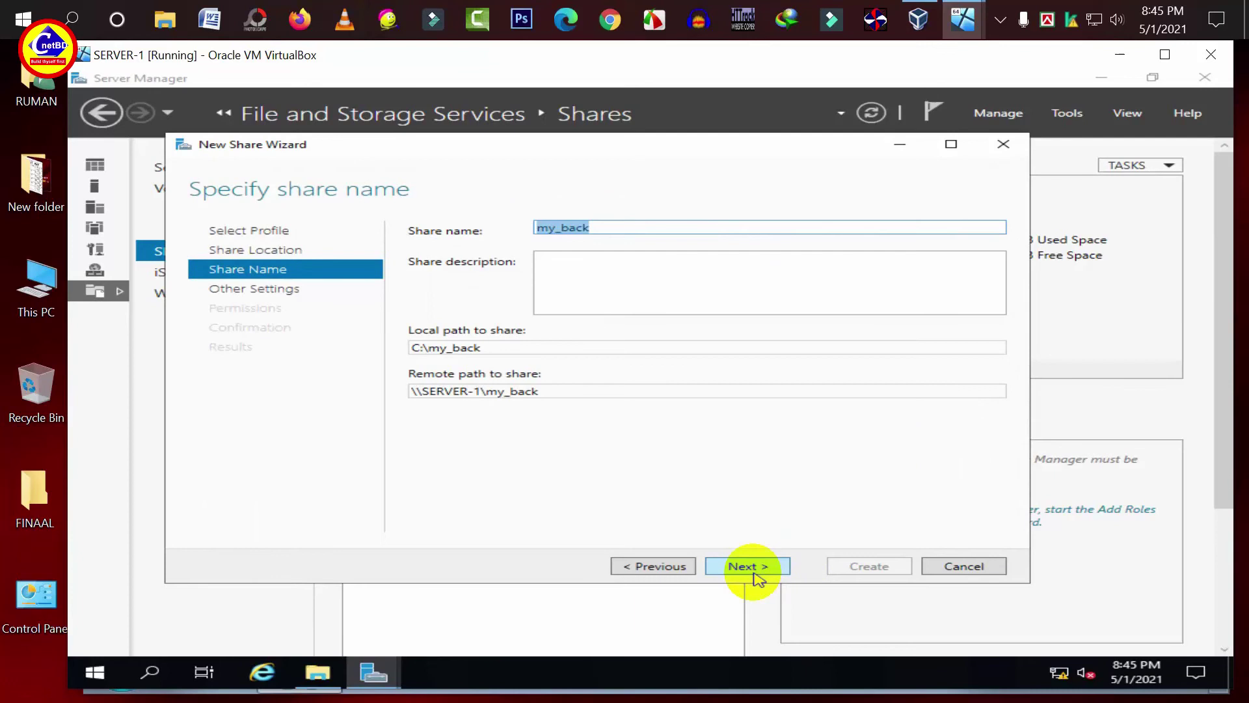
left_click(755, 574)
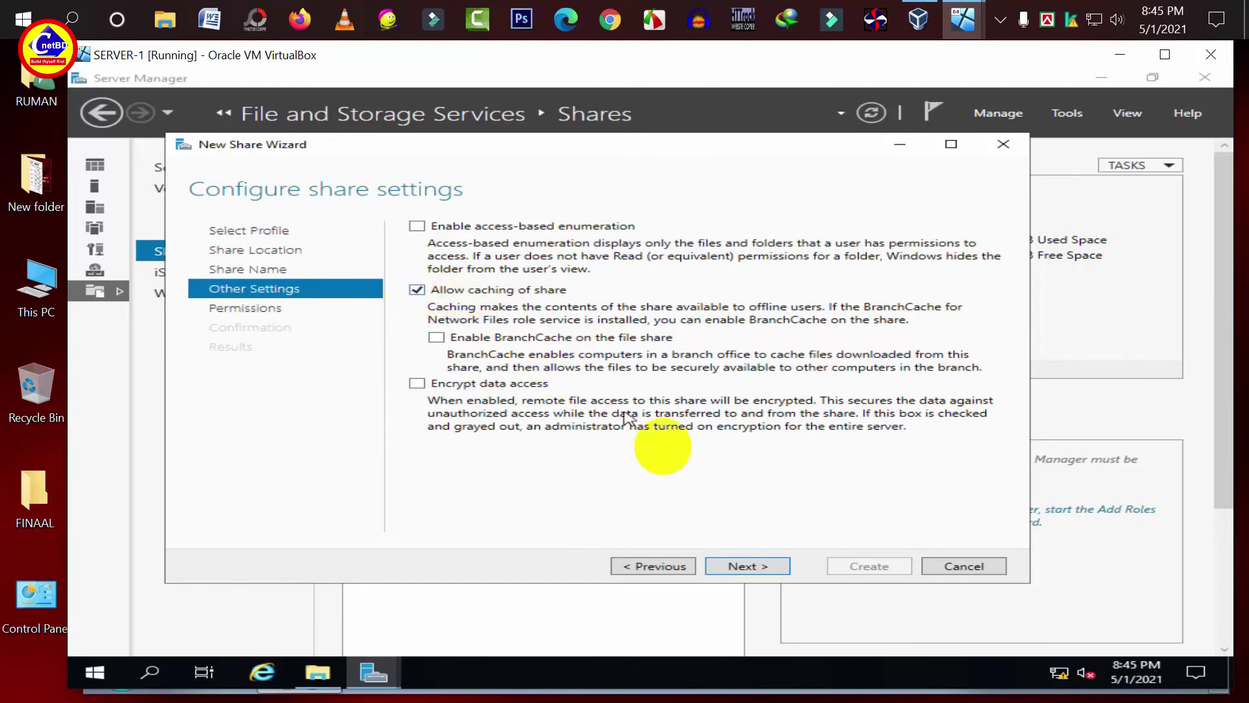
left_click(767, 569)
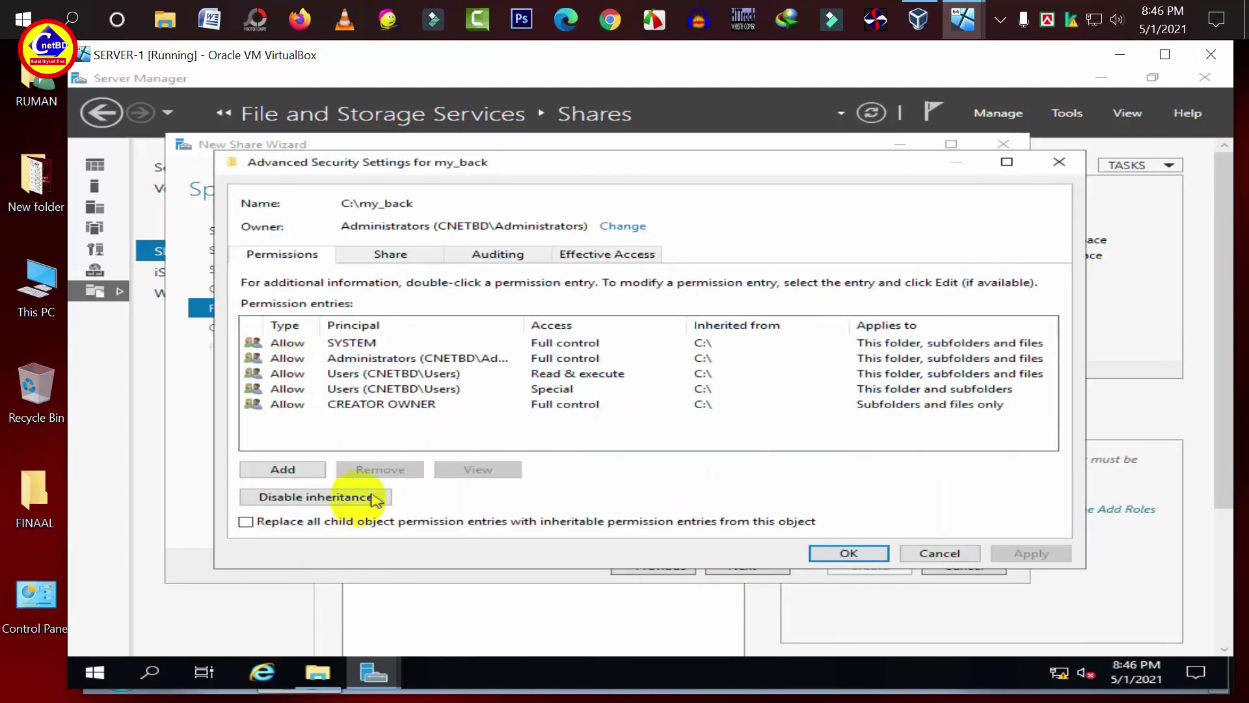
- Remove my_back's inherited permissions and add Domain Admins with Full control
left_click(317, 499)
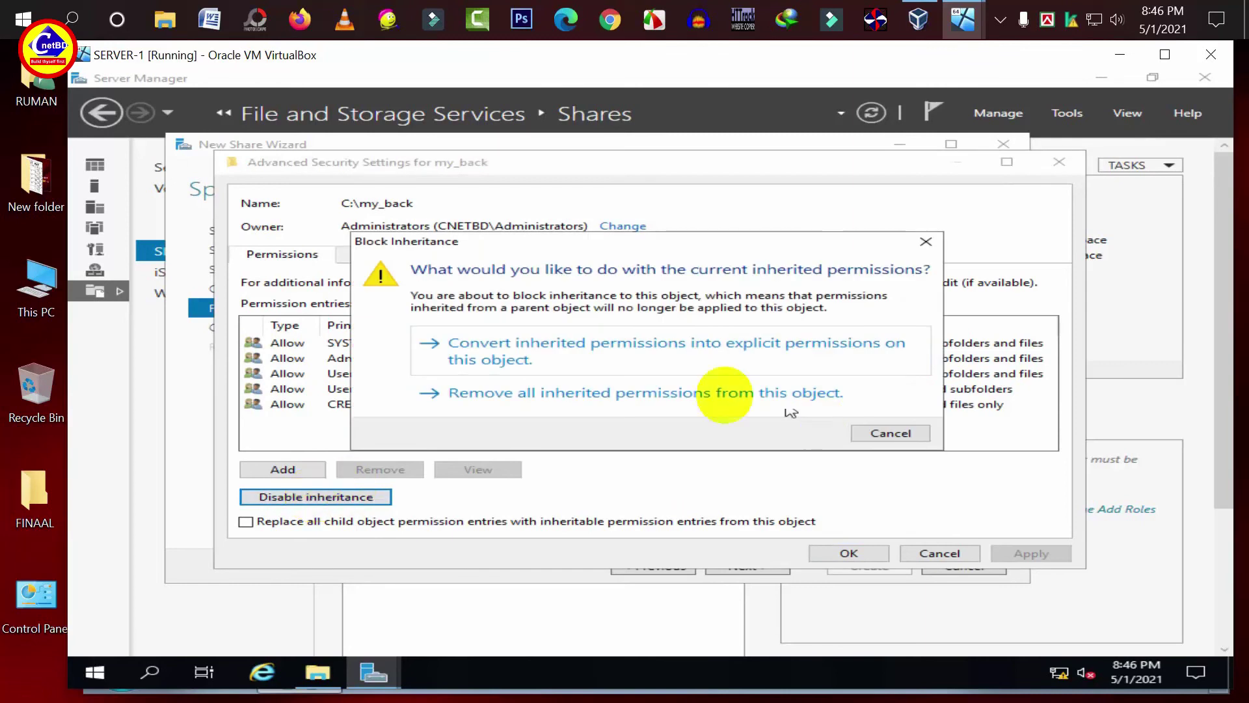
left_click(659, 395)
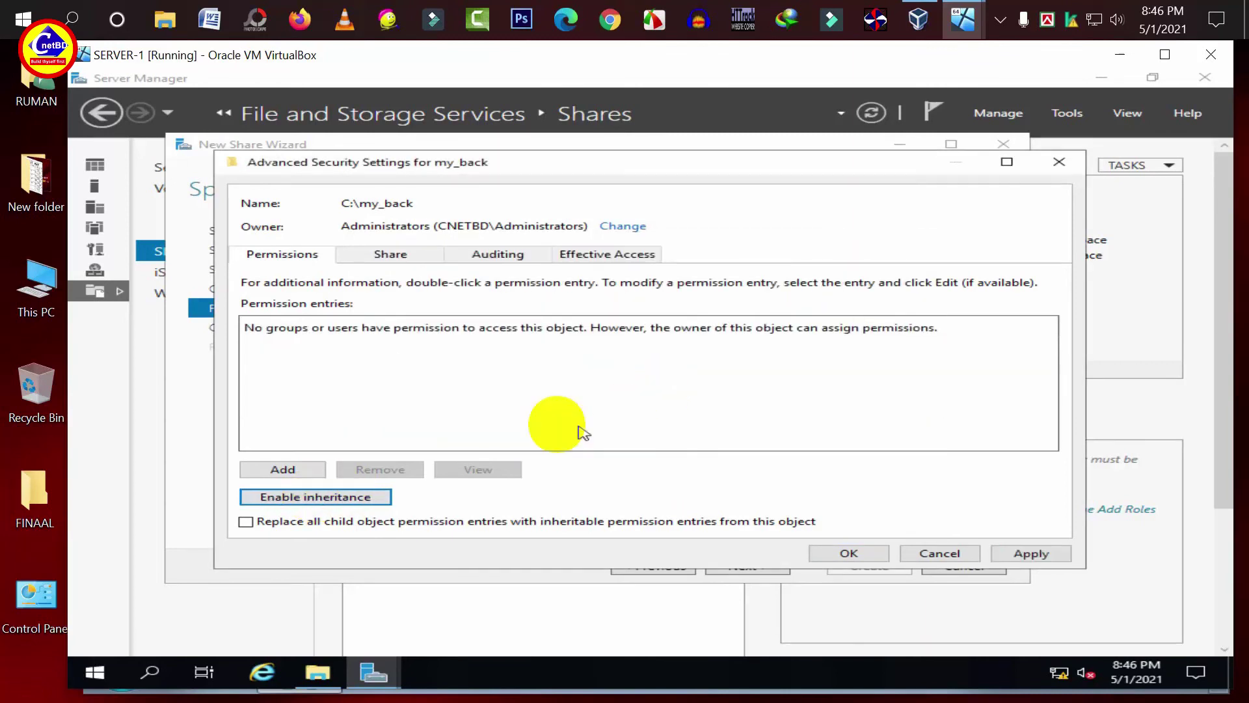
left_click(283, 469)
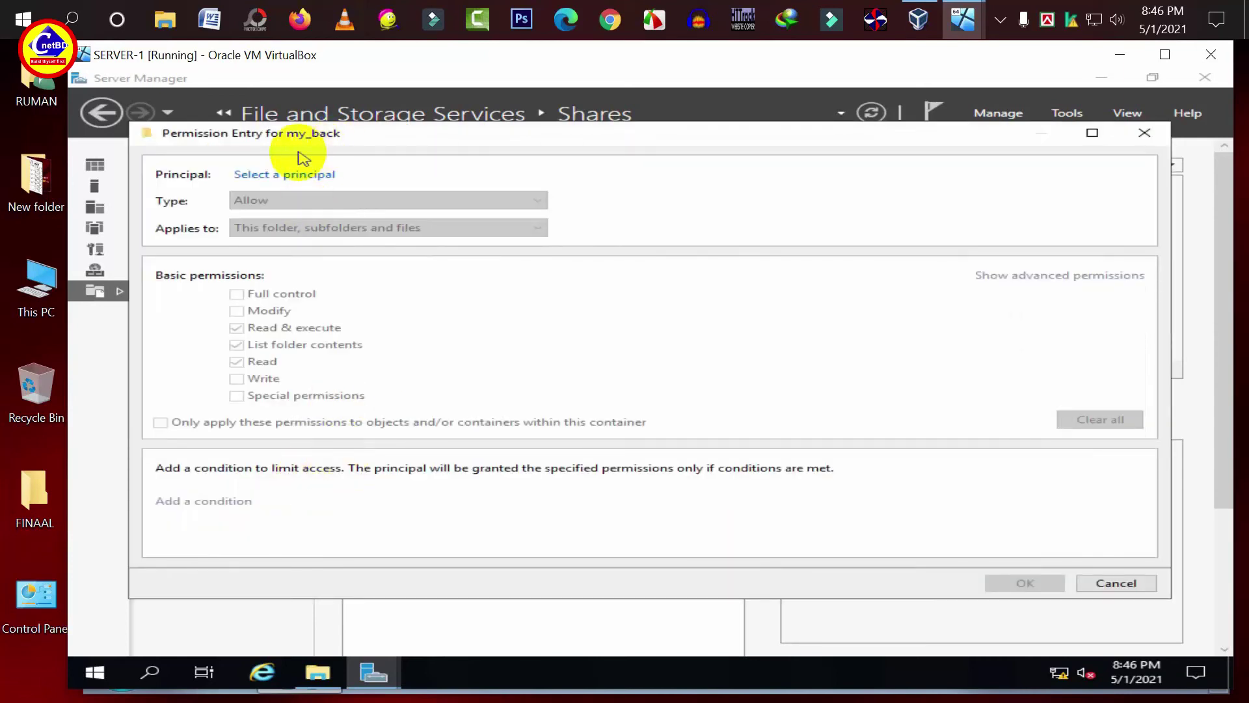
left_click(284, 175)
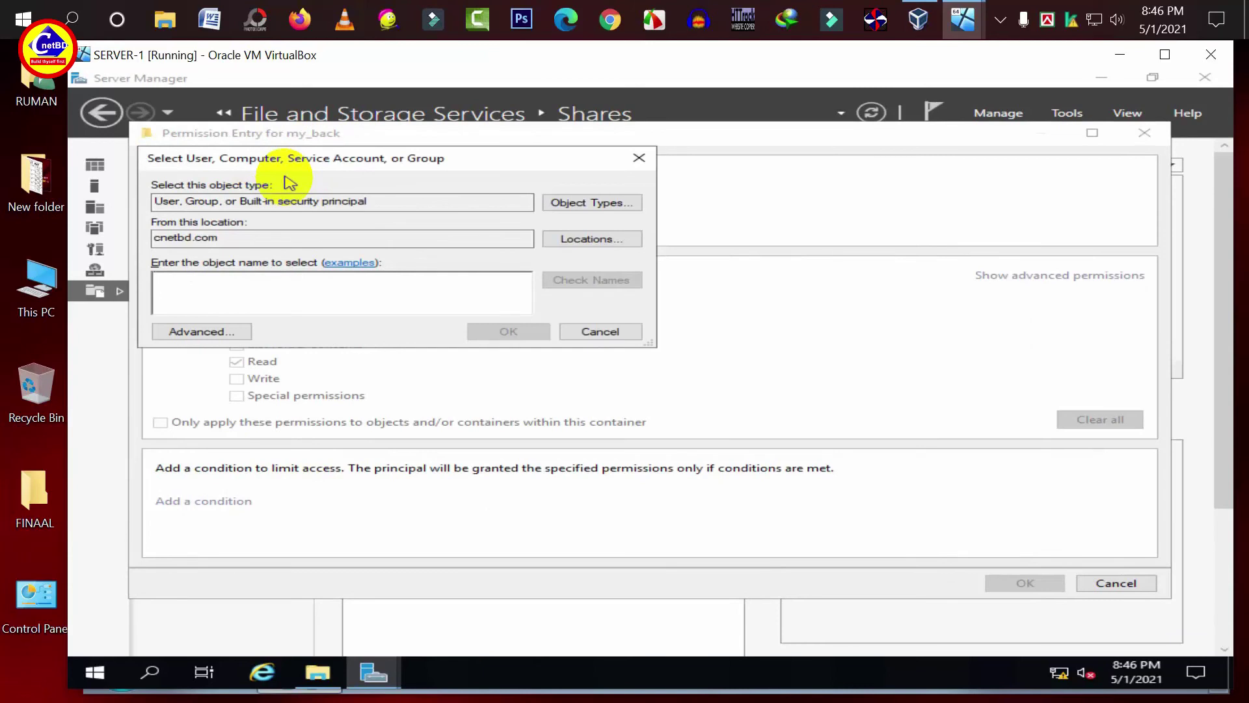
left_click(261, 290)
type("Domain Admins")
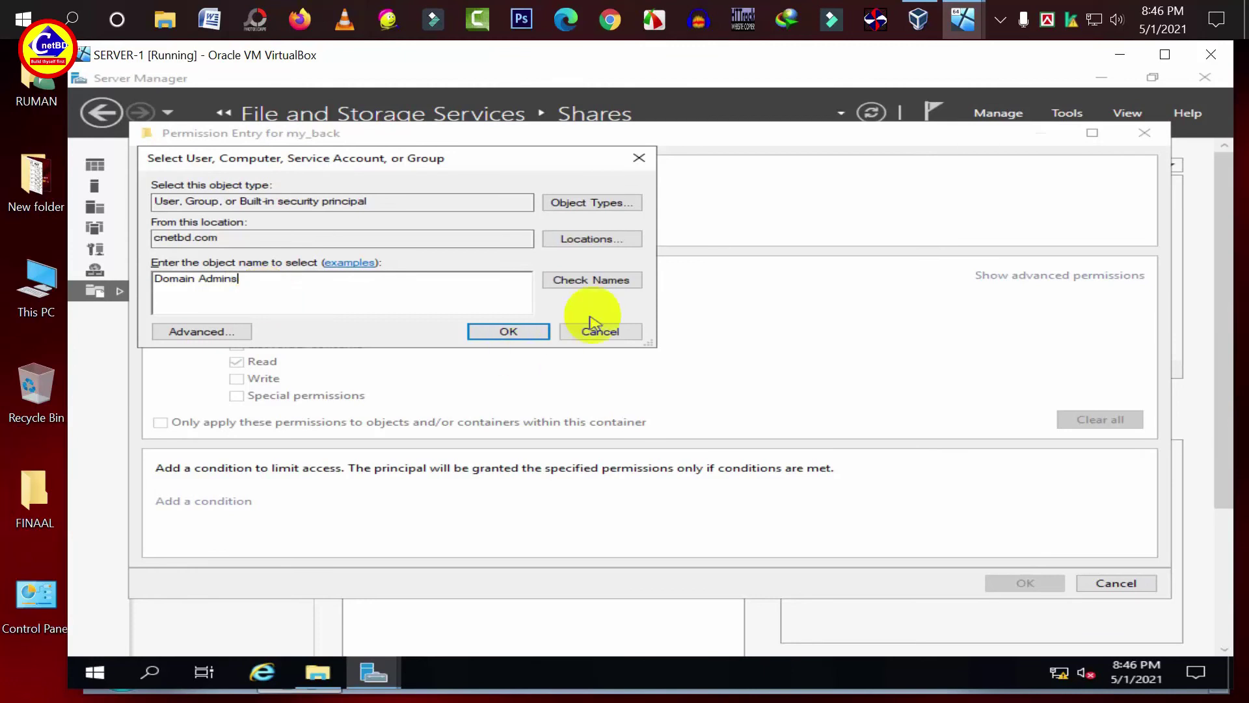
left_click(605, 280)
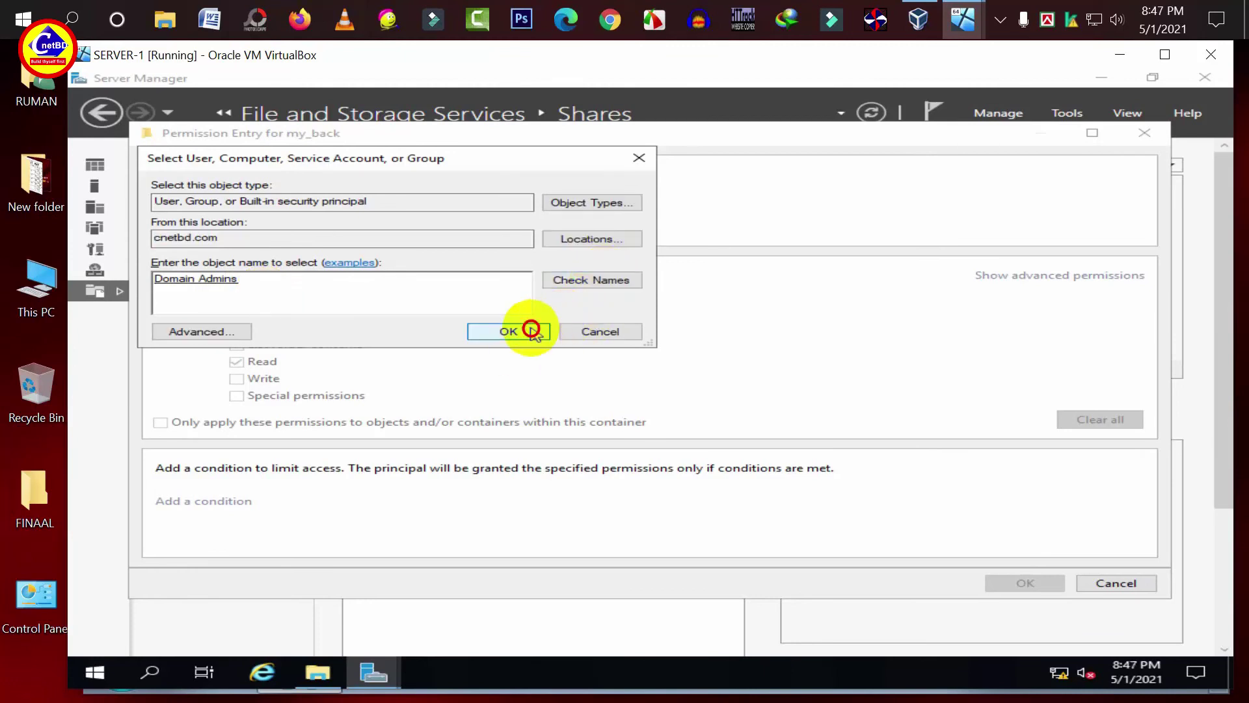
left_click(525, 330)
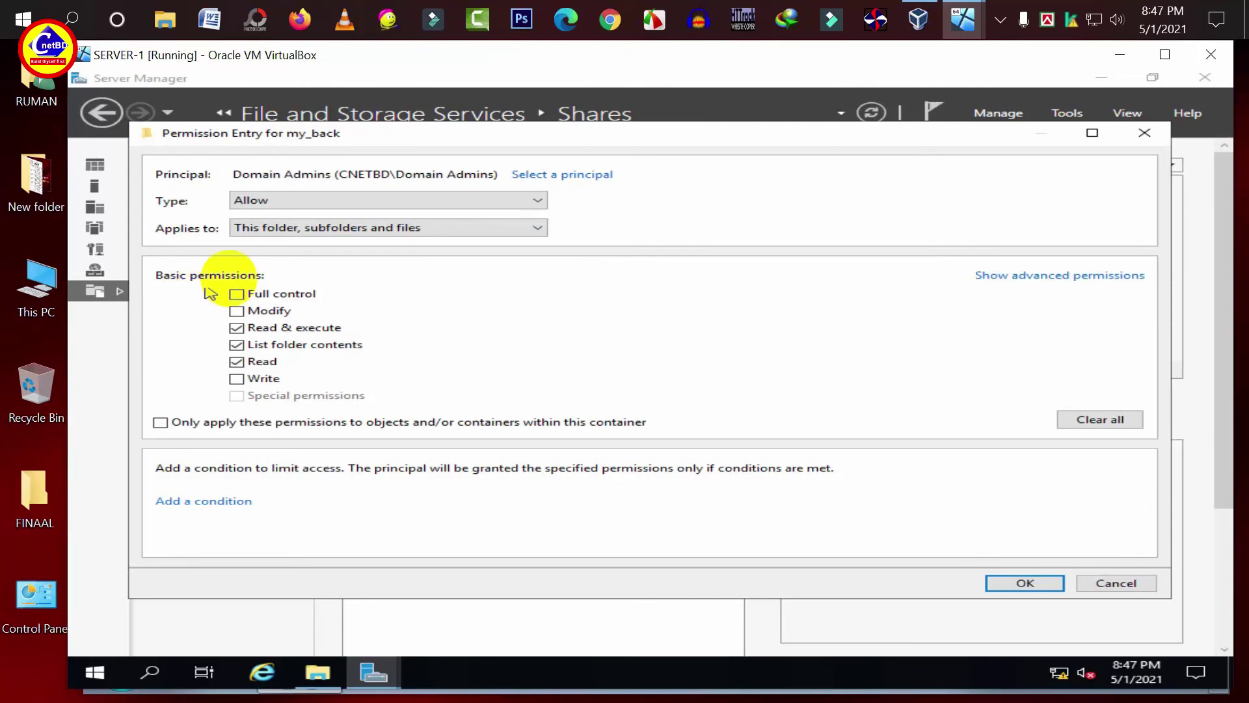
left_click(239, 295)
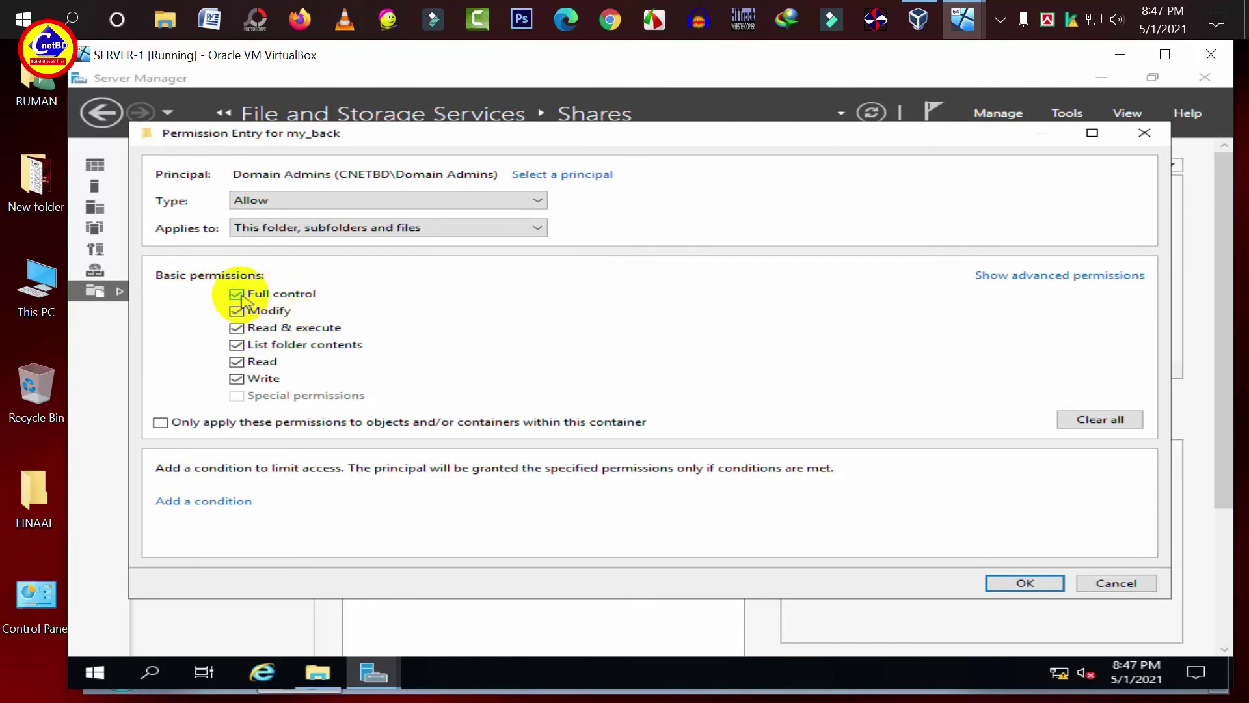
left_click(996, 584)
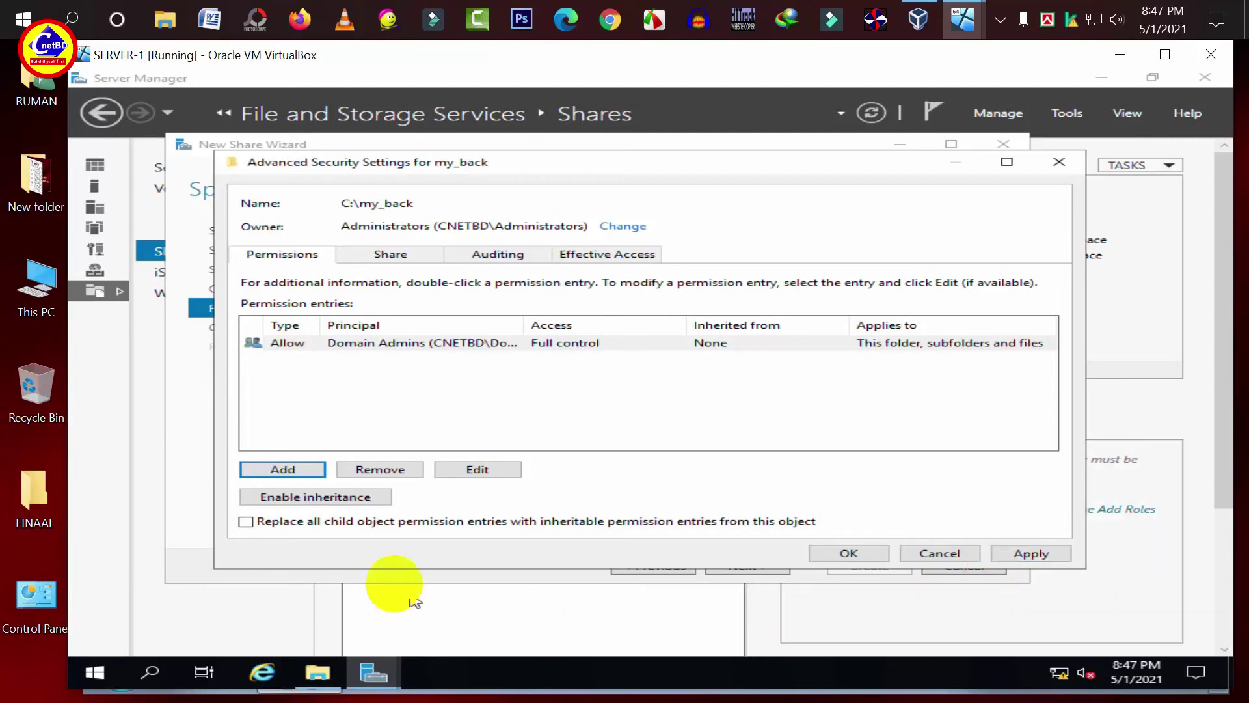
- Add an IT Admin permission entry with Full control on my_back
left_click(266, 470)
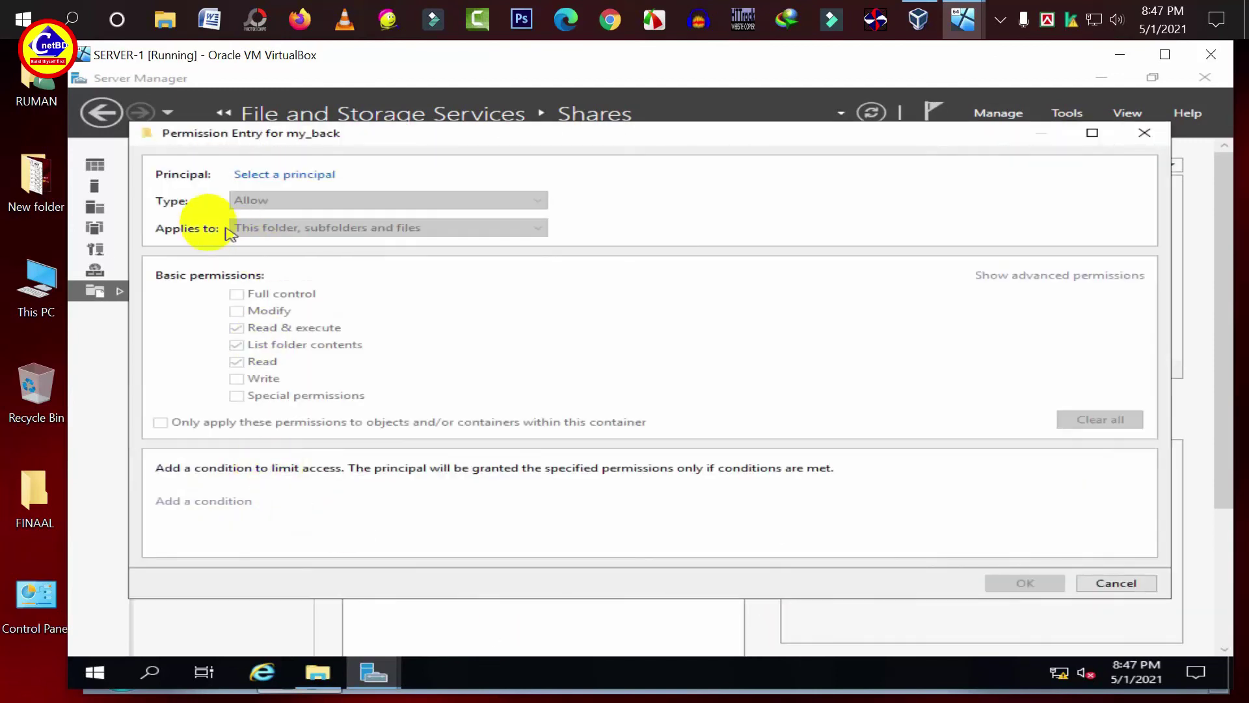
left_click(263, 177)
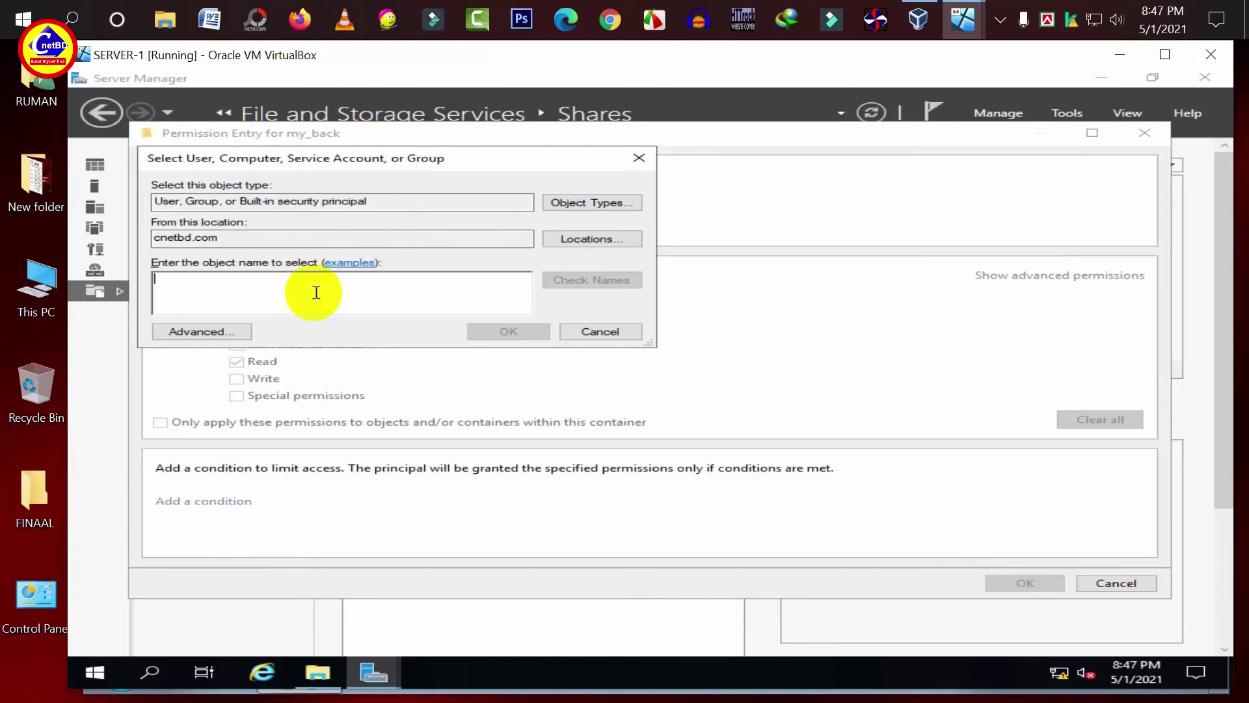
type("Admin")
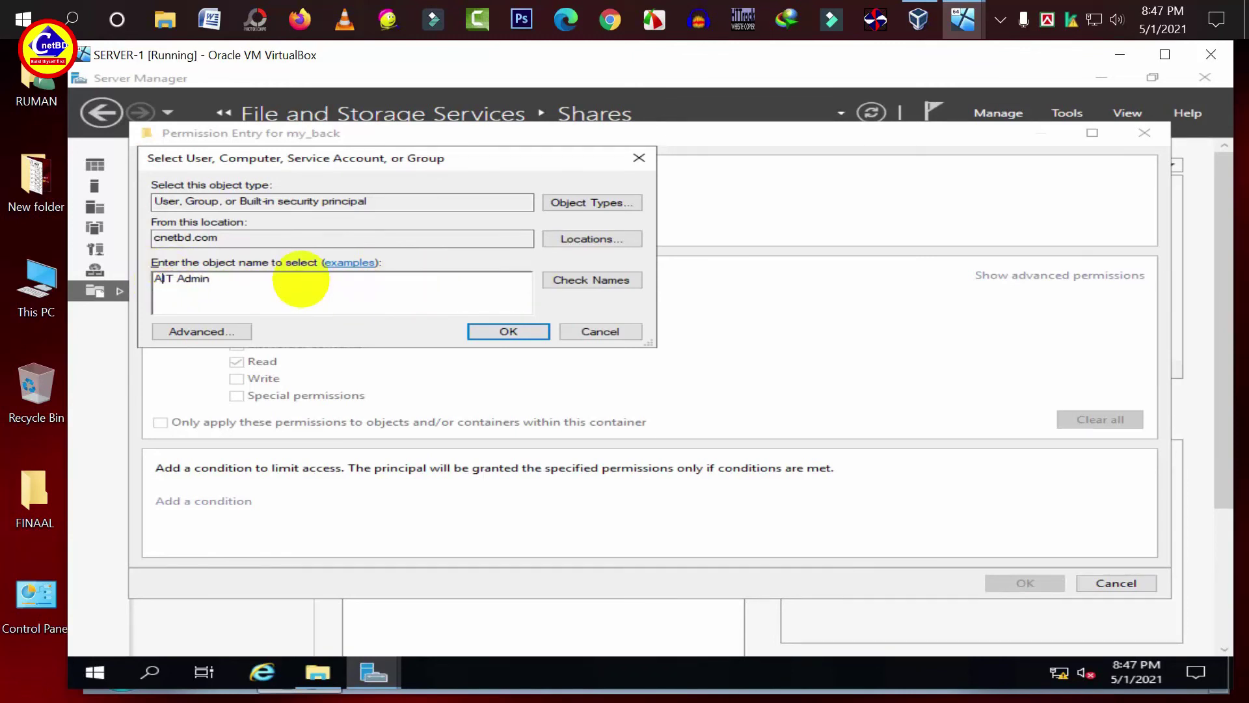
left_click(573, 277)
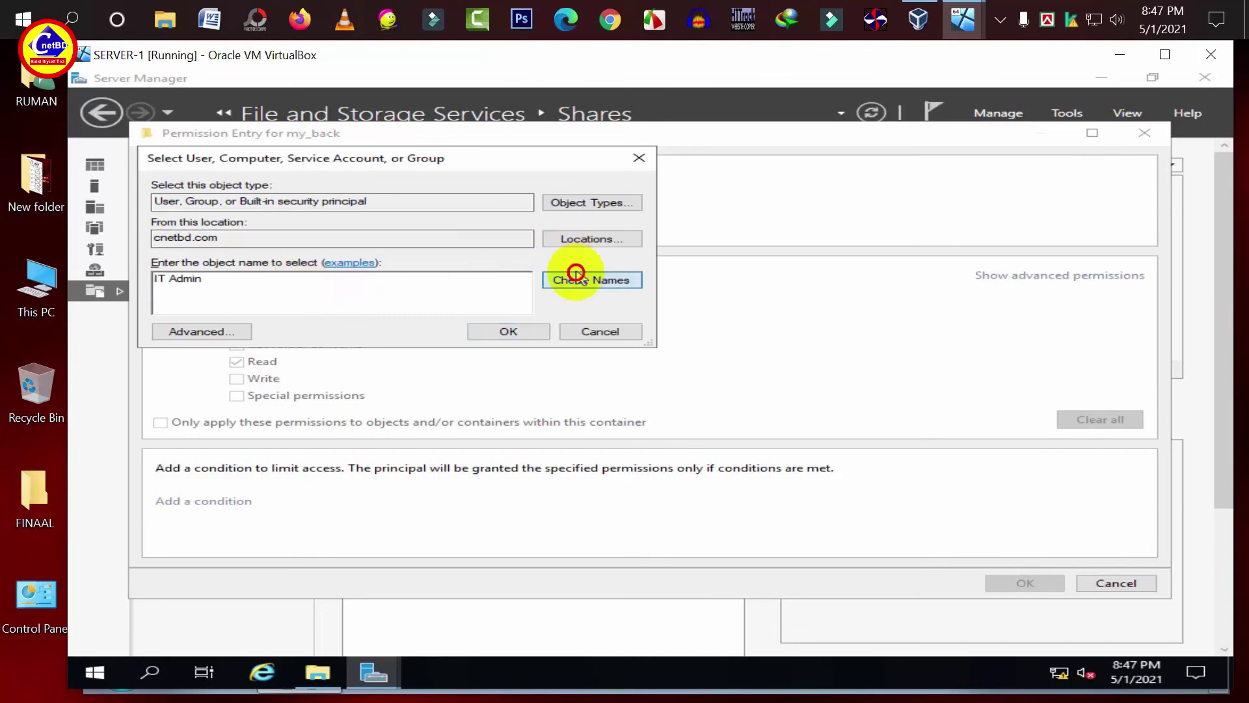
left_click(496, 330)
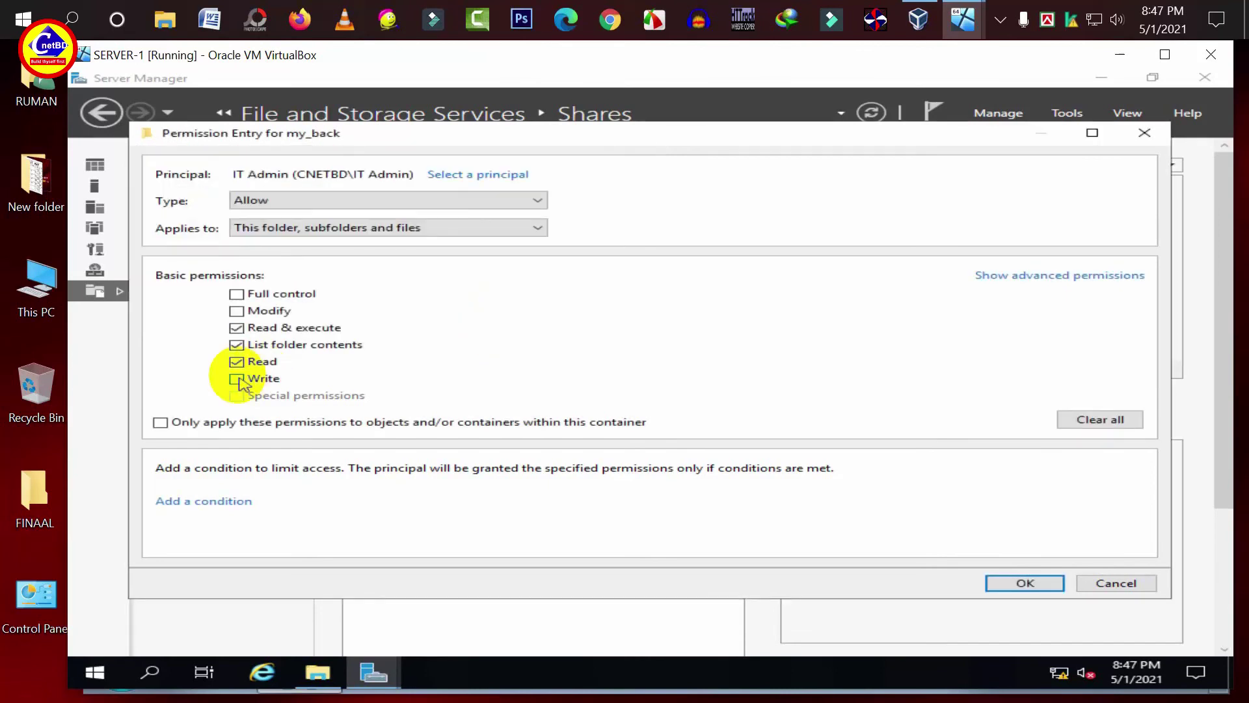
left_click(236, 296)
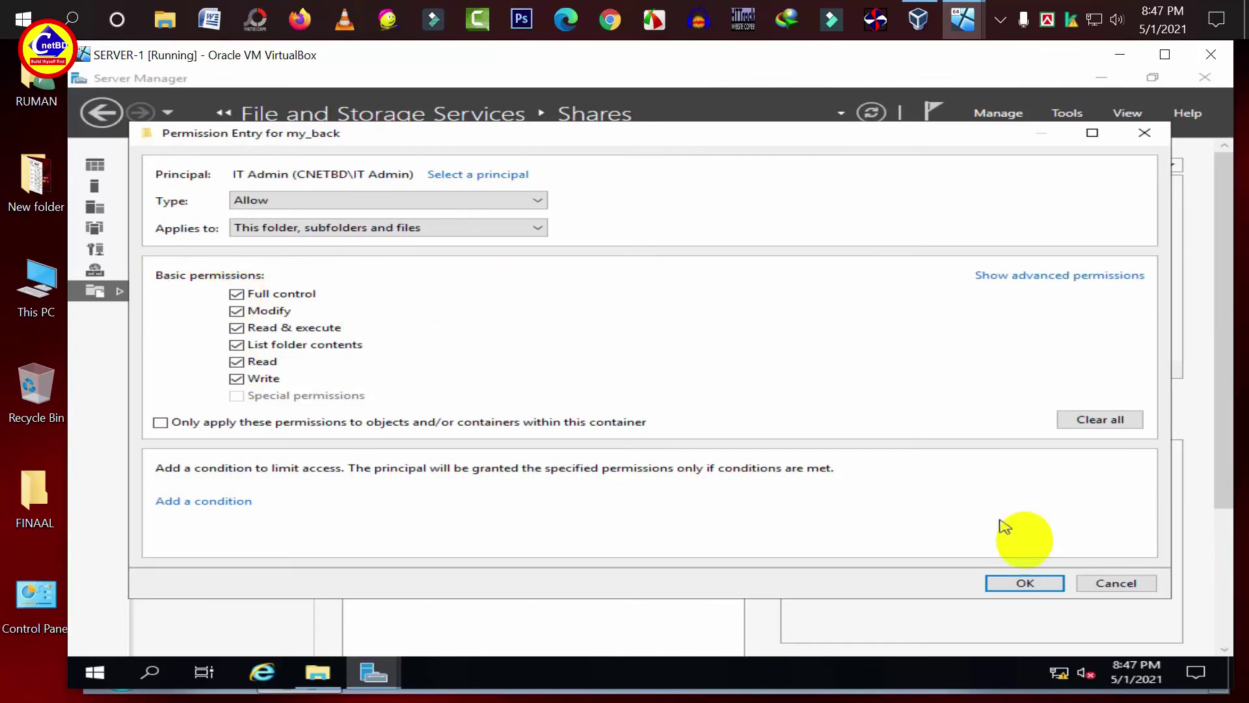
left_click(1036, 585)
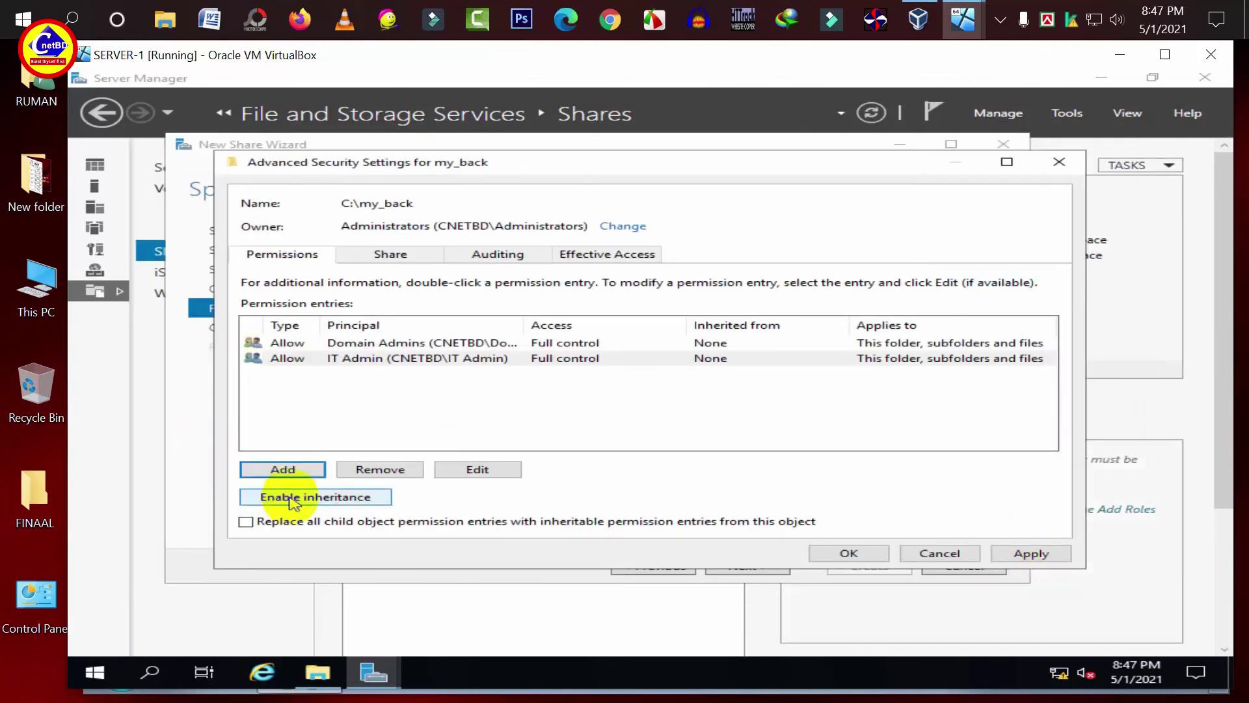
- Add a Users permission entry with Read access
left_click(281, 469)
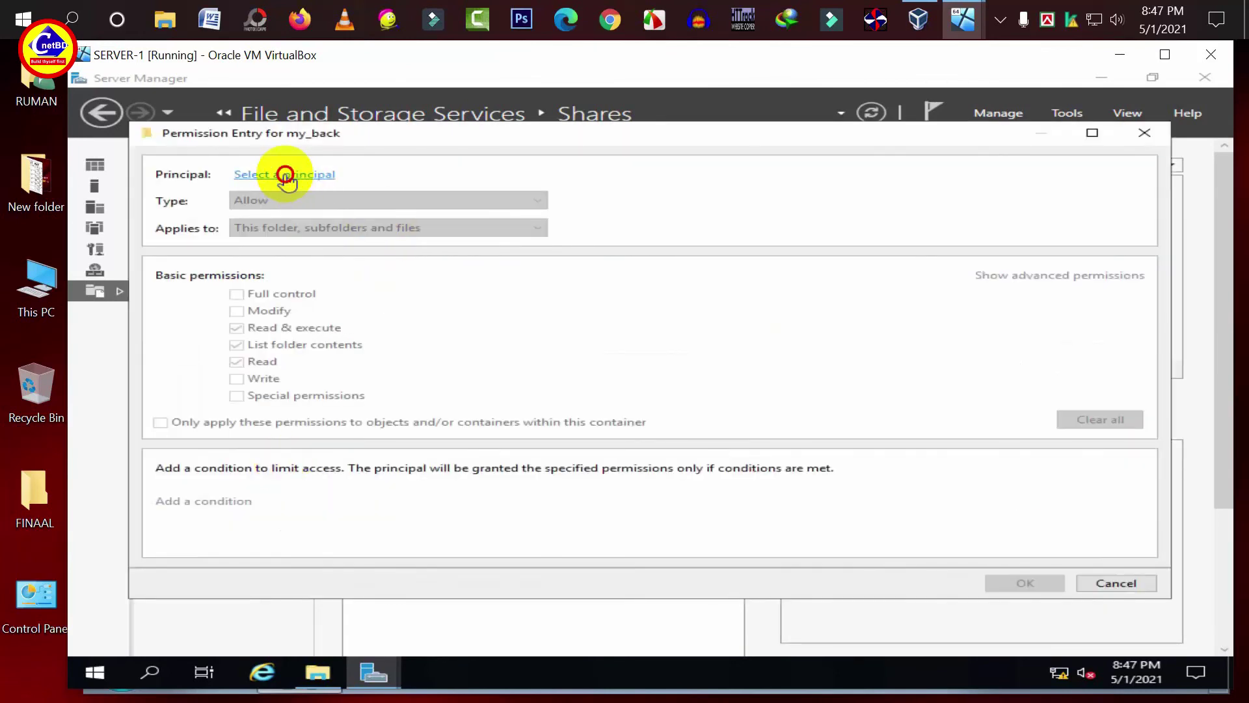
left_click(284, 174)
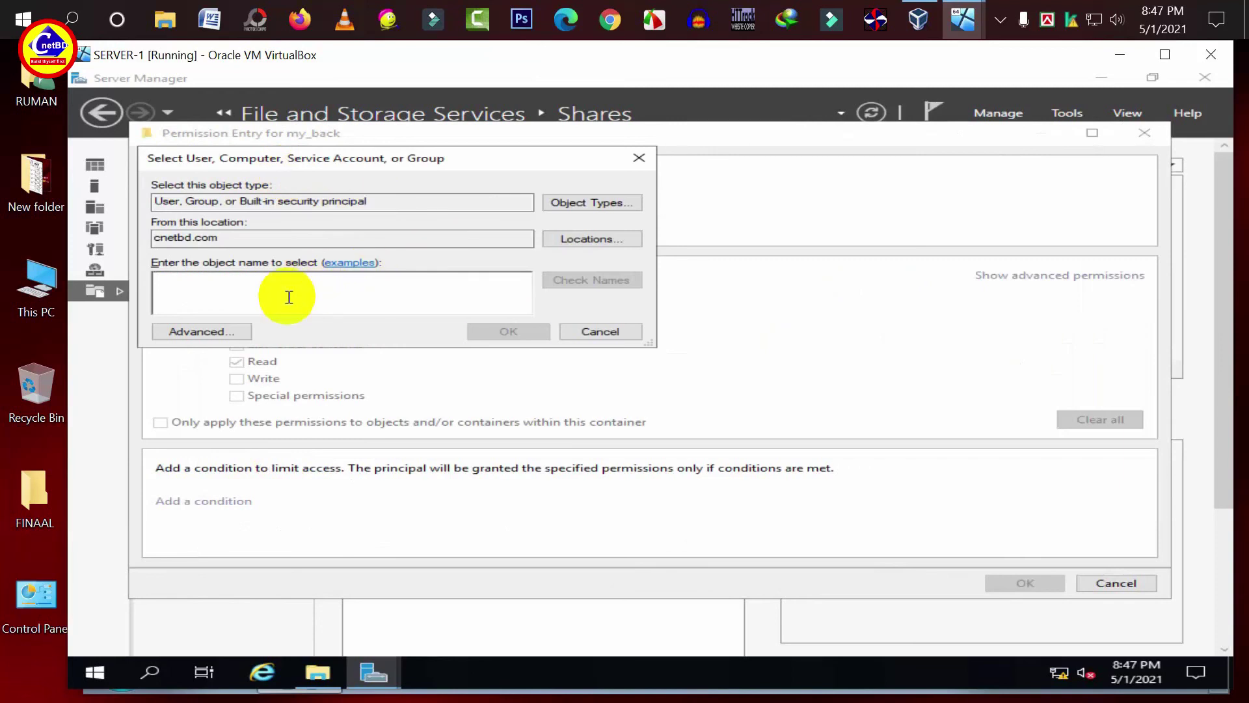
type("Users")
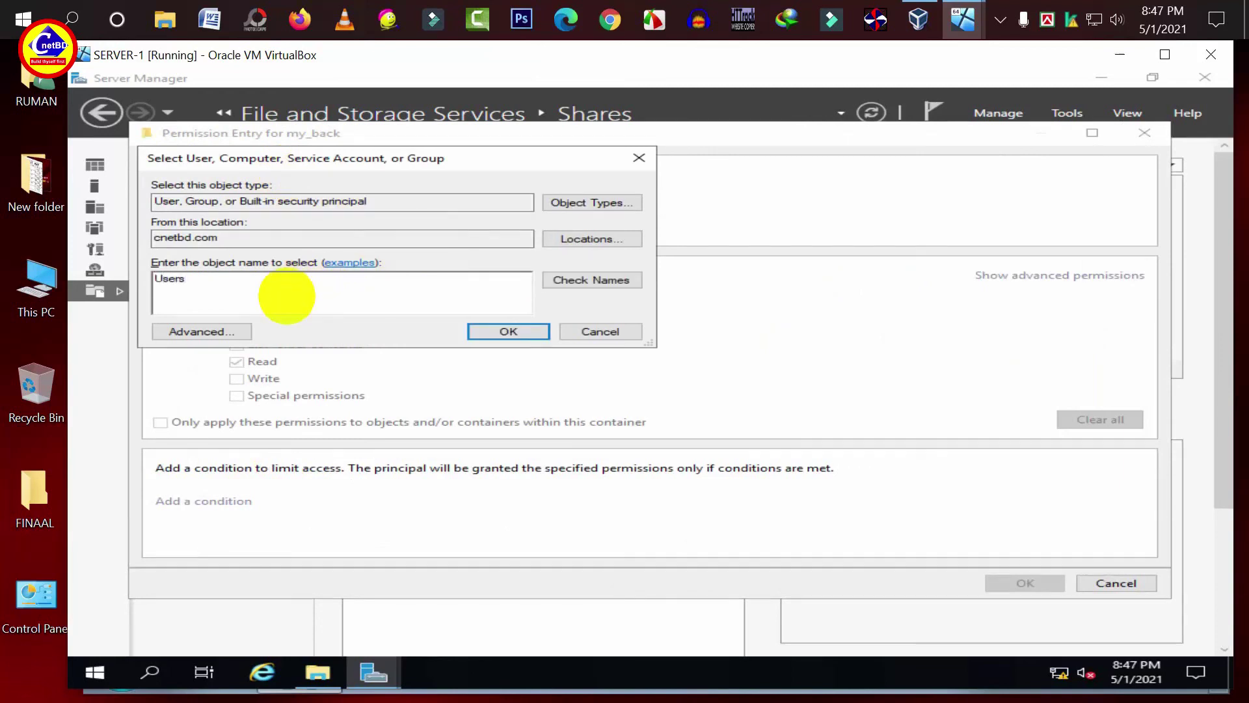
left_click(635, 280)
left_click(508, 331)
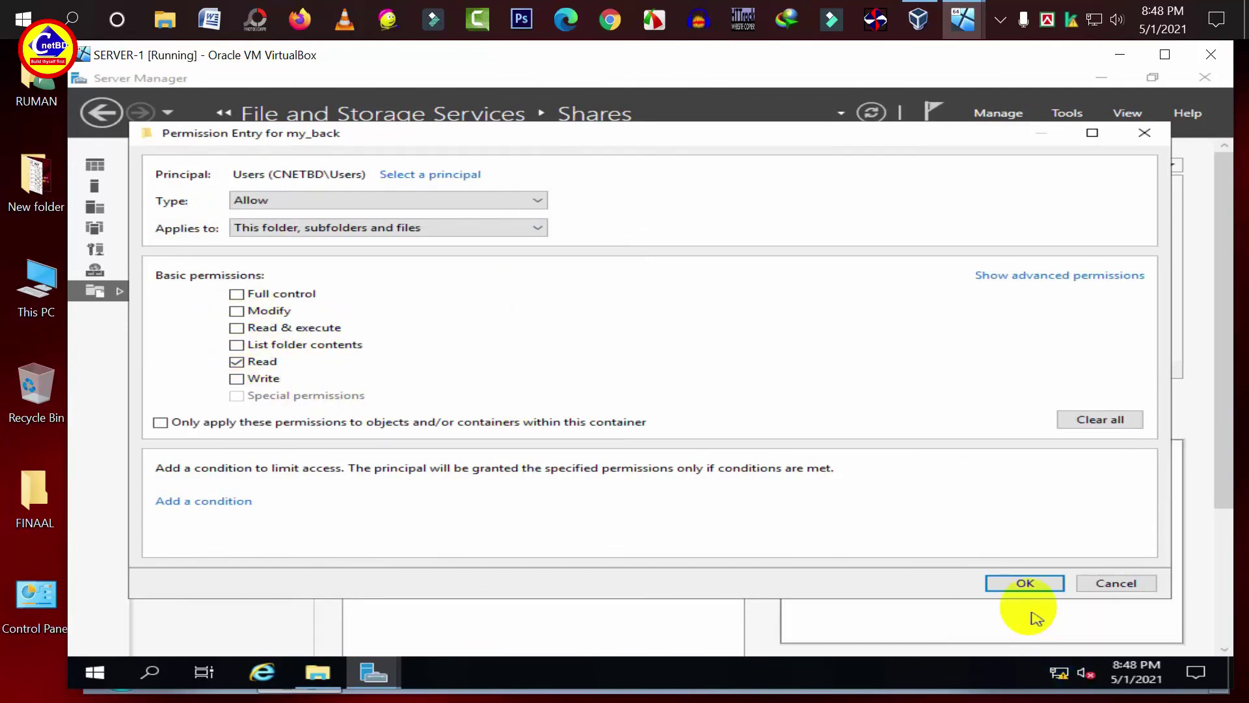
left_click(1025, 584)
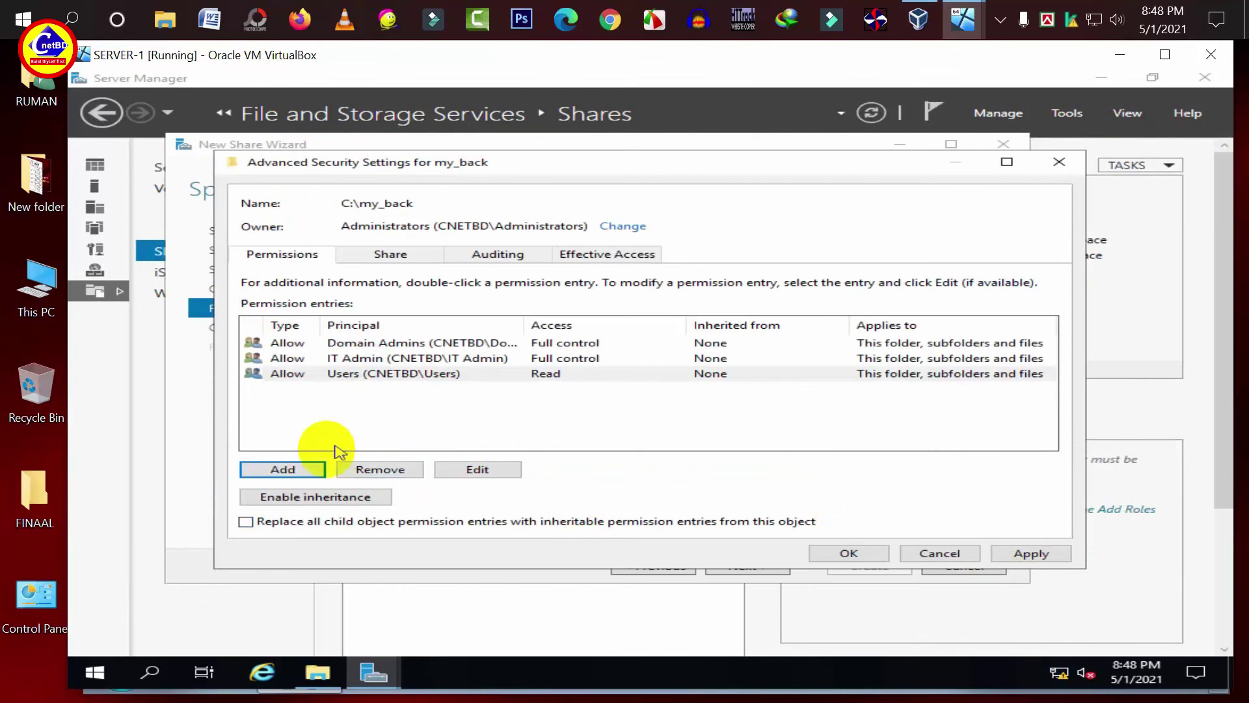
- Add Sales with read-only access, then apply and close the security settings
left_click(284, 470)
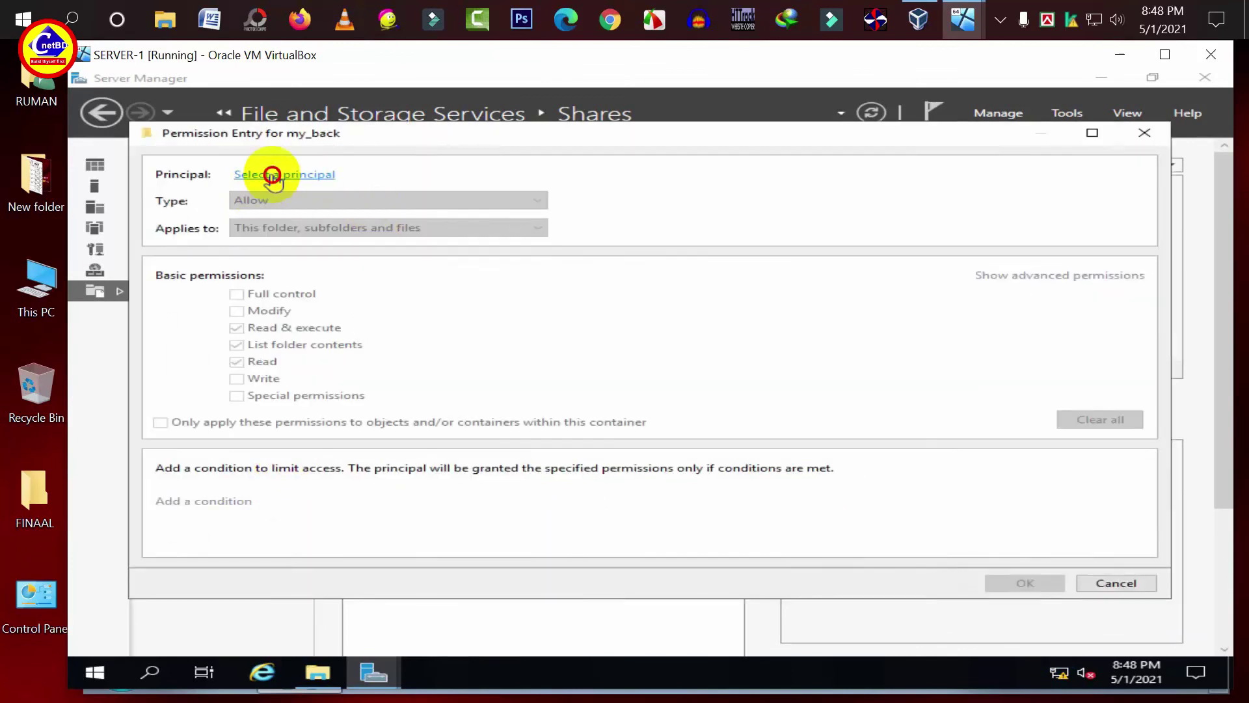
left_click(272, 174)
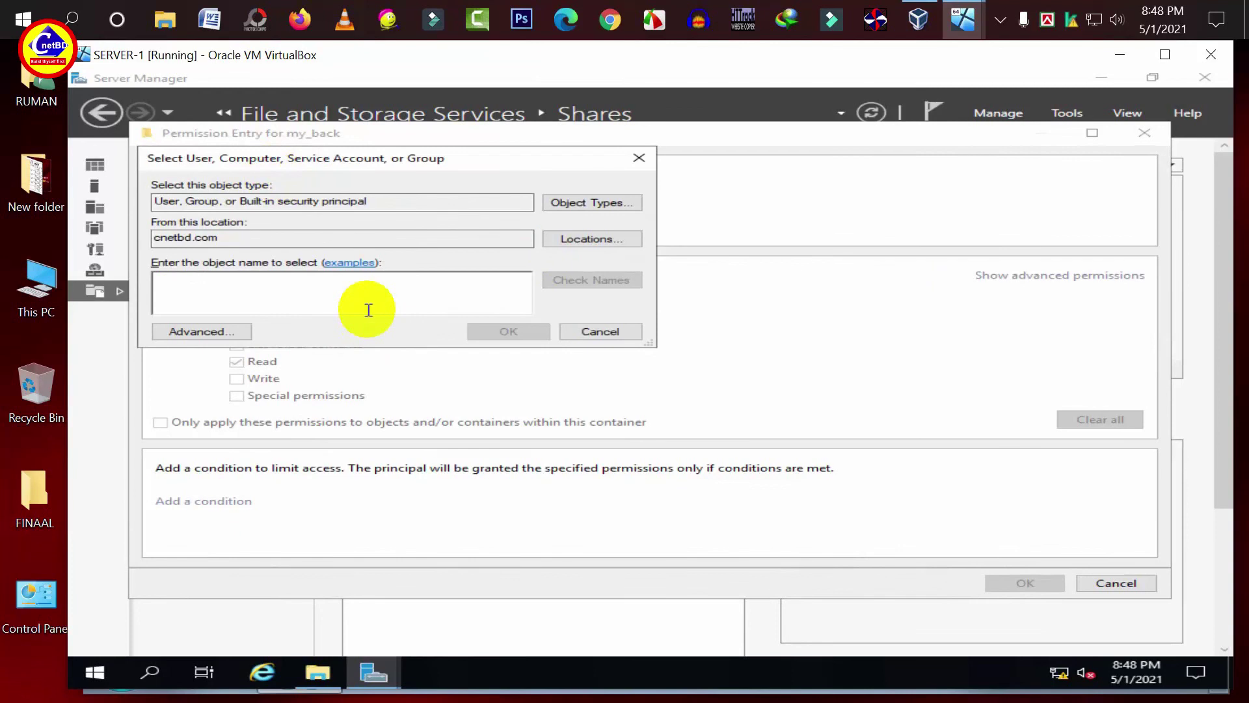
type("Sales")
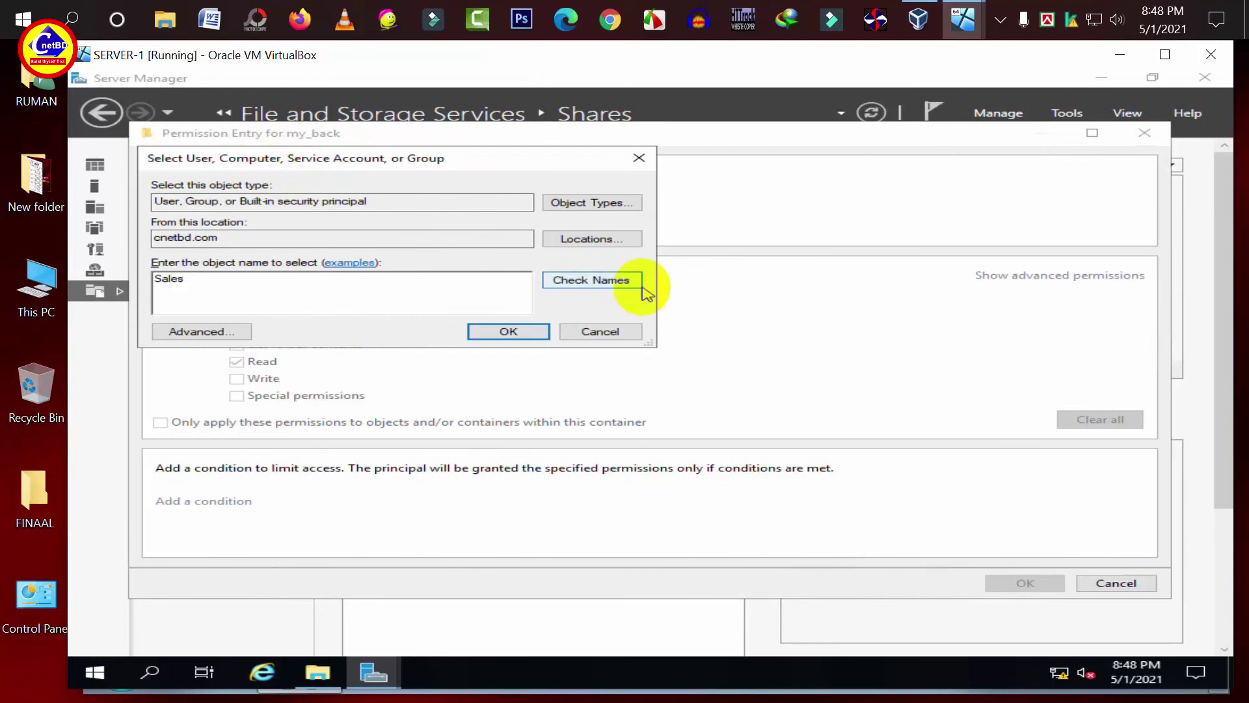
left_click(595, 280)
left_click(522, 332)
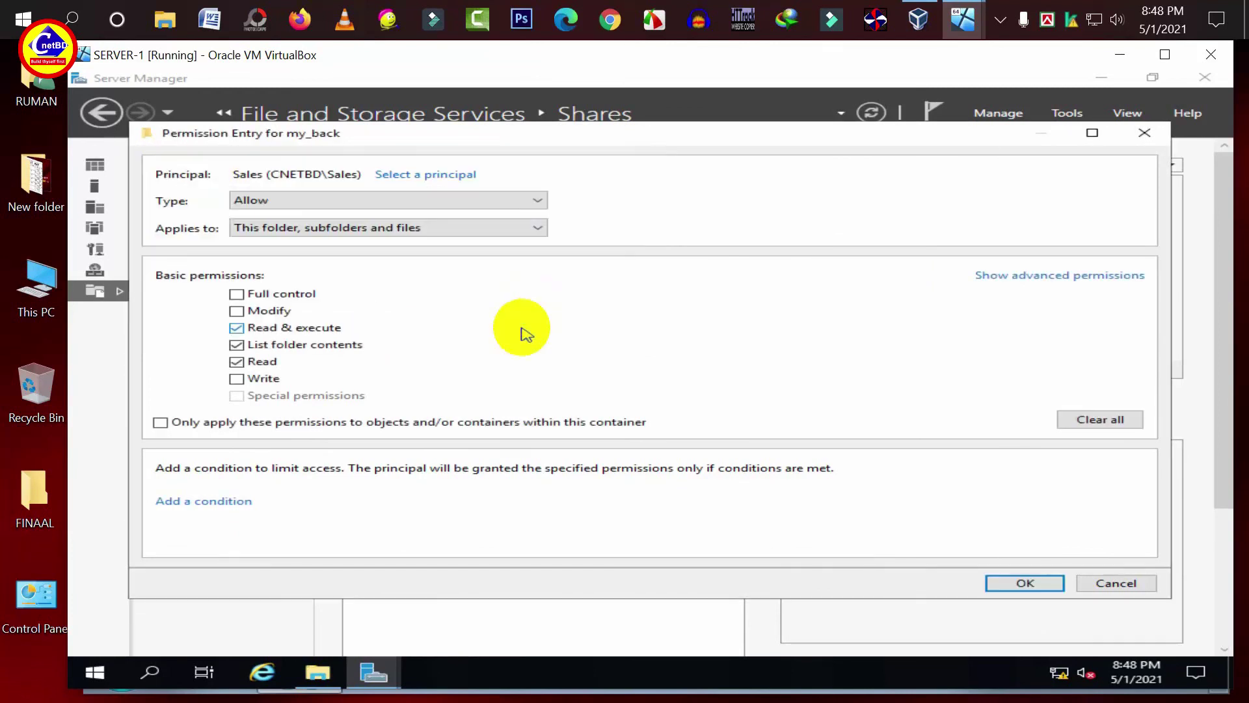
left_click(240, 329)
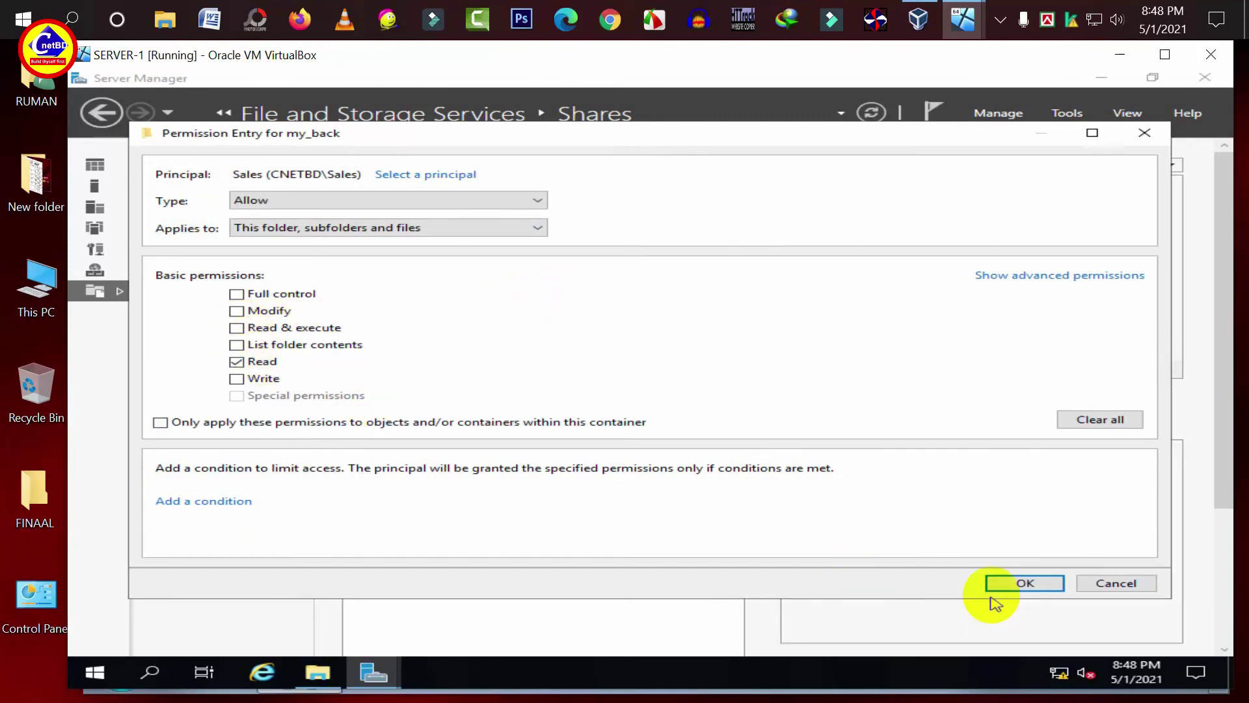
left_click(1002, 586)
left_click(1031, 553)
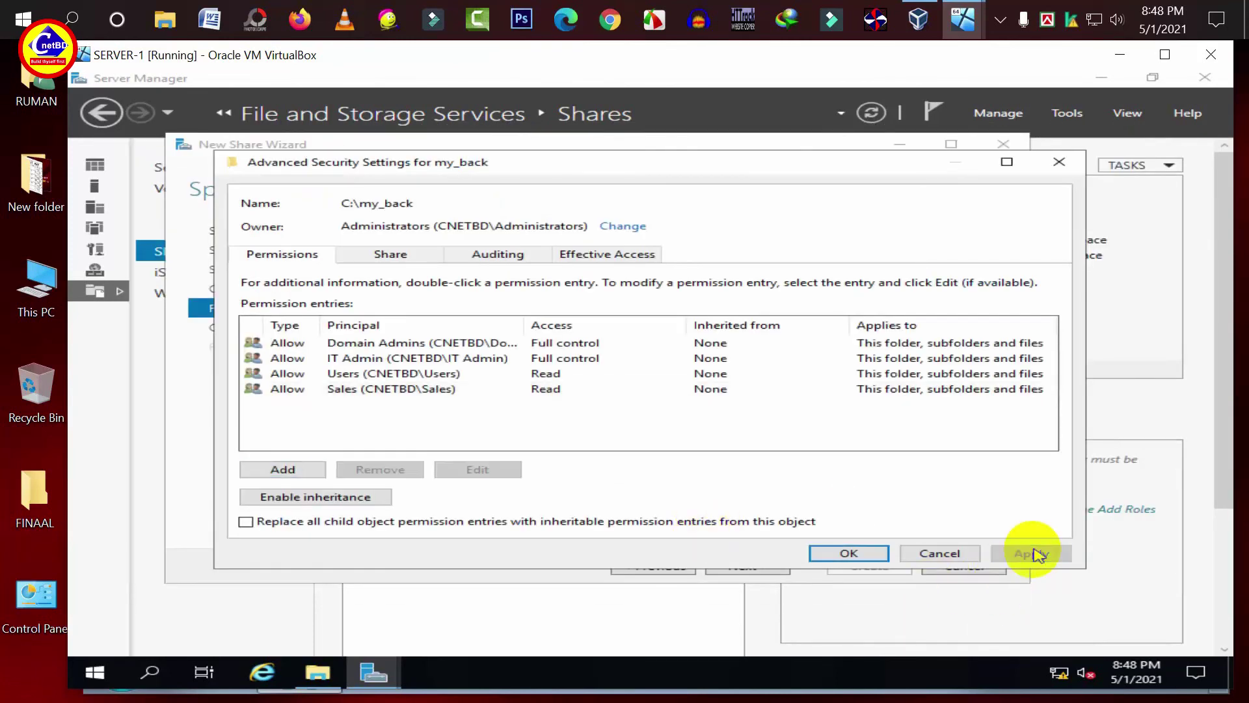
left_click(850, 553)
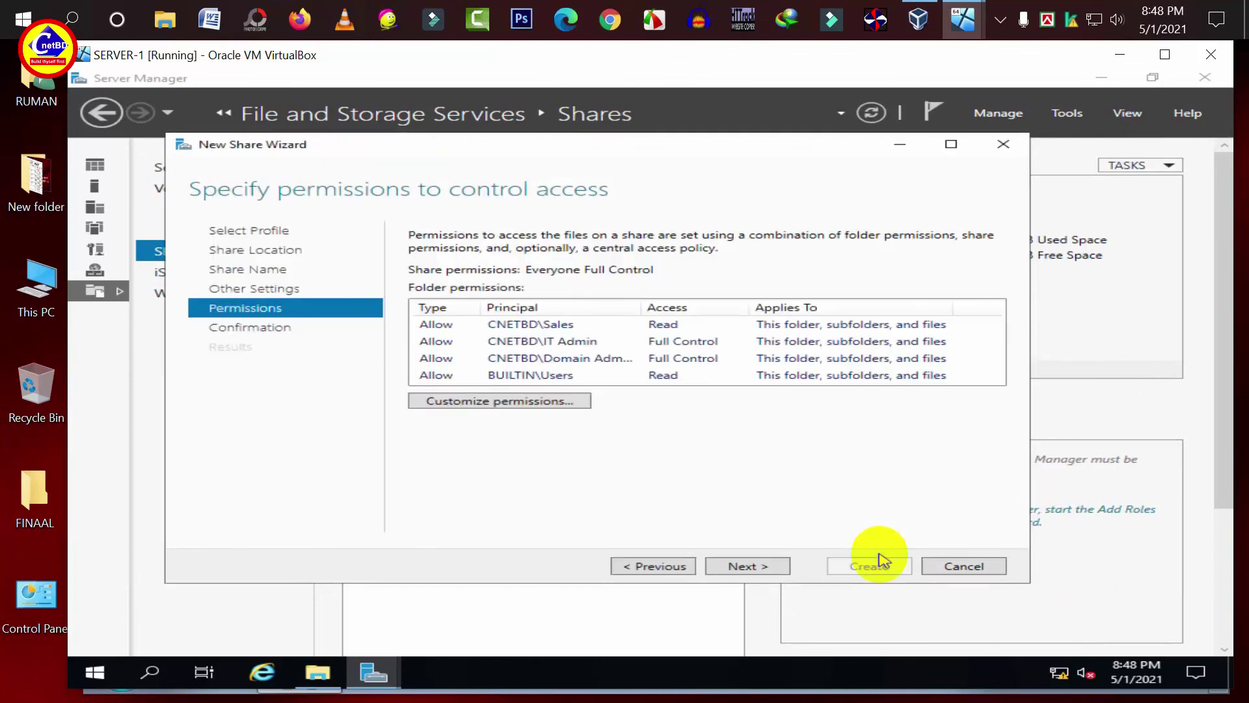
- Create the my_back share and close the wizard once both tasks complete
left_click(774, 576)
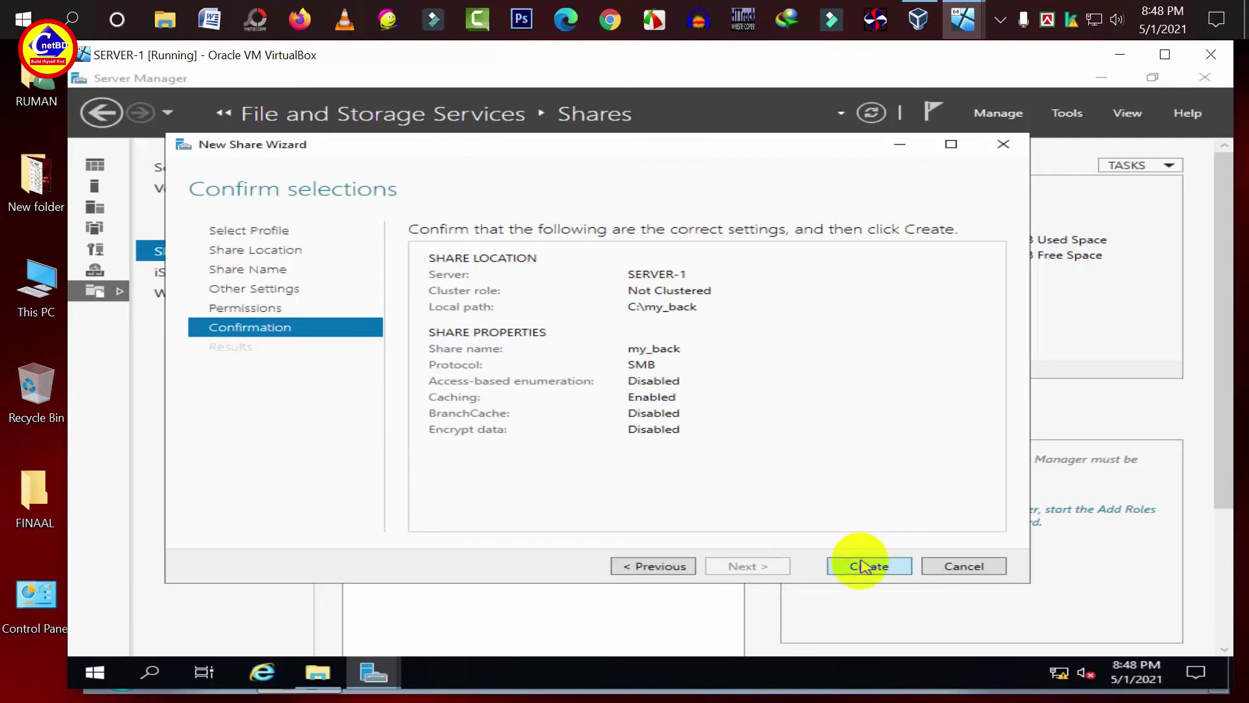
left_click(866, 568)
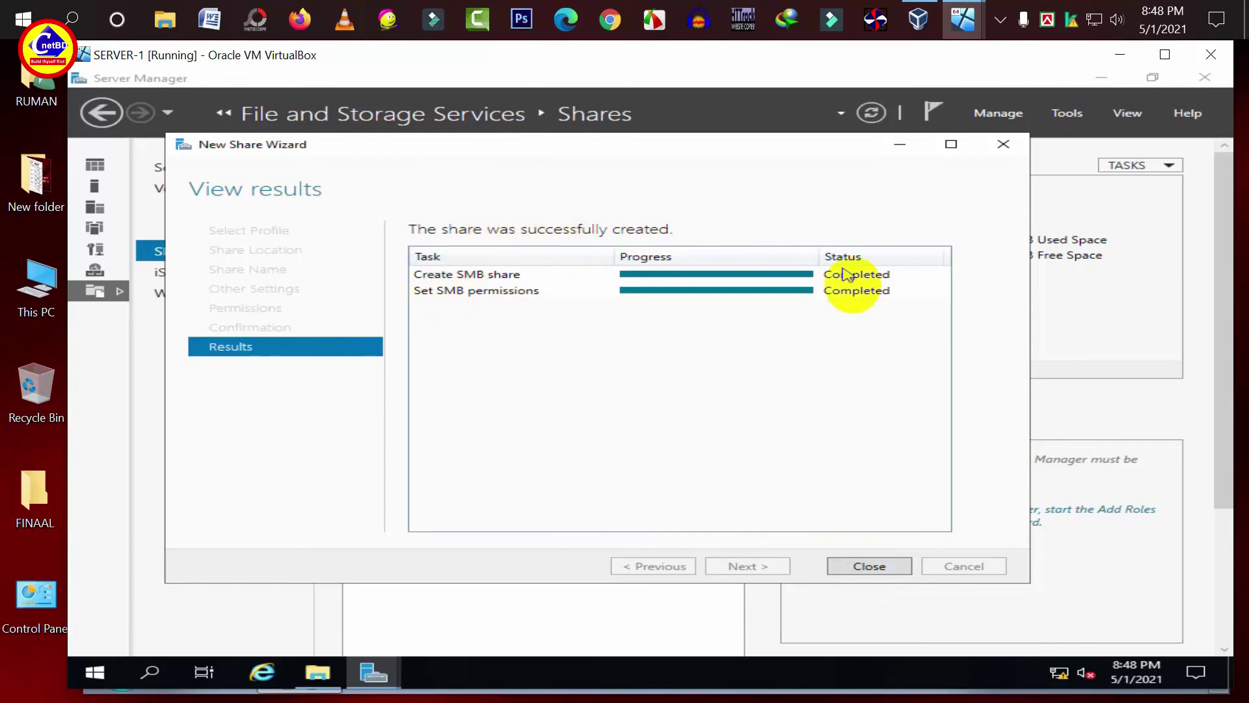
left_click(848, 566)
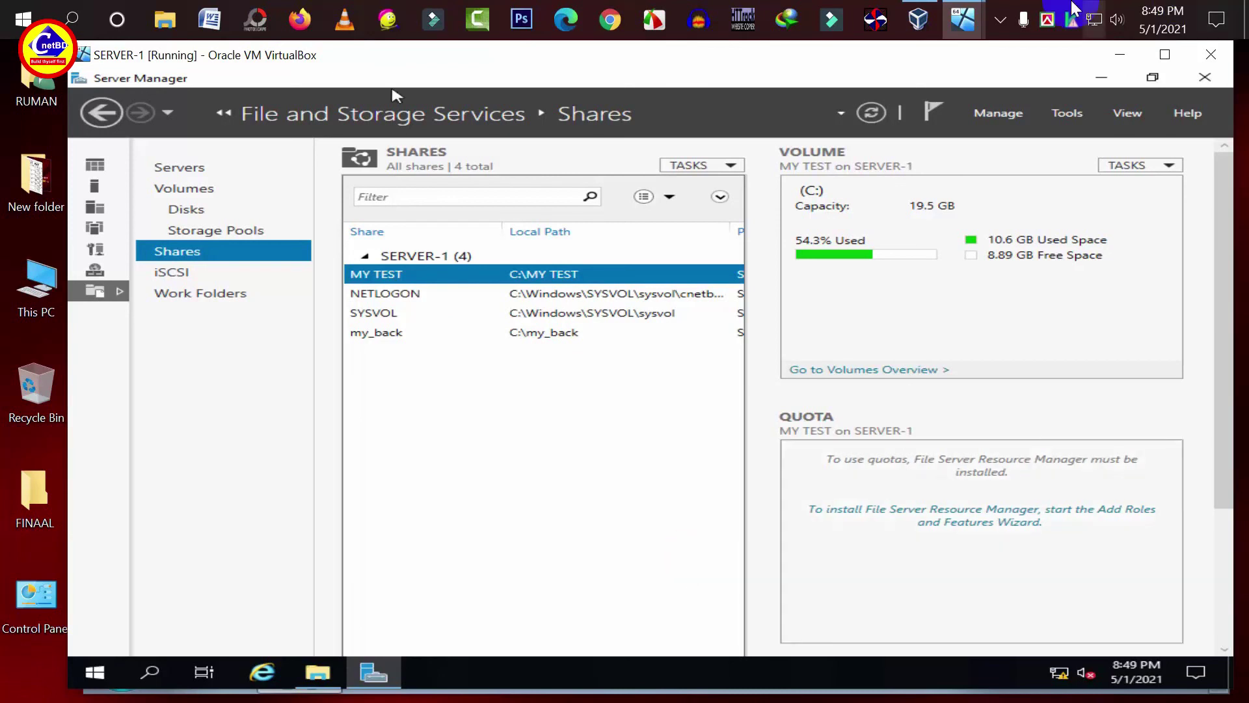
mouse_move(963, 20)
left_click(1018, 118)
- Browse \\10.10.0.10 from CLIENT-1 and open the my_back share
left_click(539, 429)
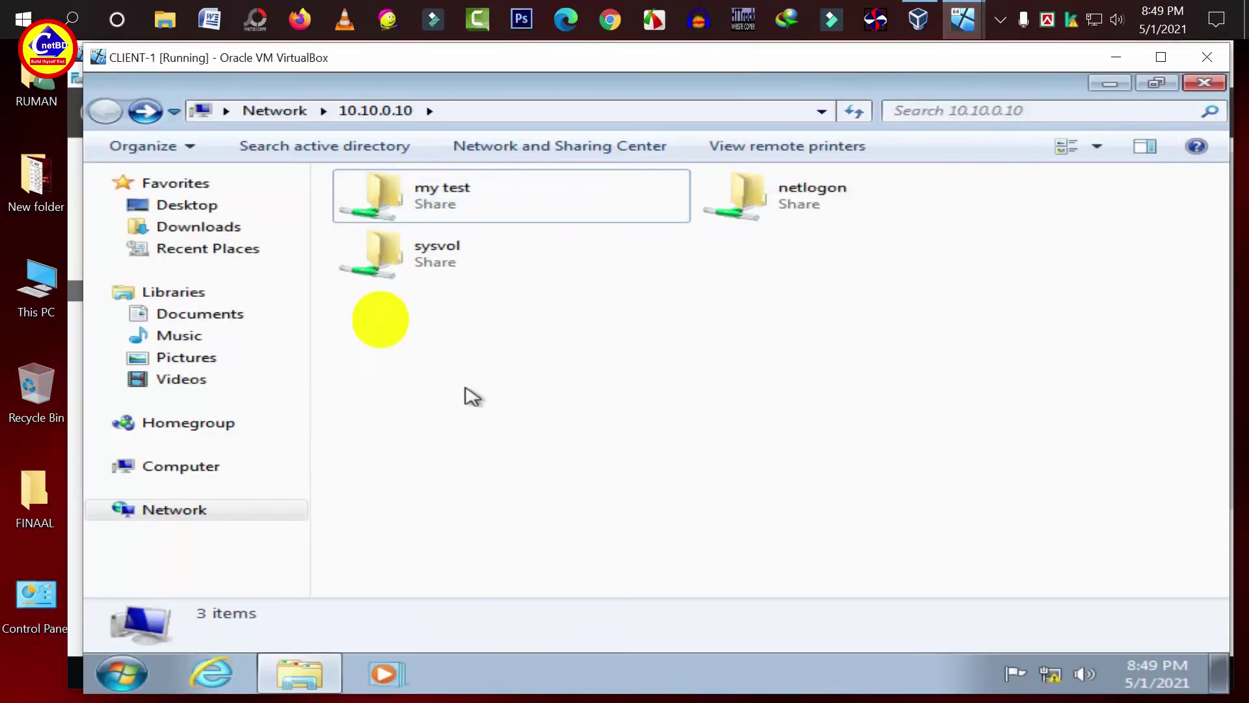
left_click(1205, 83)
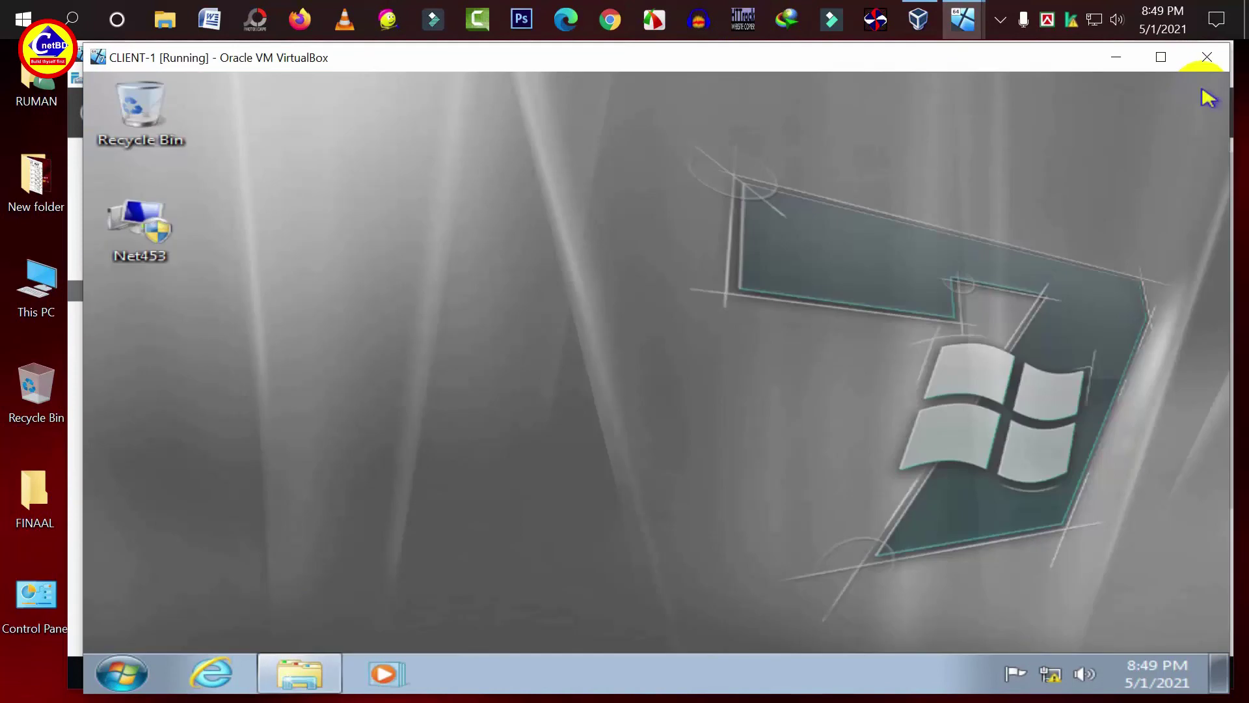
left_click(142, 673)
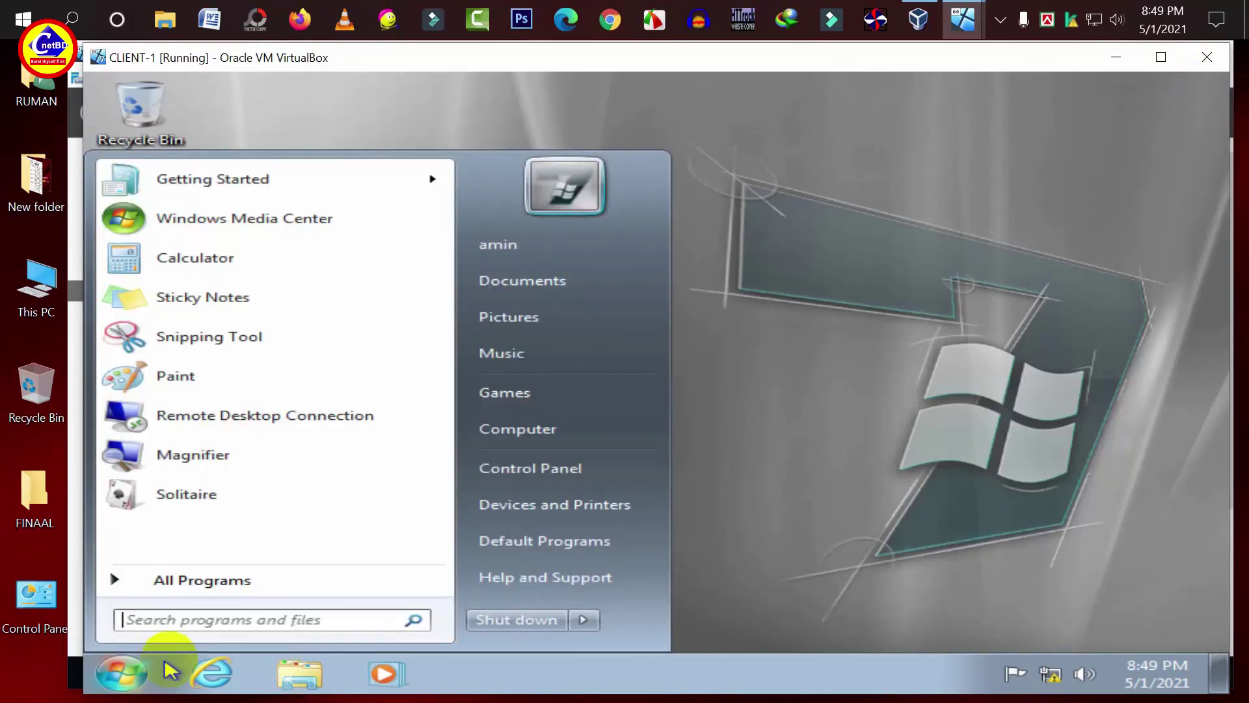
type("\\\\")
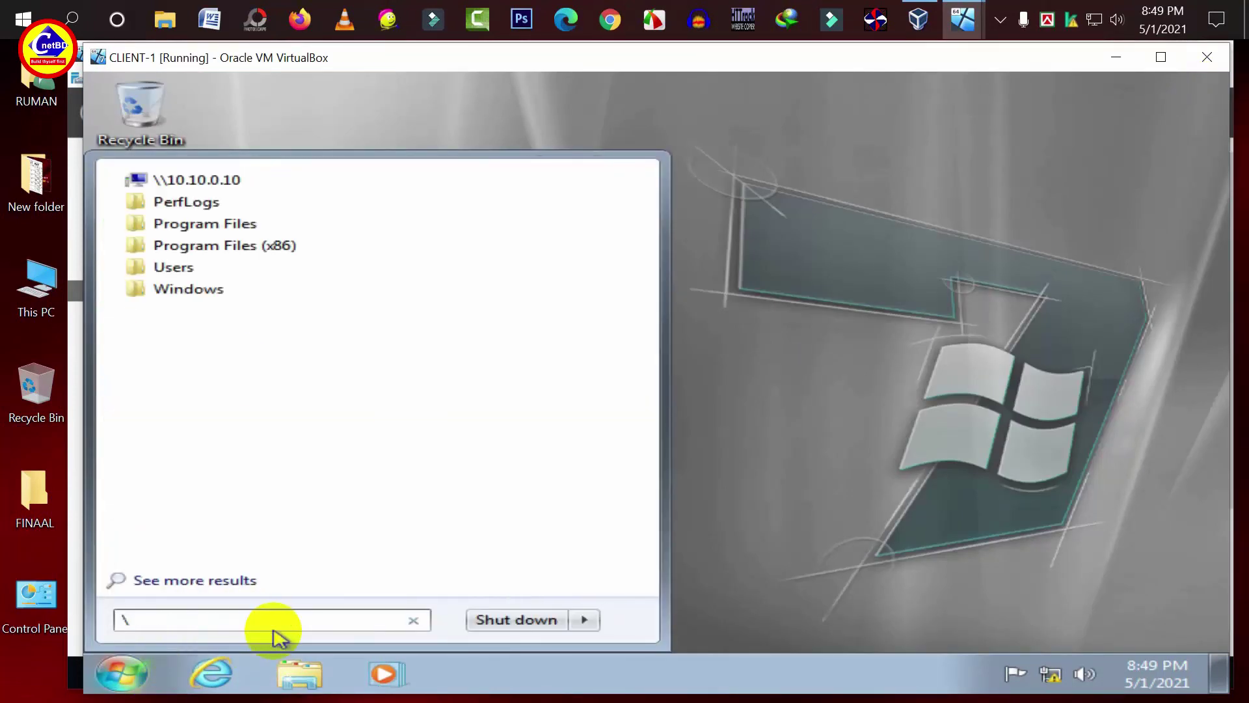
left_click(200, 184)
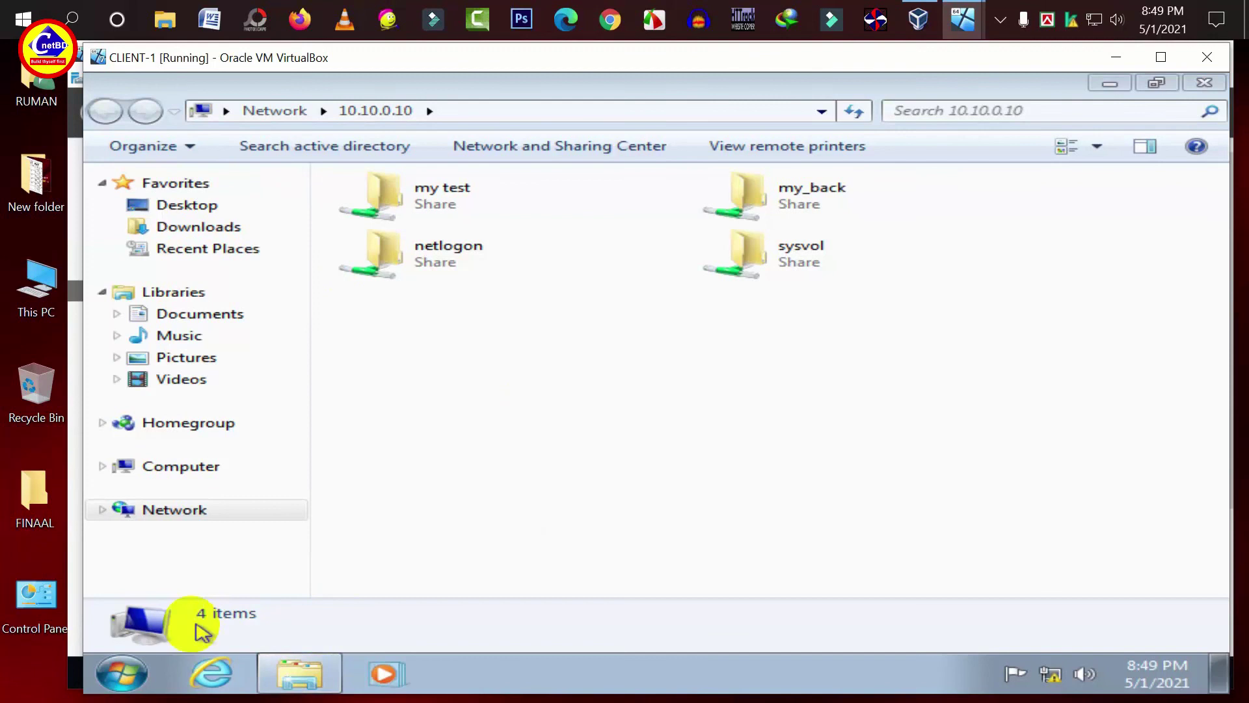
left_click(123, 672)
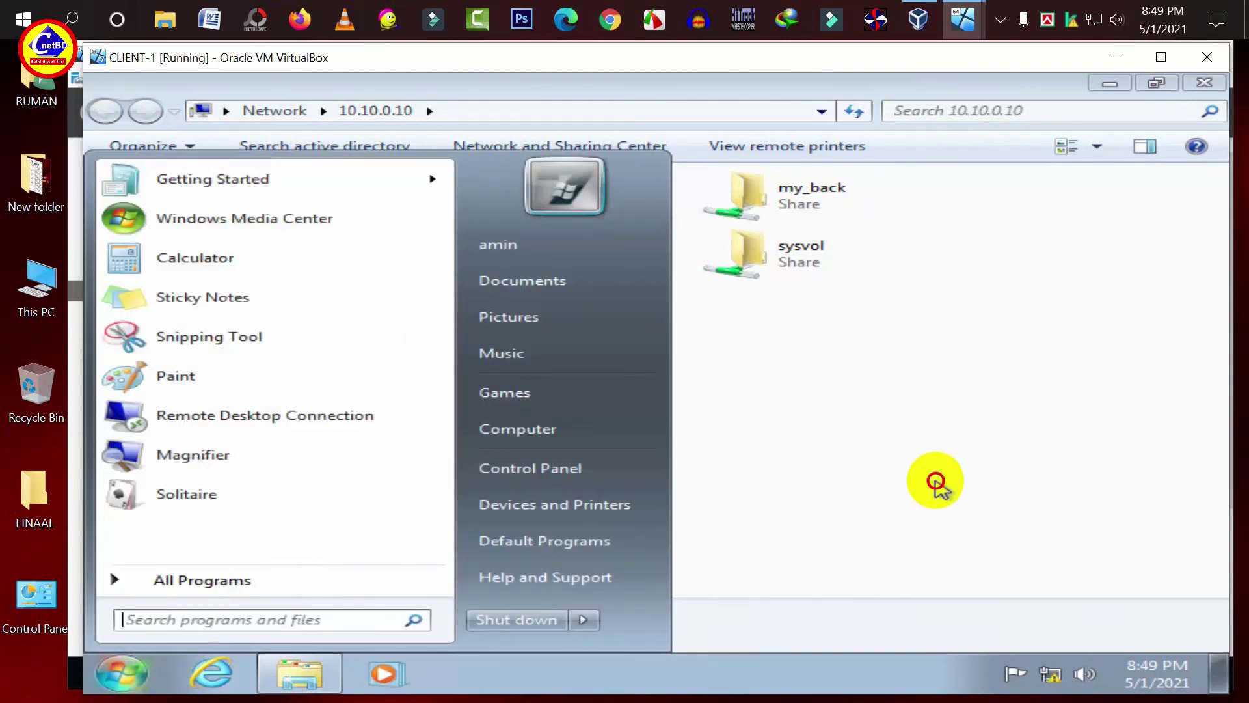
left_click(937, 479)
double_click(833, 212)
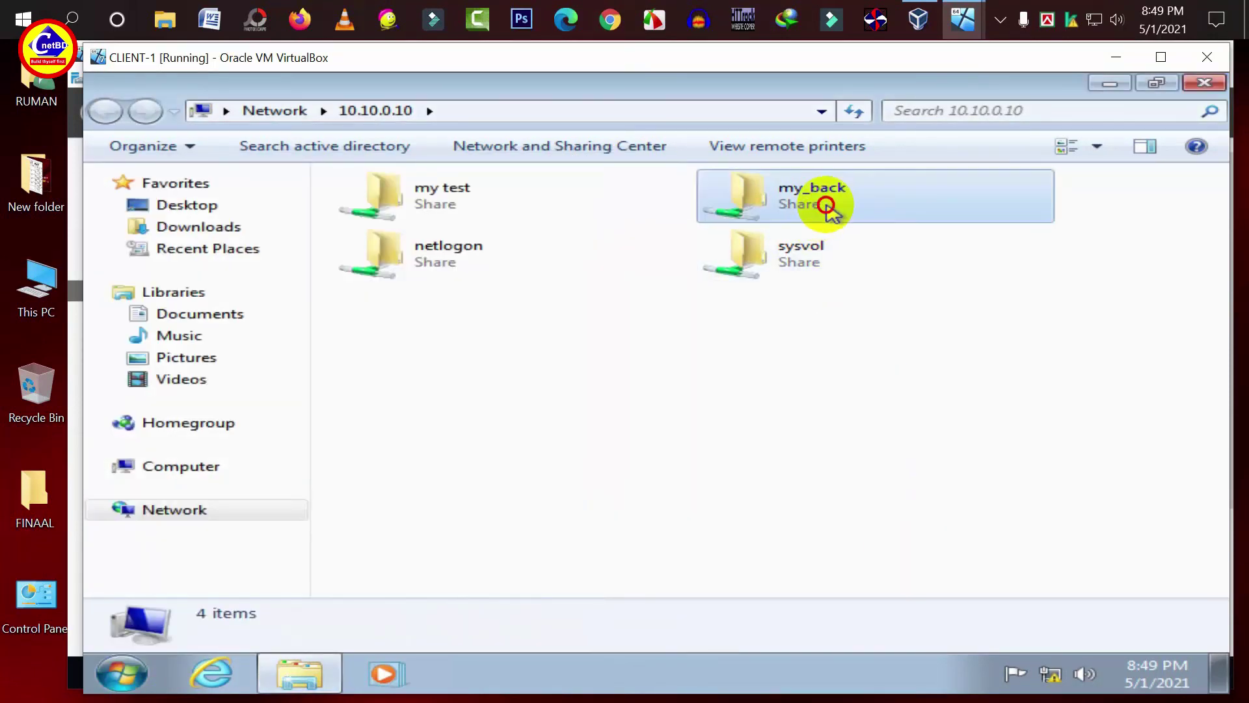